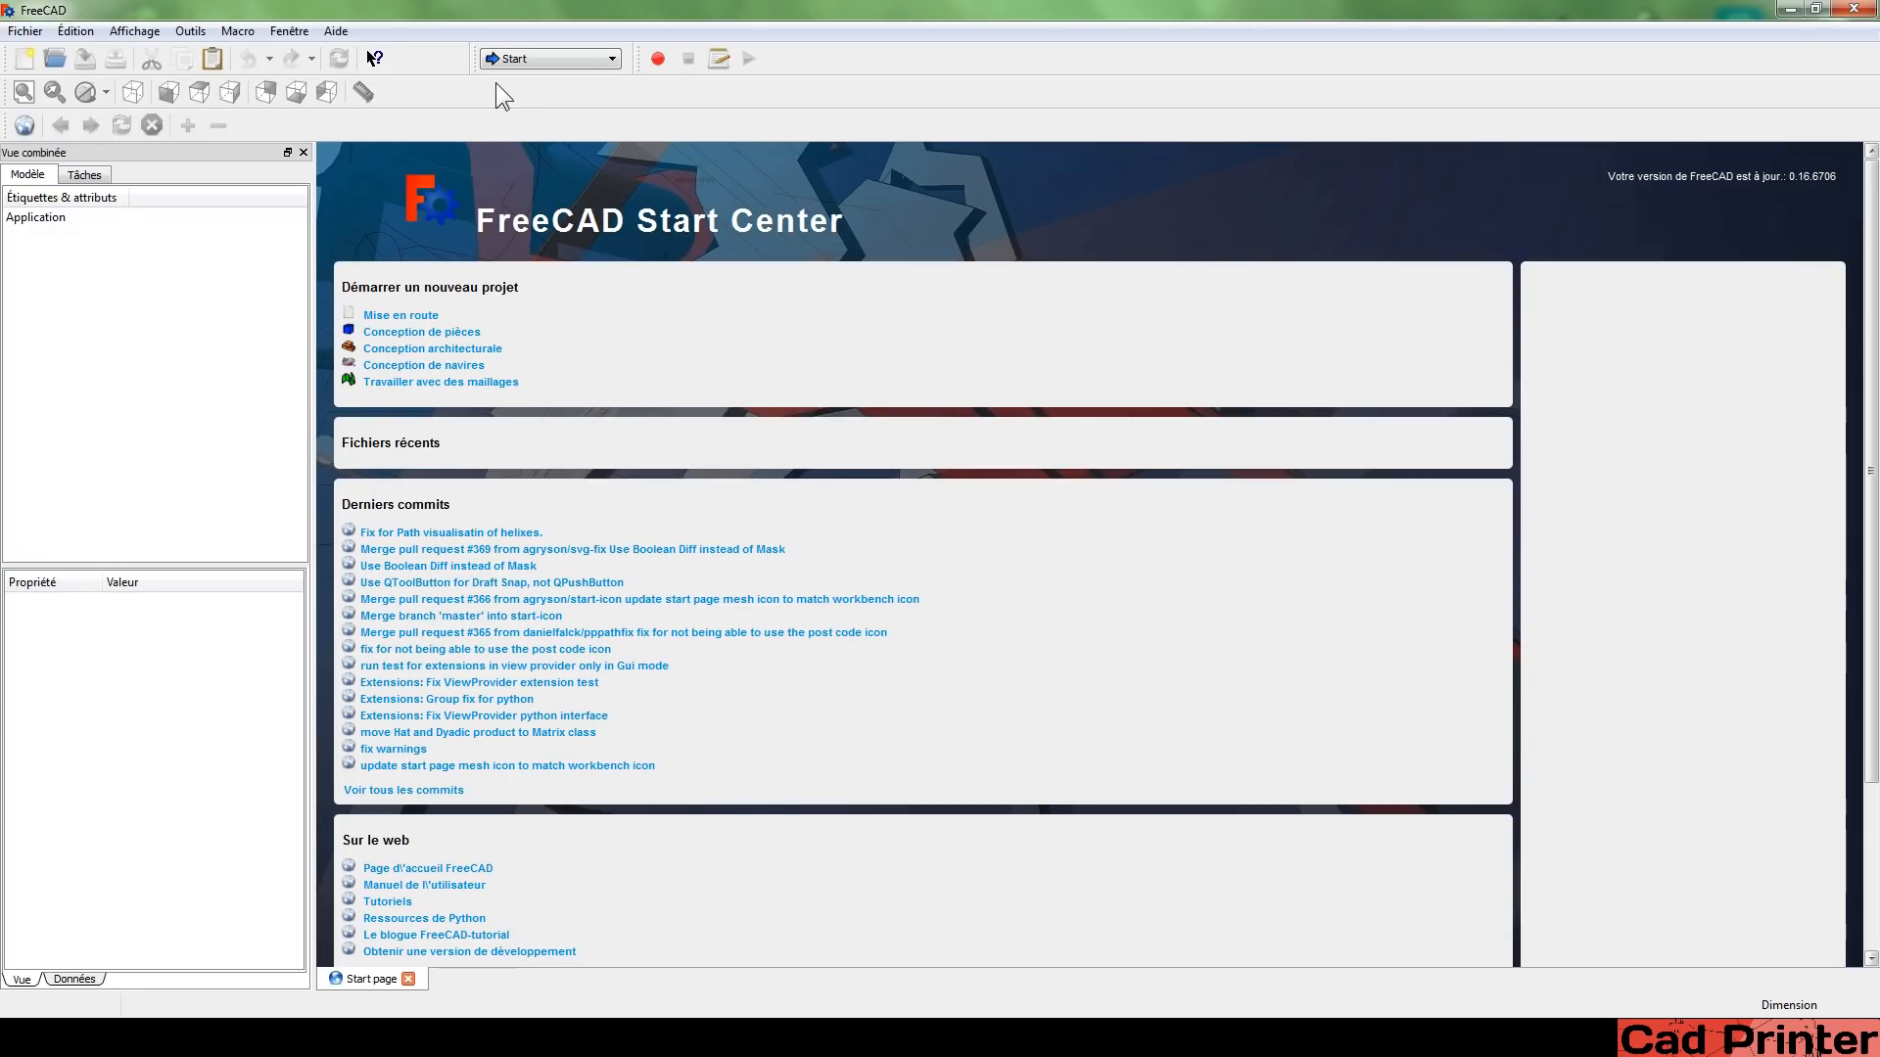
{"action": "scroll", "coordinate": [836, 415], "scroll_direction": "down", "scroll_amount": 3}
{"action": "scroll", "coordinate": [789, 408], "scroll_direction": "up", "scroll_amount": 3}
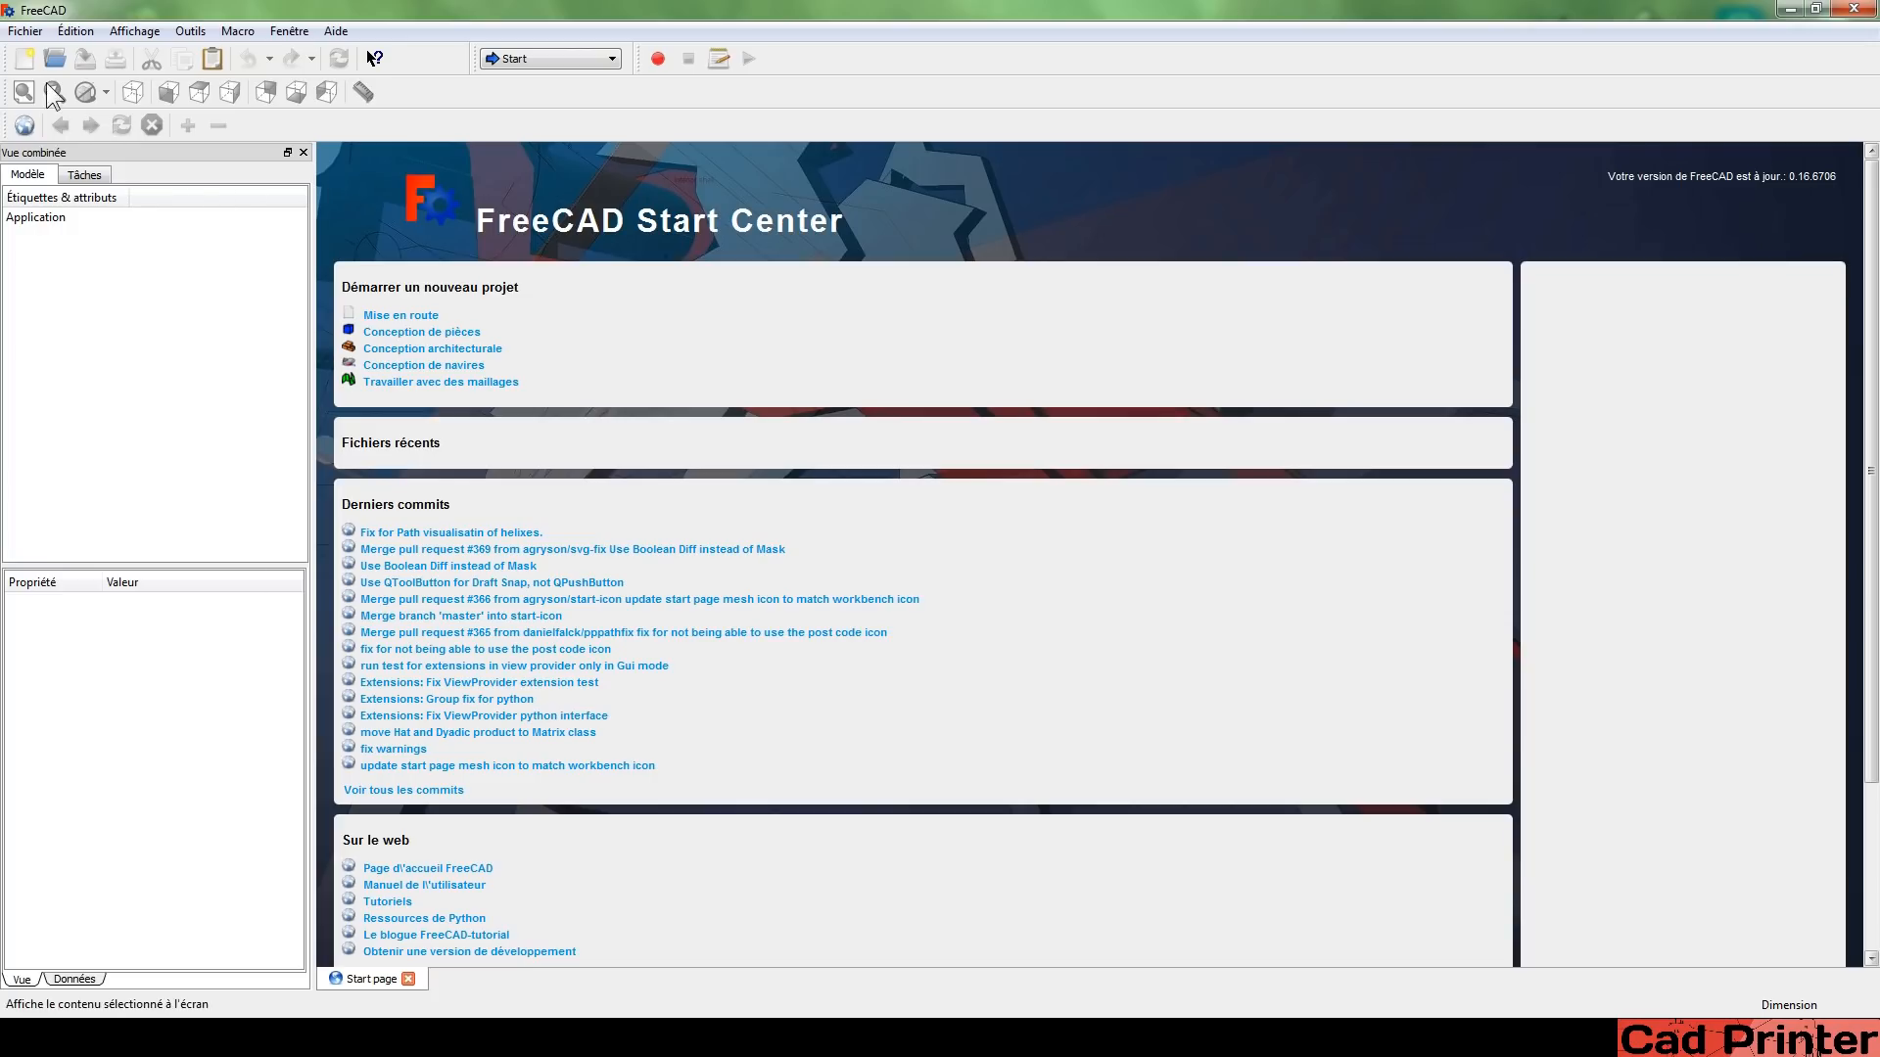
Open the preferences and check the general and display categories, keeping Français as the interface language.
{"action": "left_click", "coordinate": [76, 31]}
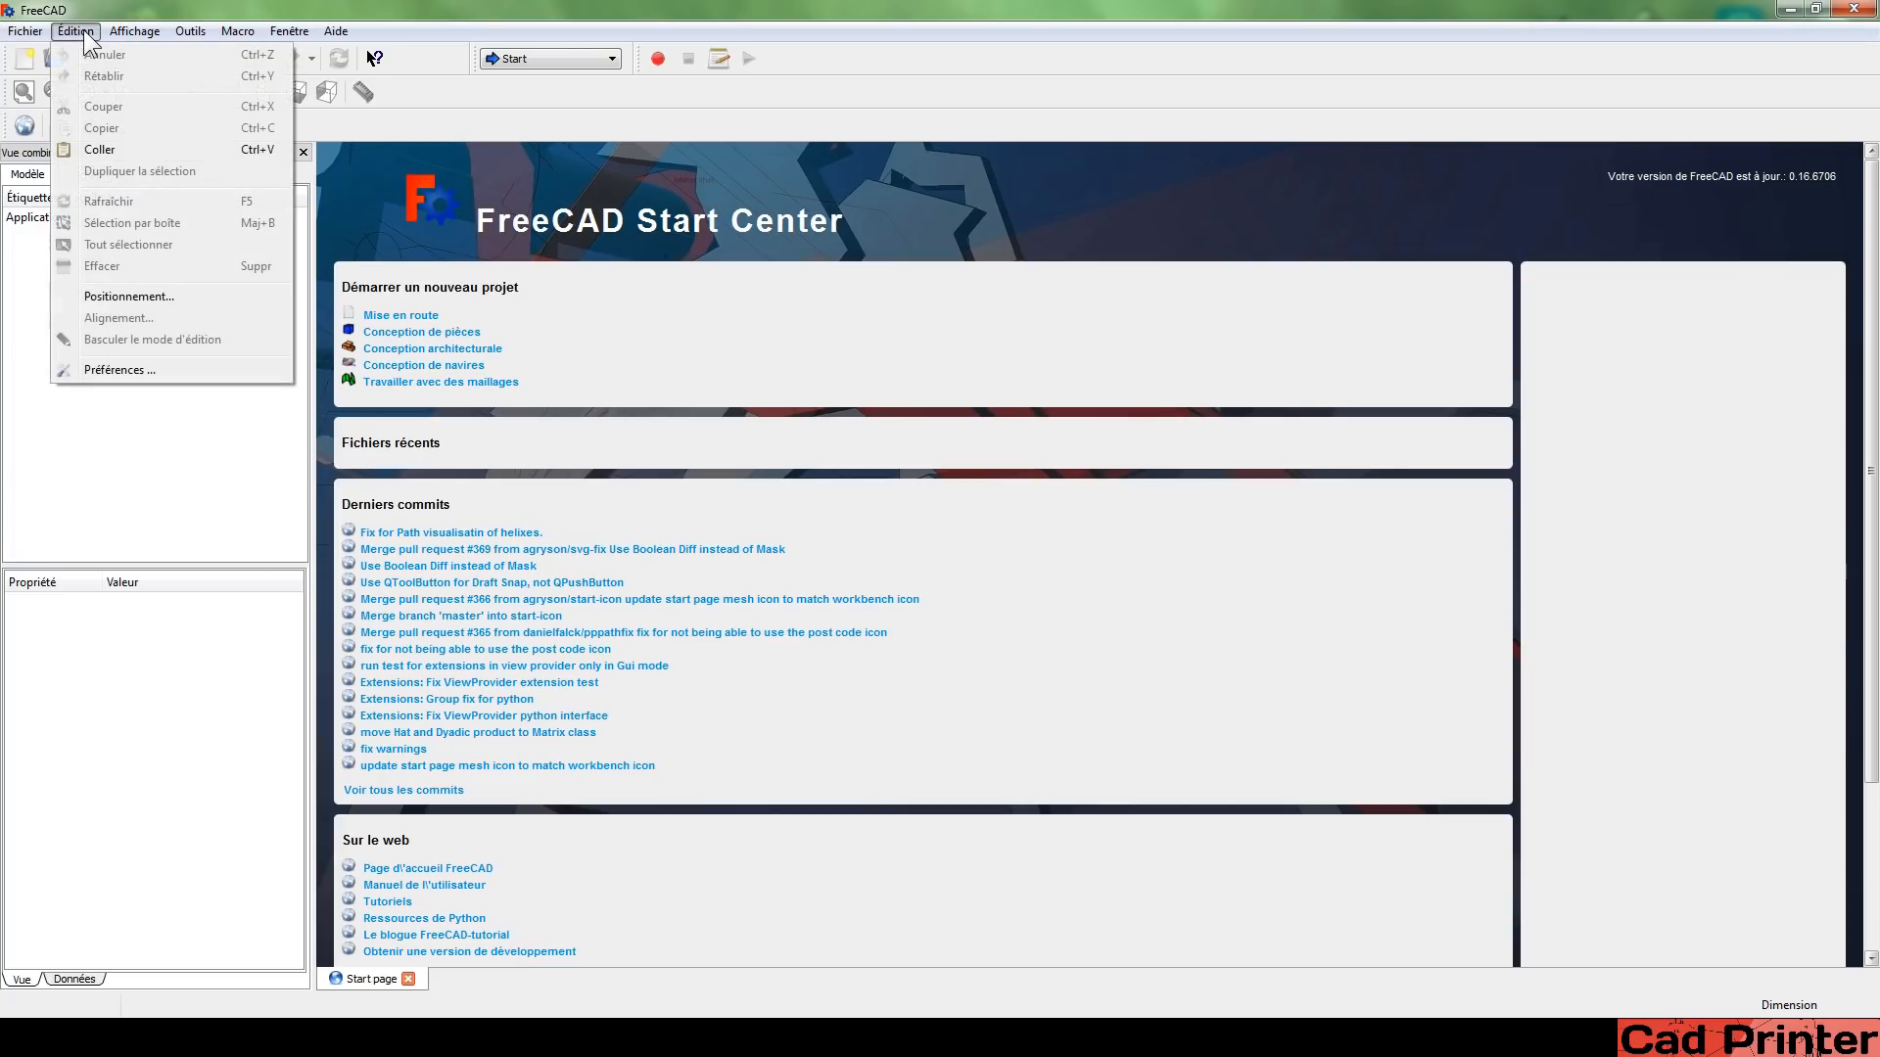
{"action": "left_click", "coordinate": [115, 370]}
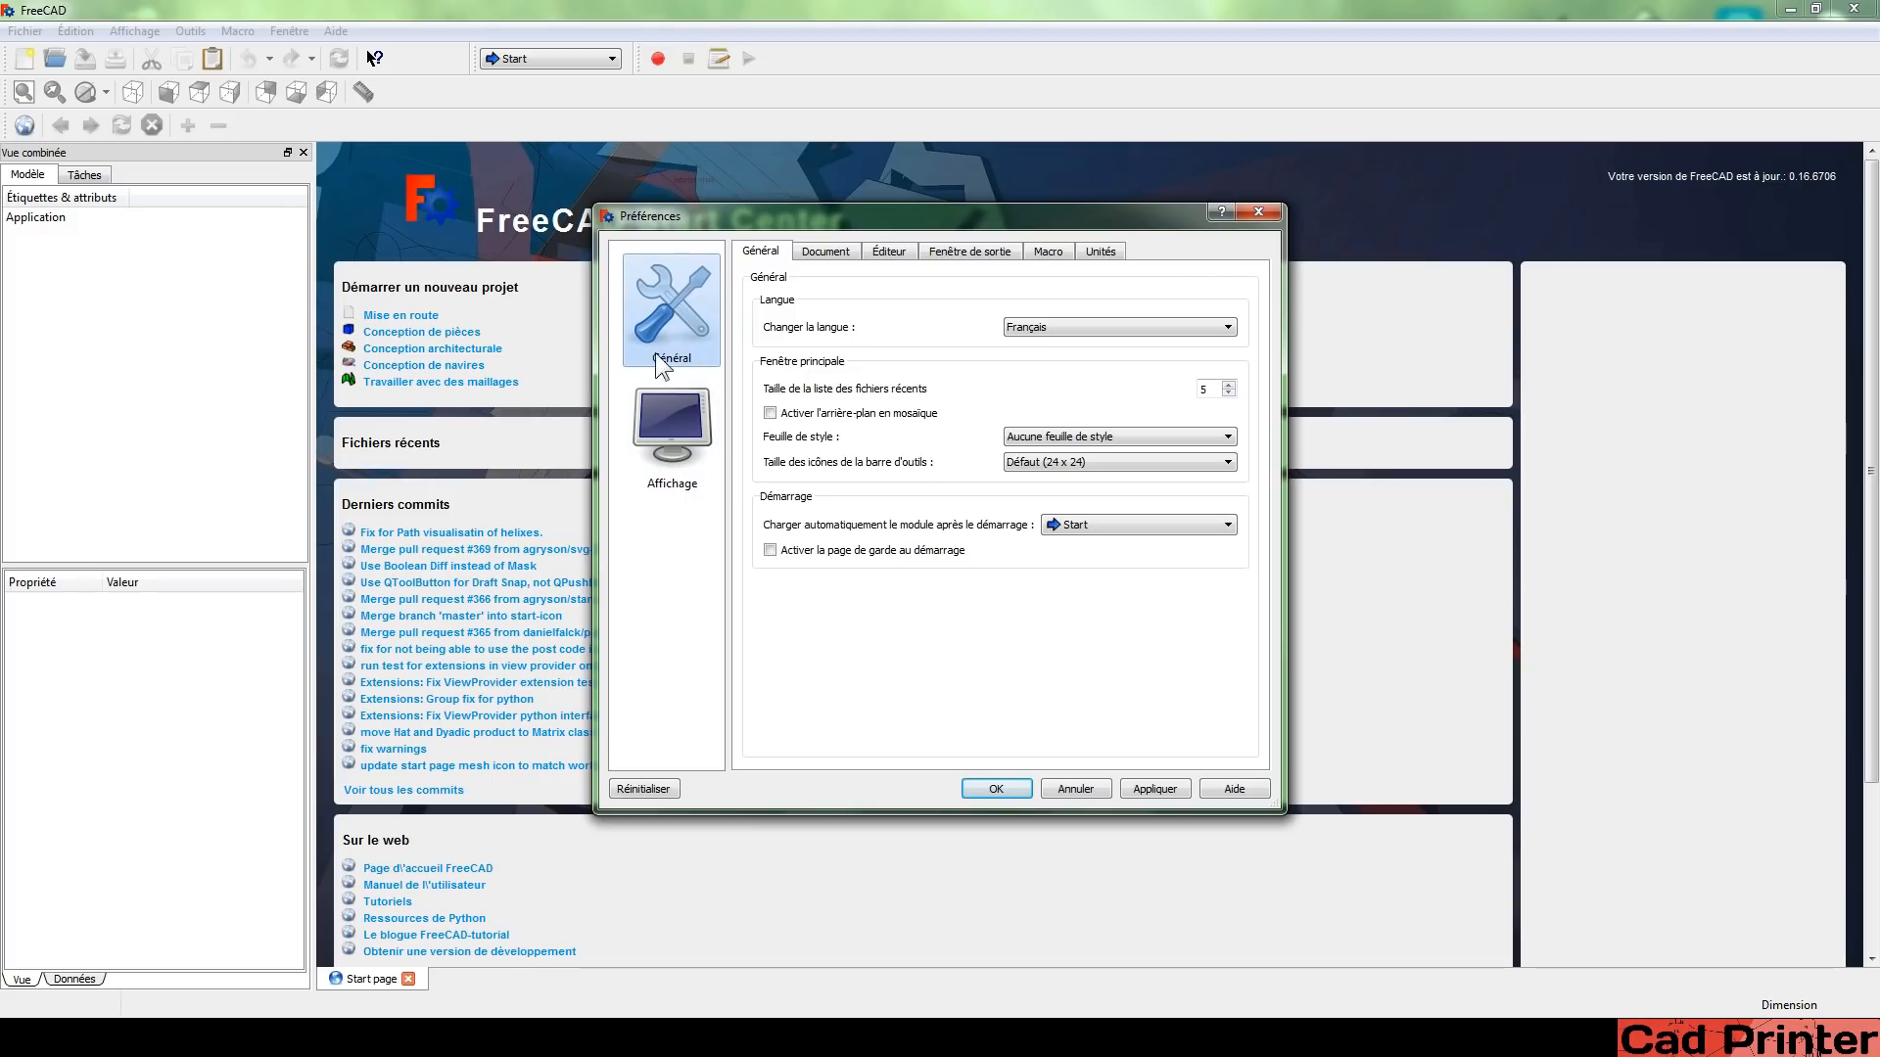
{"action": "left_click", "coordinate": [667, 416]}
{"action": "left_click", "coordinate": [670, 319]}
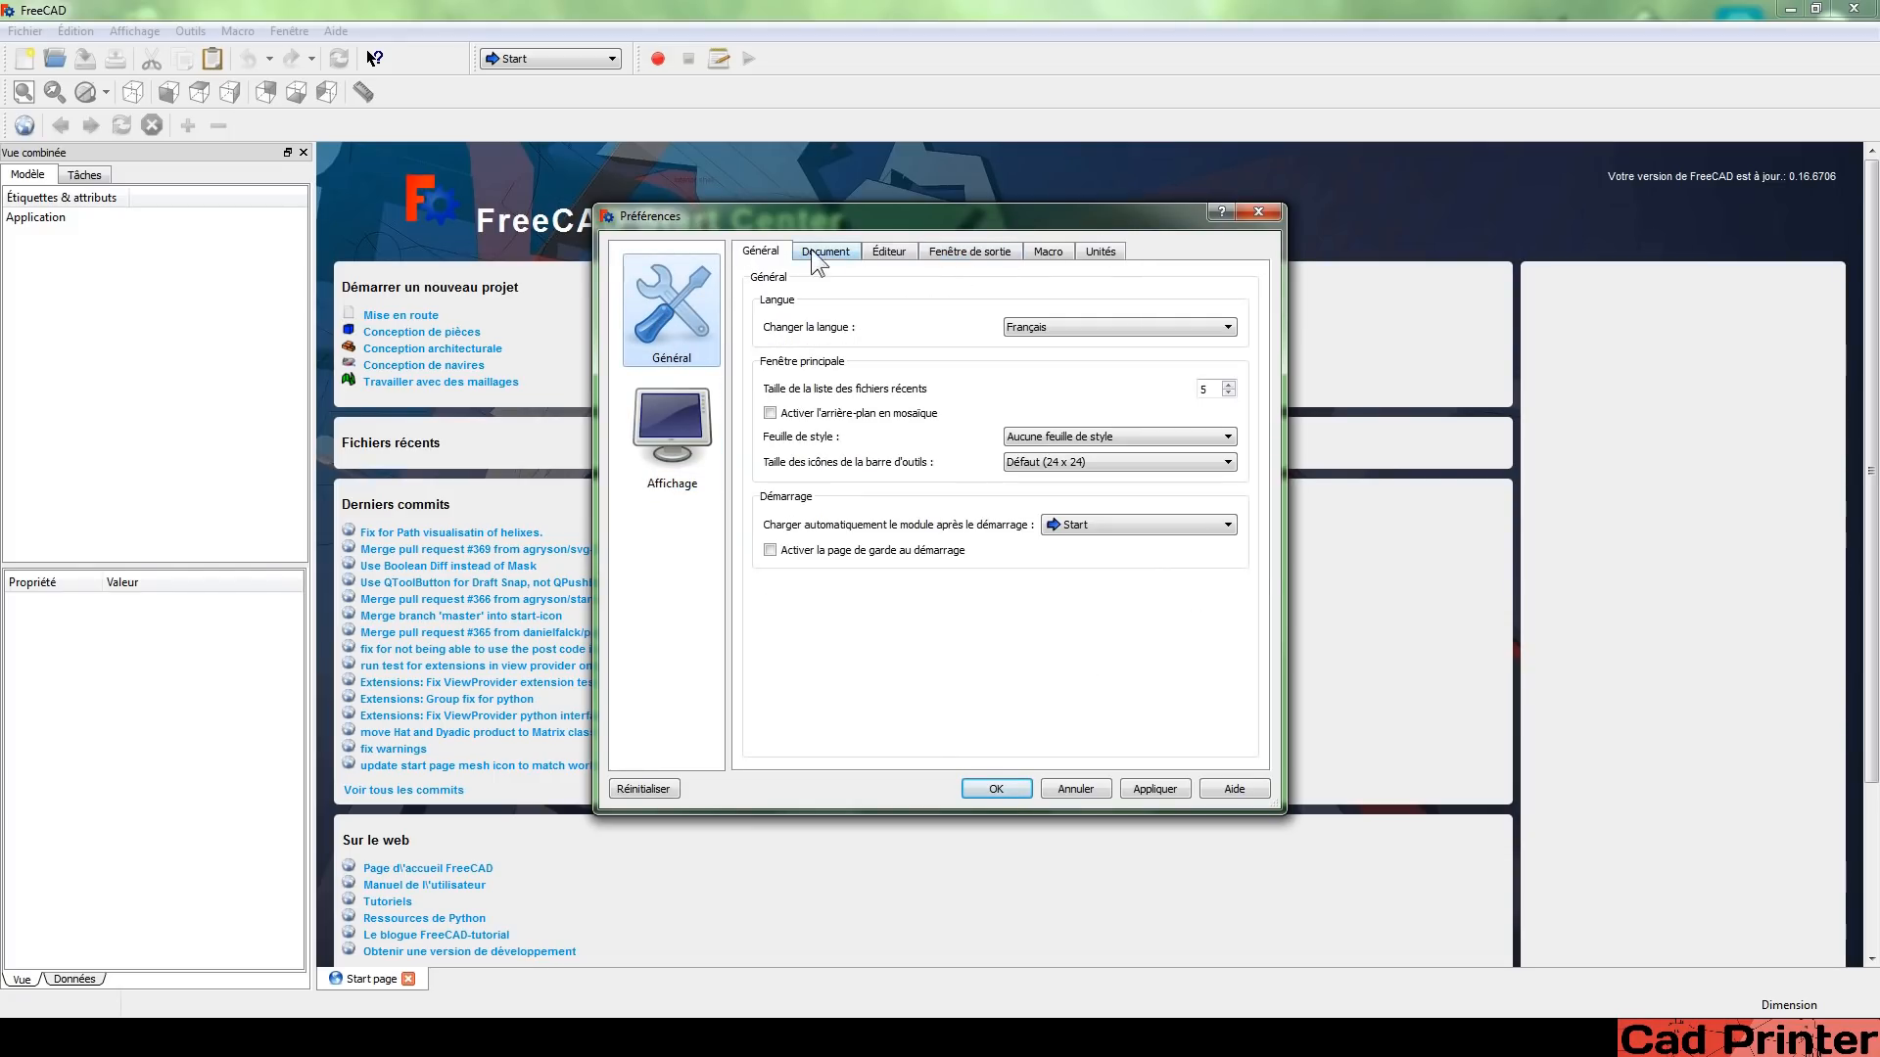
{"action": "left_click", "coordinate": [670, 392]}
{"action": "left_click", "coordinate": [674, 299]}
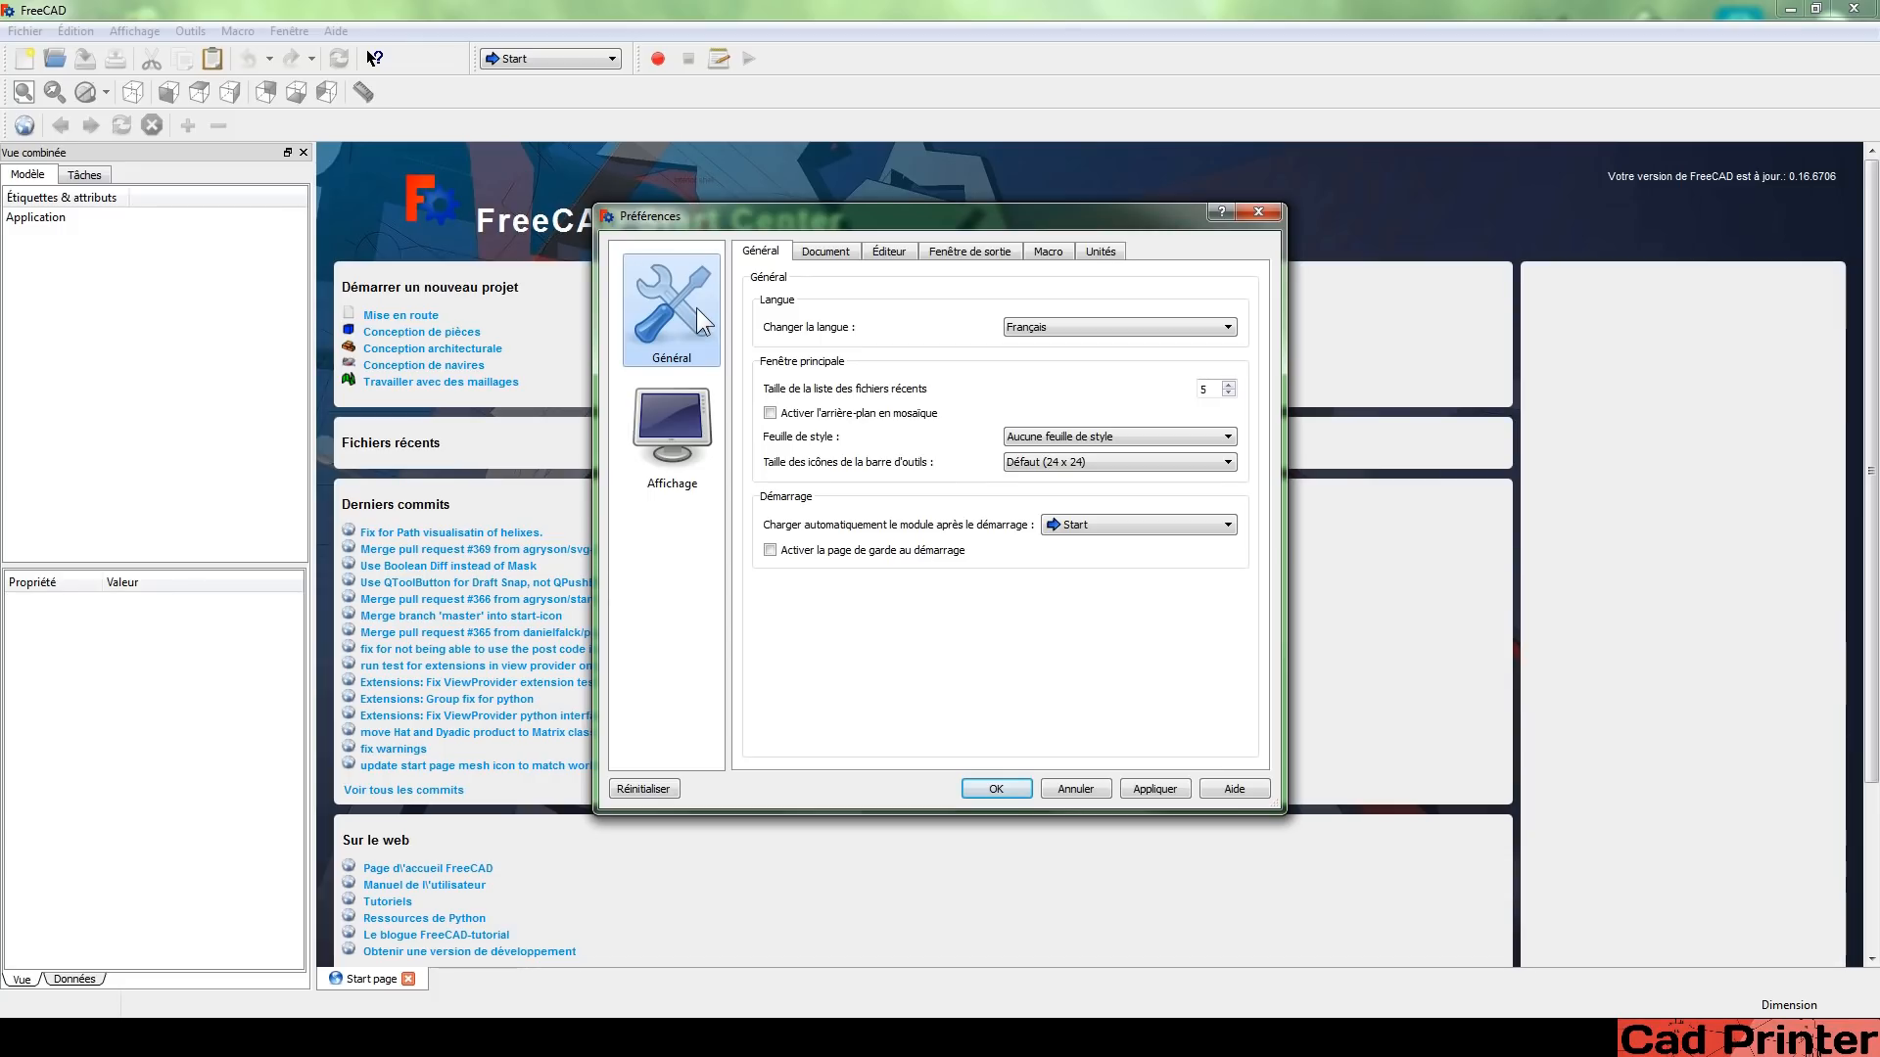
{"action": "left_click", "coordinate": [1035, 333]}
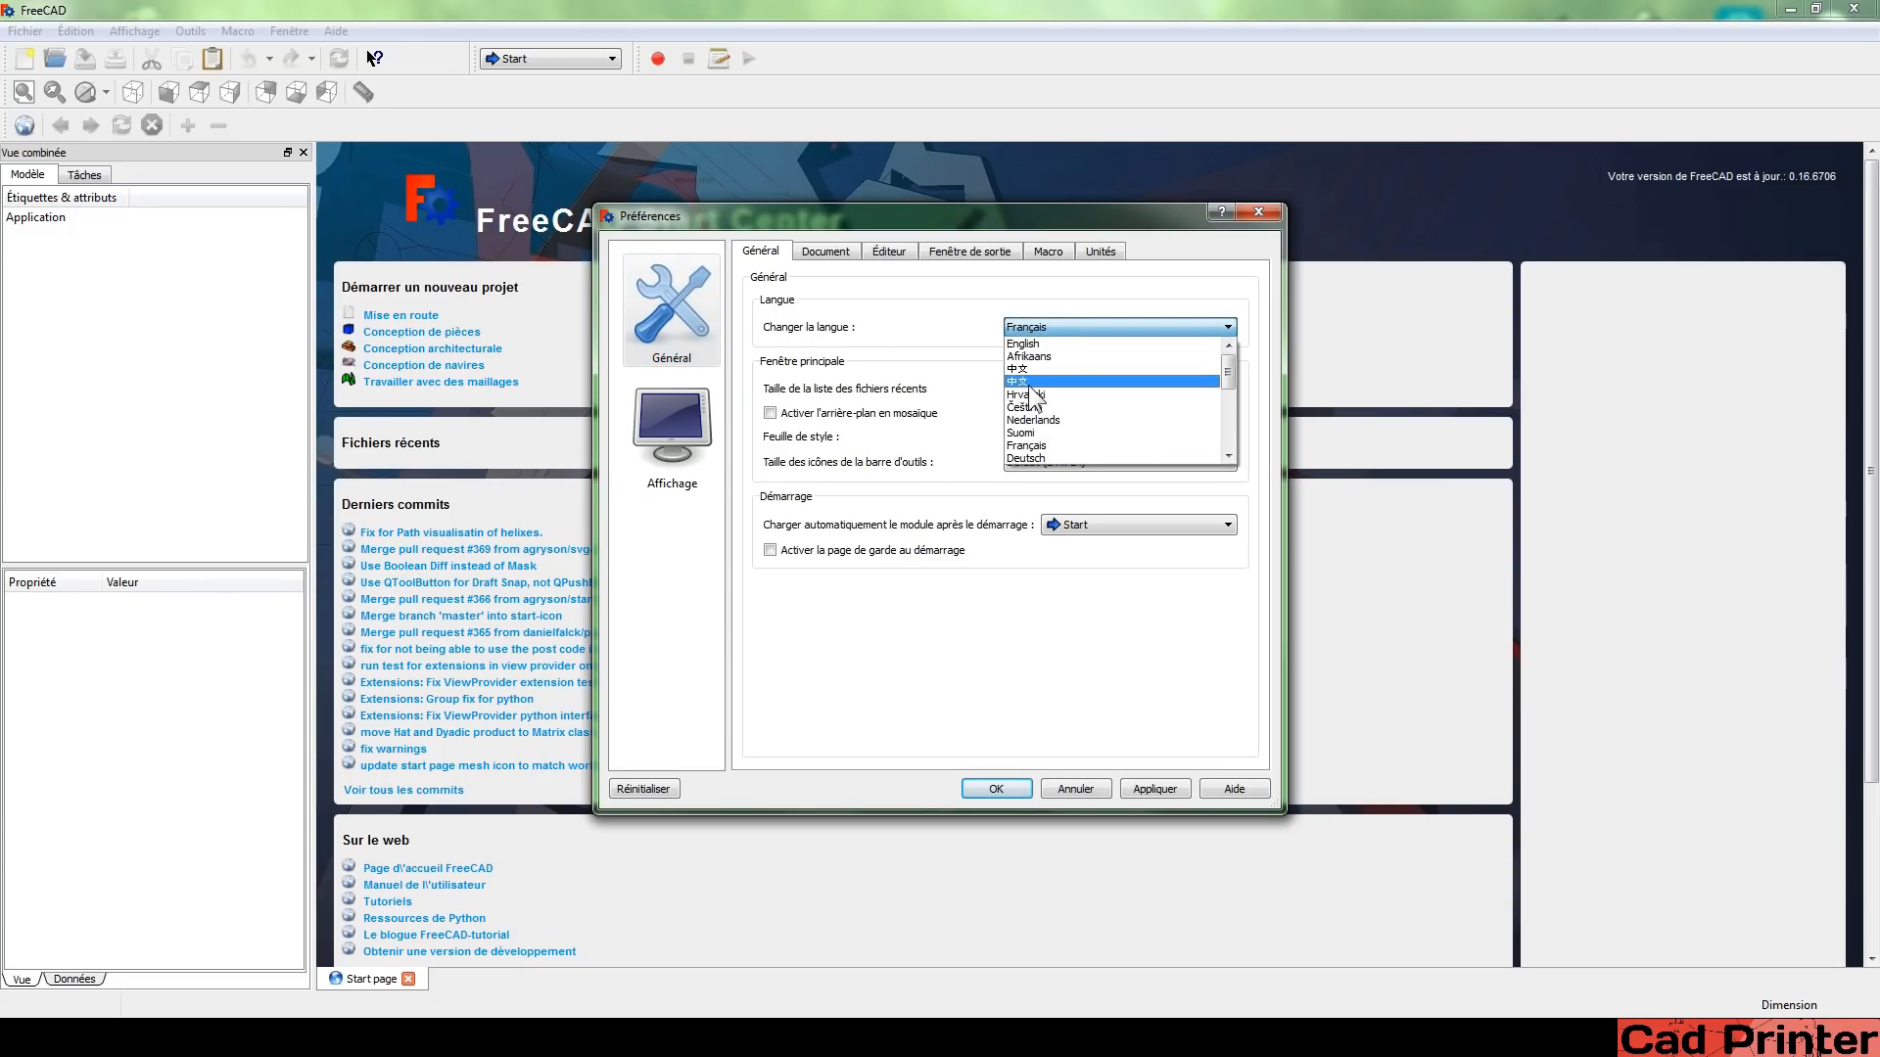
{"action": "left_click", "coordinate": [1046, 328]}
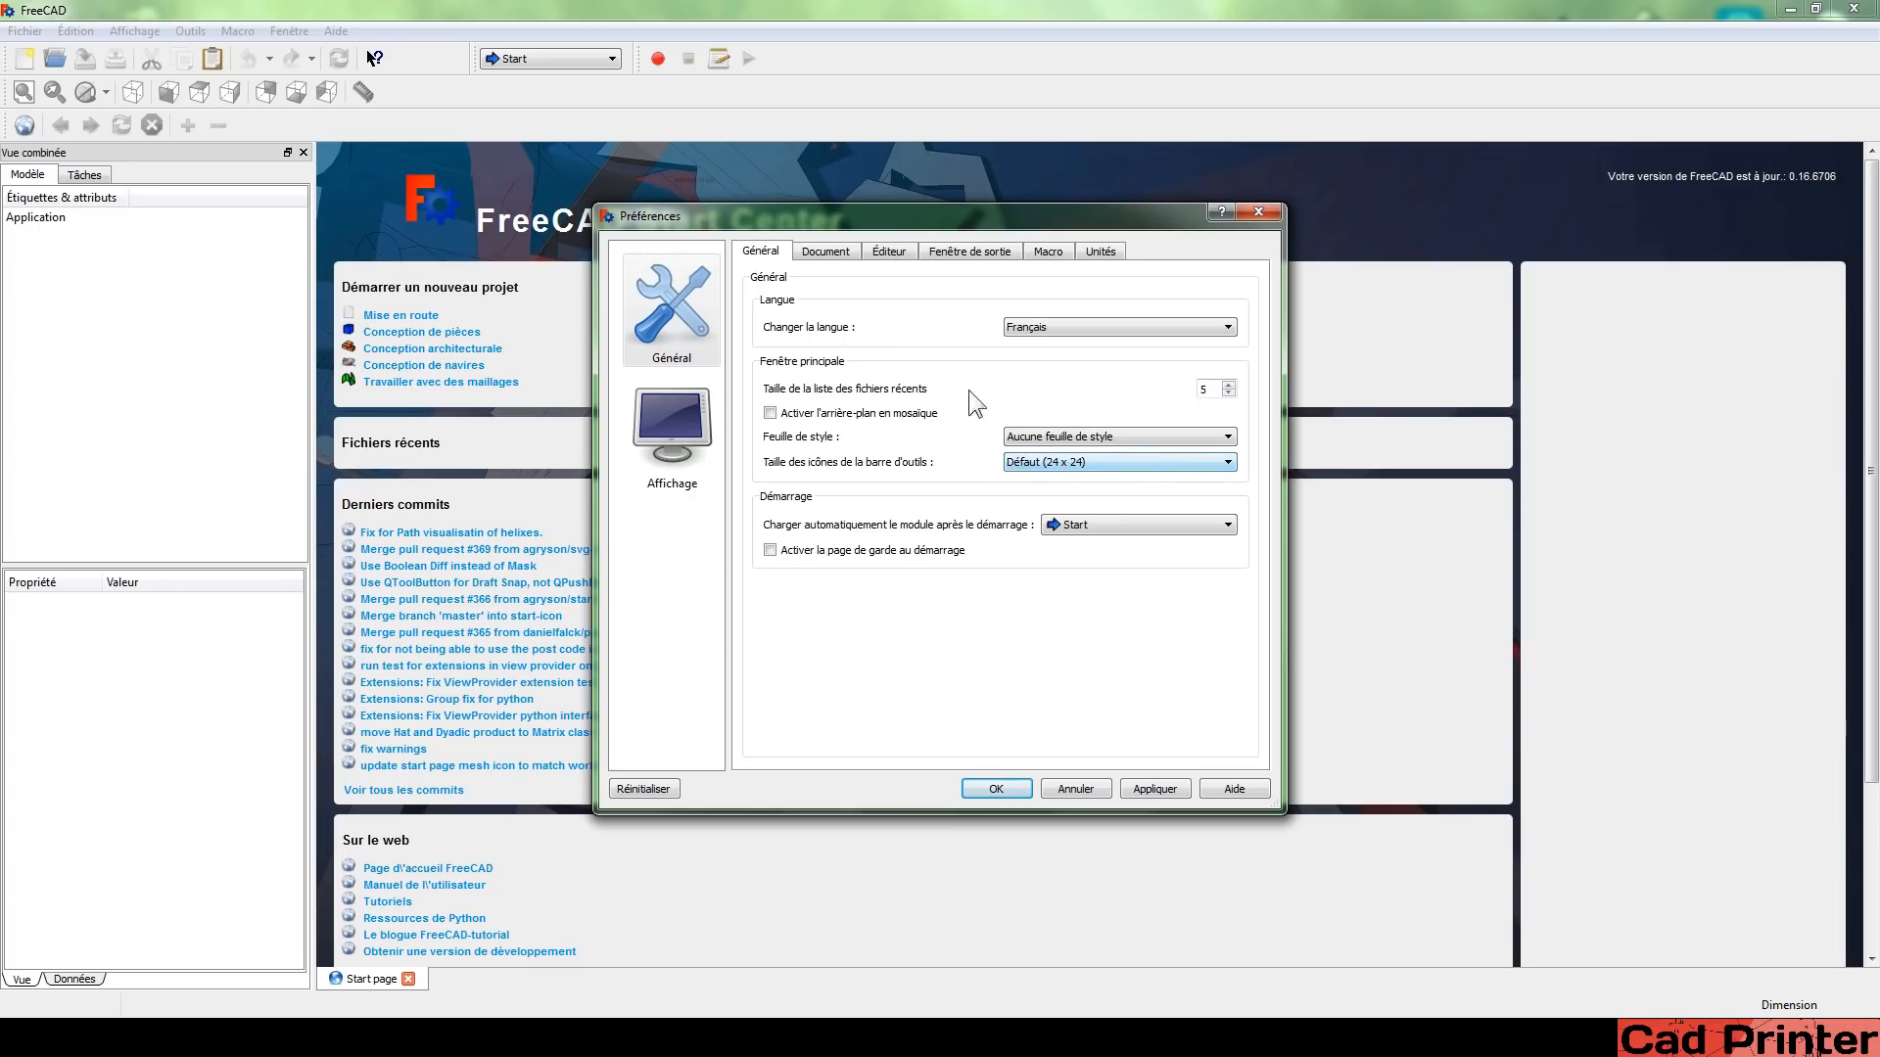
Set the toolbar icon size to Grand (32 x 32) and apply the change.
{"action": "left_click", "coordinate": [1077, 466]}
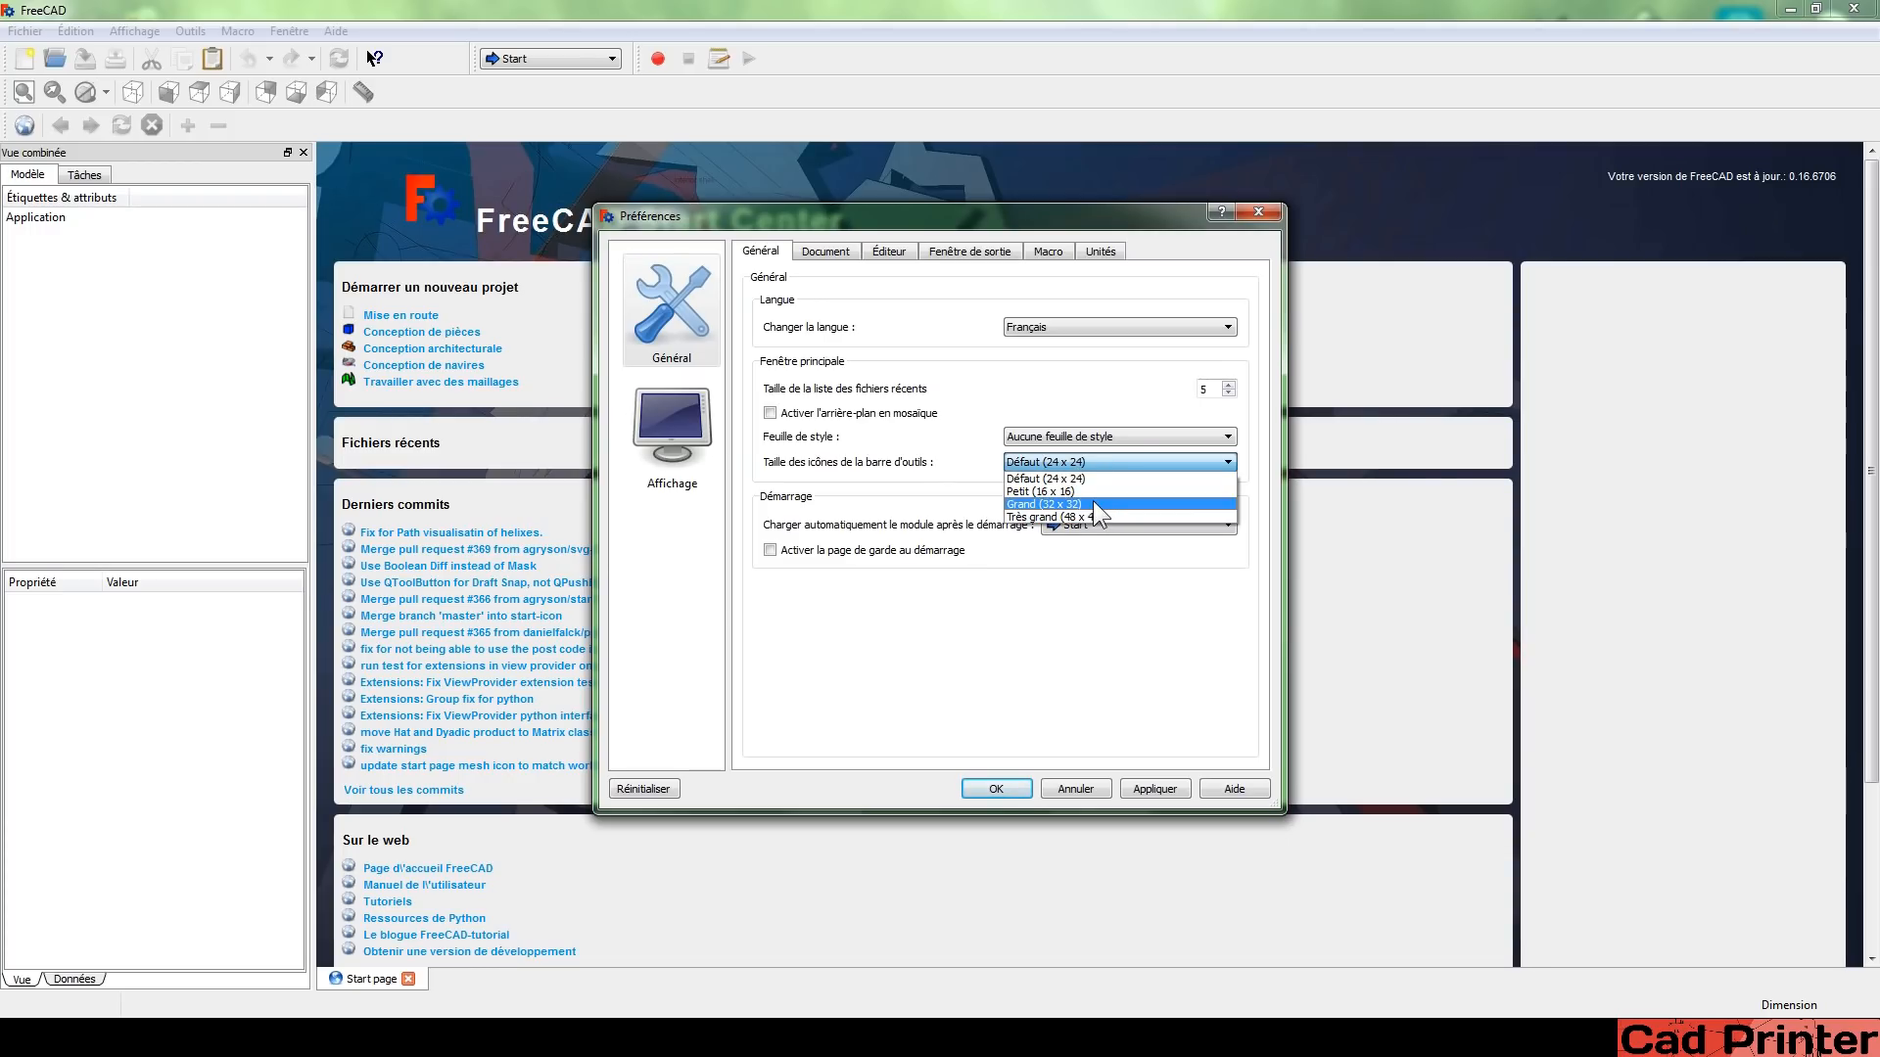
{"action": "left_click", "coordinate": [1043, 504]}
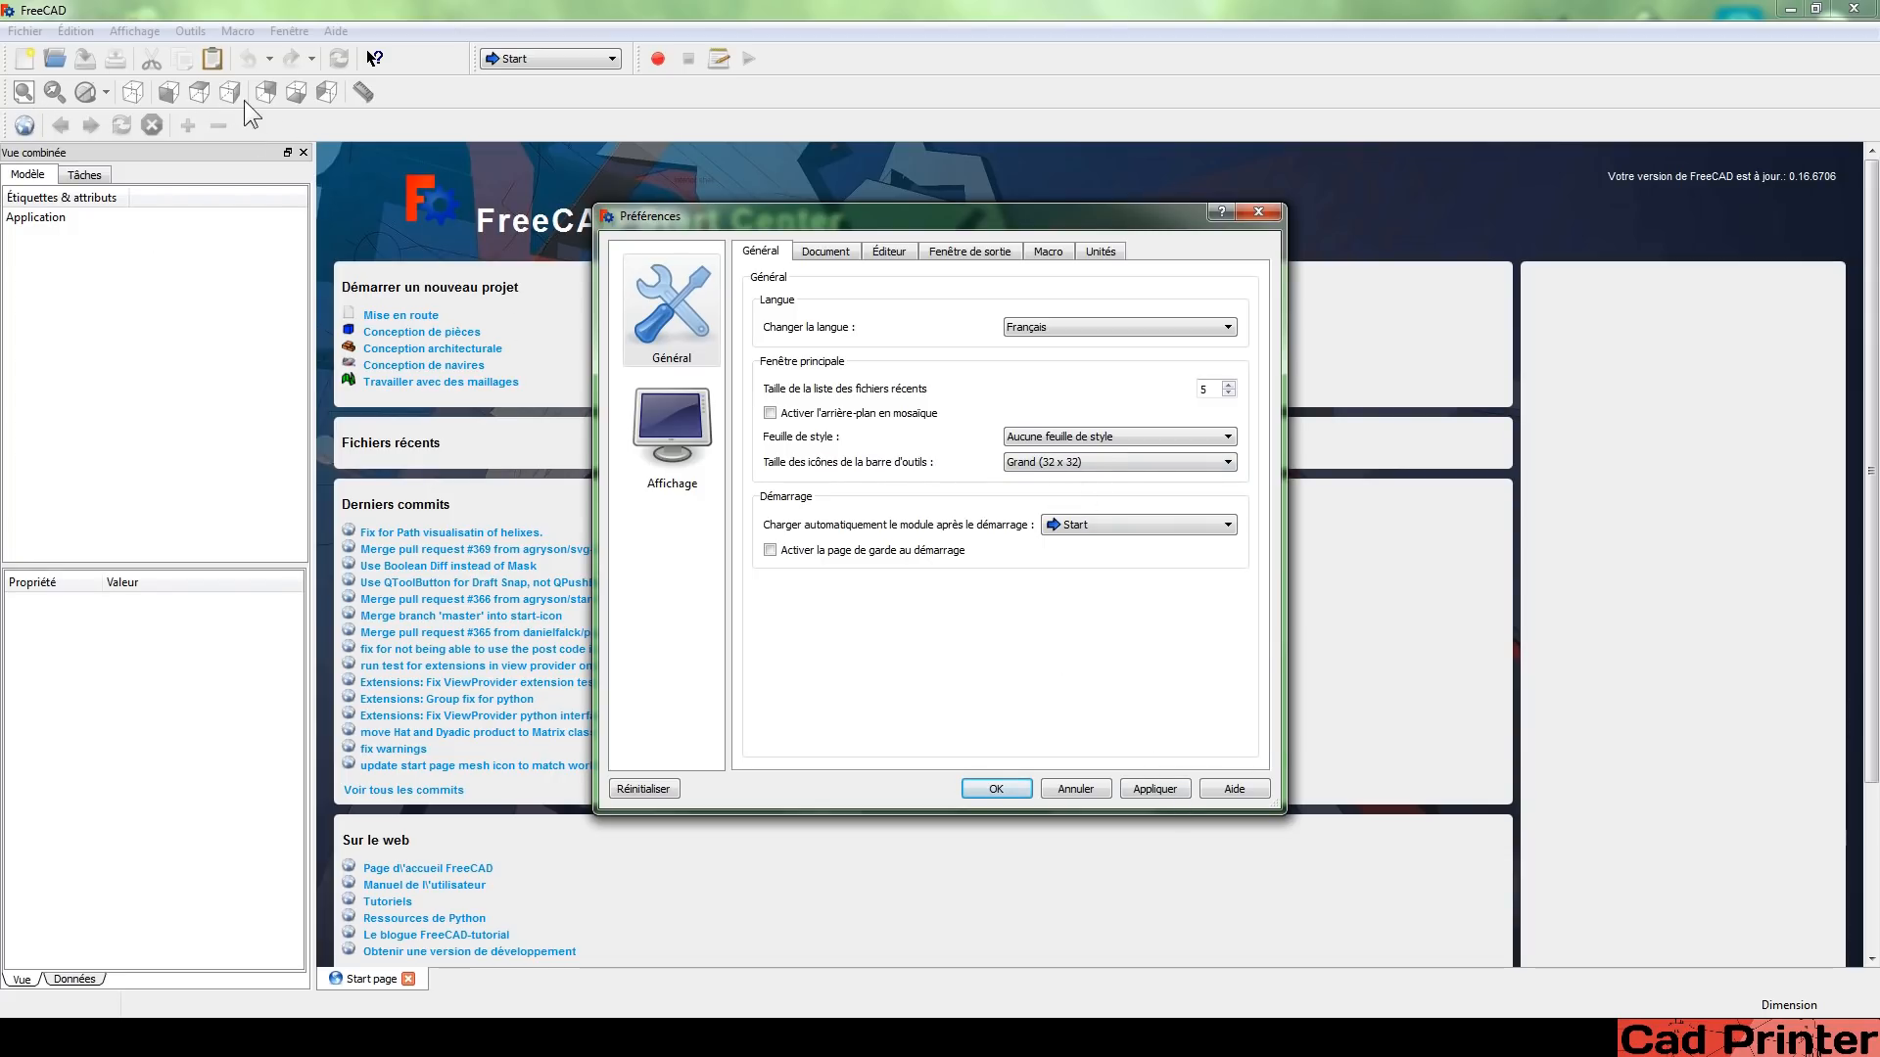
{"action": "left_click", "coordinate": [1142, 785]}
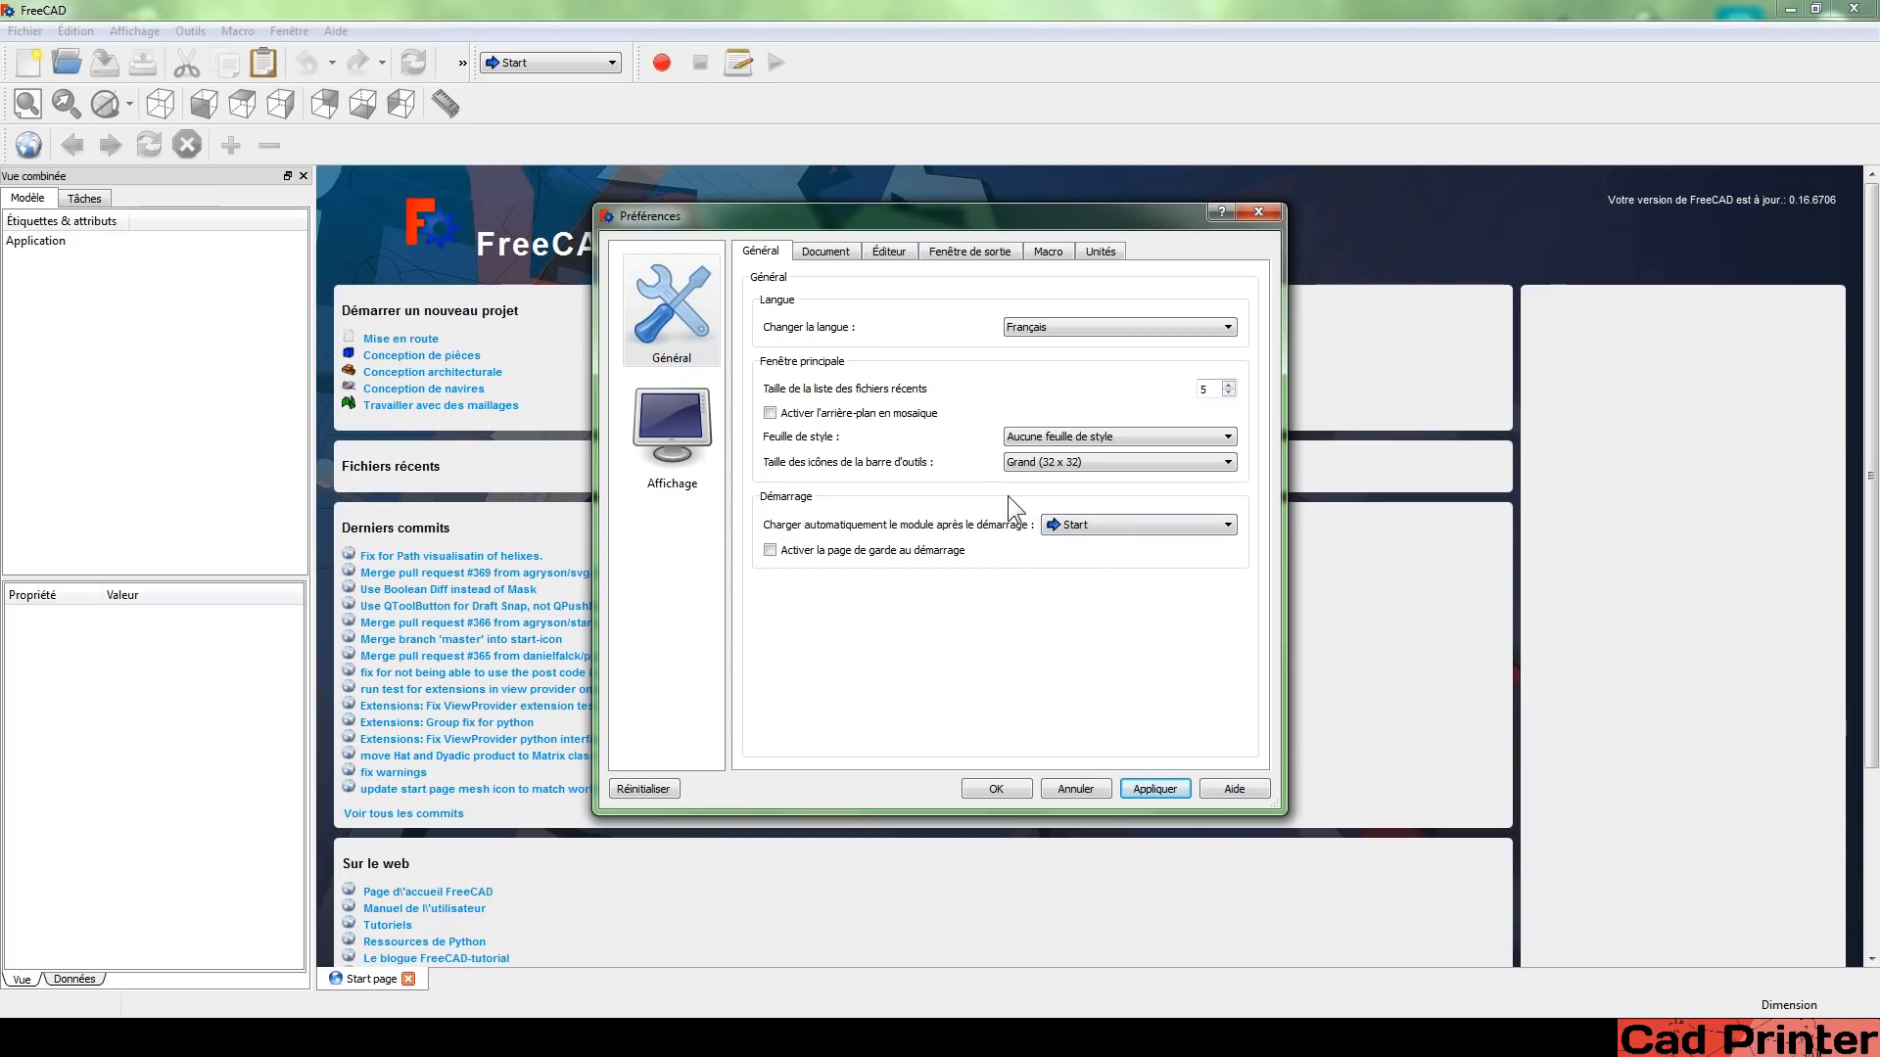
Choose Part Design as the module loaded automatically at startup.
{"action": "left_click", "coordinate": [1082, 528]}
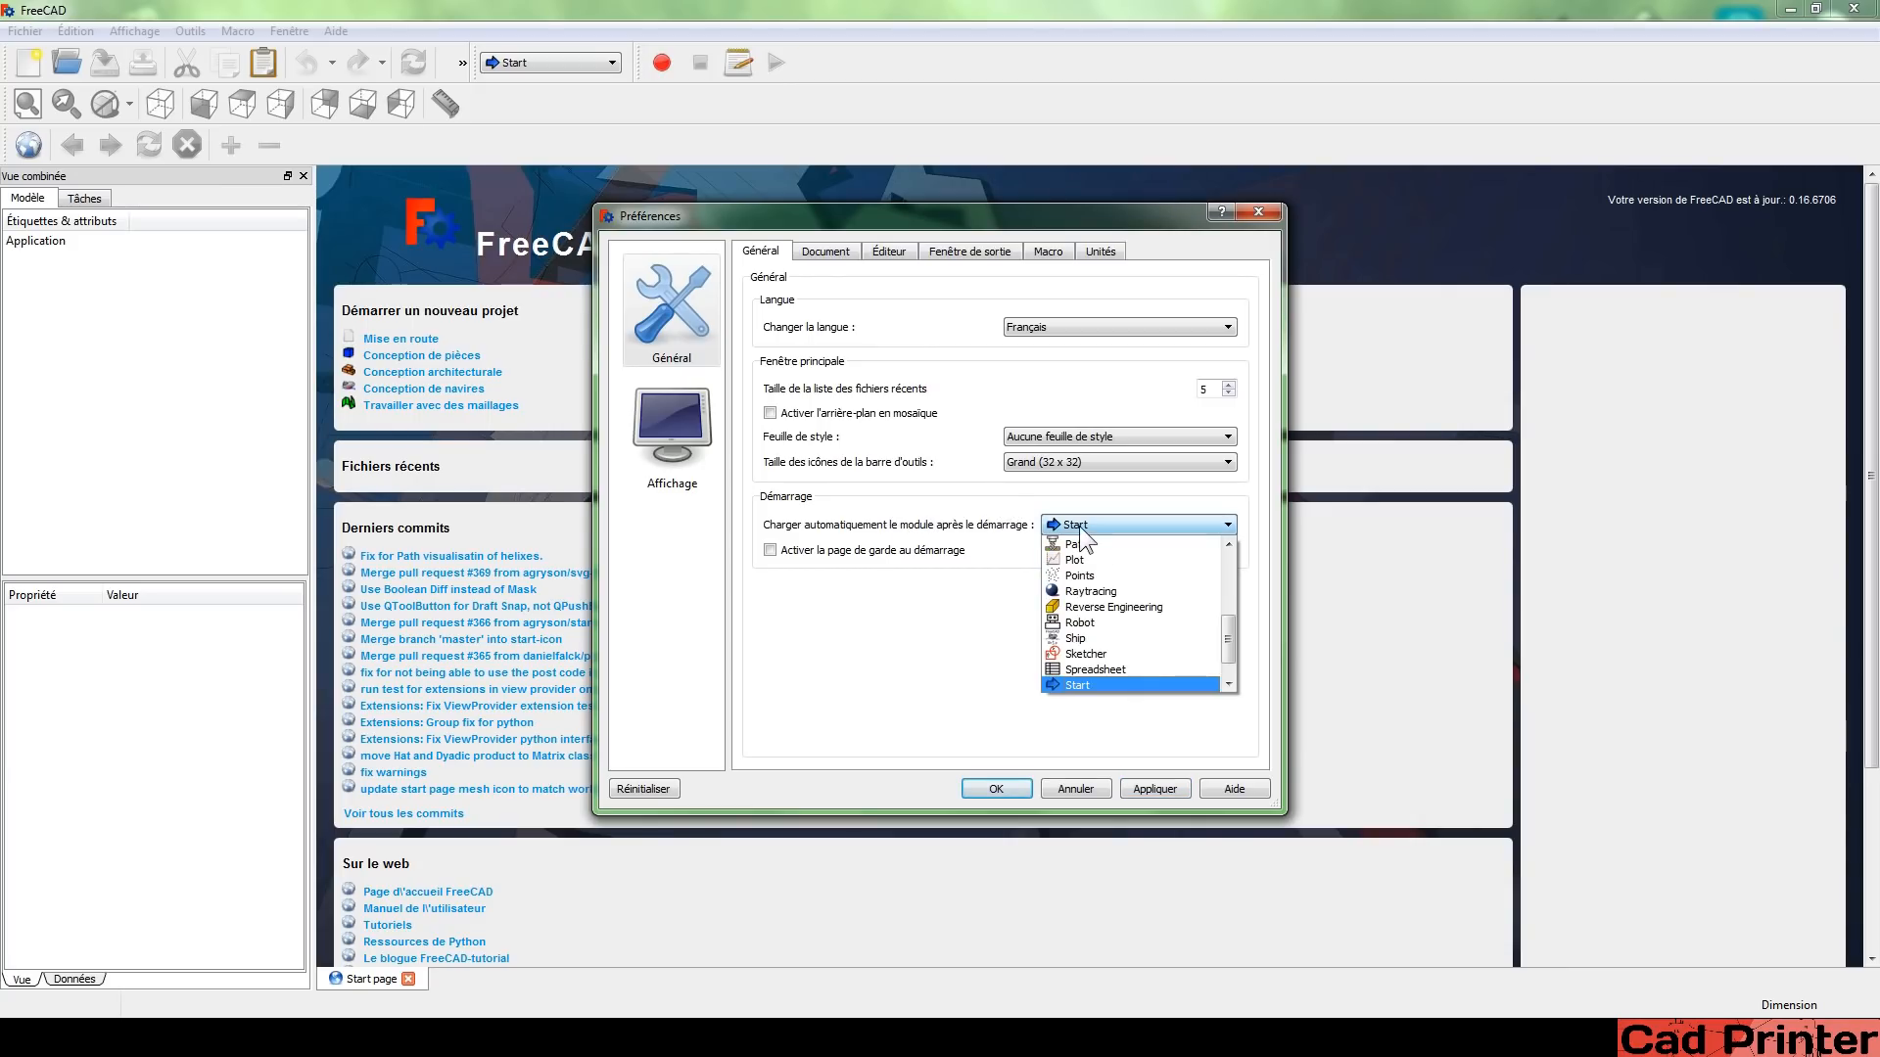
{"action": "left_click", "coordinate": [1079, 526]}
{"action": "left_click", "coordinate": [1136, 526]}
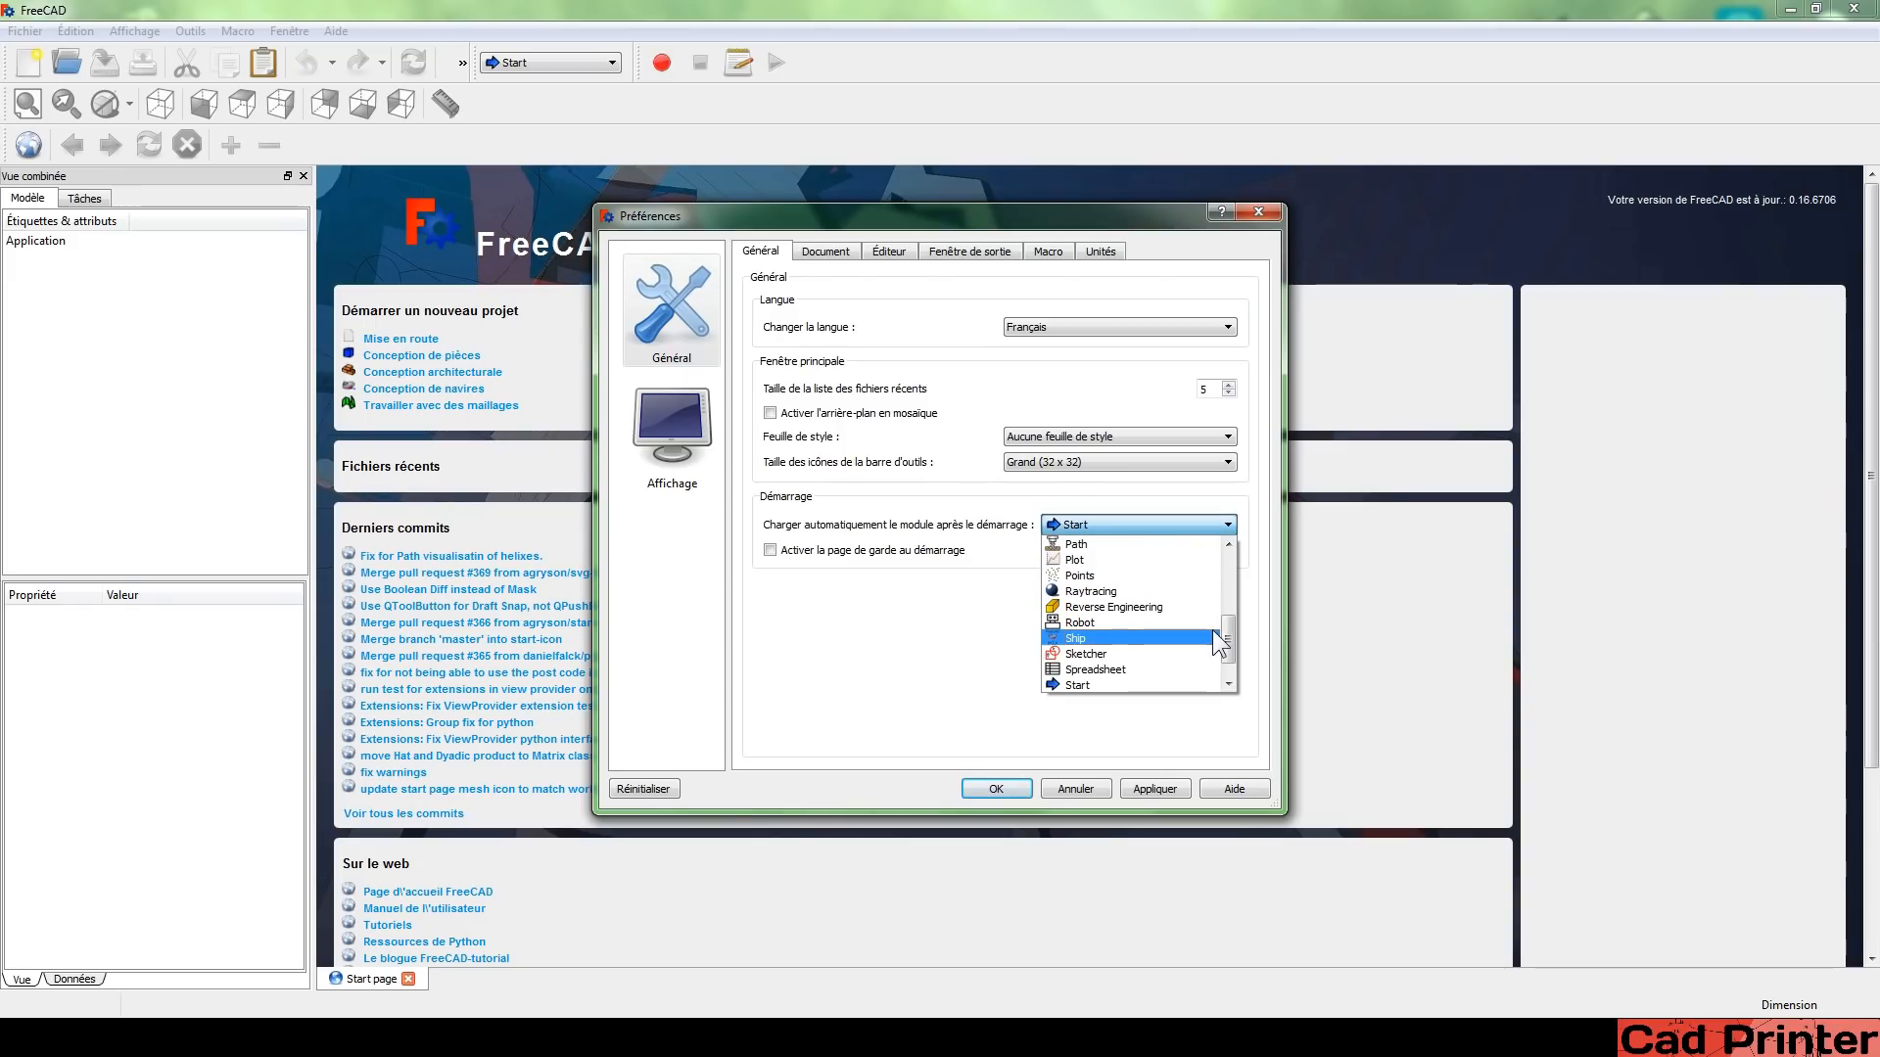
{"action": "scroll", "coordinate": [1171, 587], "scroll_direction": "up", "scroll_amount": 2}
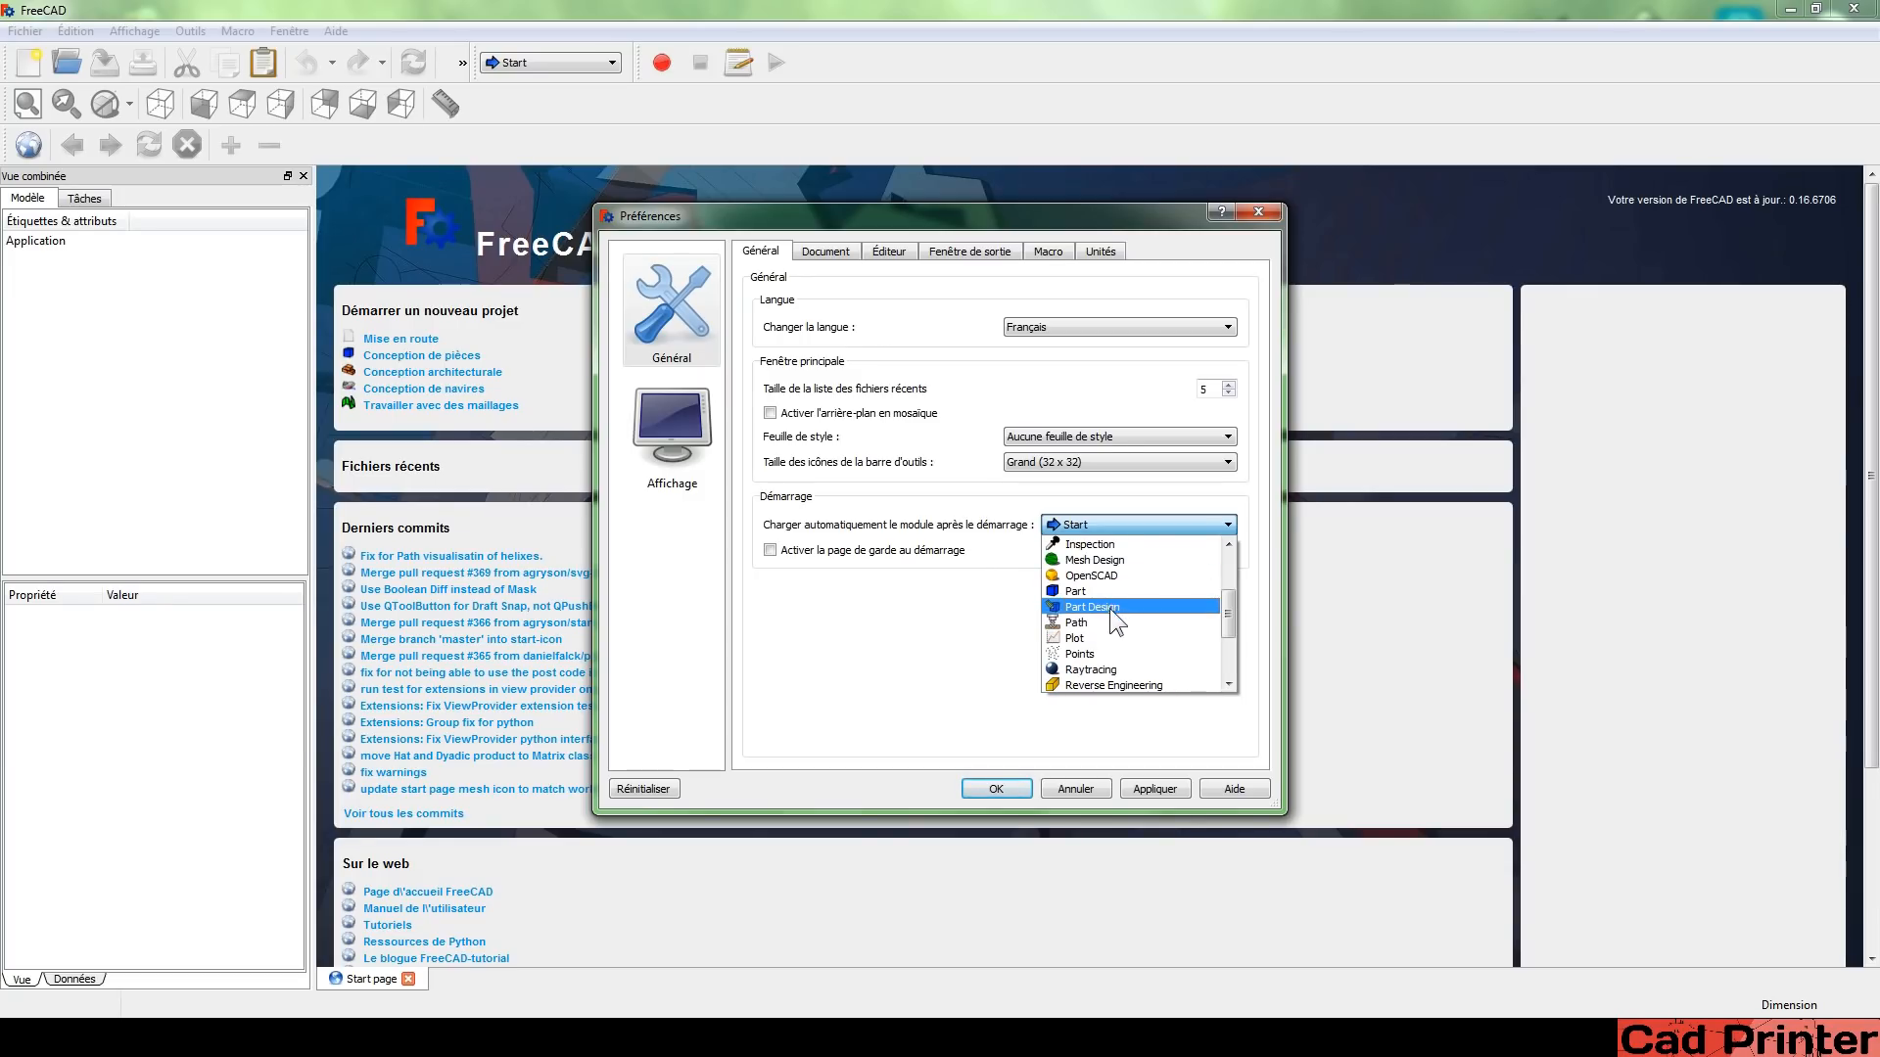
{"action": "left_click", "coordinate": [1104, 608]}
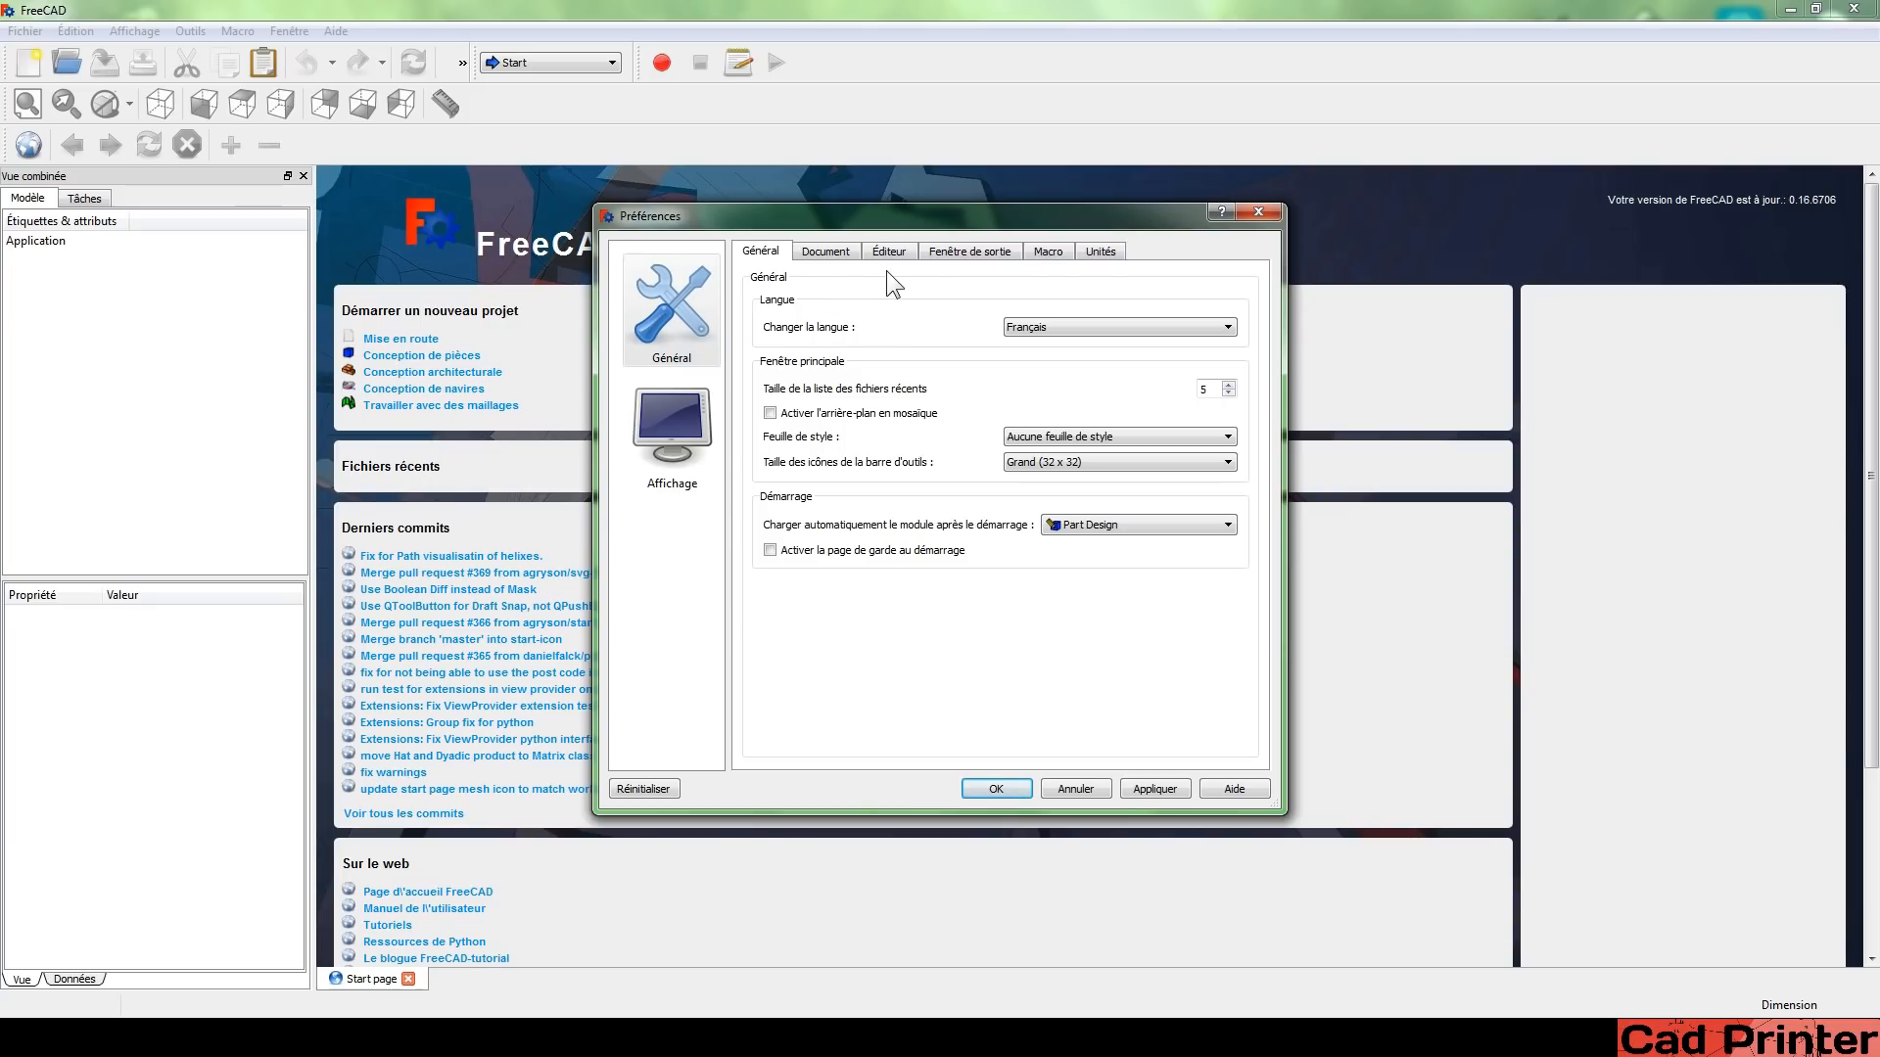
Enable creating a new document at startup and choose the Standard (mm/kg/s/degrés) unit system.
{"action": "left_click", "coordinate": [823, 251]}
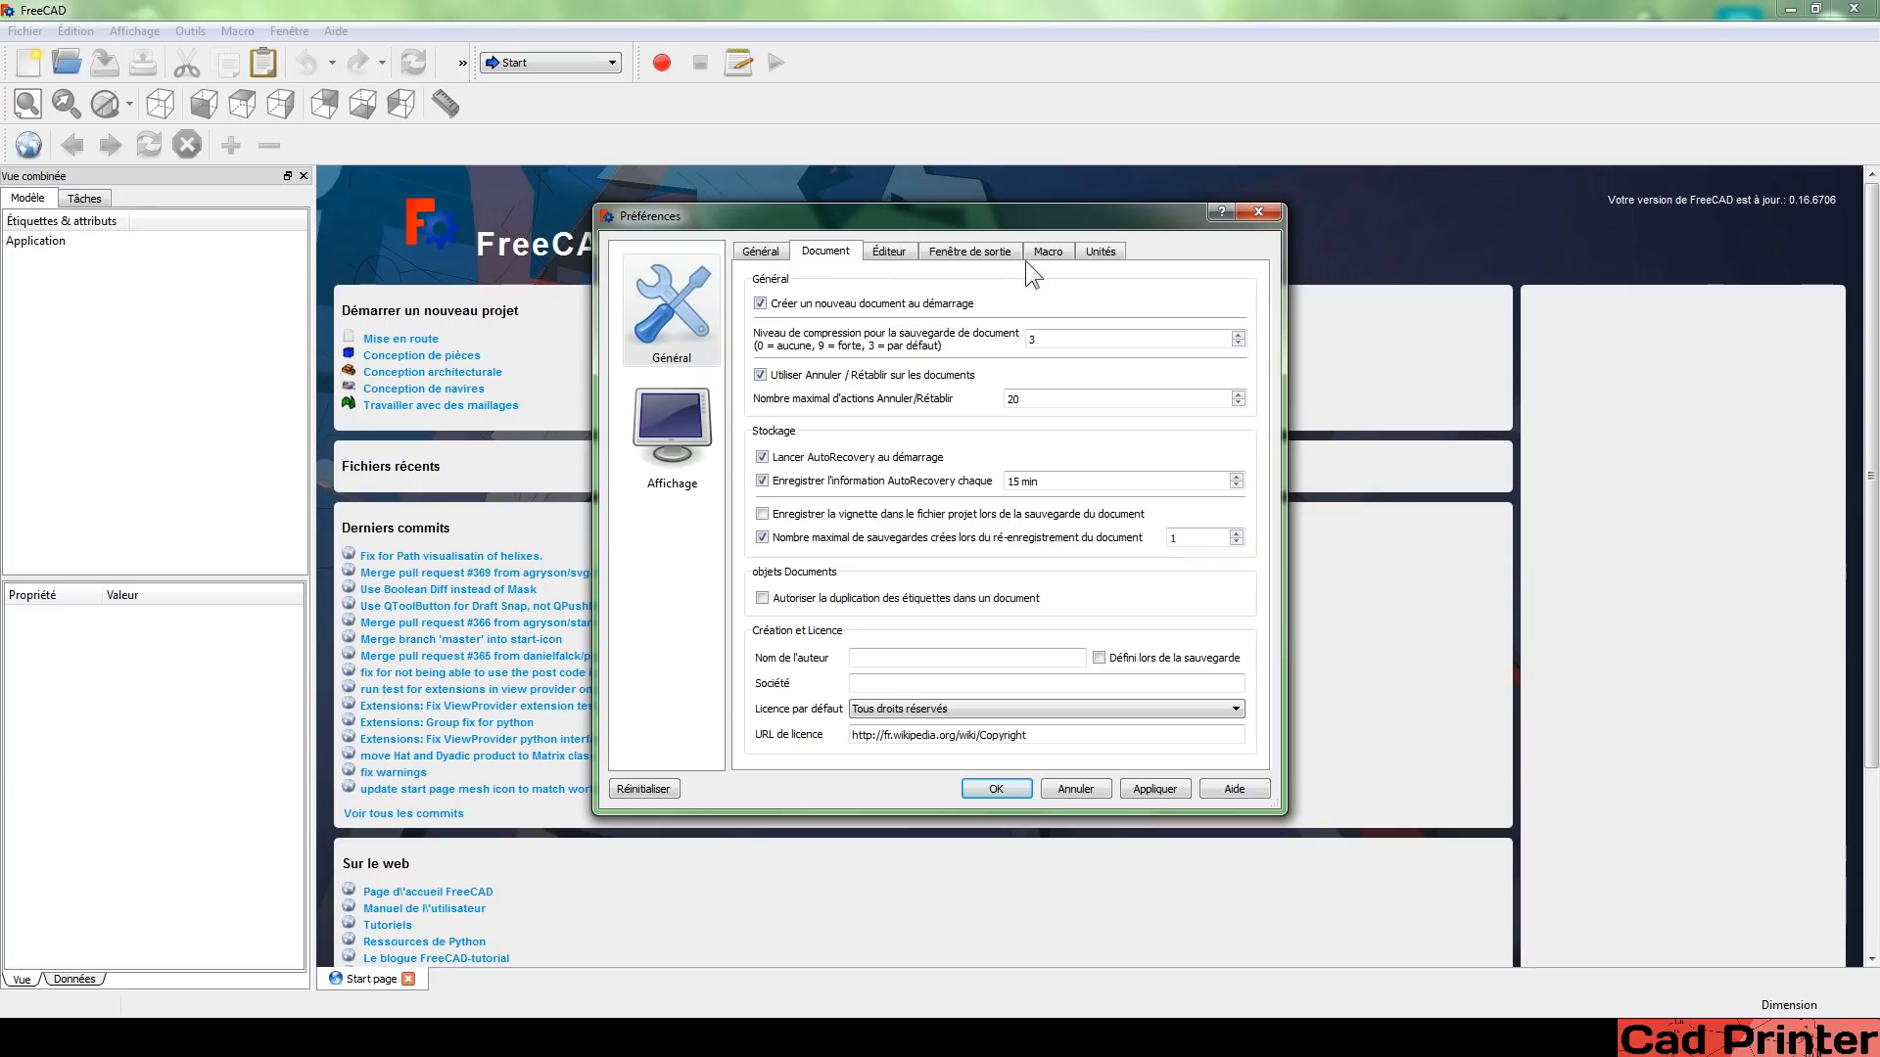
{"action": "left_click", "coordinate": [1084, 249]}
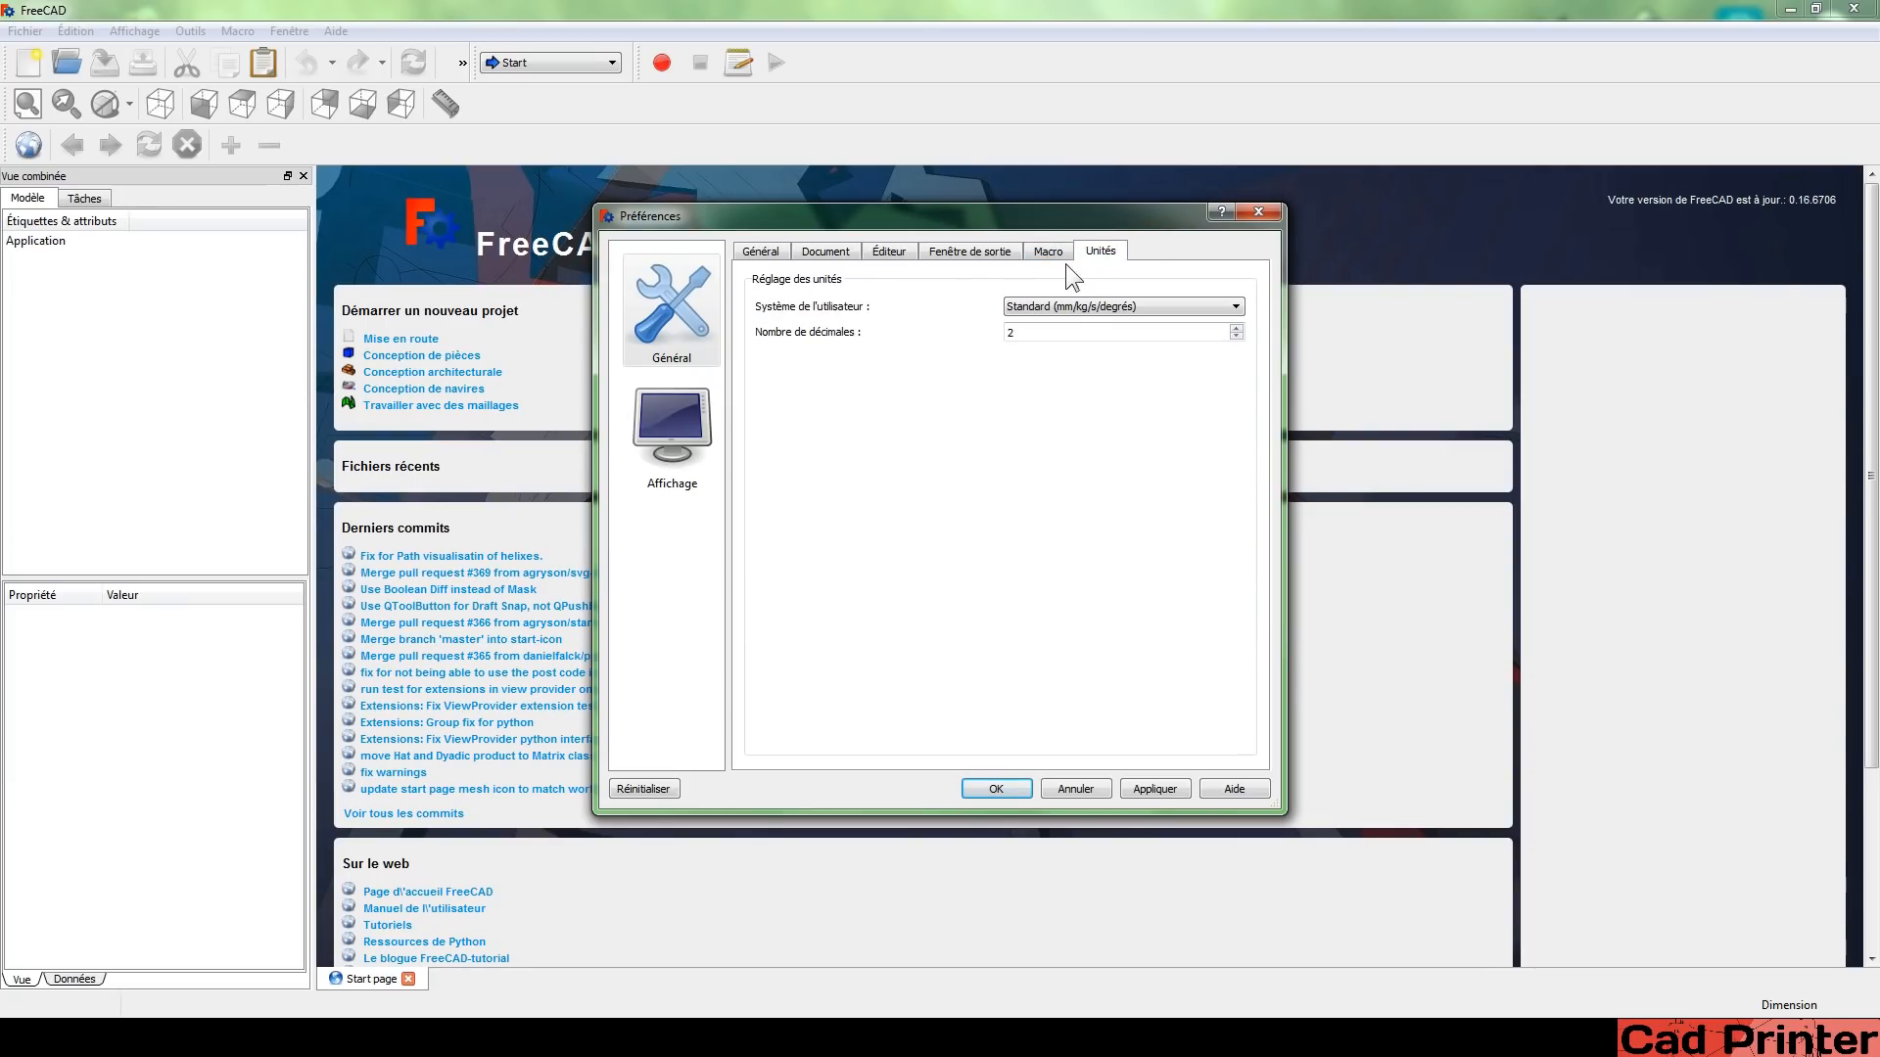
{"action": "left_click", "coordinate": [1142, 301]}
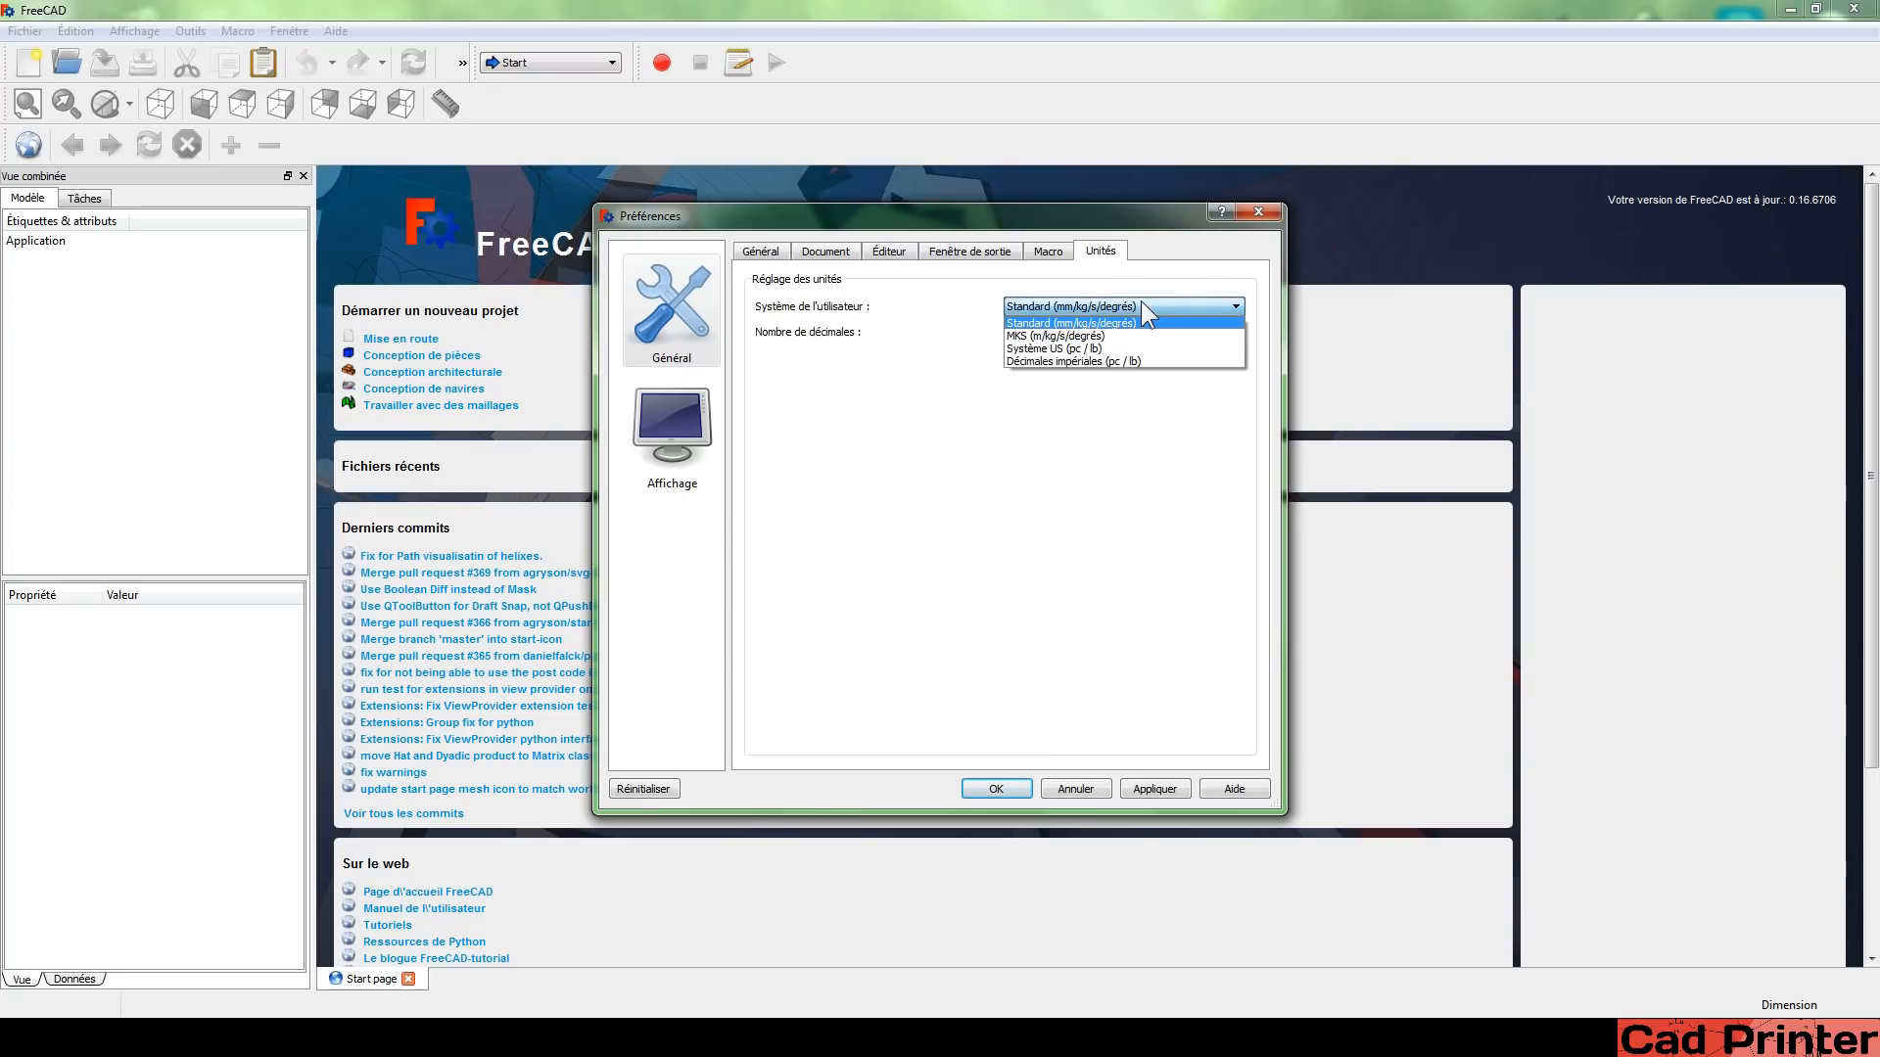
{"action": "left_click", "coordinate": [1063, 321]}
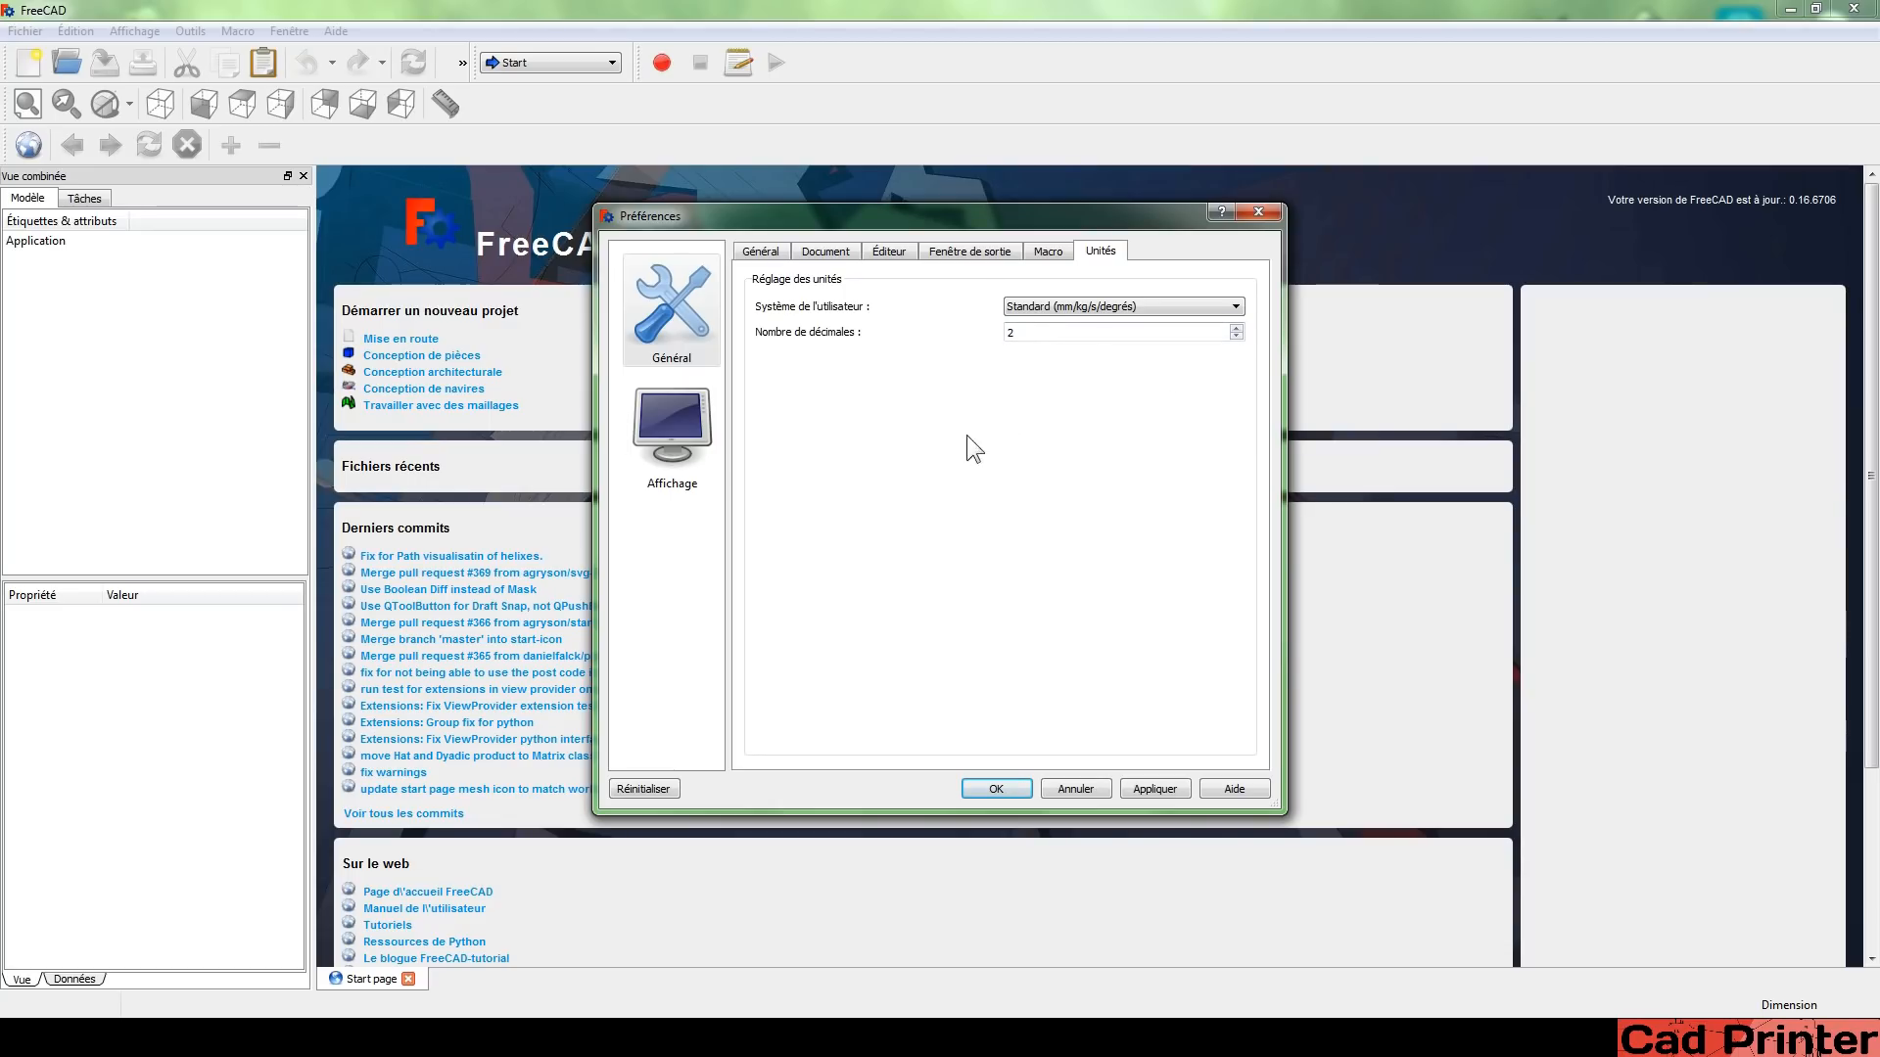
Choose CAD as the 3D navigation style, check the display colour settings and accept the preferences.
{"action": "left_click", "coordinate": [661, 432]}
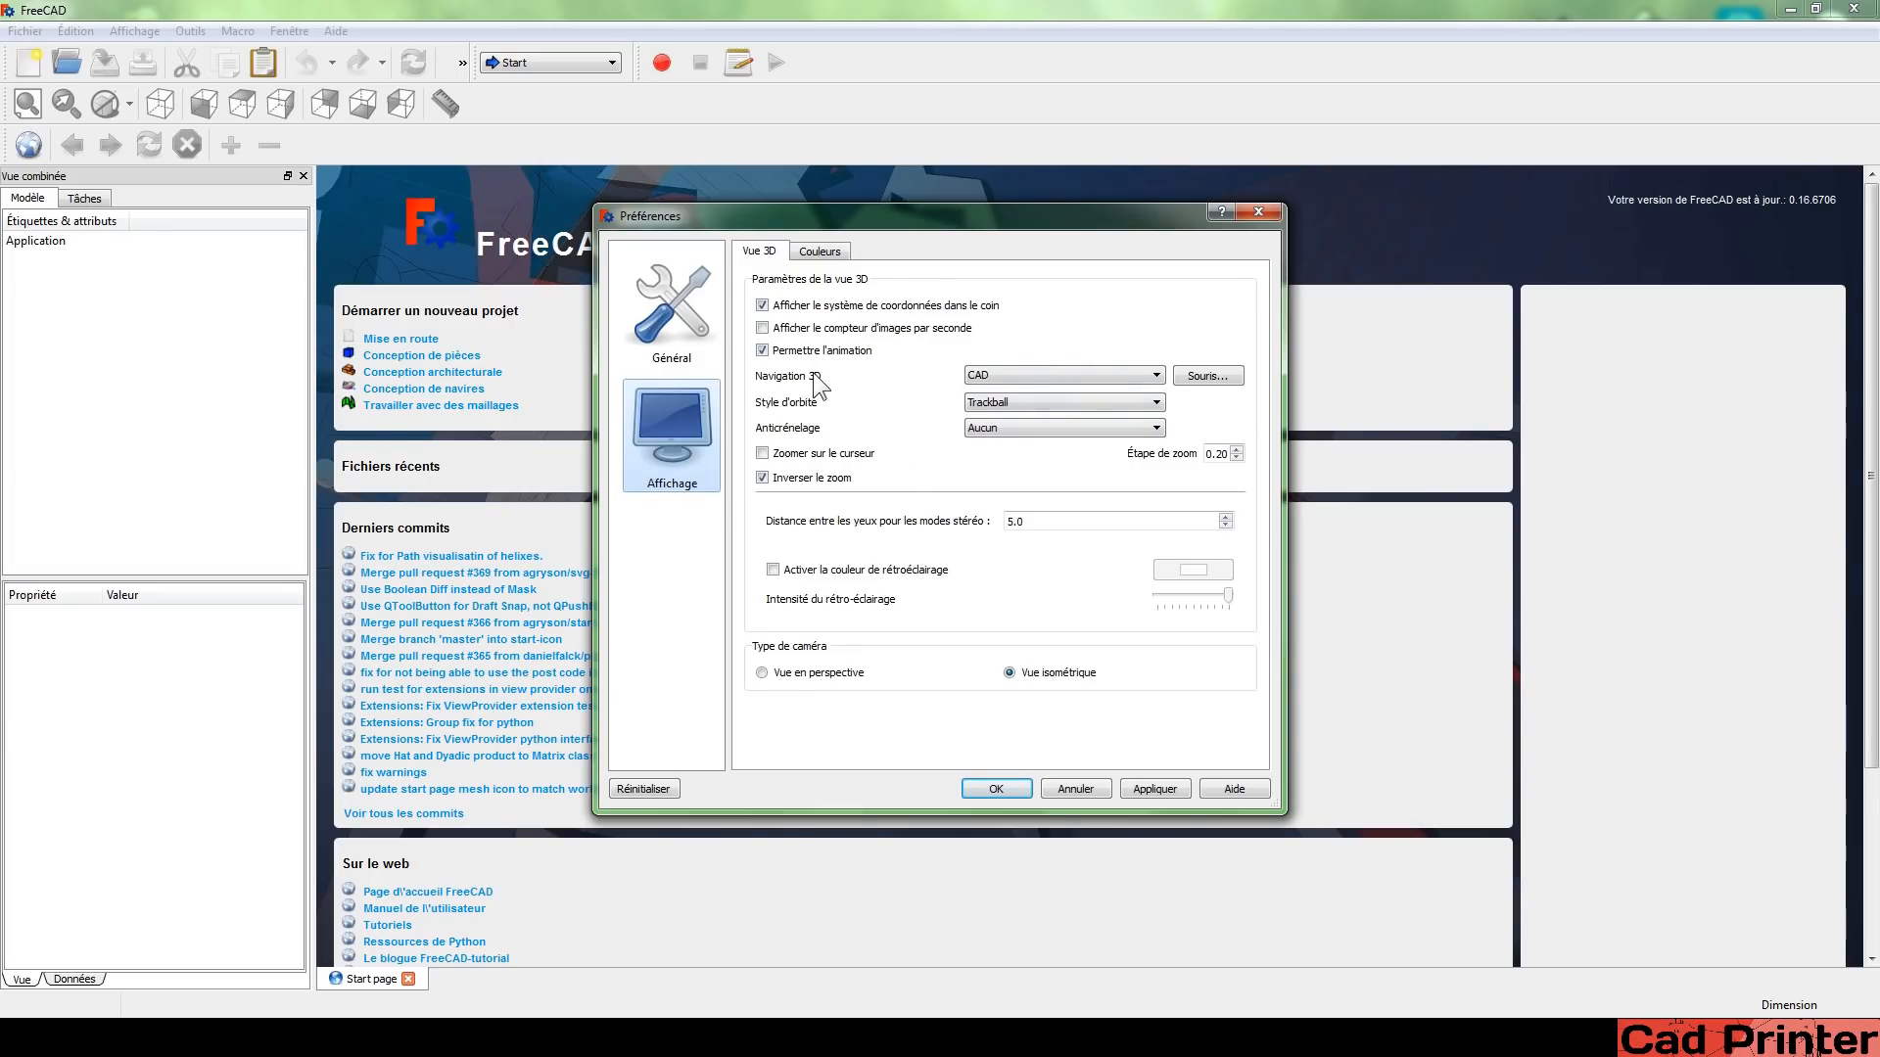
{"action": "left_click", "coordinate": [1008, 374]}
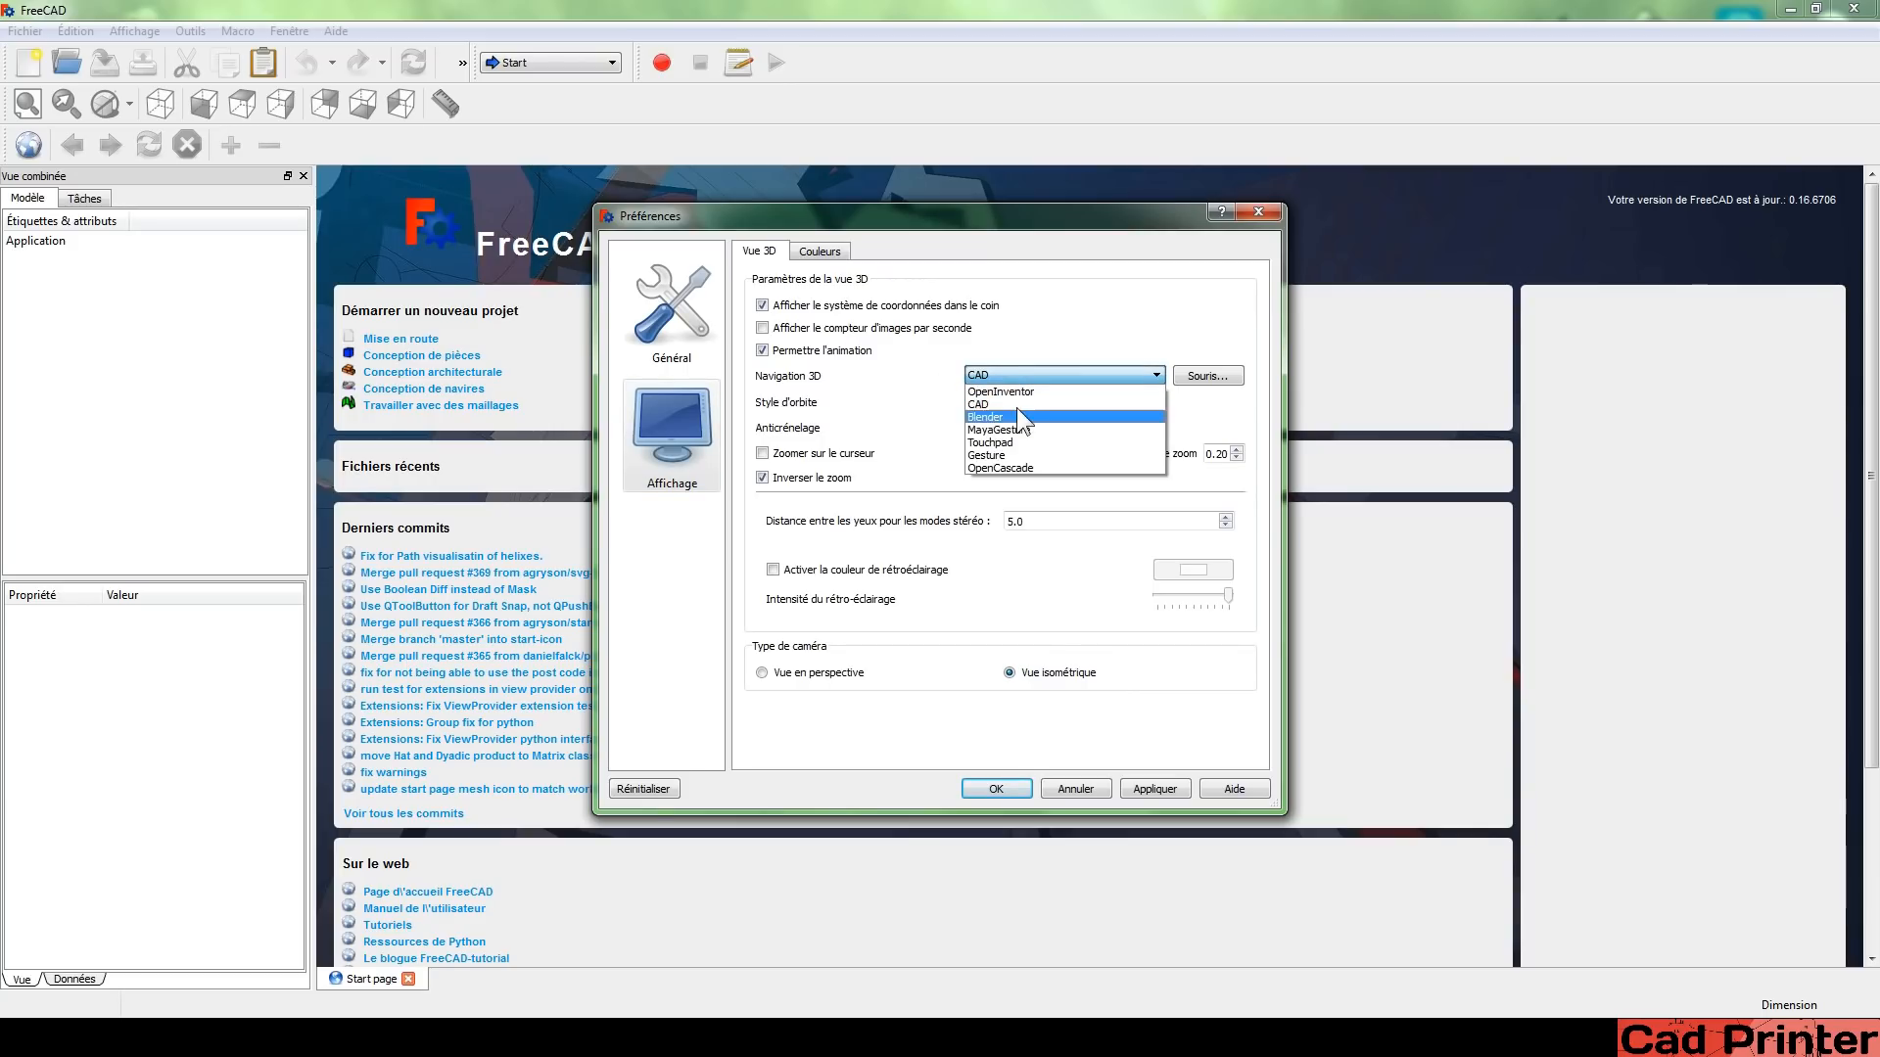
{"action": "left_click", "coordinate": [1025, 404]}
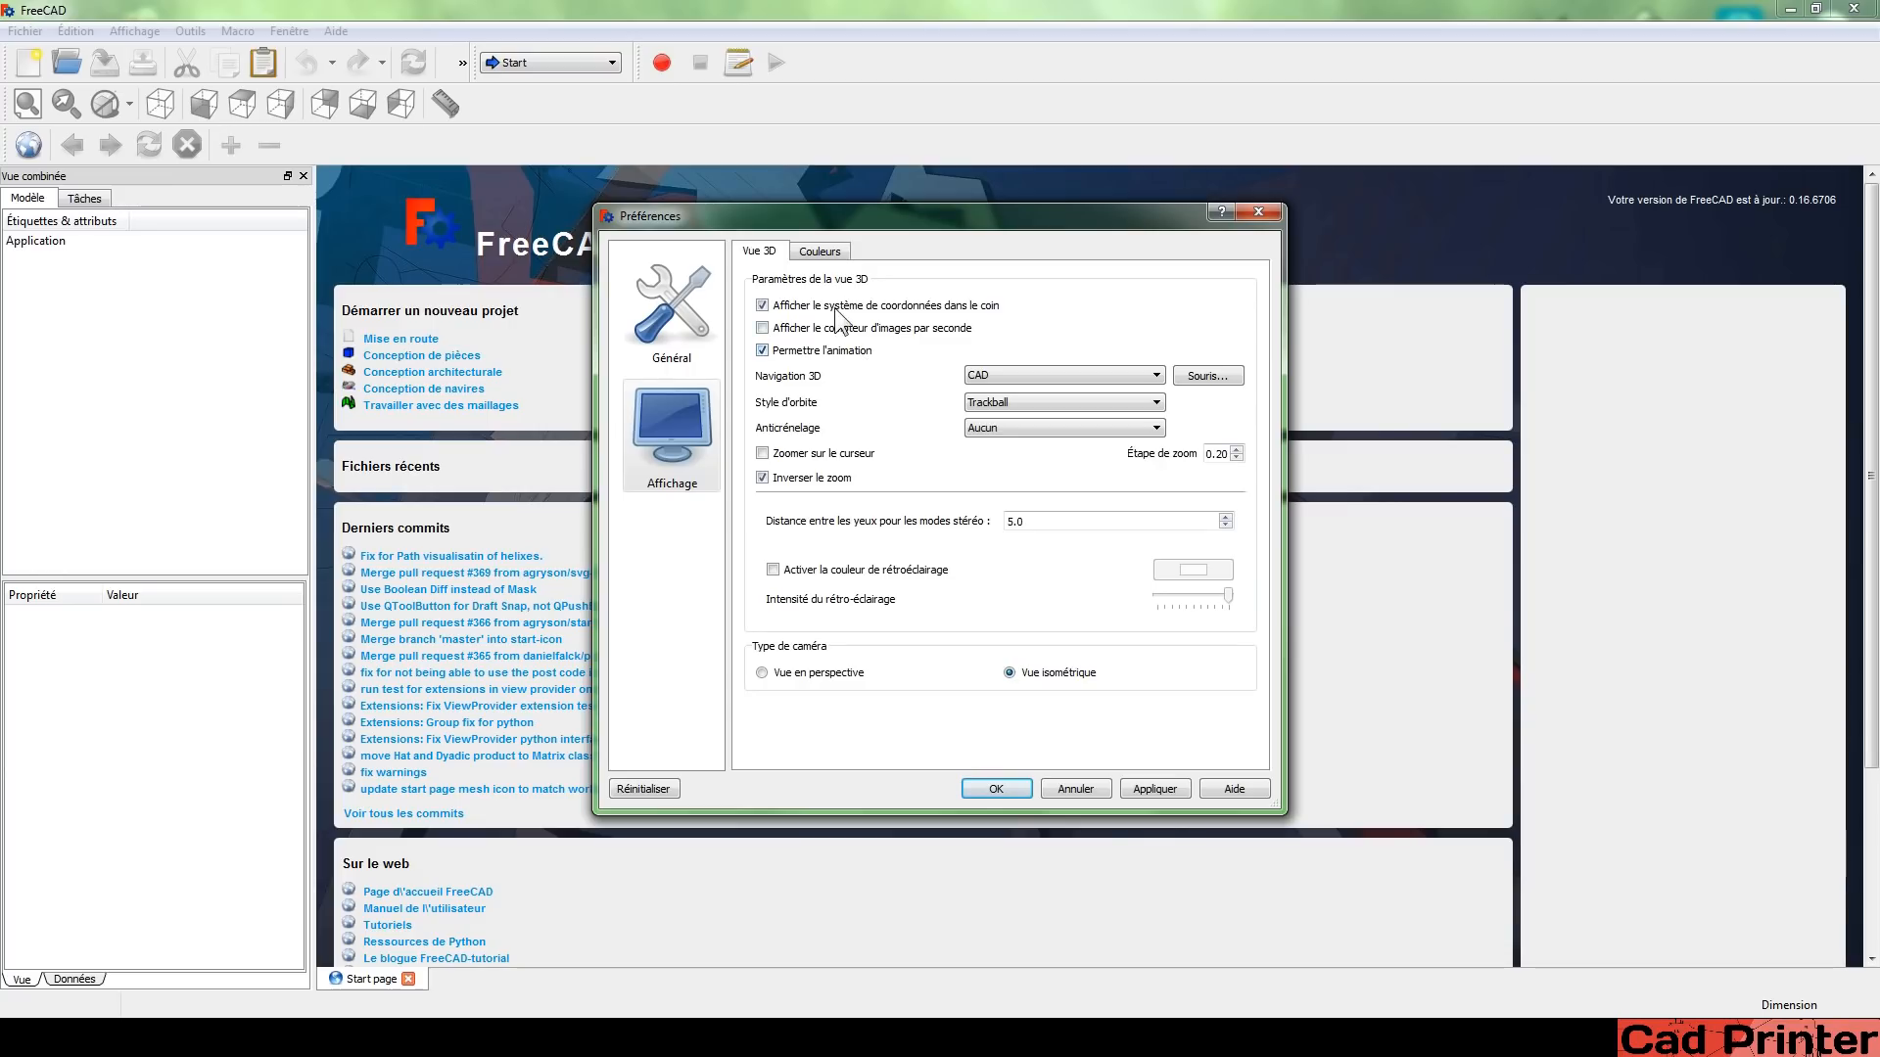
{"action": "left_click", "coordinate": [820, 250]}
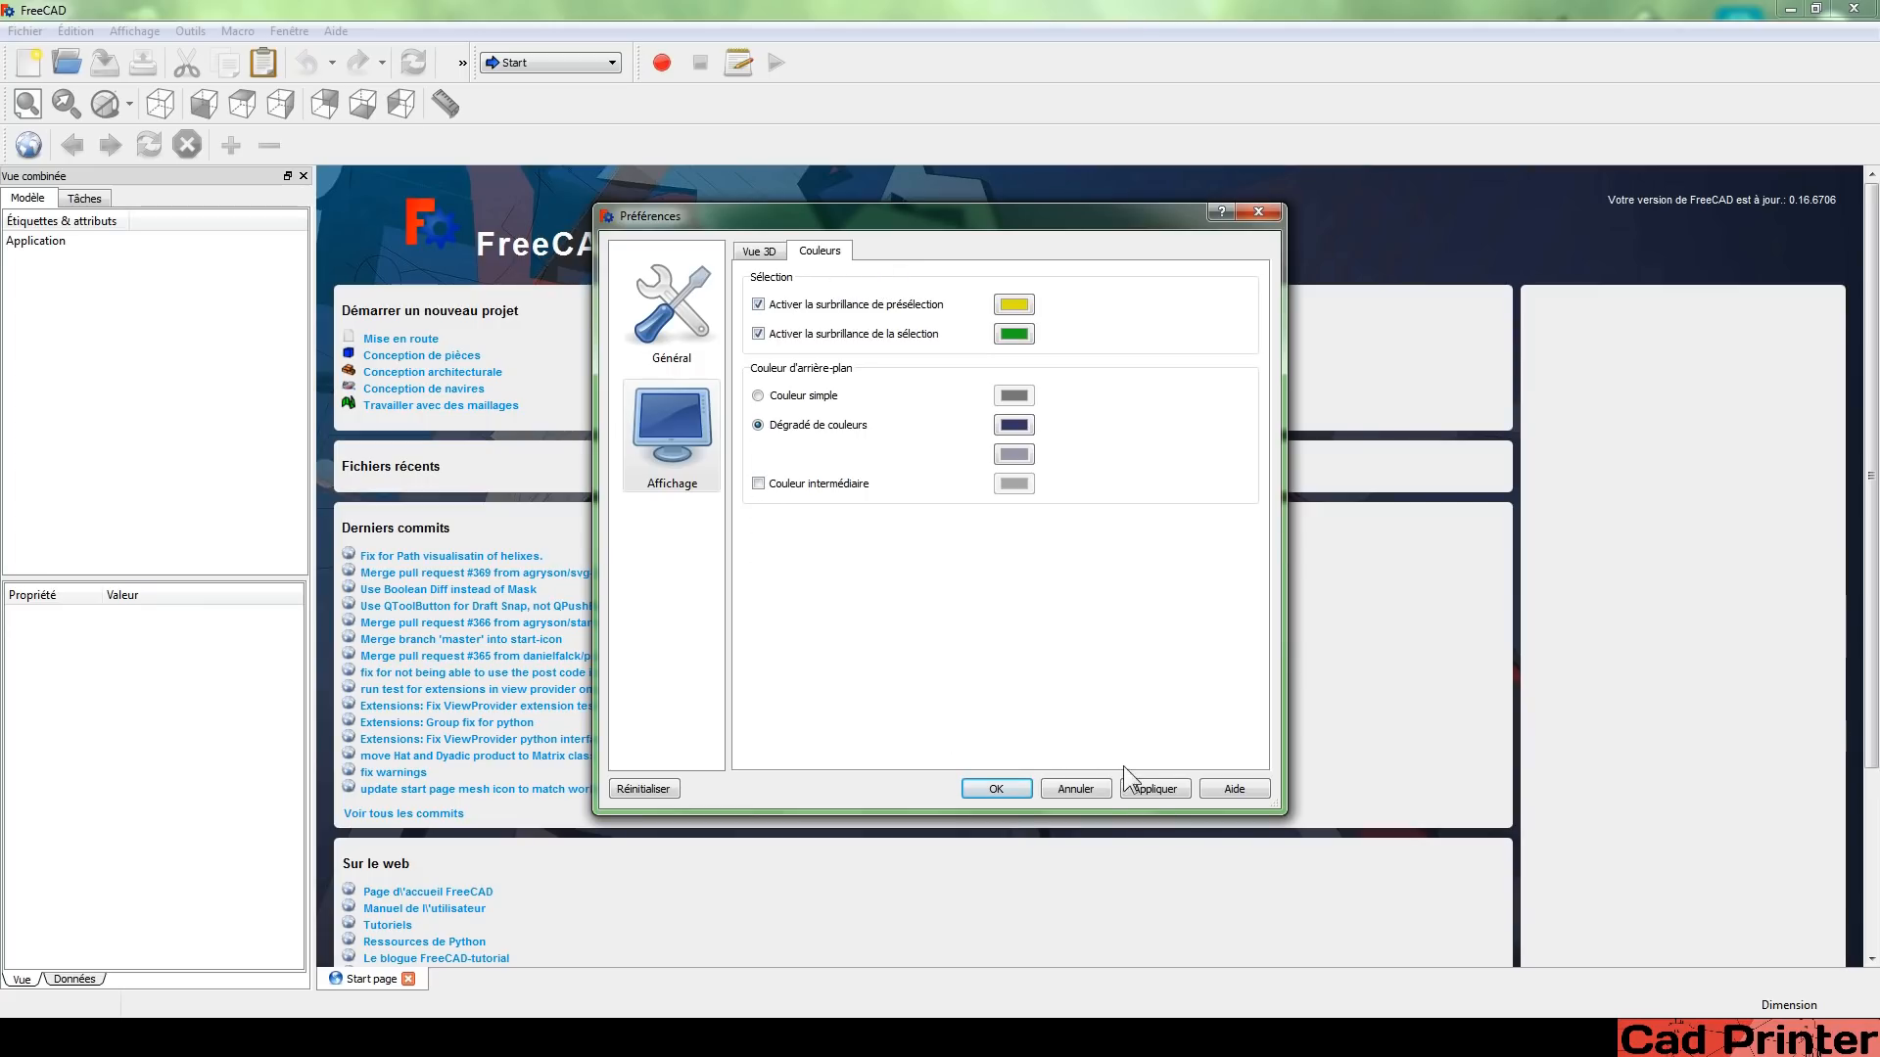
{"action": "left_click", "coordinate": [1017, 790]}
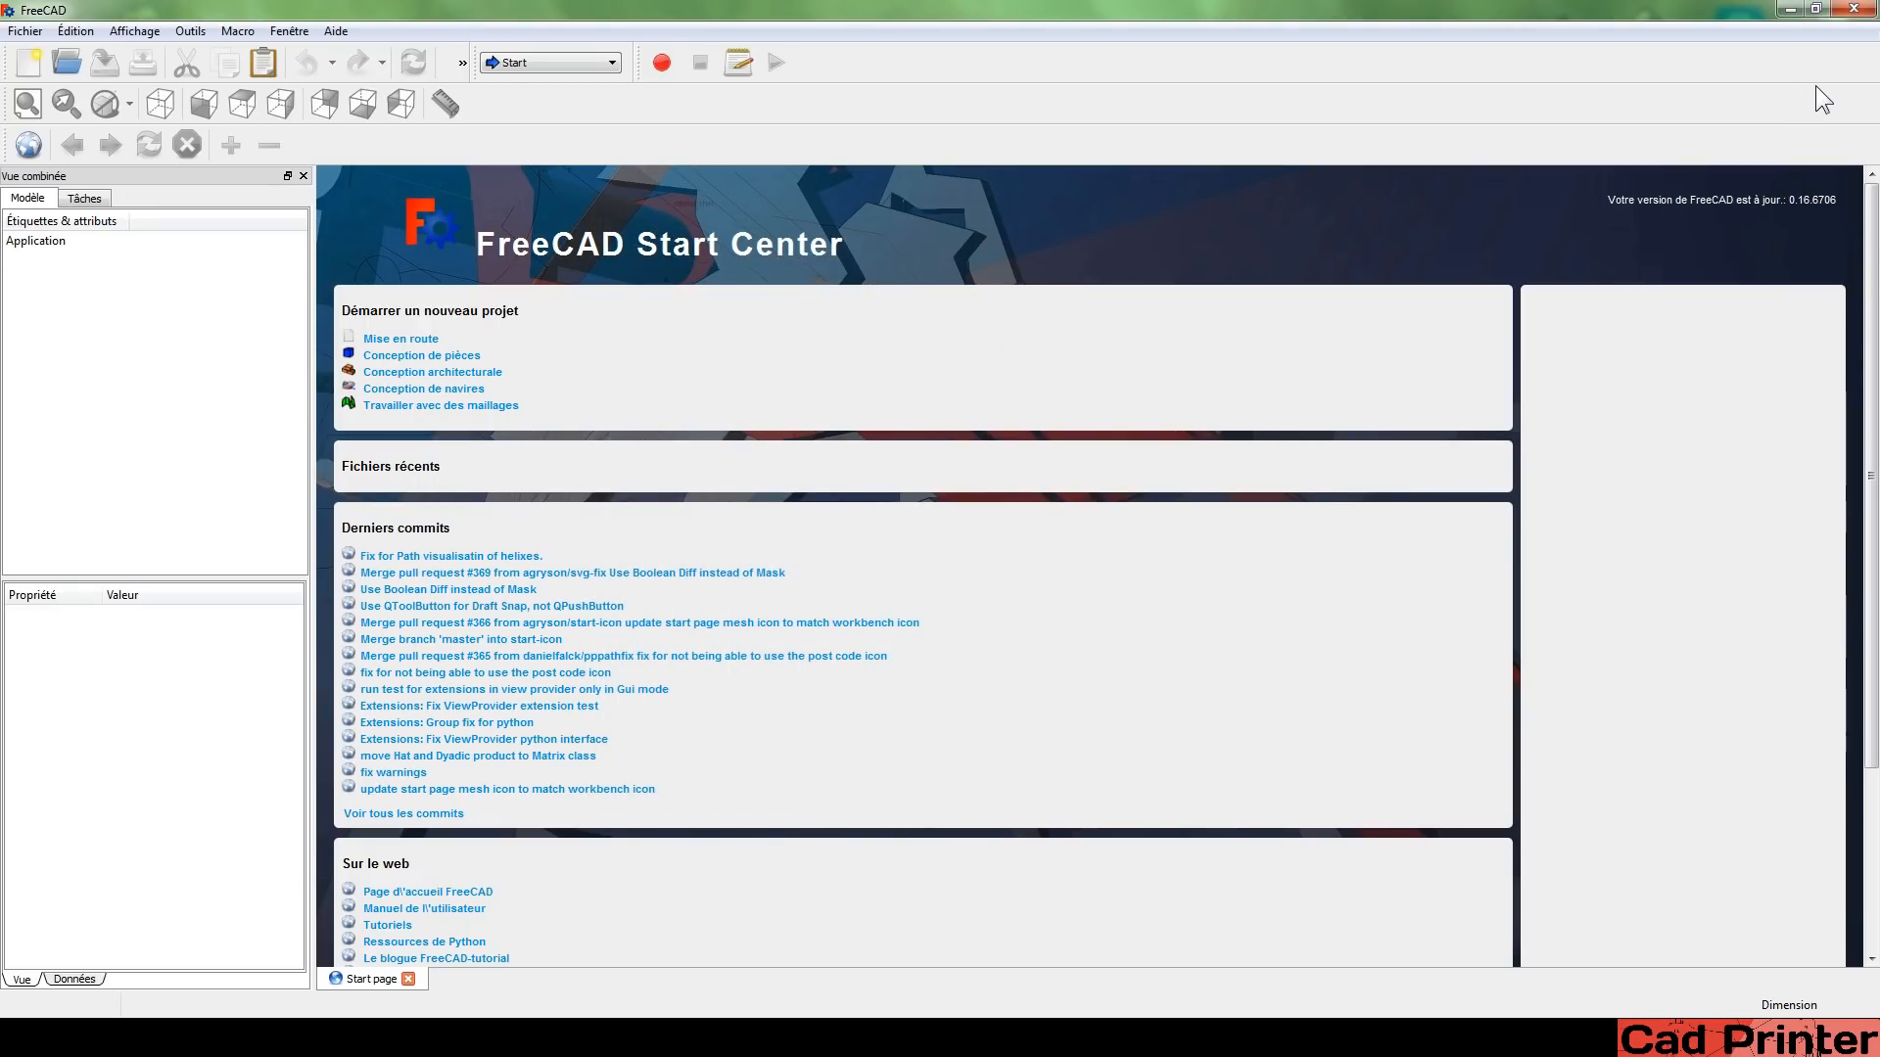
Close and restart FreeCAD so that it loads with the new startup preferences.
{"action": "left_click", "coordinate": [1854, 9]}
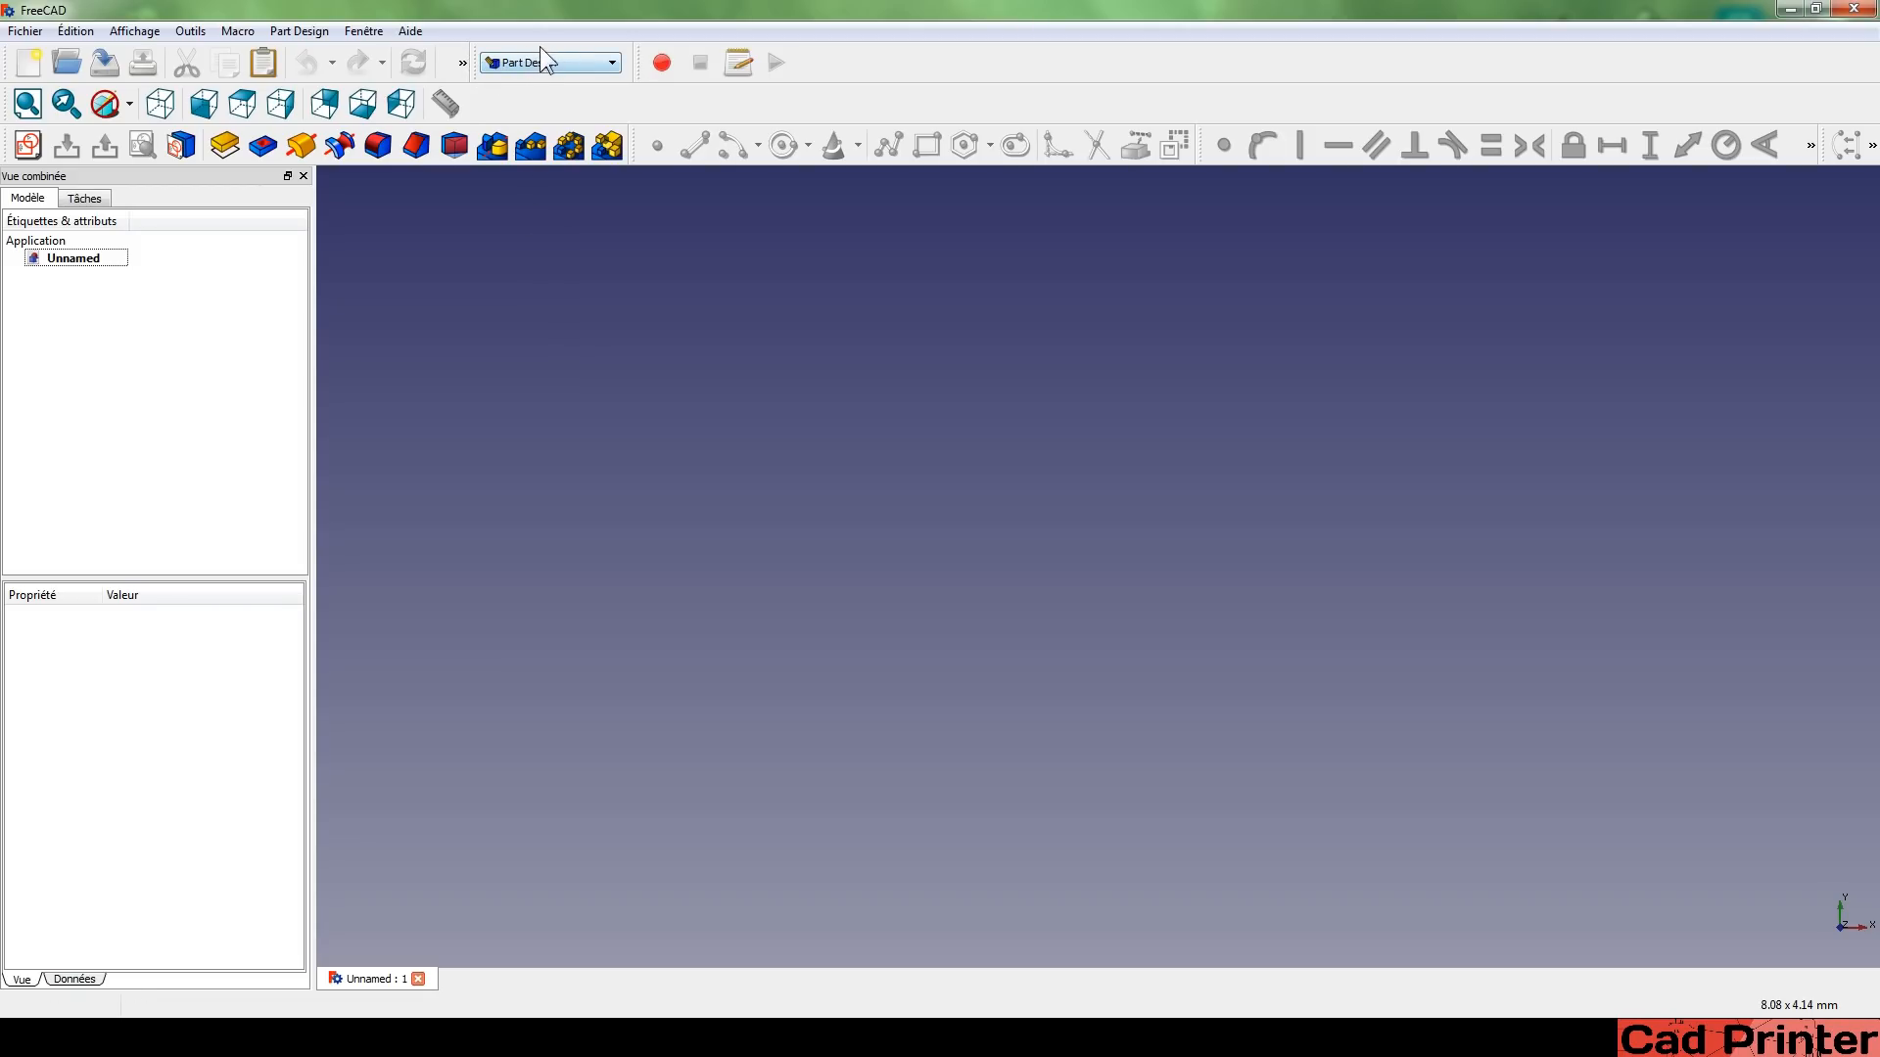
{"action": "left_click", "coordinate": [575, 57]}
Examine the part design model and shape view preferences and the IGES import-export settings, and close the preferences.
{"action": "left_click", "coordinate": [68, 35]}
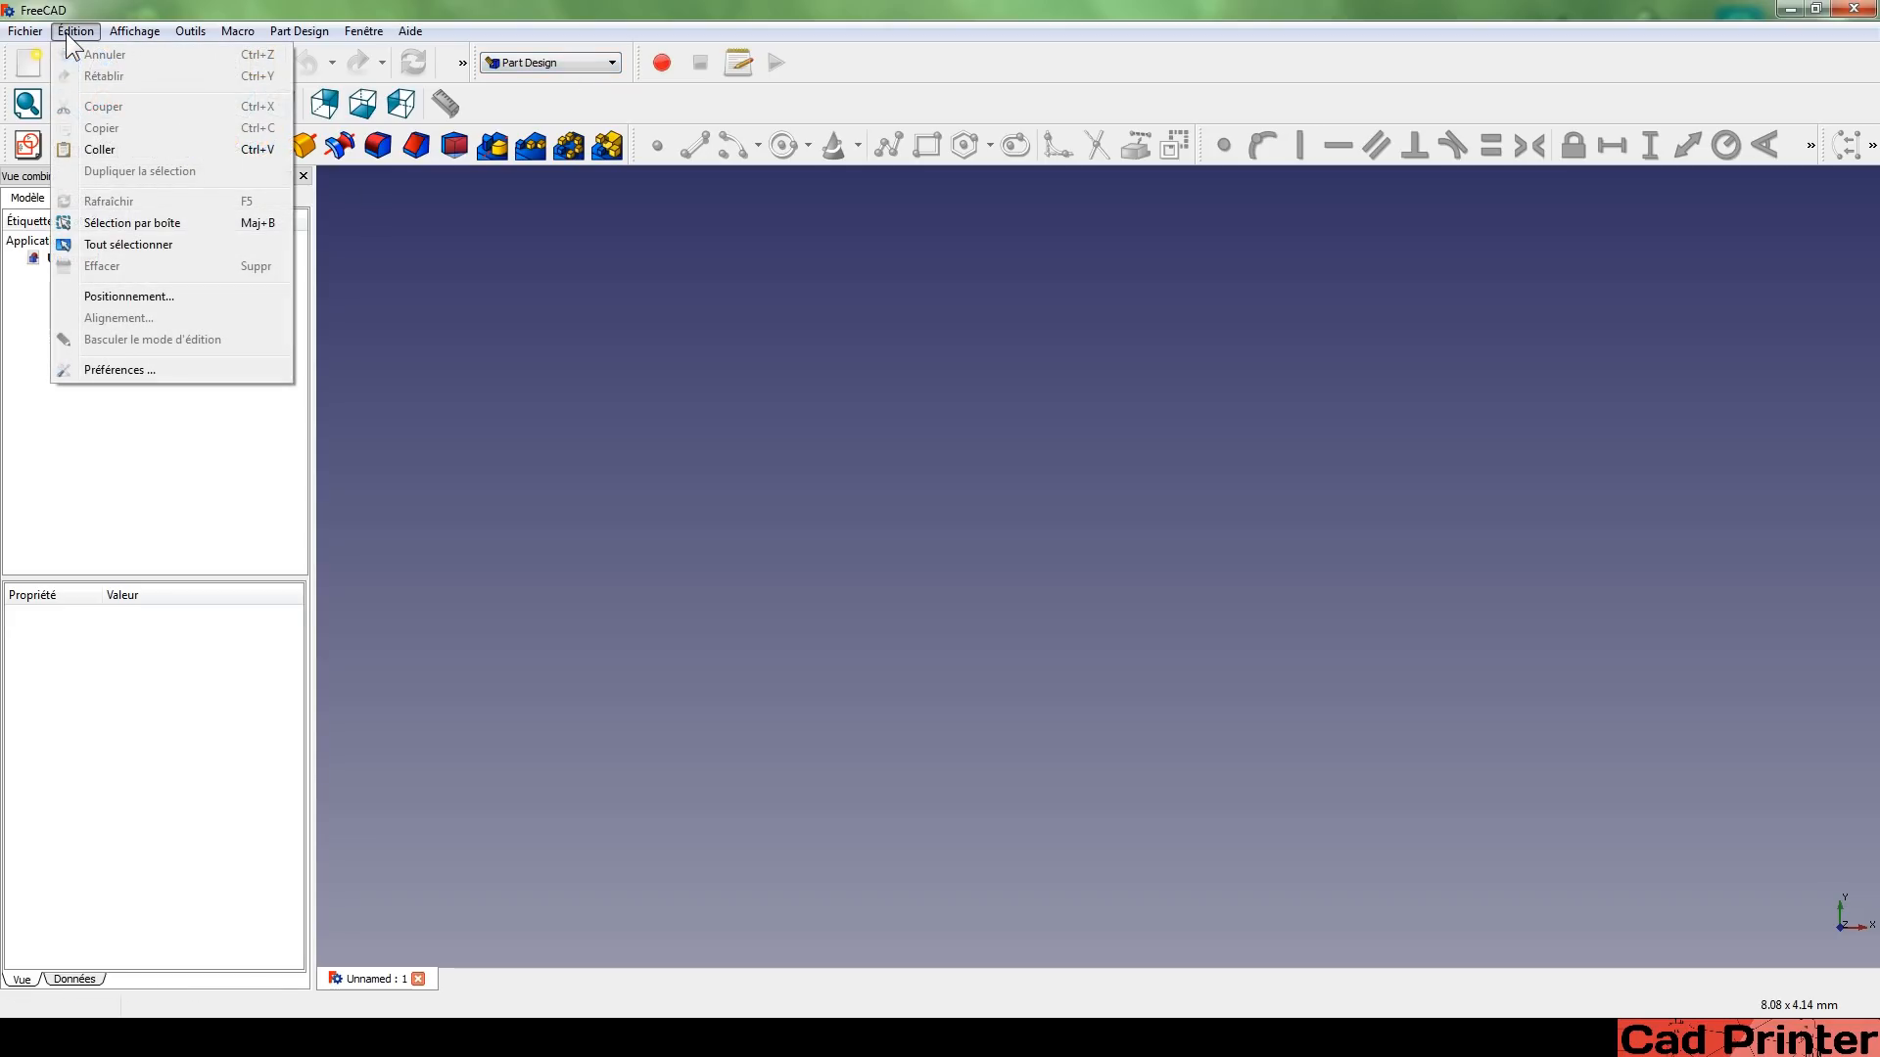
{"action": "left_click", "coordinate": [90, 368]}
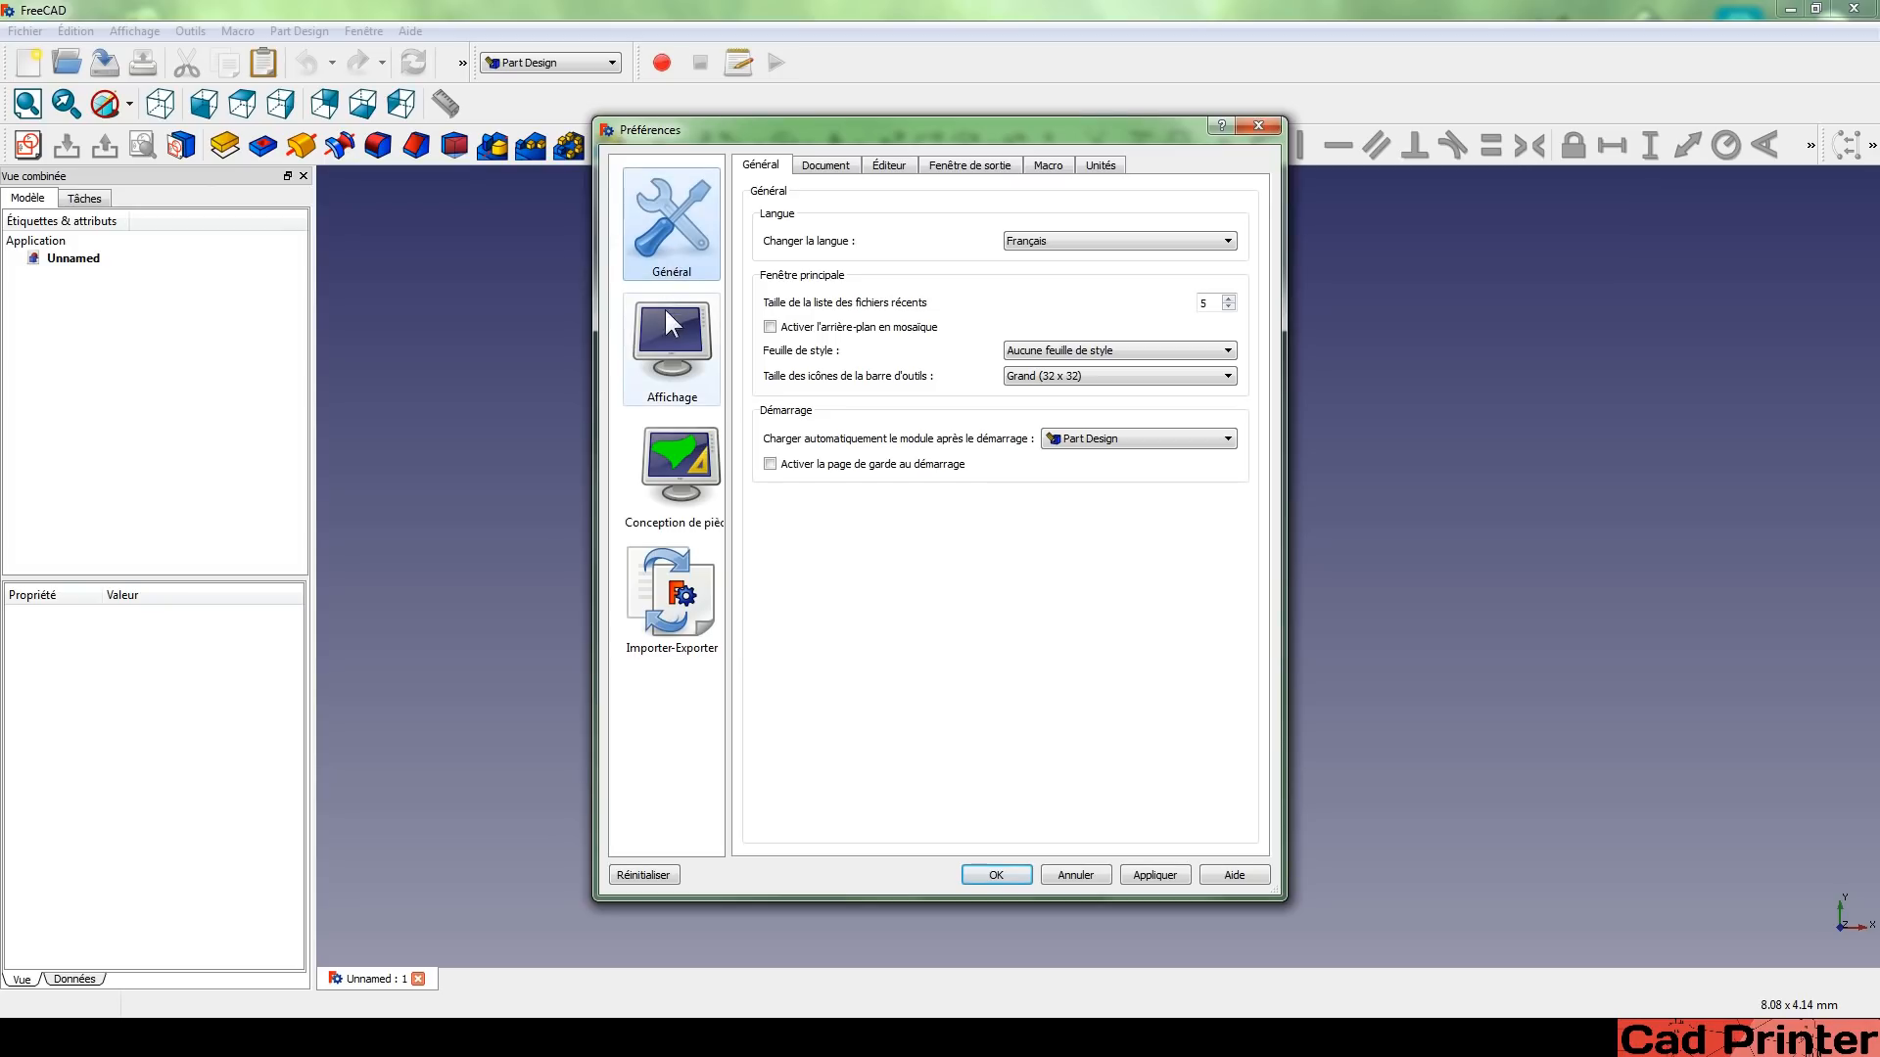
{"action": "left_click", "coordinate": [666, 467]}
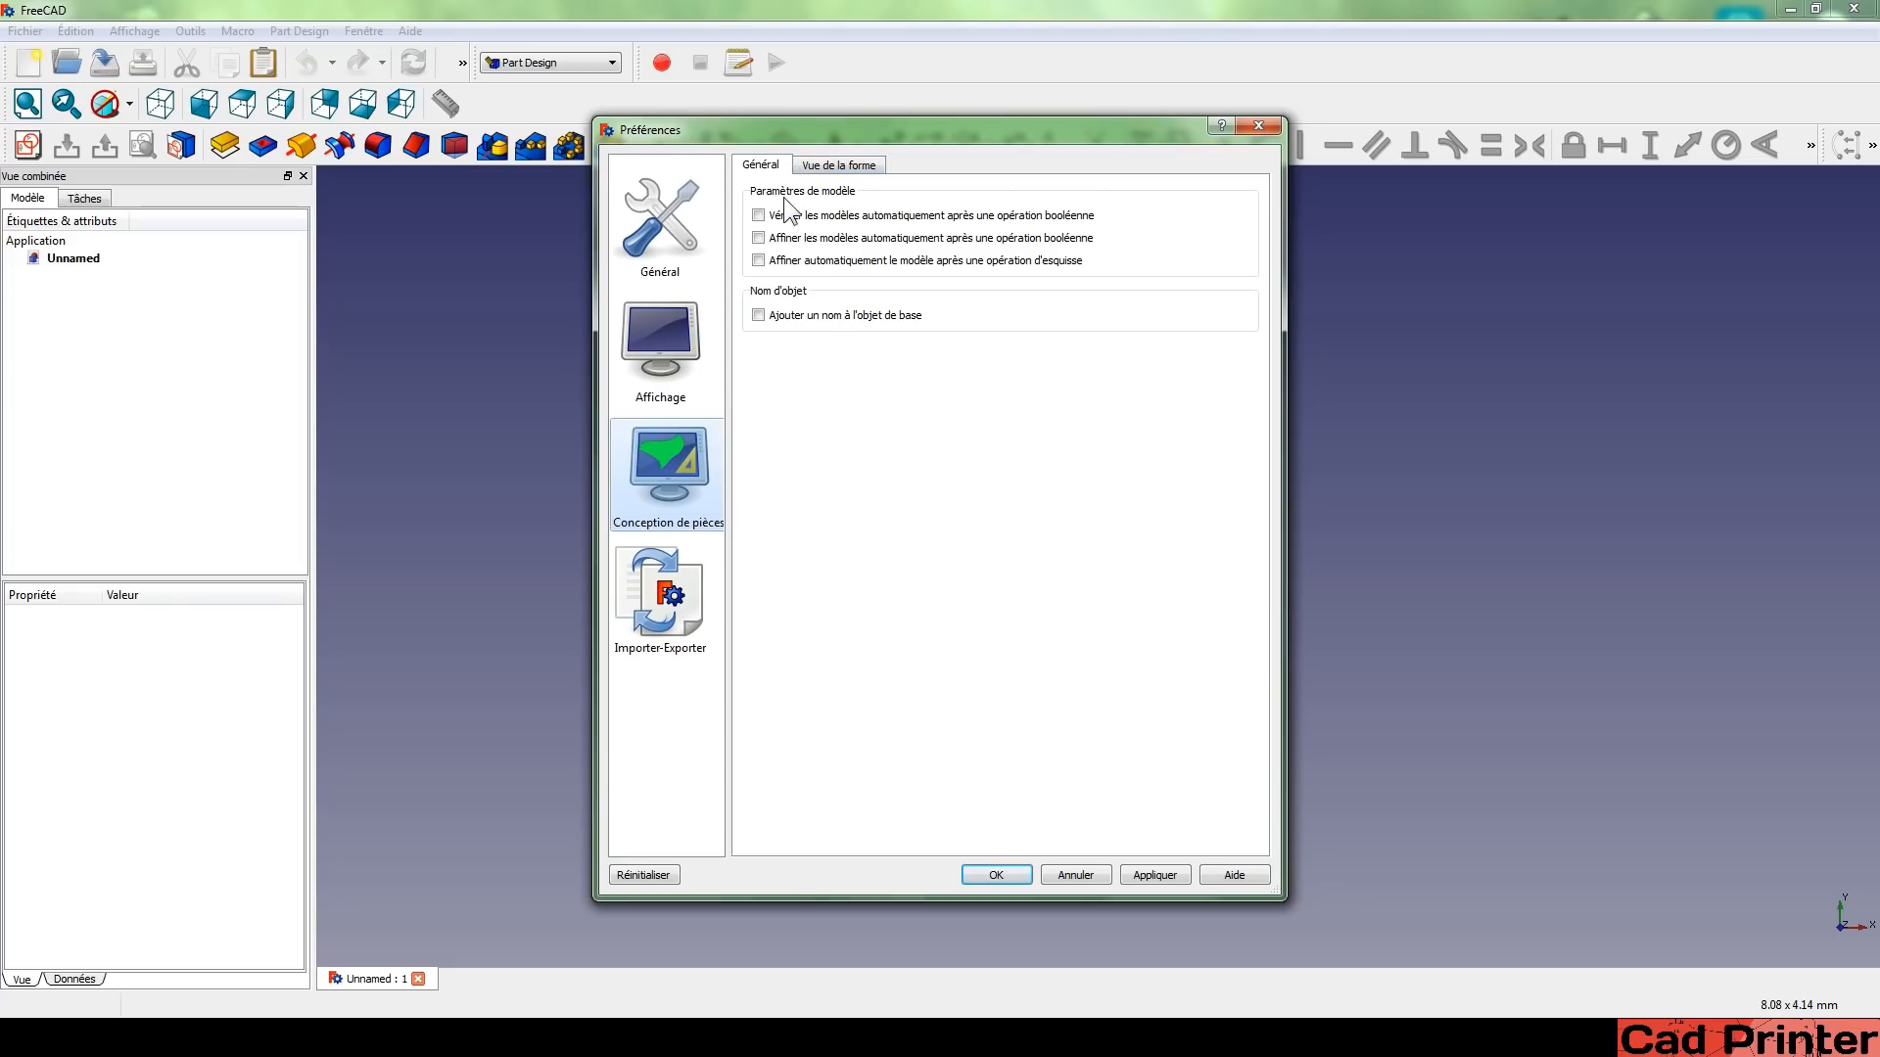
{"action": "left_click", "coordinate": [811, 171]}
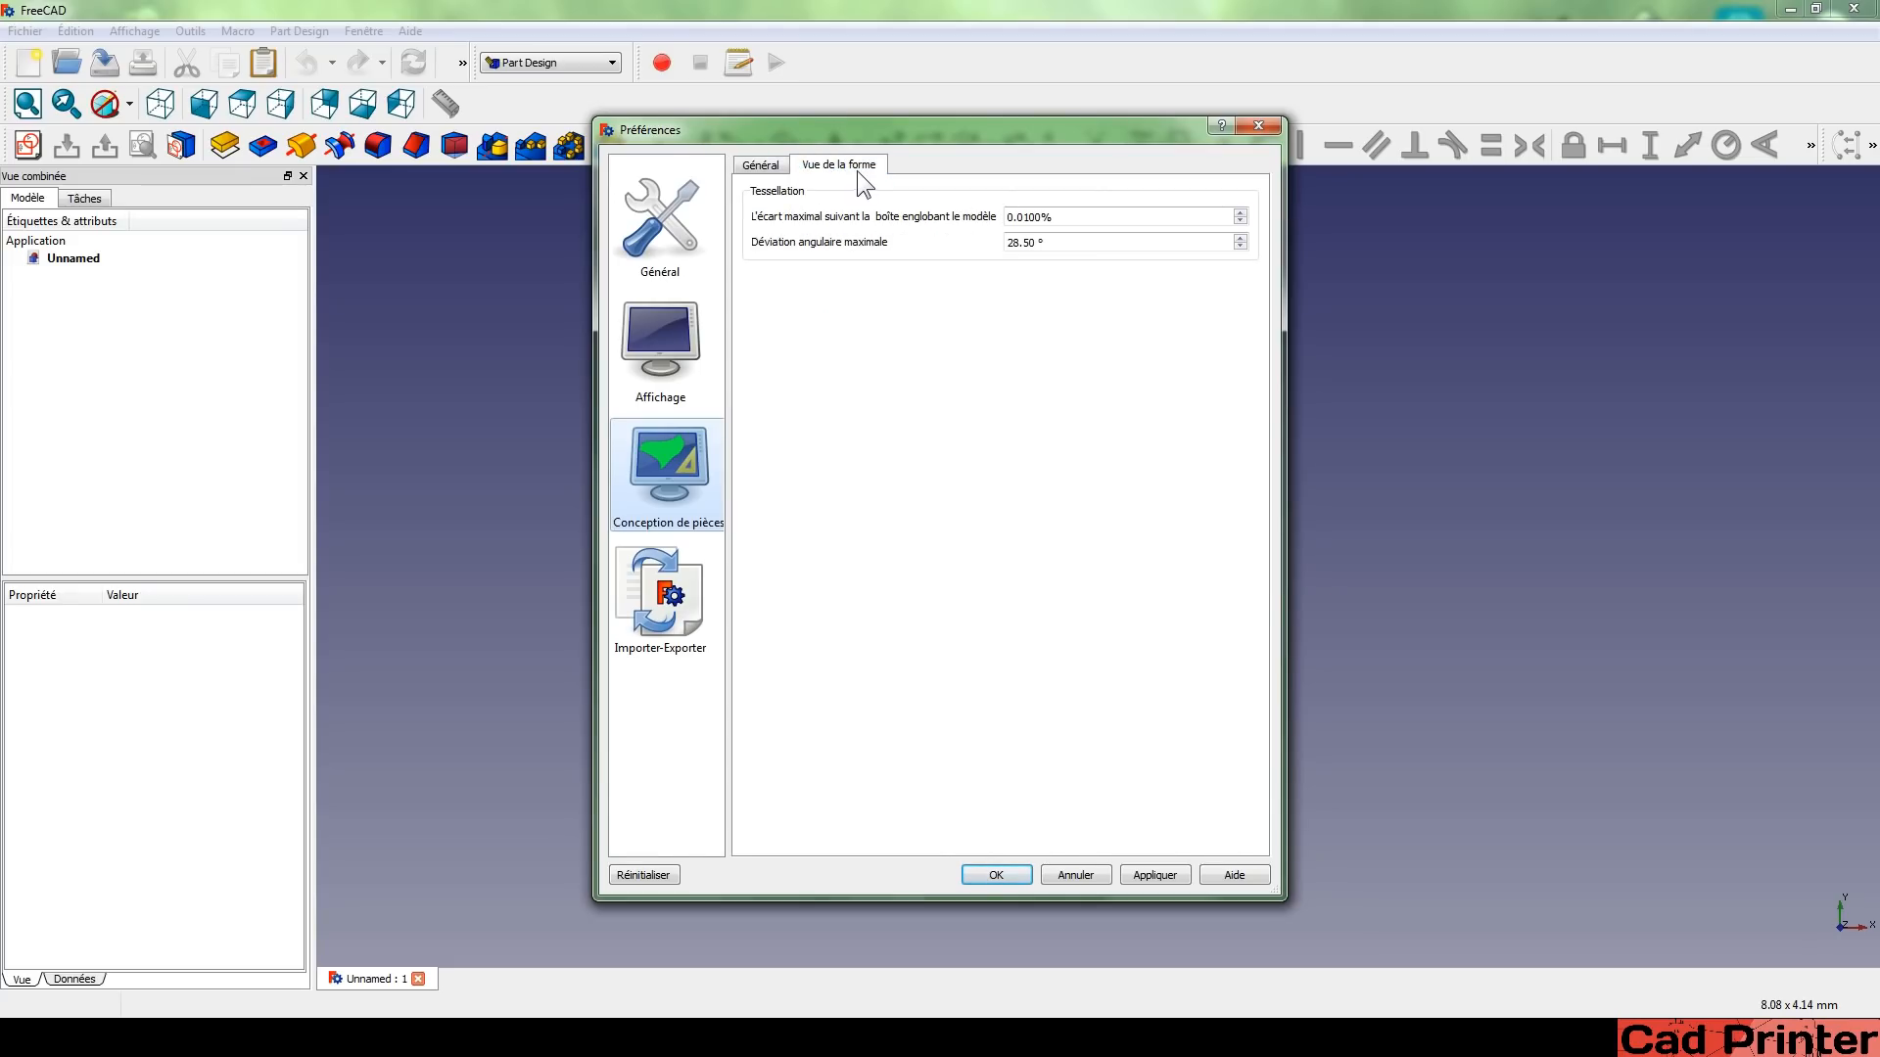
{"action": "left_click", "coordinate": [773, 164]}
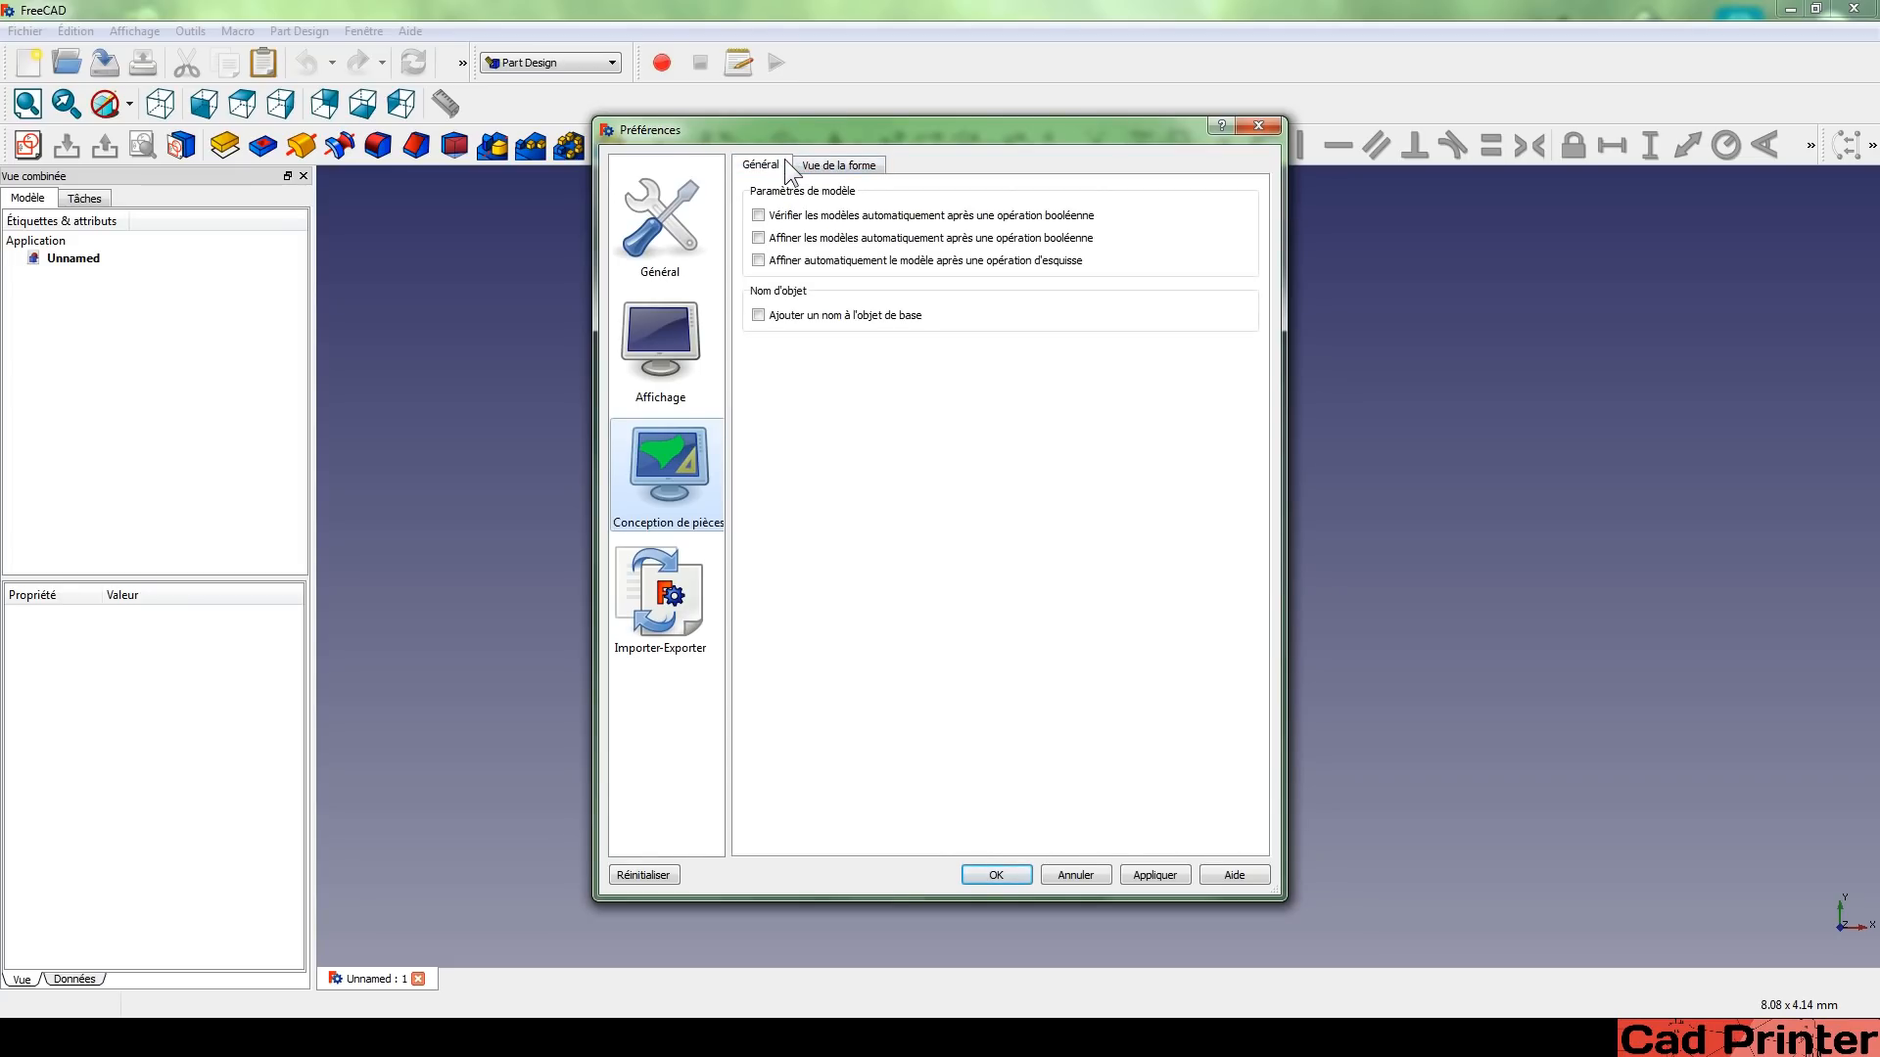
{"action": "left_click", "coordinate": [662, 592]}
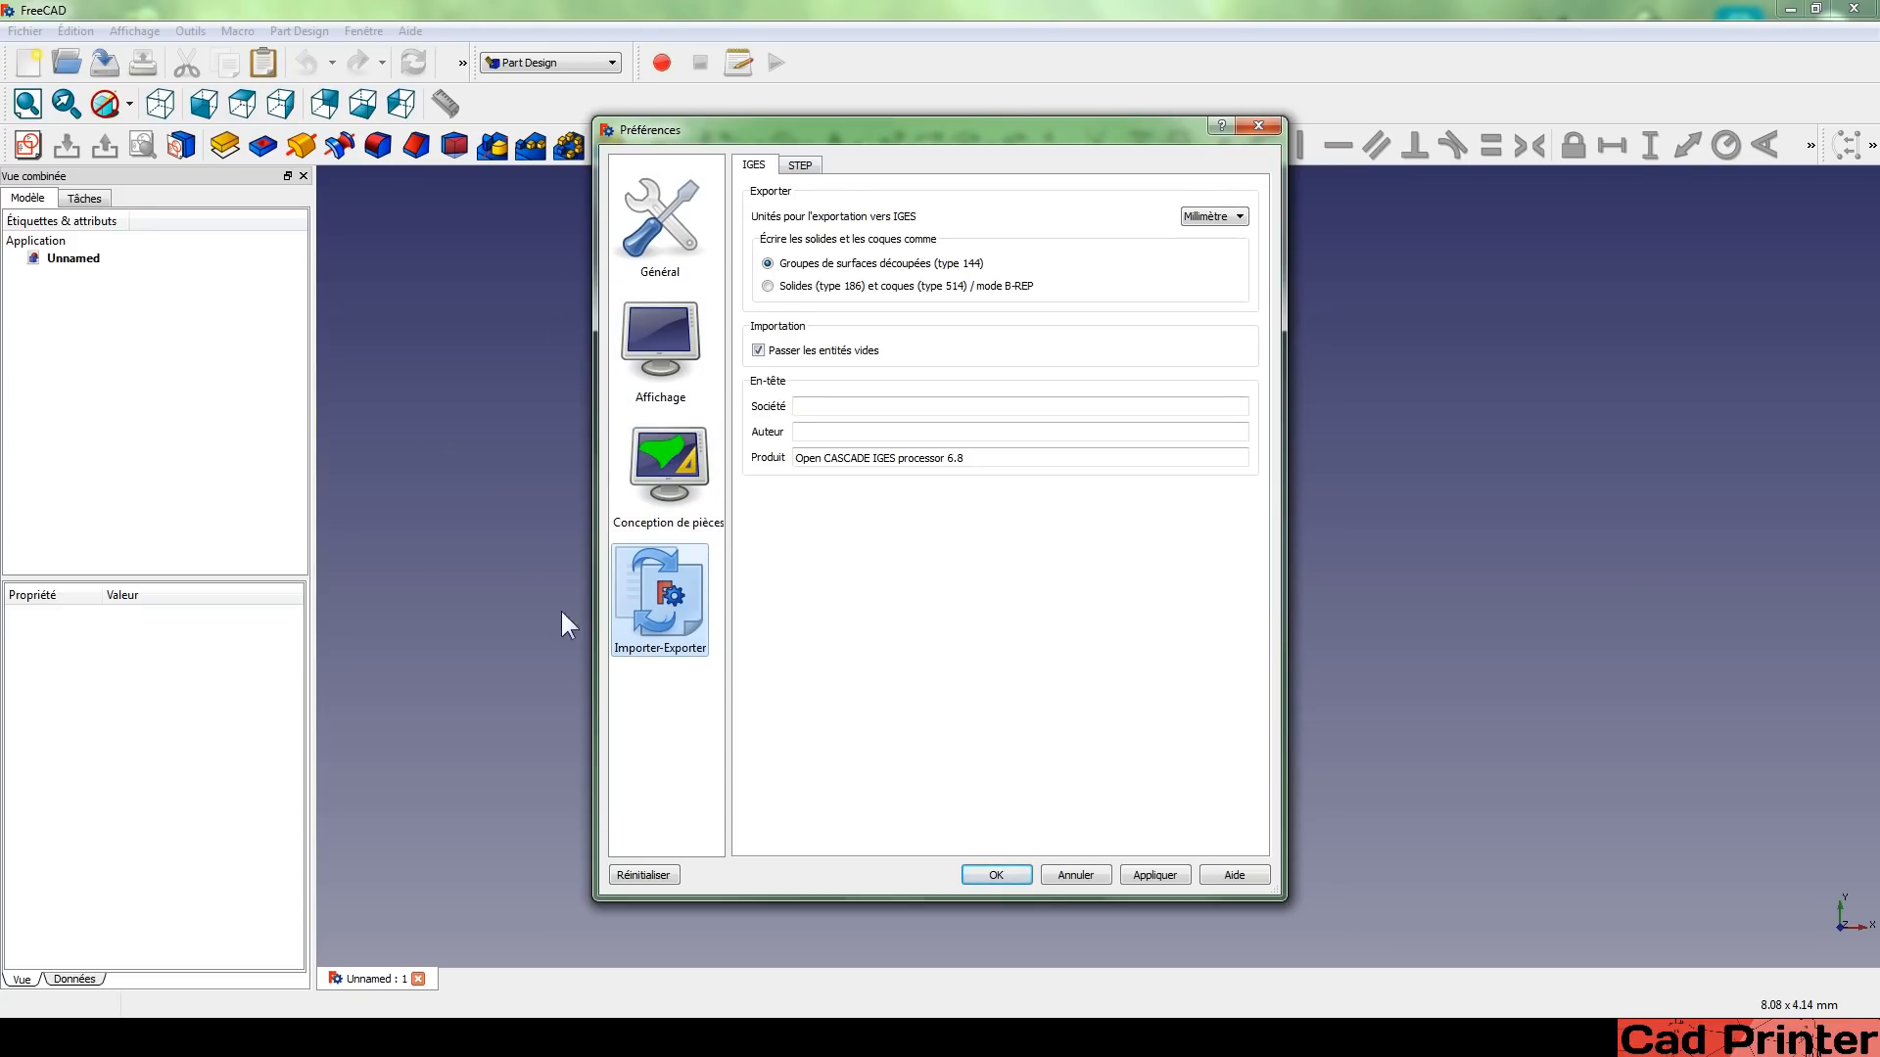
{"action": "left_click", "coordinate": [1156, 876]}
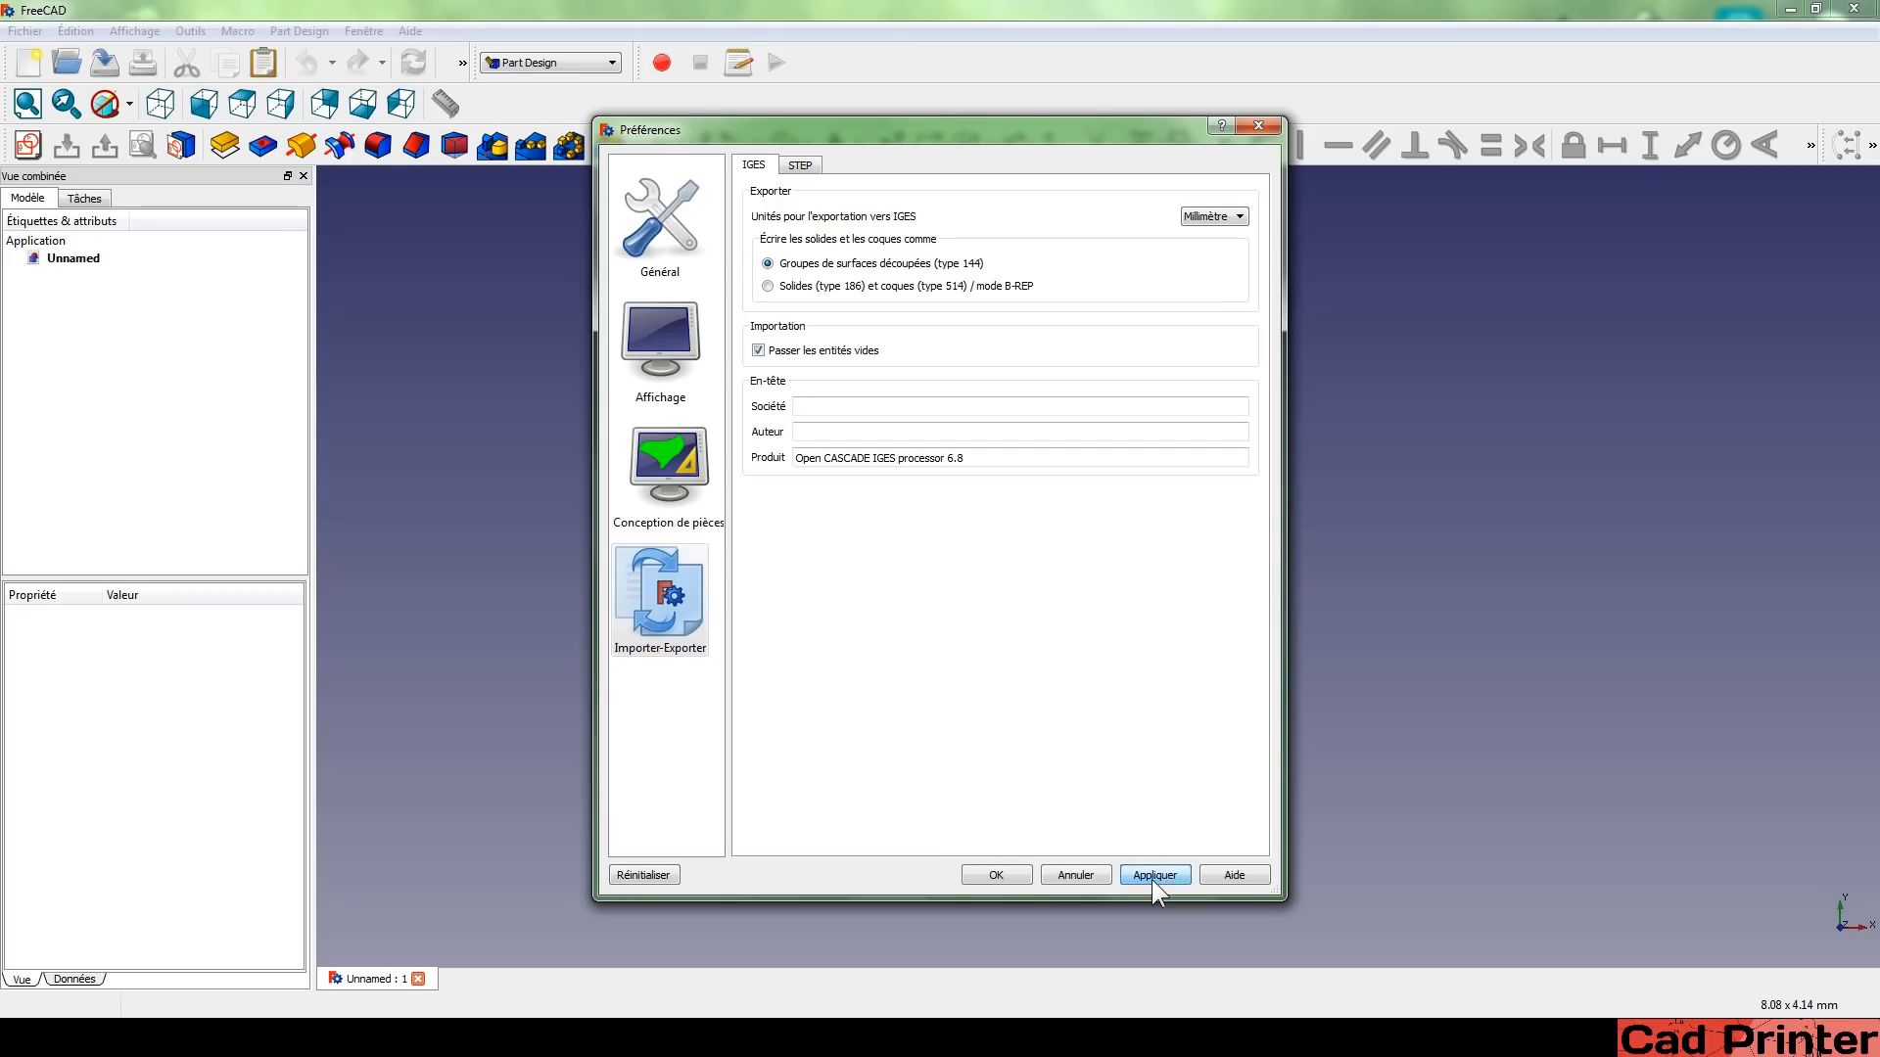
{"action": "left_click", "coordinate": [997, 875]}
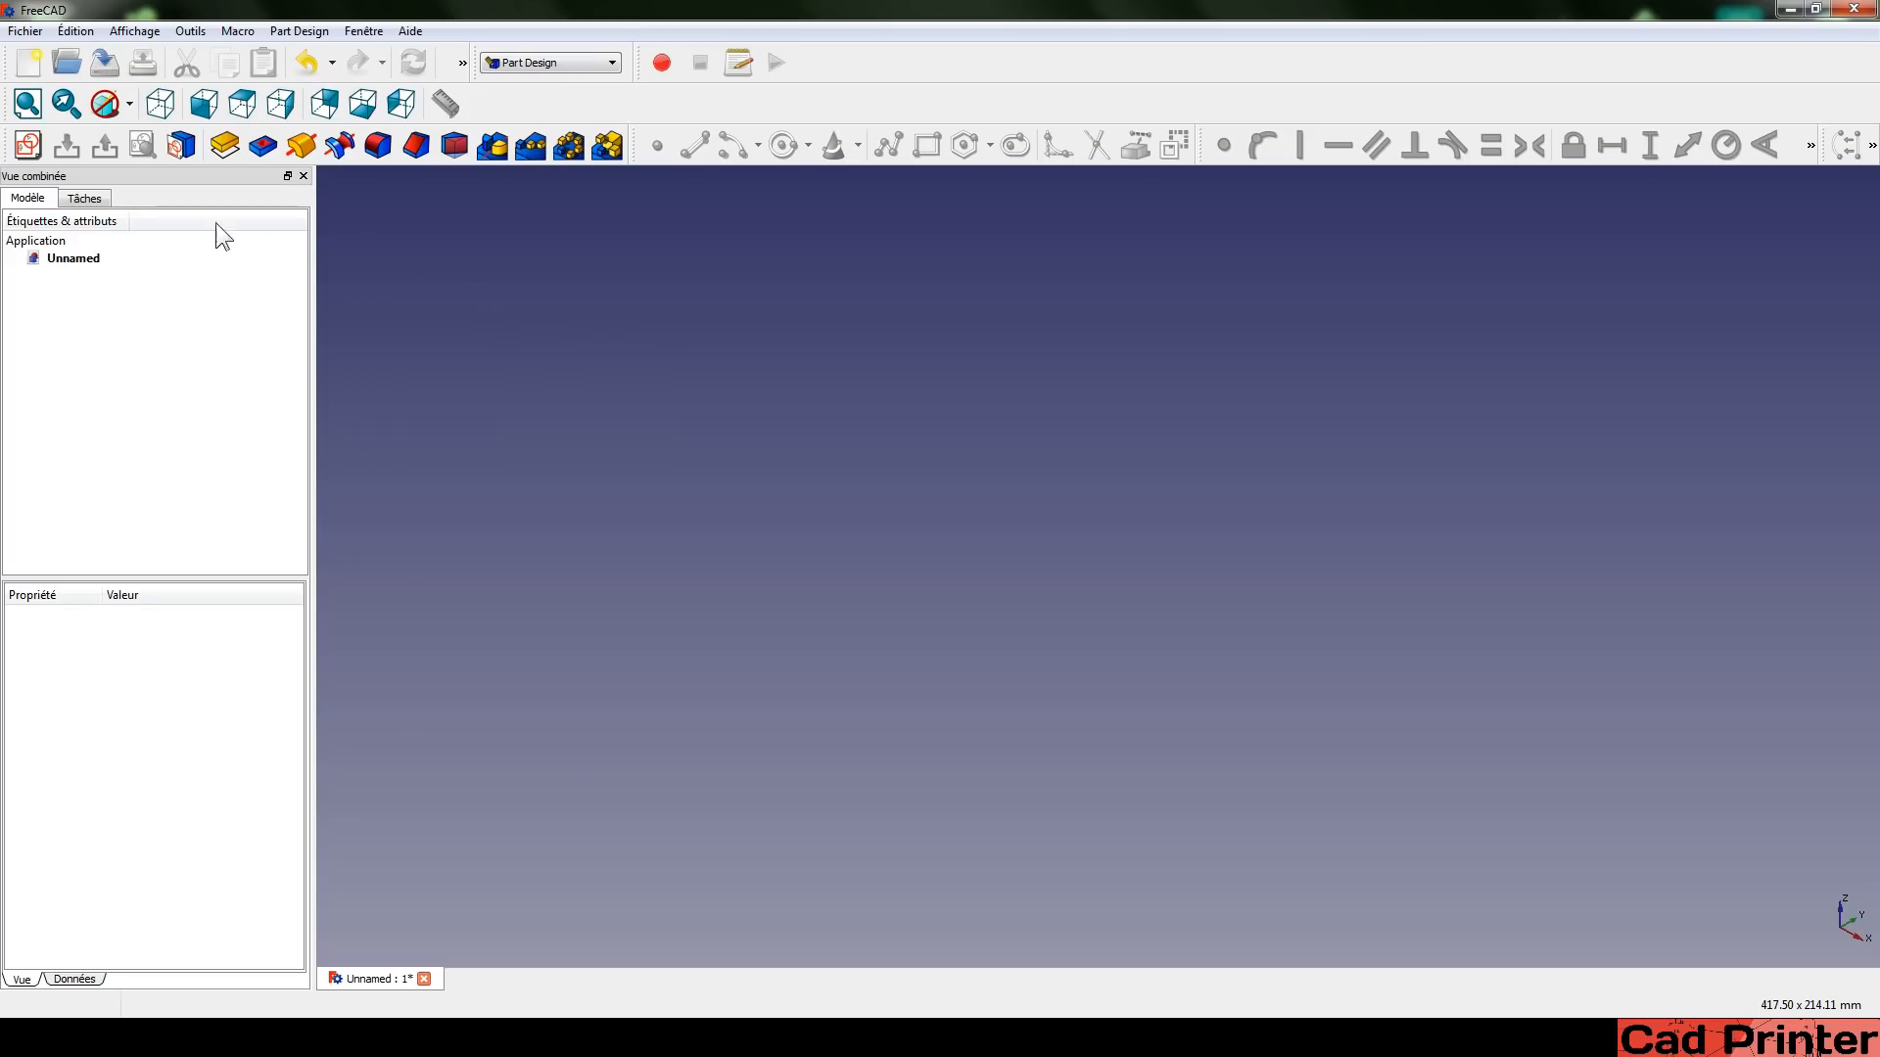
Create a new sketch on the XY plane with a 0 mm offset.
{"action": "left_click", "coordinate": [30, 147]}
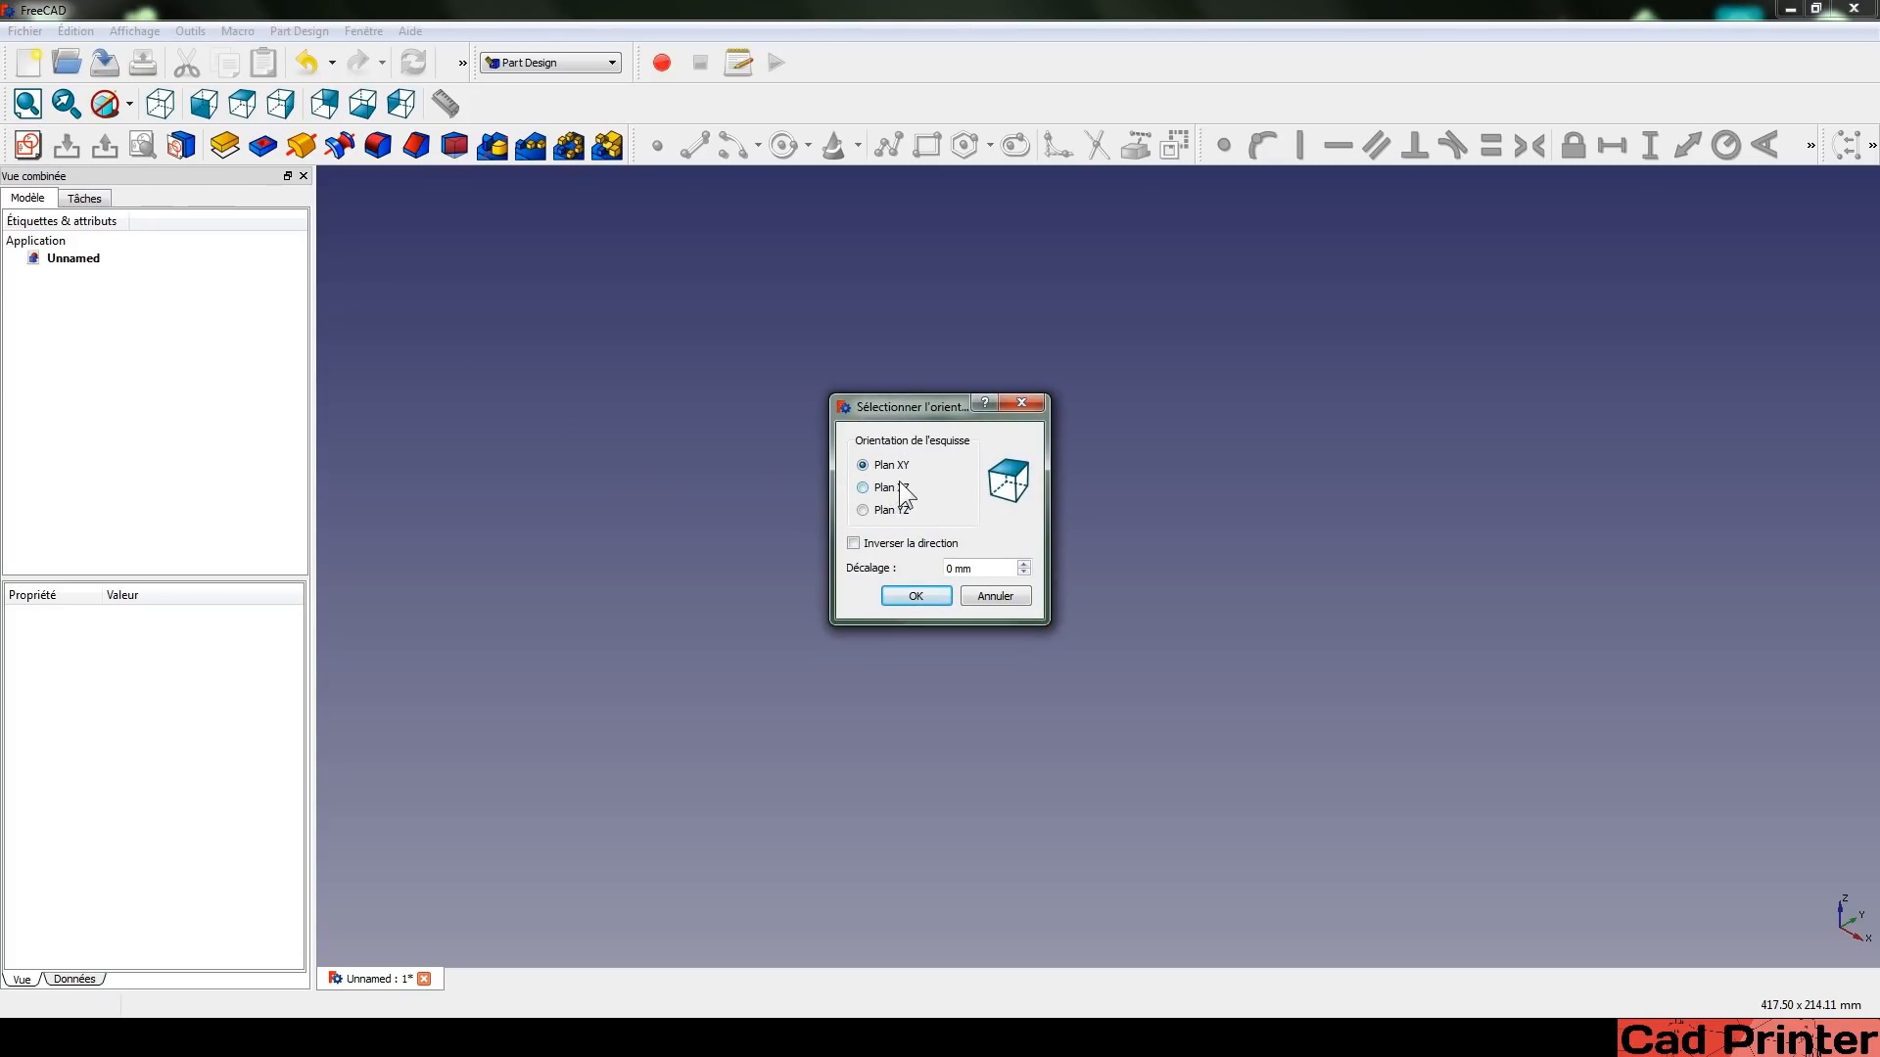
{"action": "left_click", "coordinate": [907, 596]}
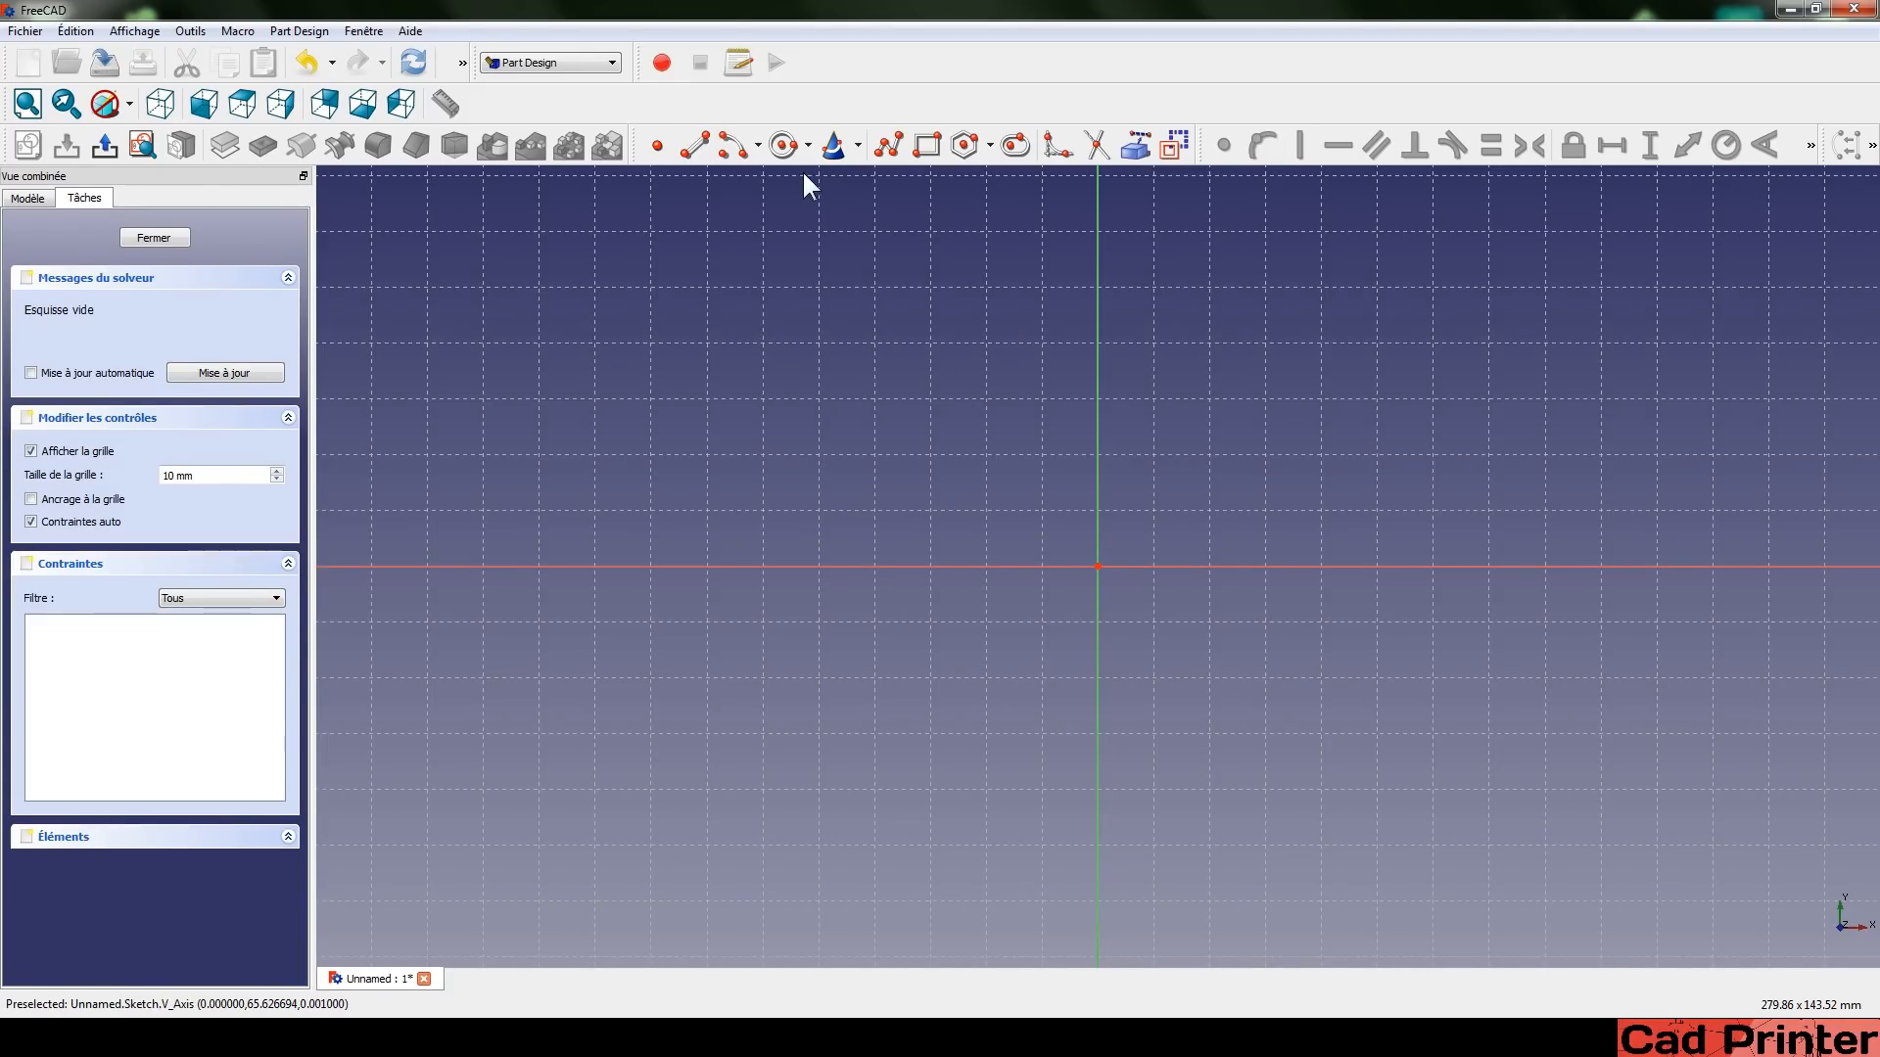
Sketch a circle with a radius of about 23 mm above and to the left of the sketch origin.
{"action": "left_click", "coordinate": [783, 149]}
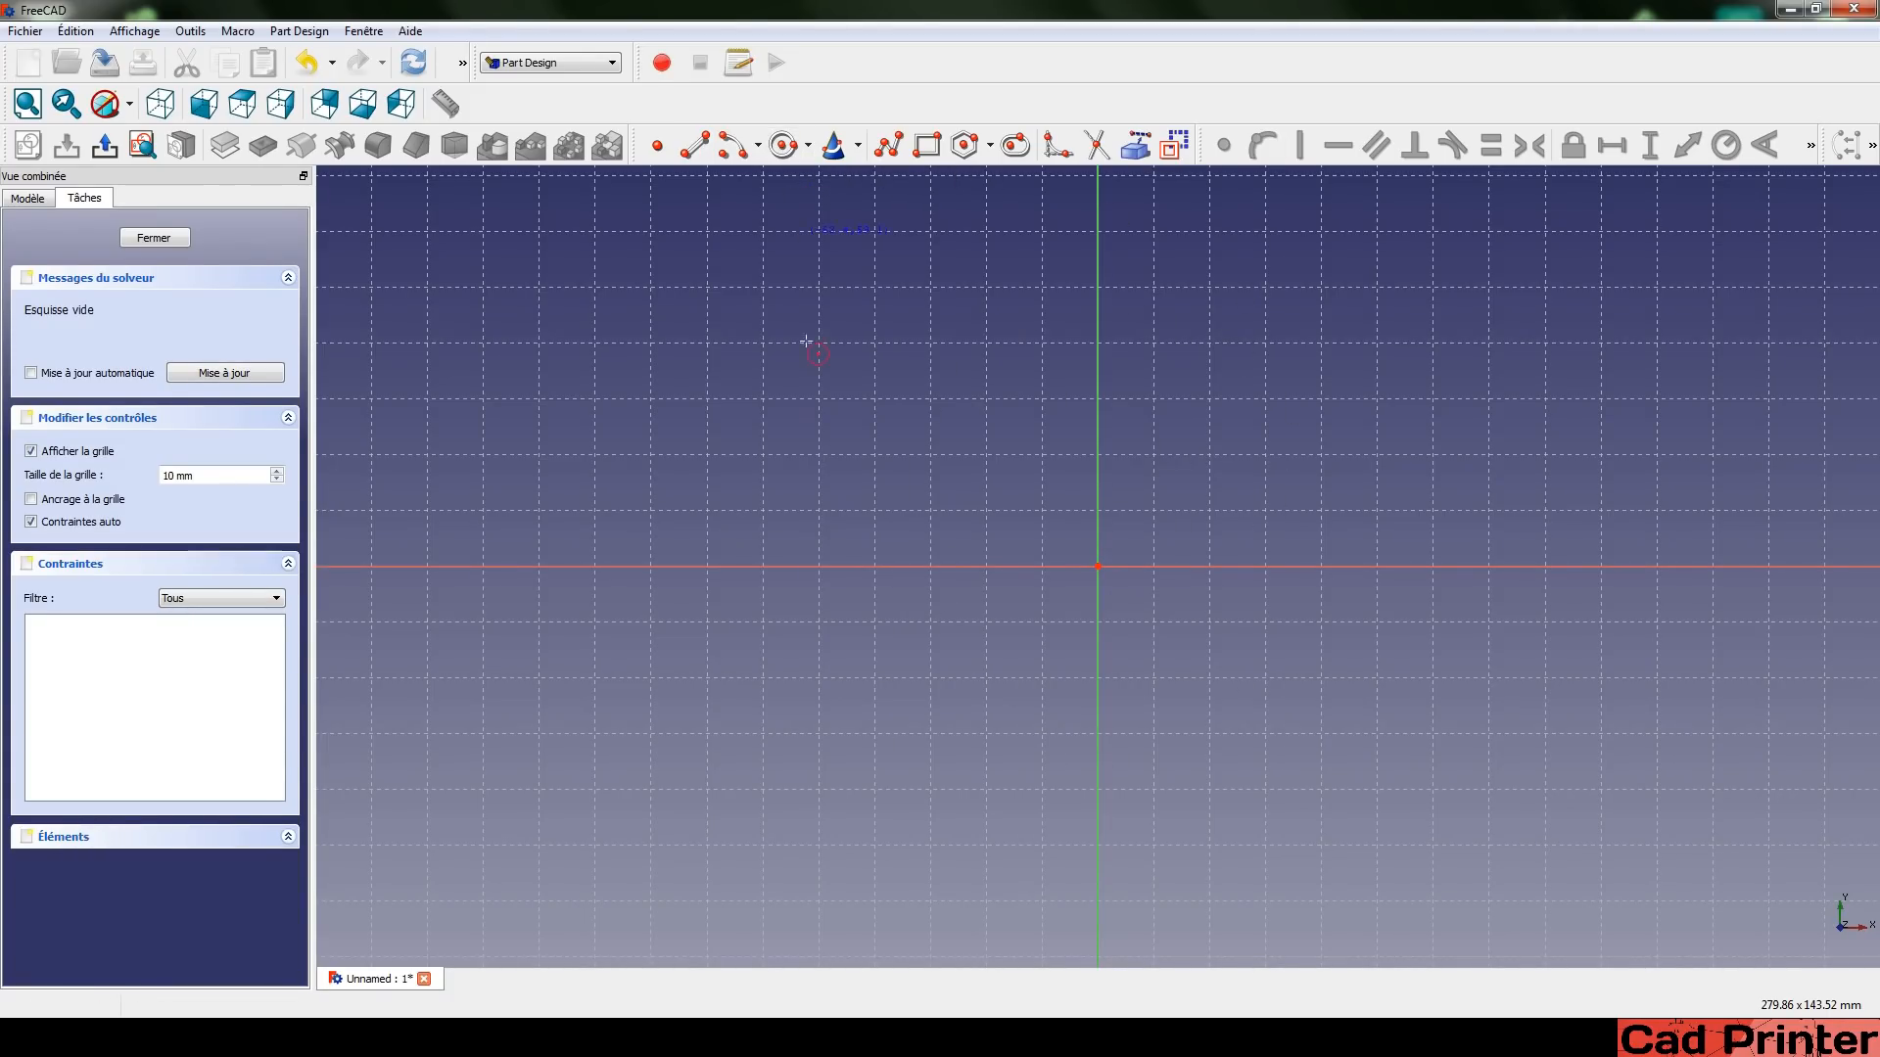
{"action": "left_click", "coordinate": [850, 404]}
{"action": "left_click", "coordinate": [957, 484]}
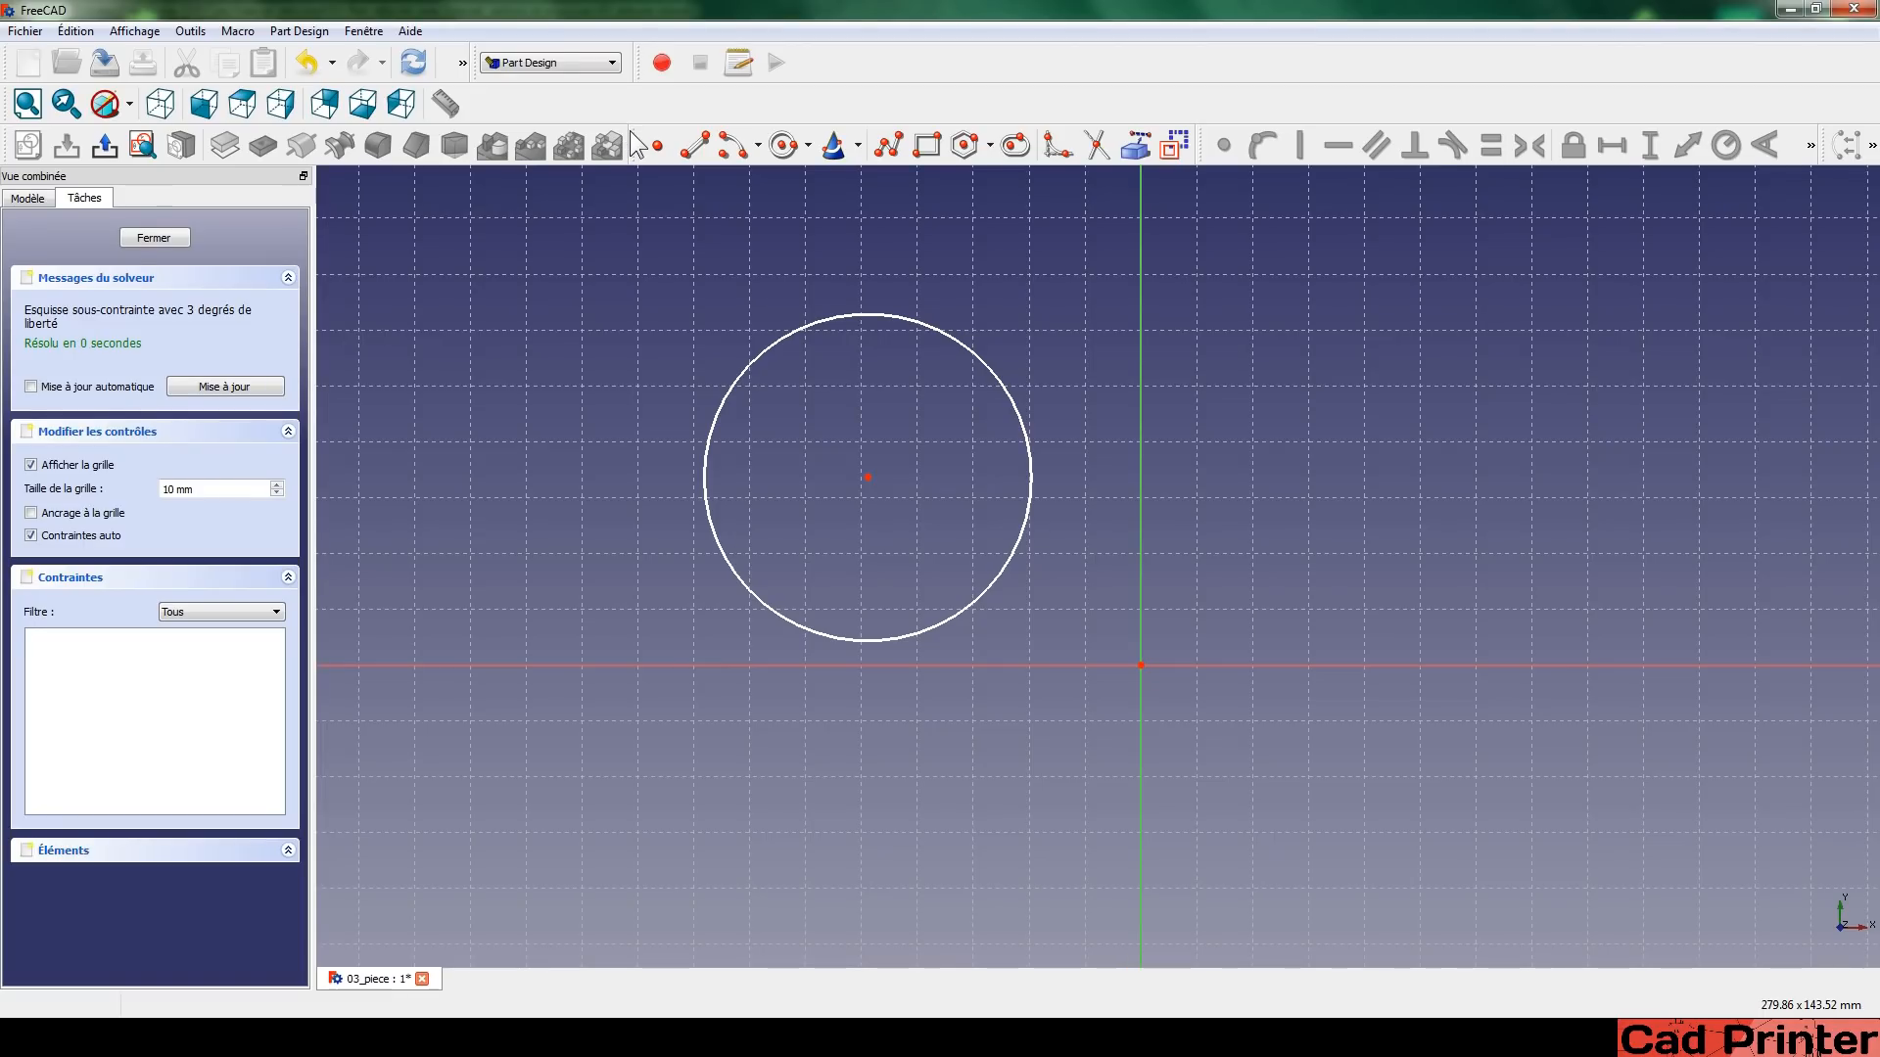
{"action": "mouse_move", "coordinate": [638, 133]}
{"action": "left_mouse_down"}
{"action": "mouse_move", "coordinate": [632, 162]}
{"action": "mouse_move", "coordinate": [694, 219]}
{"action": "mouse_move", "coordinate": [694, 280]}
{"action": "mouse_move", "coordinate": [759, 176]}
{"action": "mouse_move", "coordinate": [736, 105]}
{"action": "mouse_move", "coordinate": [478, 98]}
{"action": "mouse_move", "coordinate": [548, 103]}
{"action": "mouse_move", "coordinate": [649, 152]}
{"action": "mouse_move", "coordinate": [658, 177]}
{"action": "mouse_move", "coordinate": [477, 262]}
{"action": "mouse_move", "coordinate": [30, 186]}
{"action": "mouse_move", "coordinate": [414, 257]}
{"action": "mouse_move", "coordinate": [636, 149]}
{"action": "left_mouse_up"}
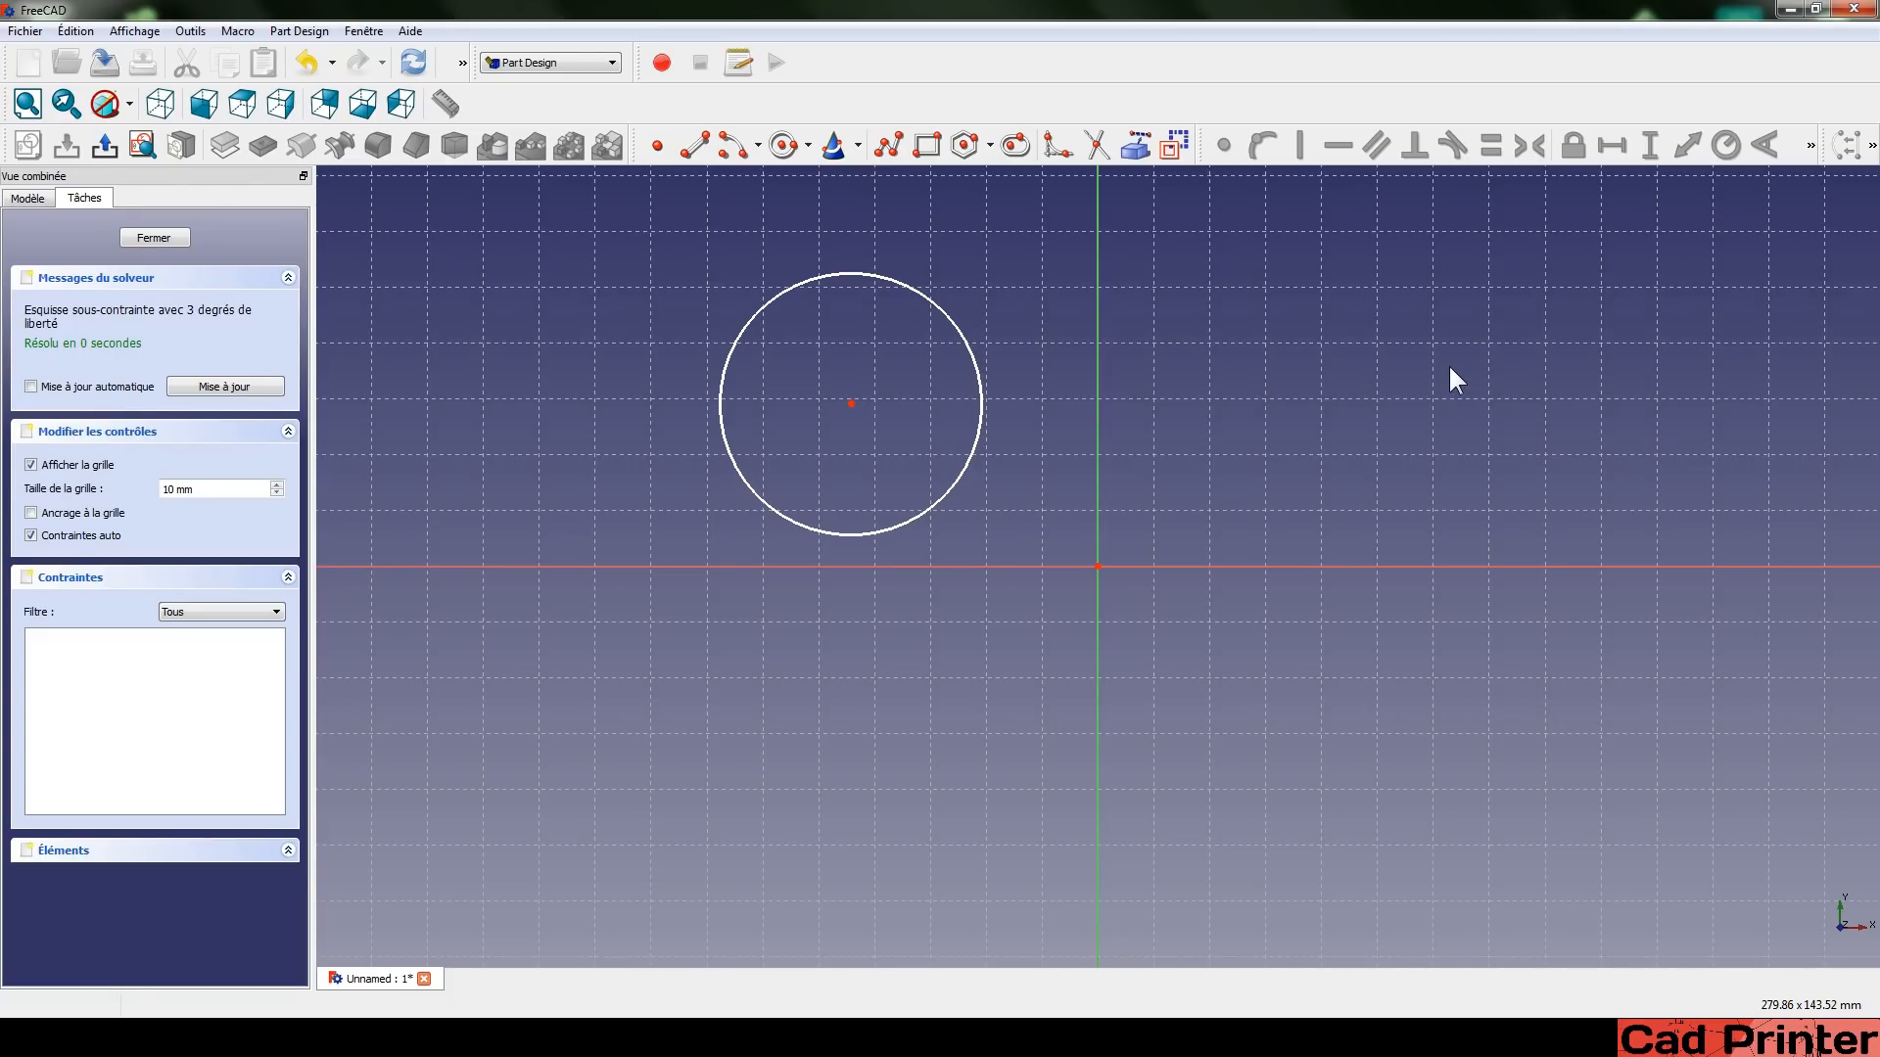
Constrain the circle's radius to 40 mm and shift the circle slightly down and away from the vertical axis.
{"action": "left_click", "coordinate": [964, 331]}
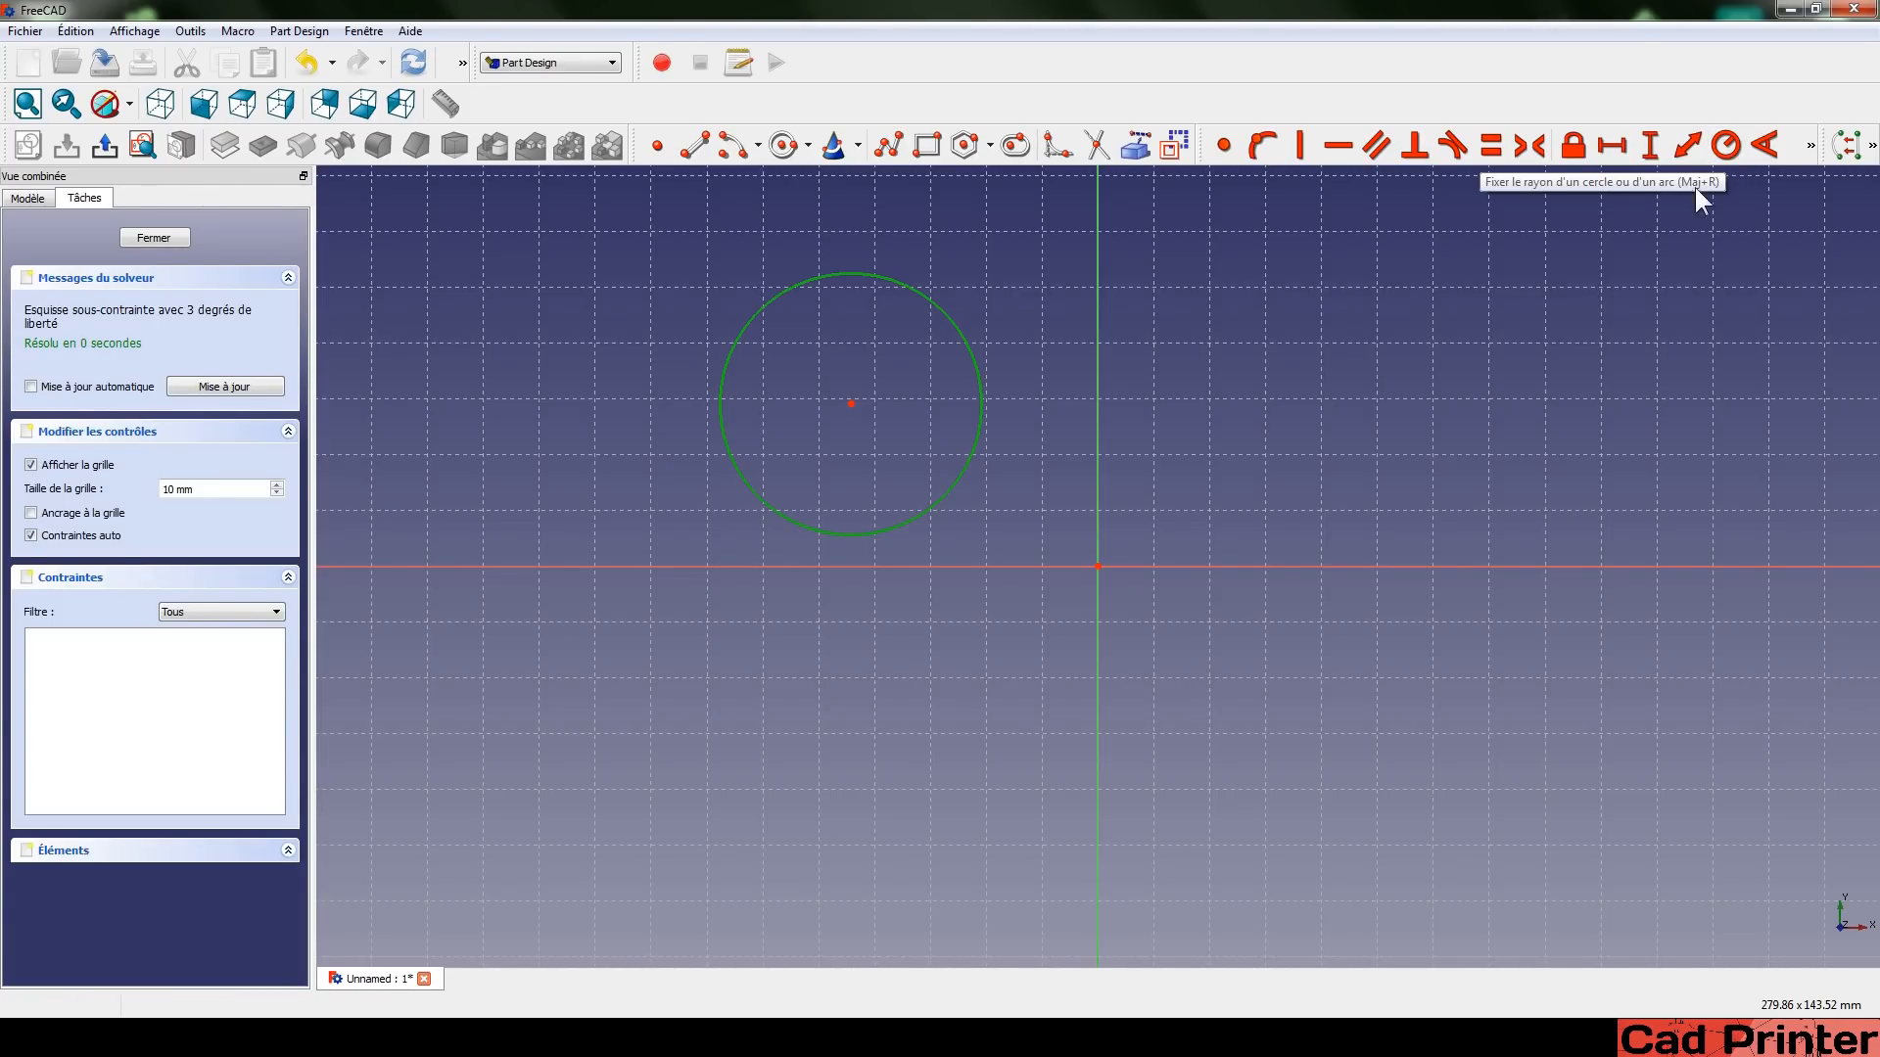
{"action": "left_click", "coordinate": [1410, 323]}
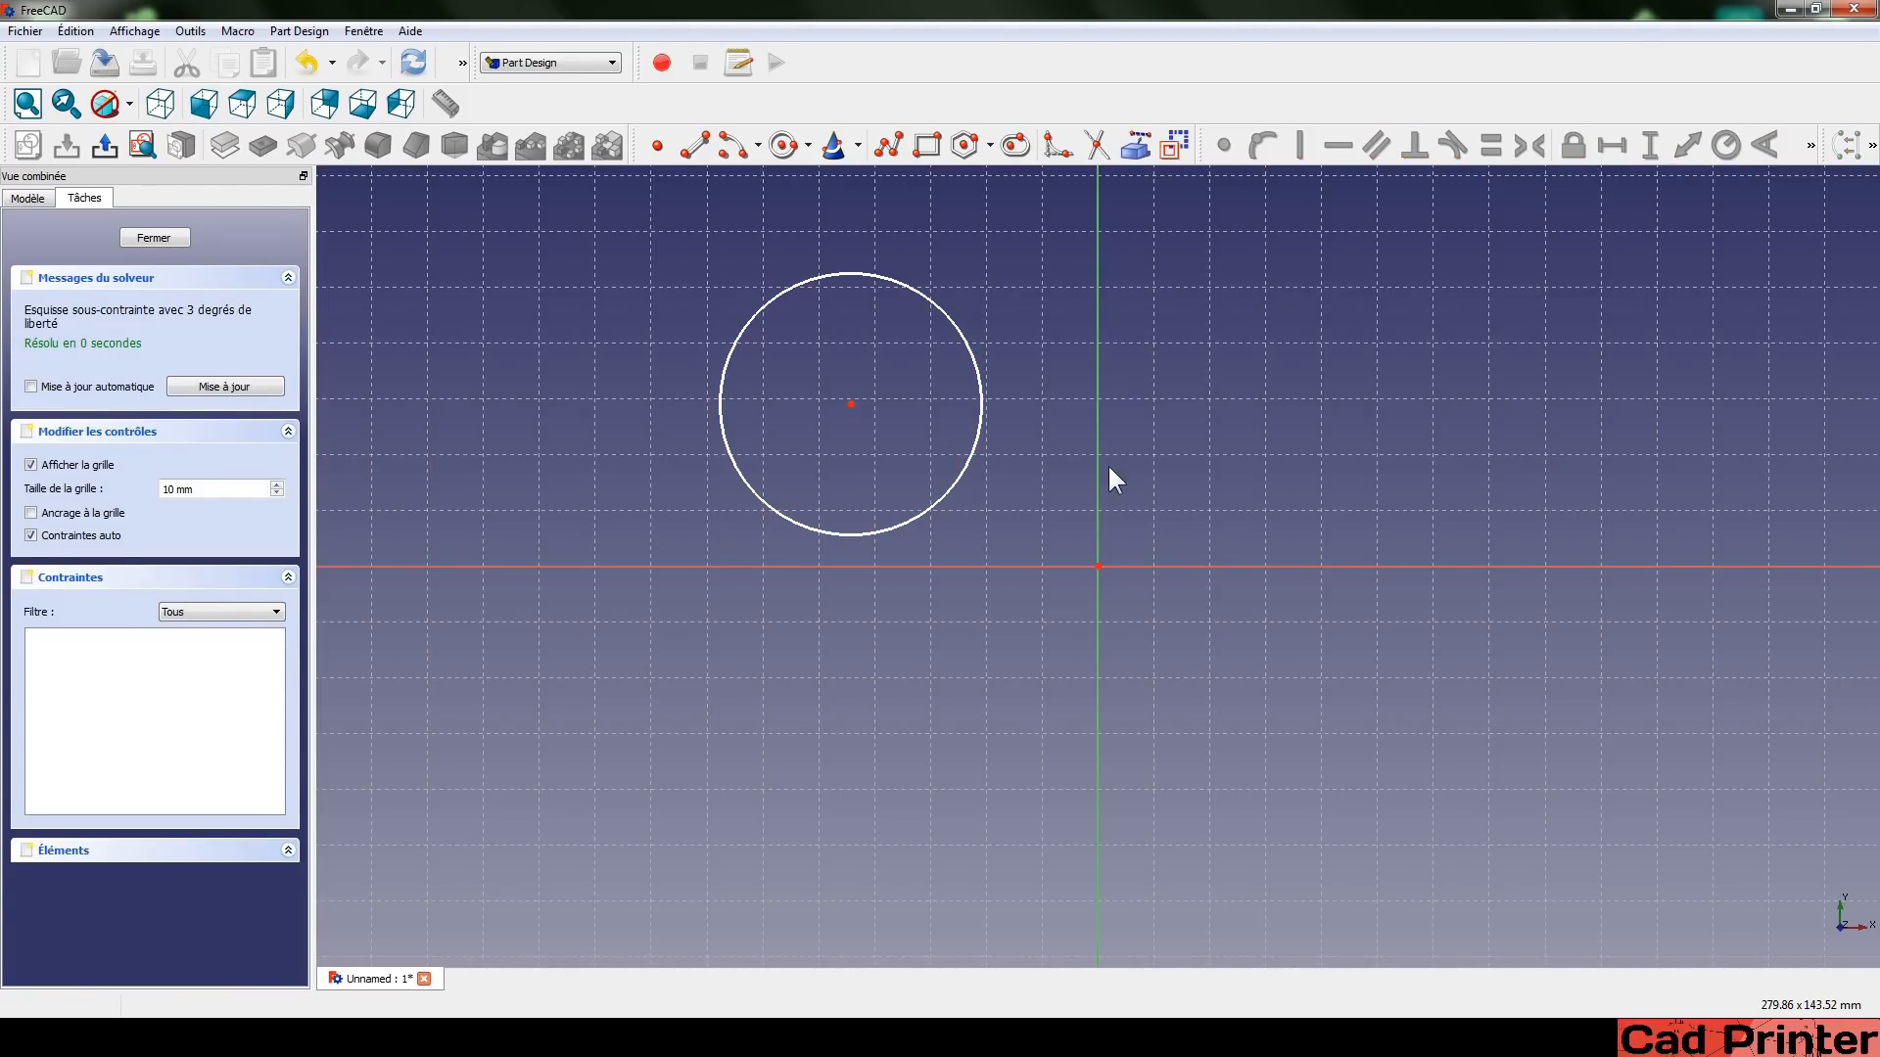
{"action": "left_click", "coordinate": [966, 334]}
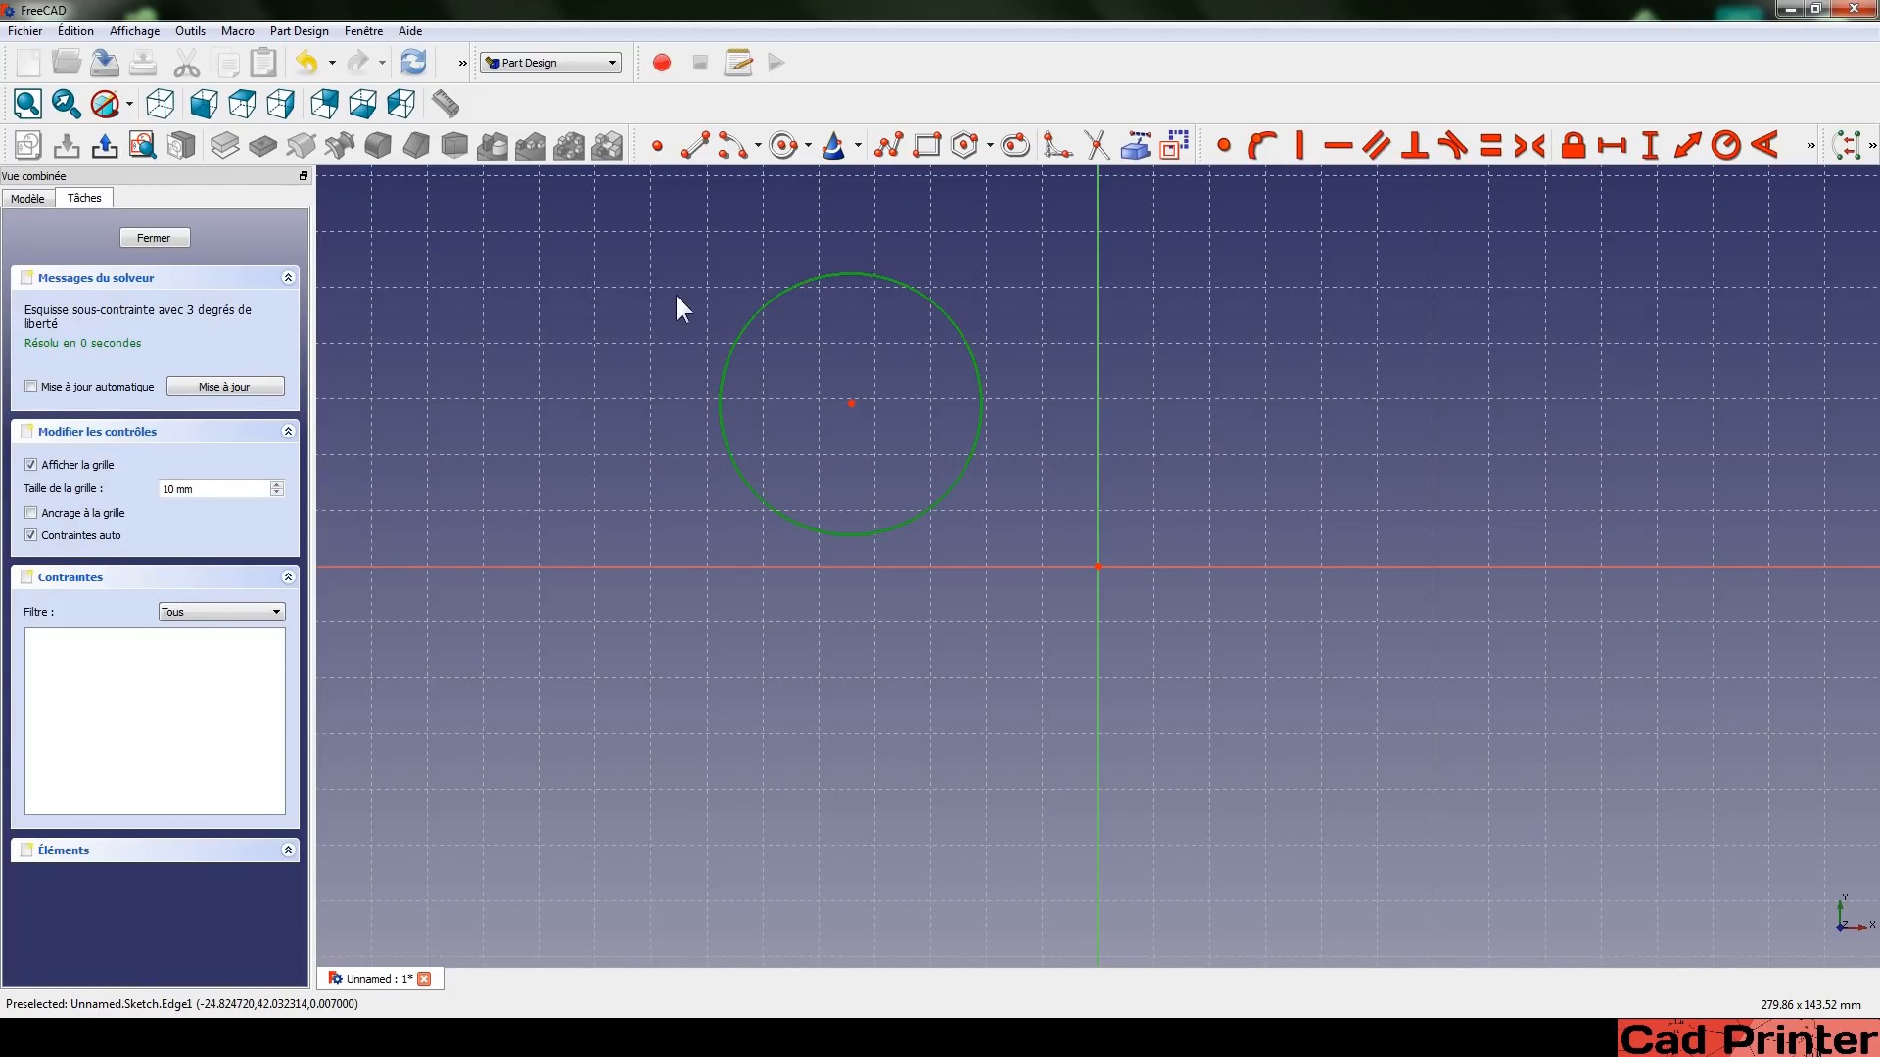
{"action": "left_click", "coordinate": [1728, 145]}
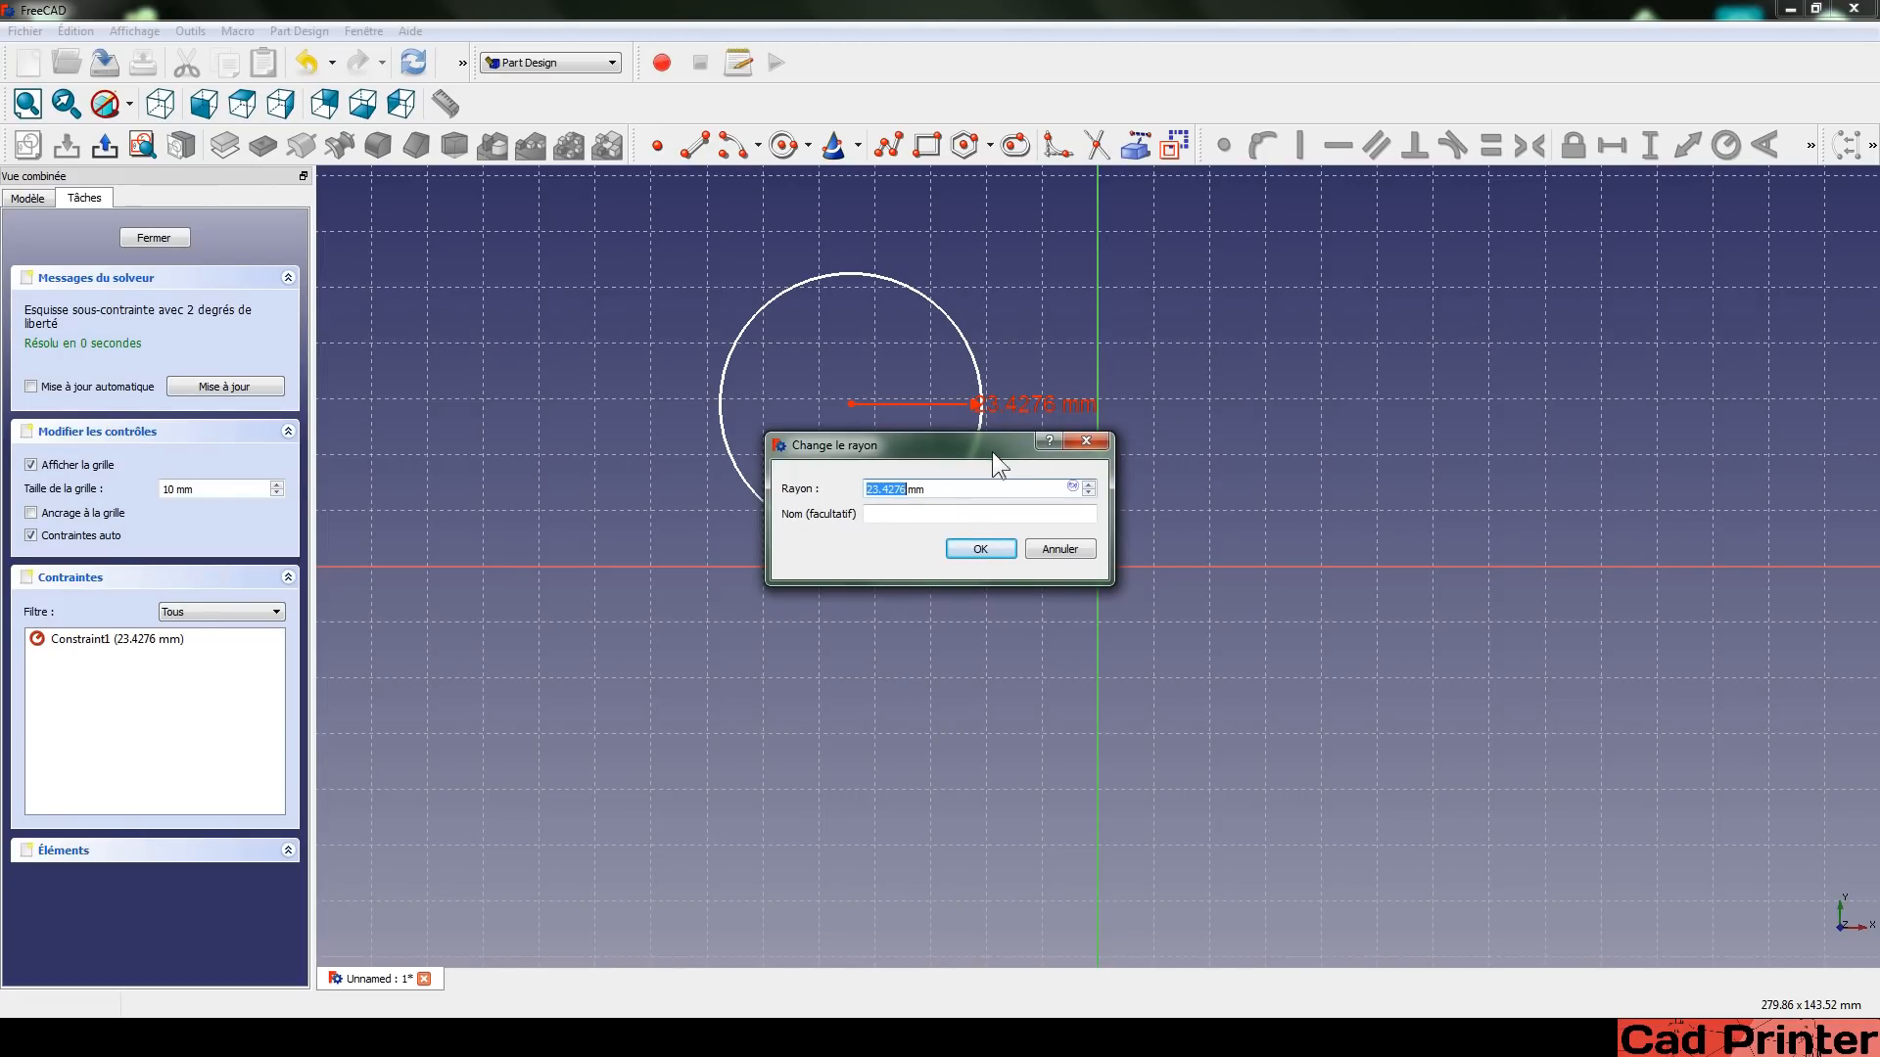
{"action": "left_click_drag", "start_coordinate": [985, 449], "coordinate": [1381, 345]}
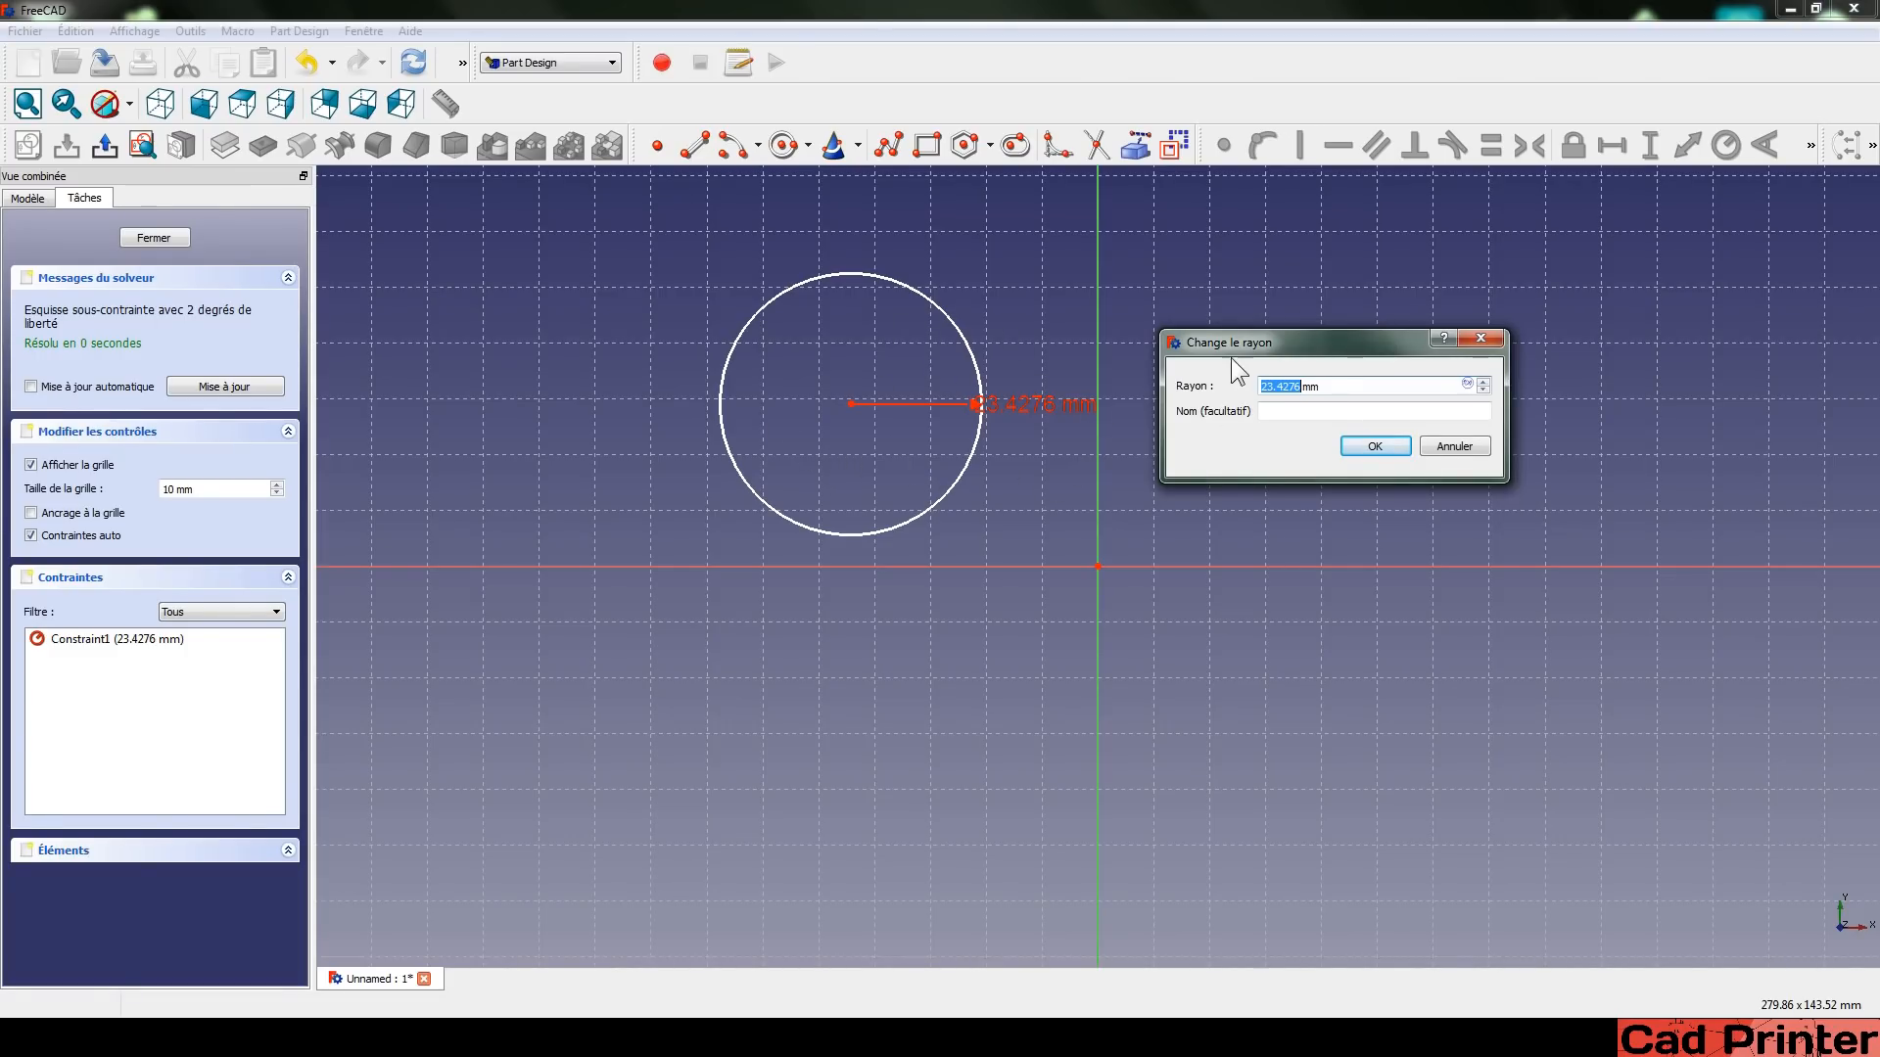
{"action": "left_click_drag", "start_coordinate": [1304, 339], "coordinate": [1269, 326]}
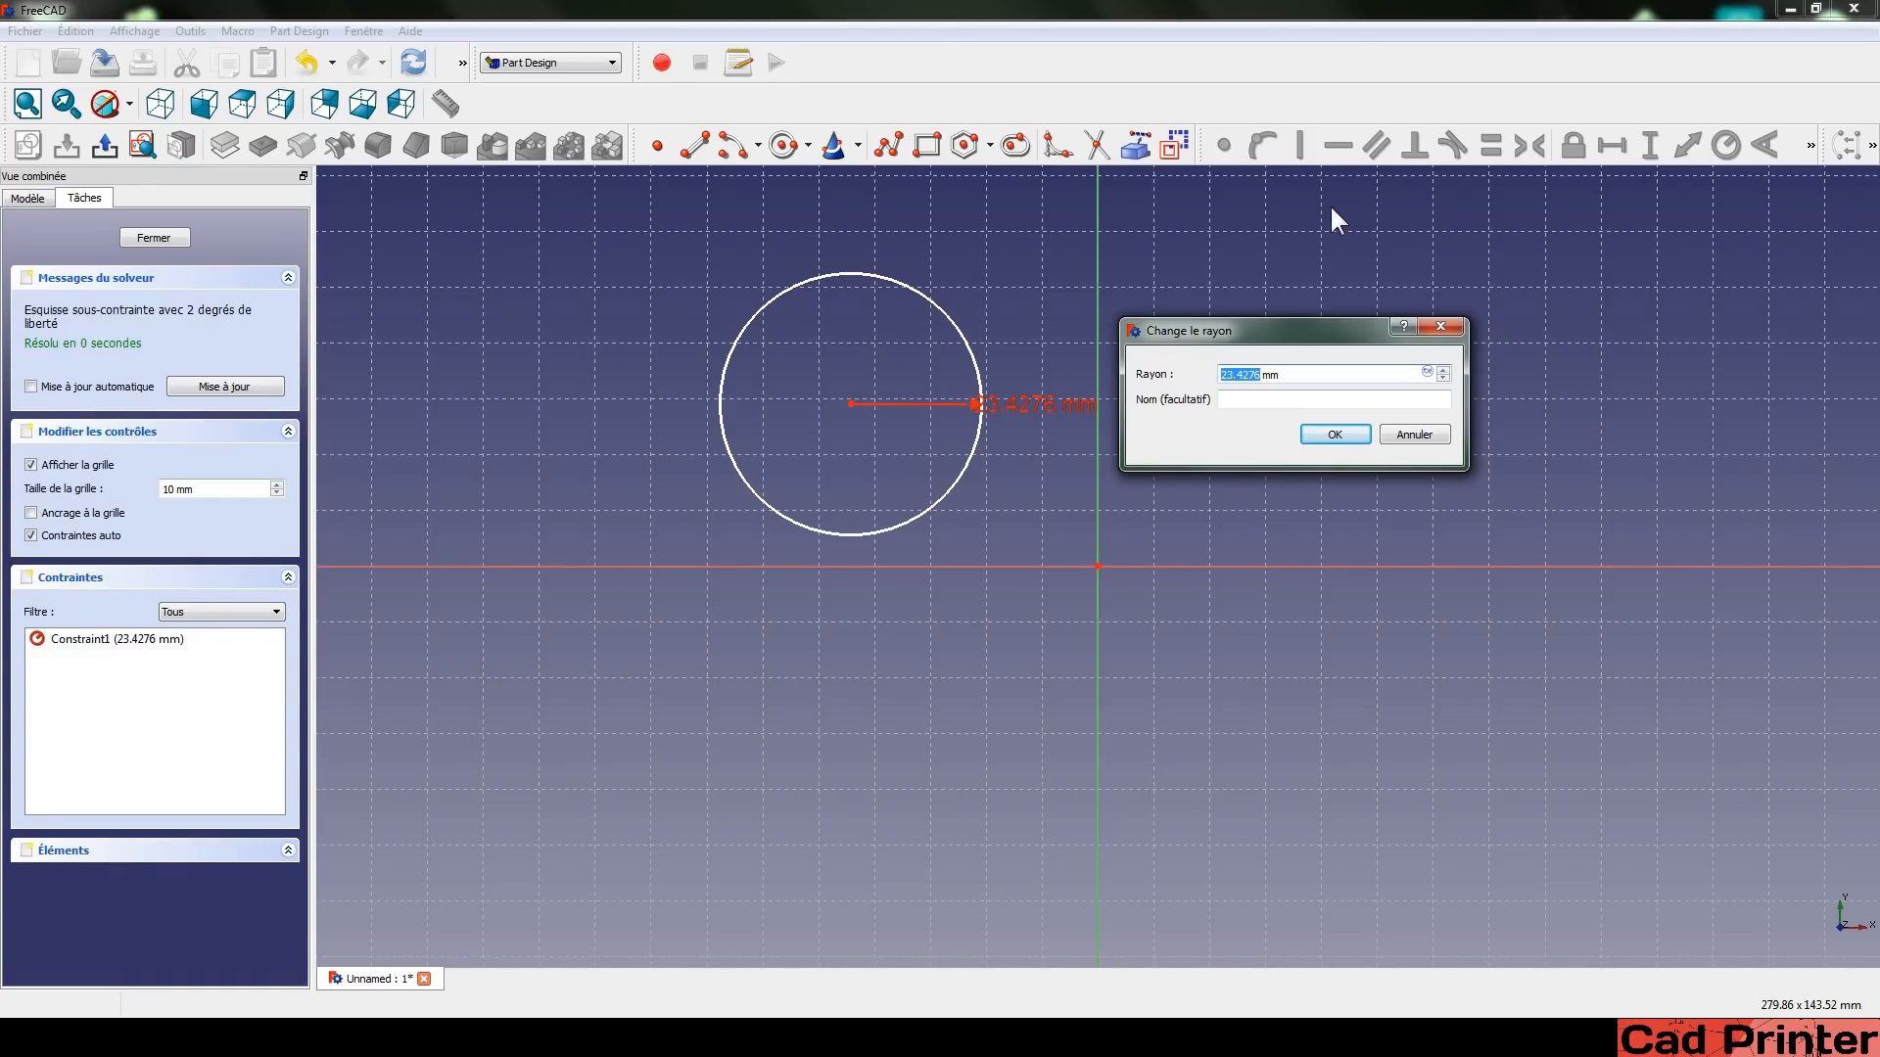
{"action": "left_click_drag", "start_coordinate": [1166, 327], "coordinate": [1172, 324]}
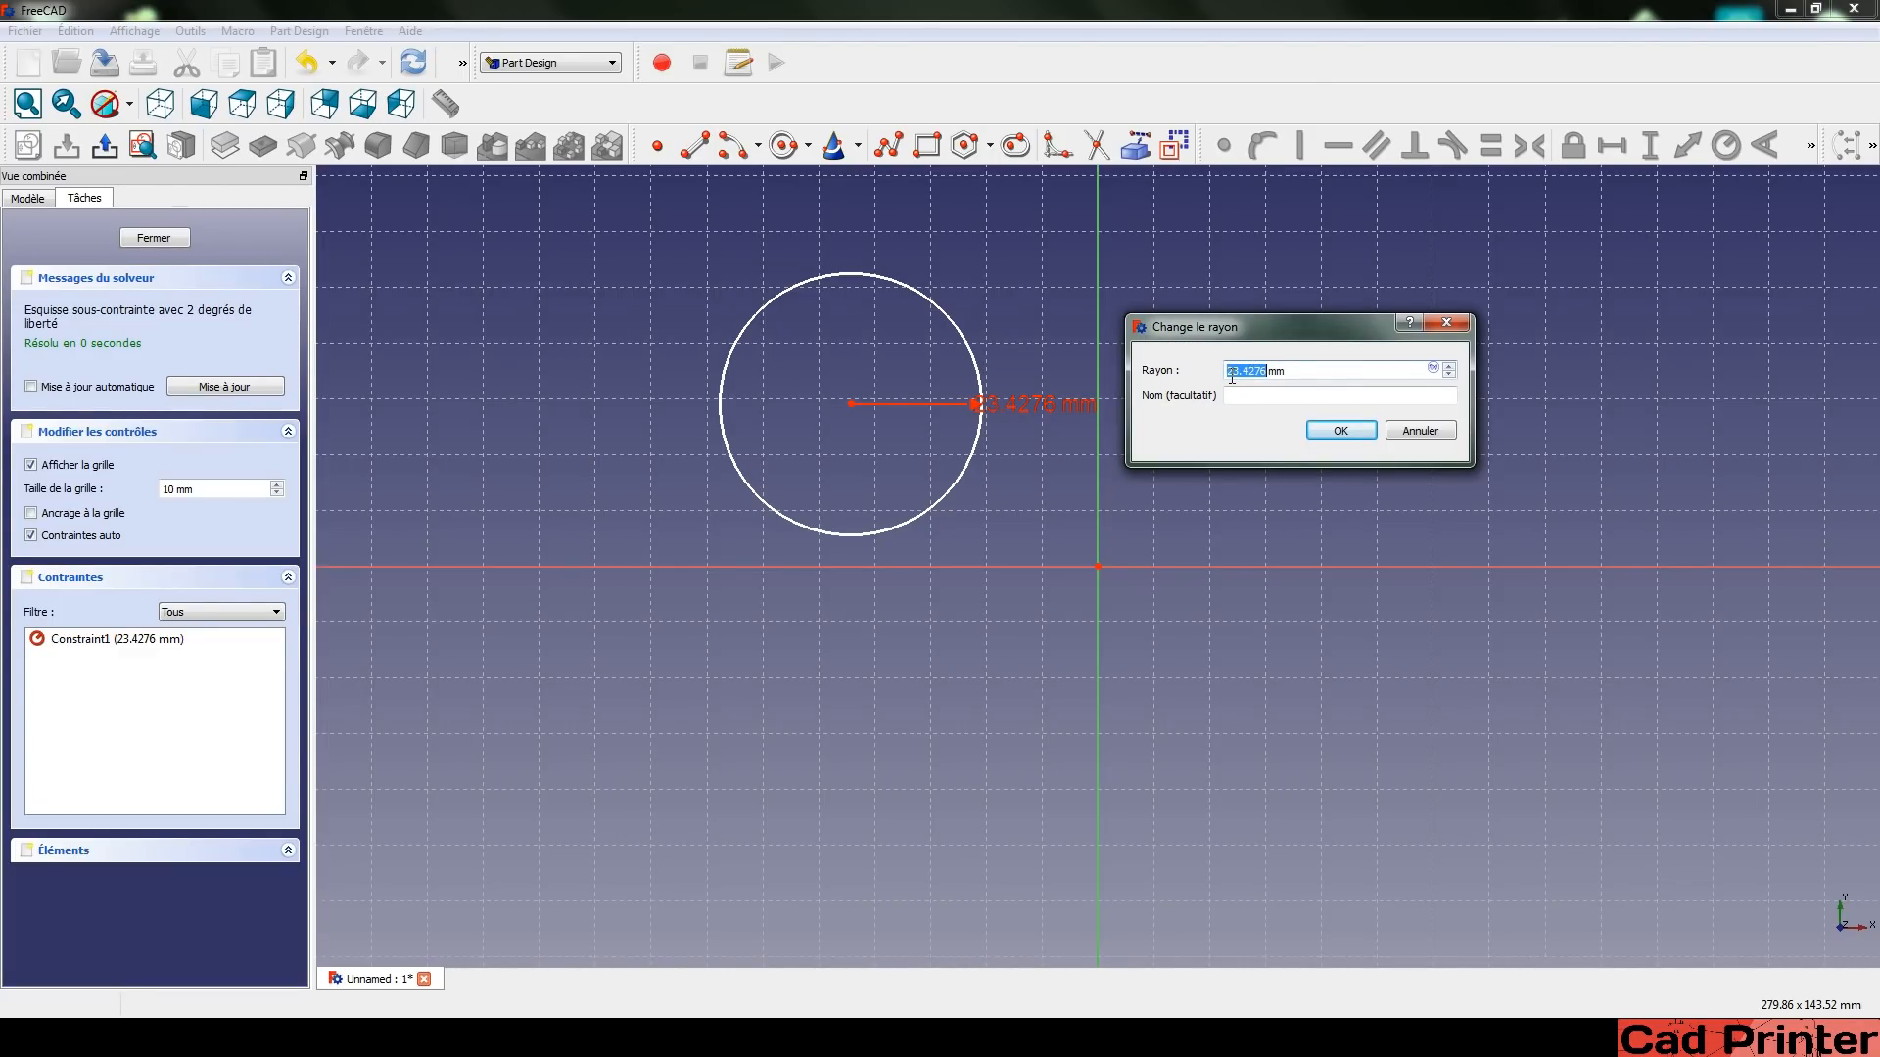
{"action": "type", "text": "40"}
{"action": "left_click", "coordinate": [1338, 431]}
{"action": "mouse_move", "coordinate": [861, 310]}
{"action": "middle_mouse_down"}
{"action": "mouse_move", "coordinate": [879, 473]}
{"action": "mouse_move", "coordinate": [969, 490]}
{"action": "middle_mouse_up"}
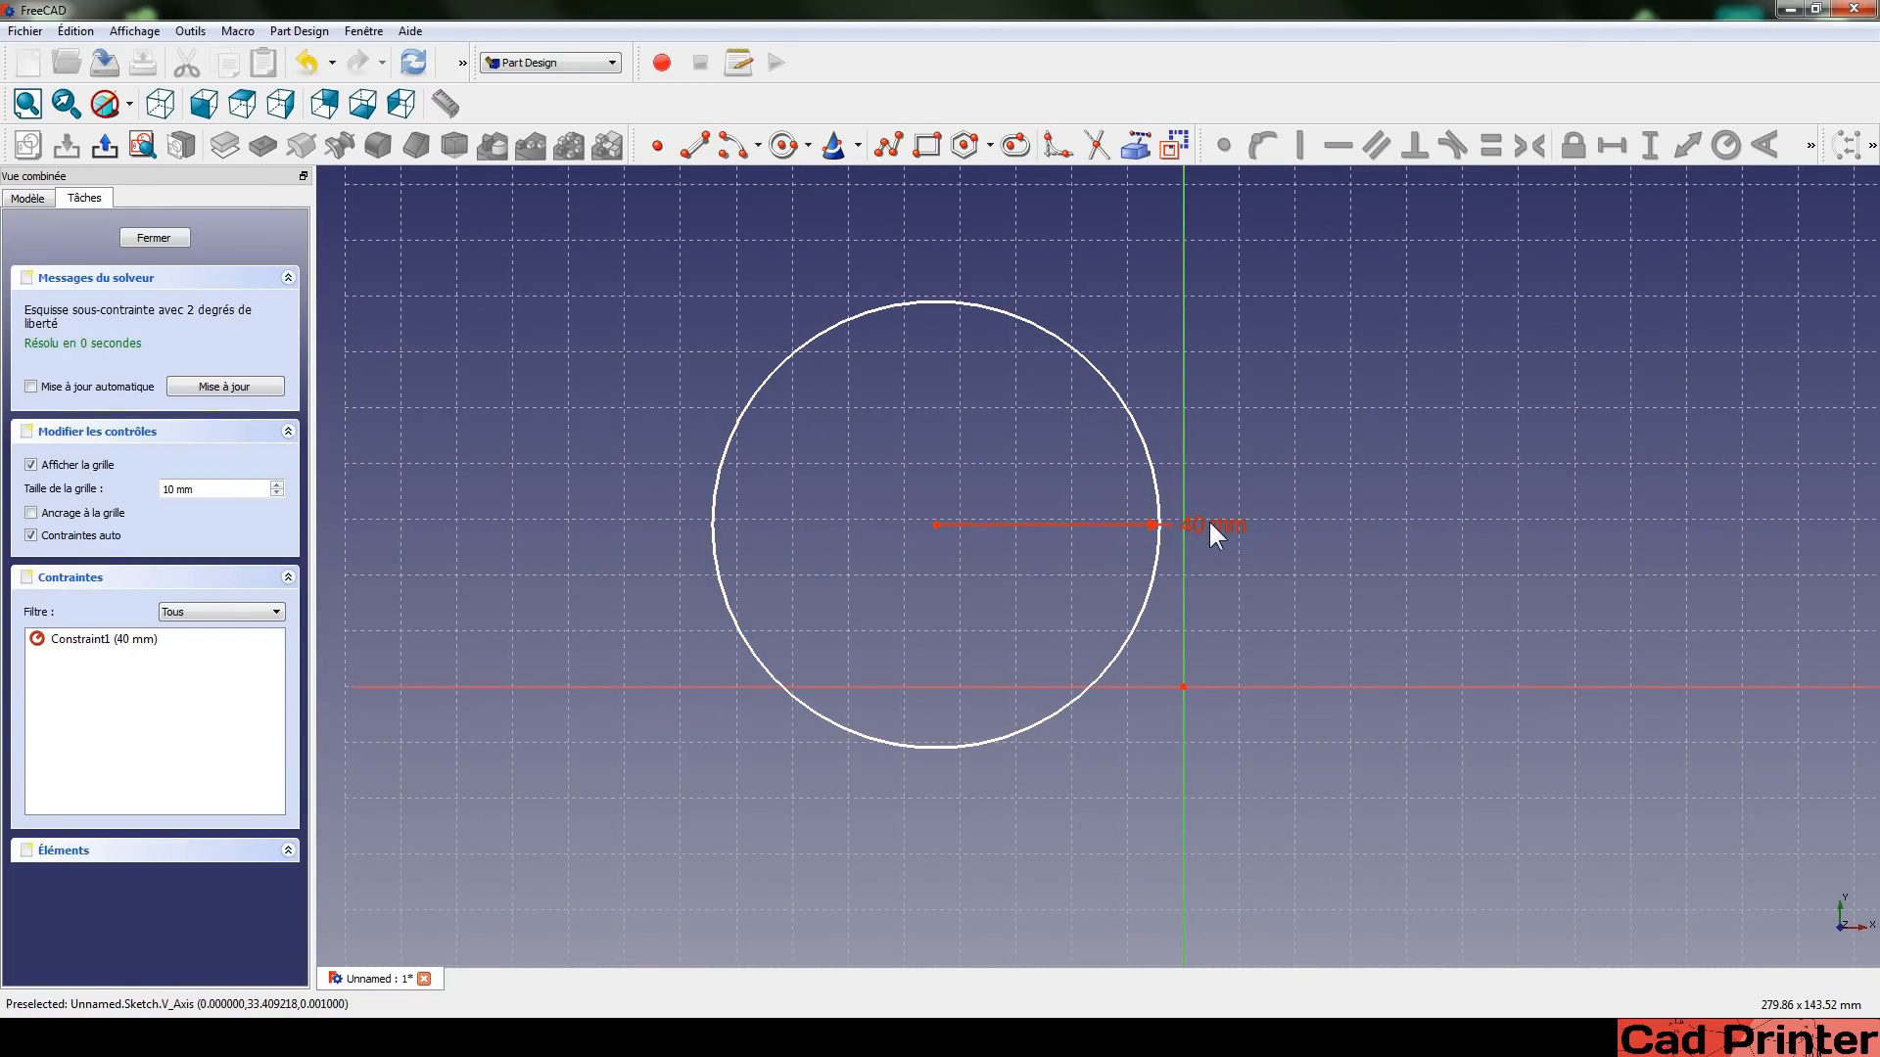
{"action": "left_click_drag", "start_coordinate": [1116, 394], "coordinate": [1074, 461]}
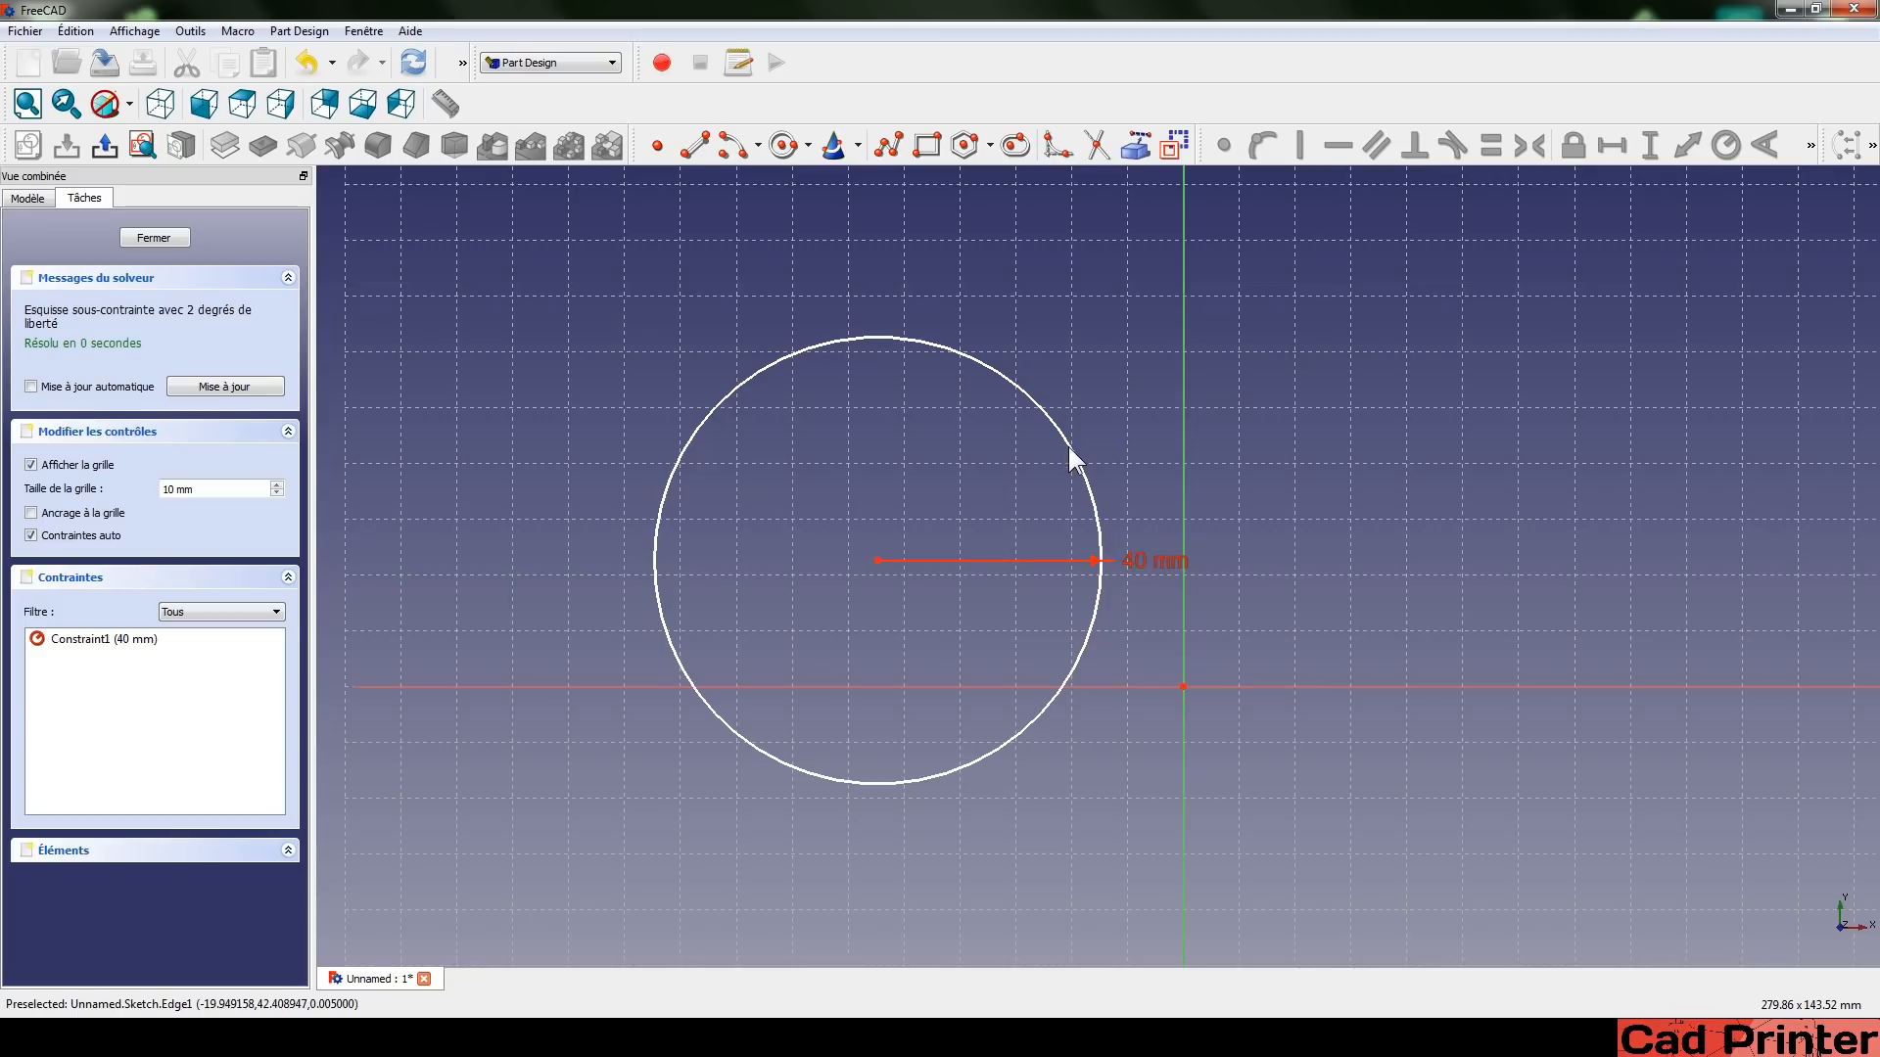
Delete the circle's radius constraint and enlarge the circle freehand to a radius of about 52.5 mm.
{"action": "left_click", "coordinate": [1144, 566]}
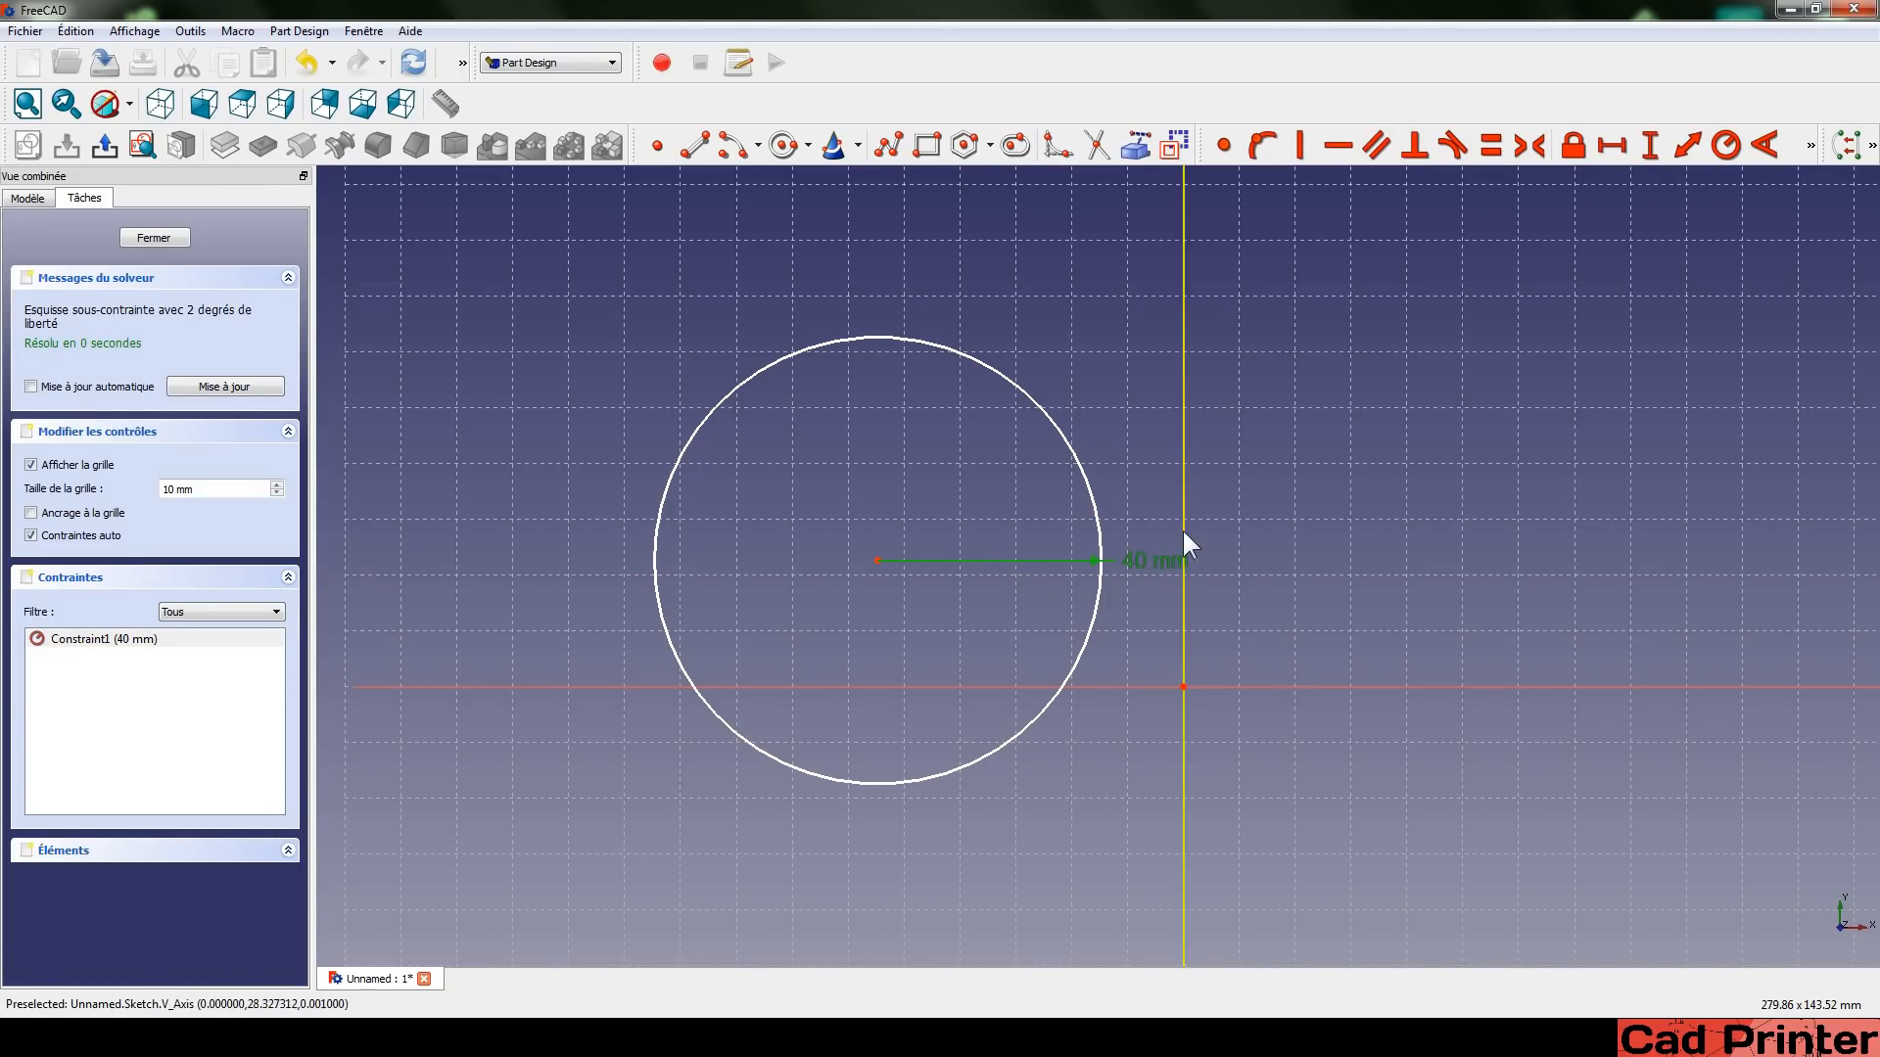
{"action": "key", "text": "Delete"}
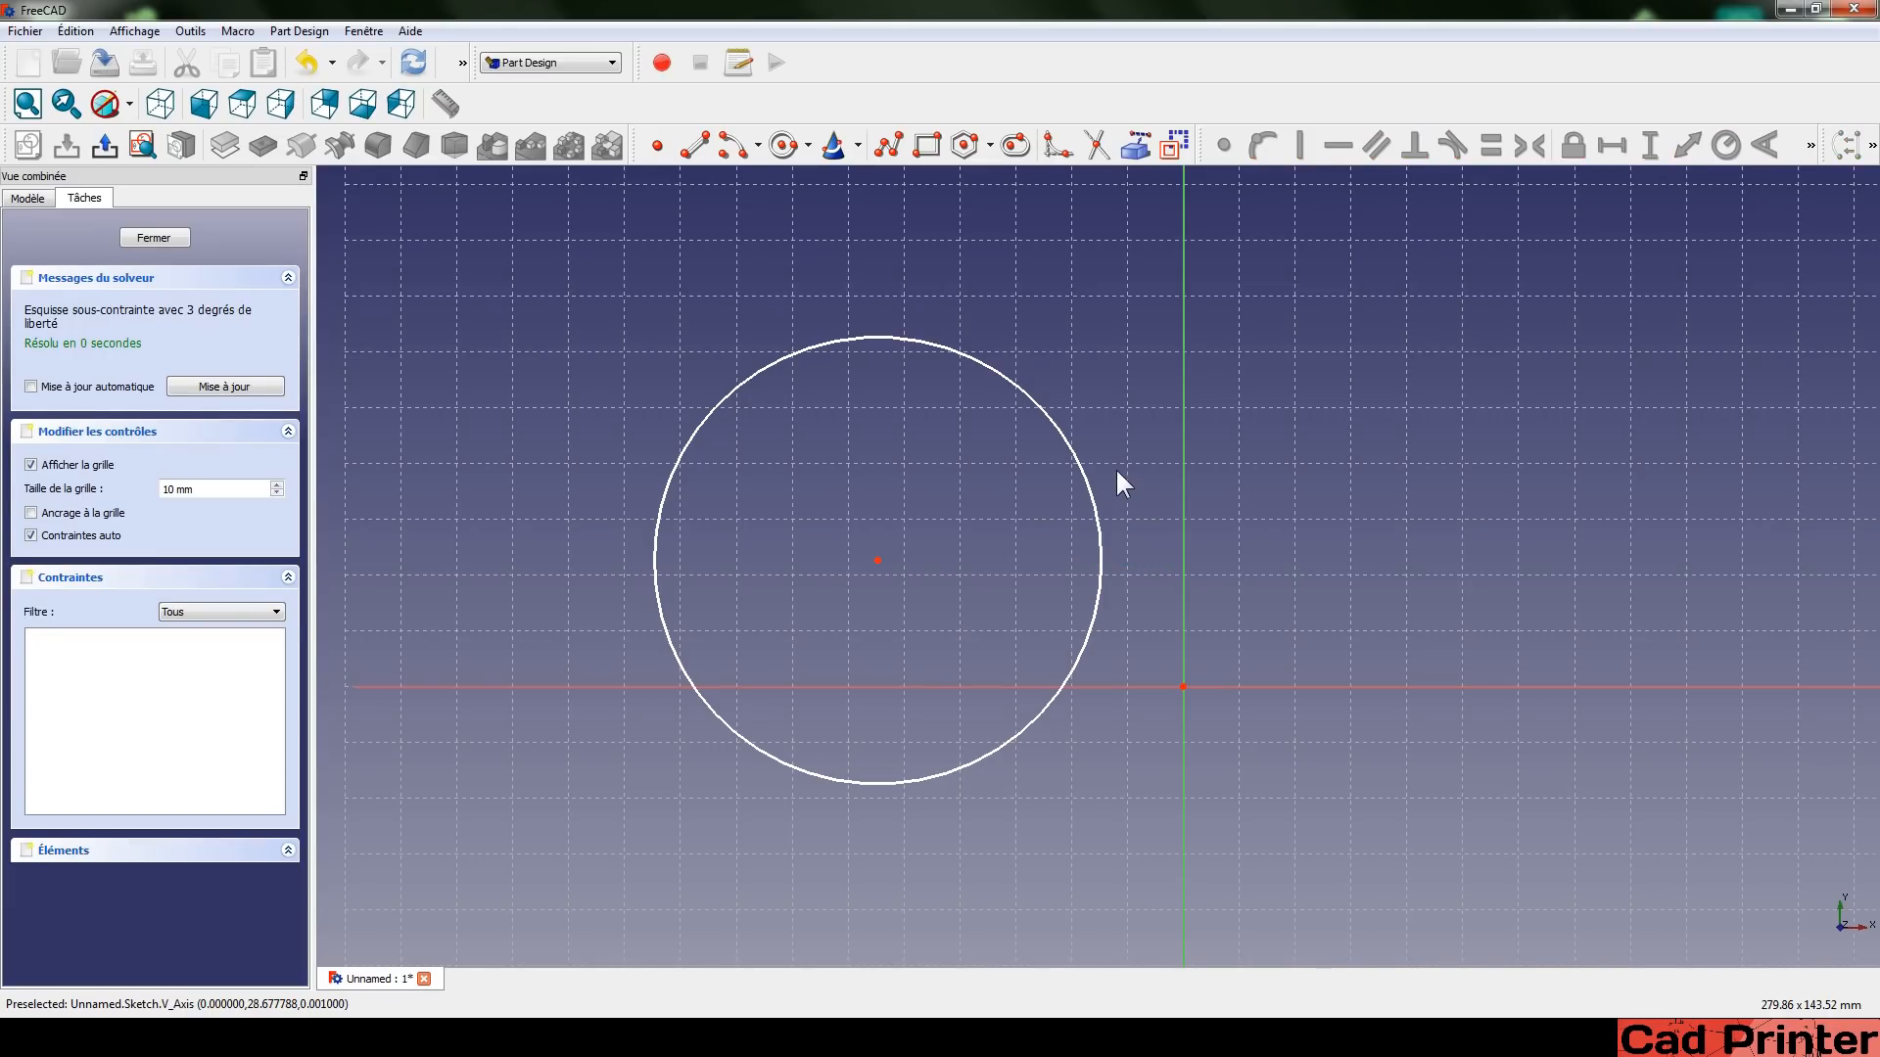
{"action": "left_click_drag", "start_coordinate": [1079, 478], "coordinate": [1168, 507]}
Add a radius constraint of 40 mm to the enlarged circle.
{"action": "left_click", "coordinate": [1144, 434]}
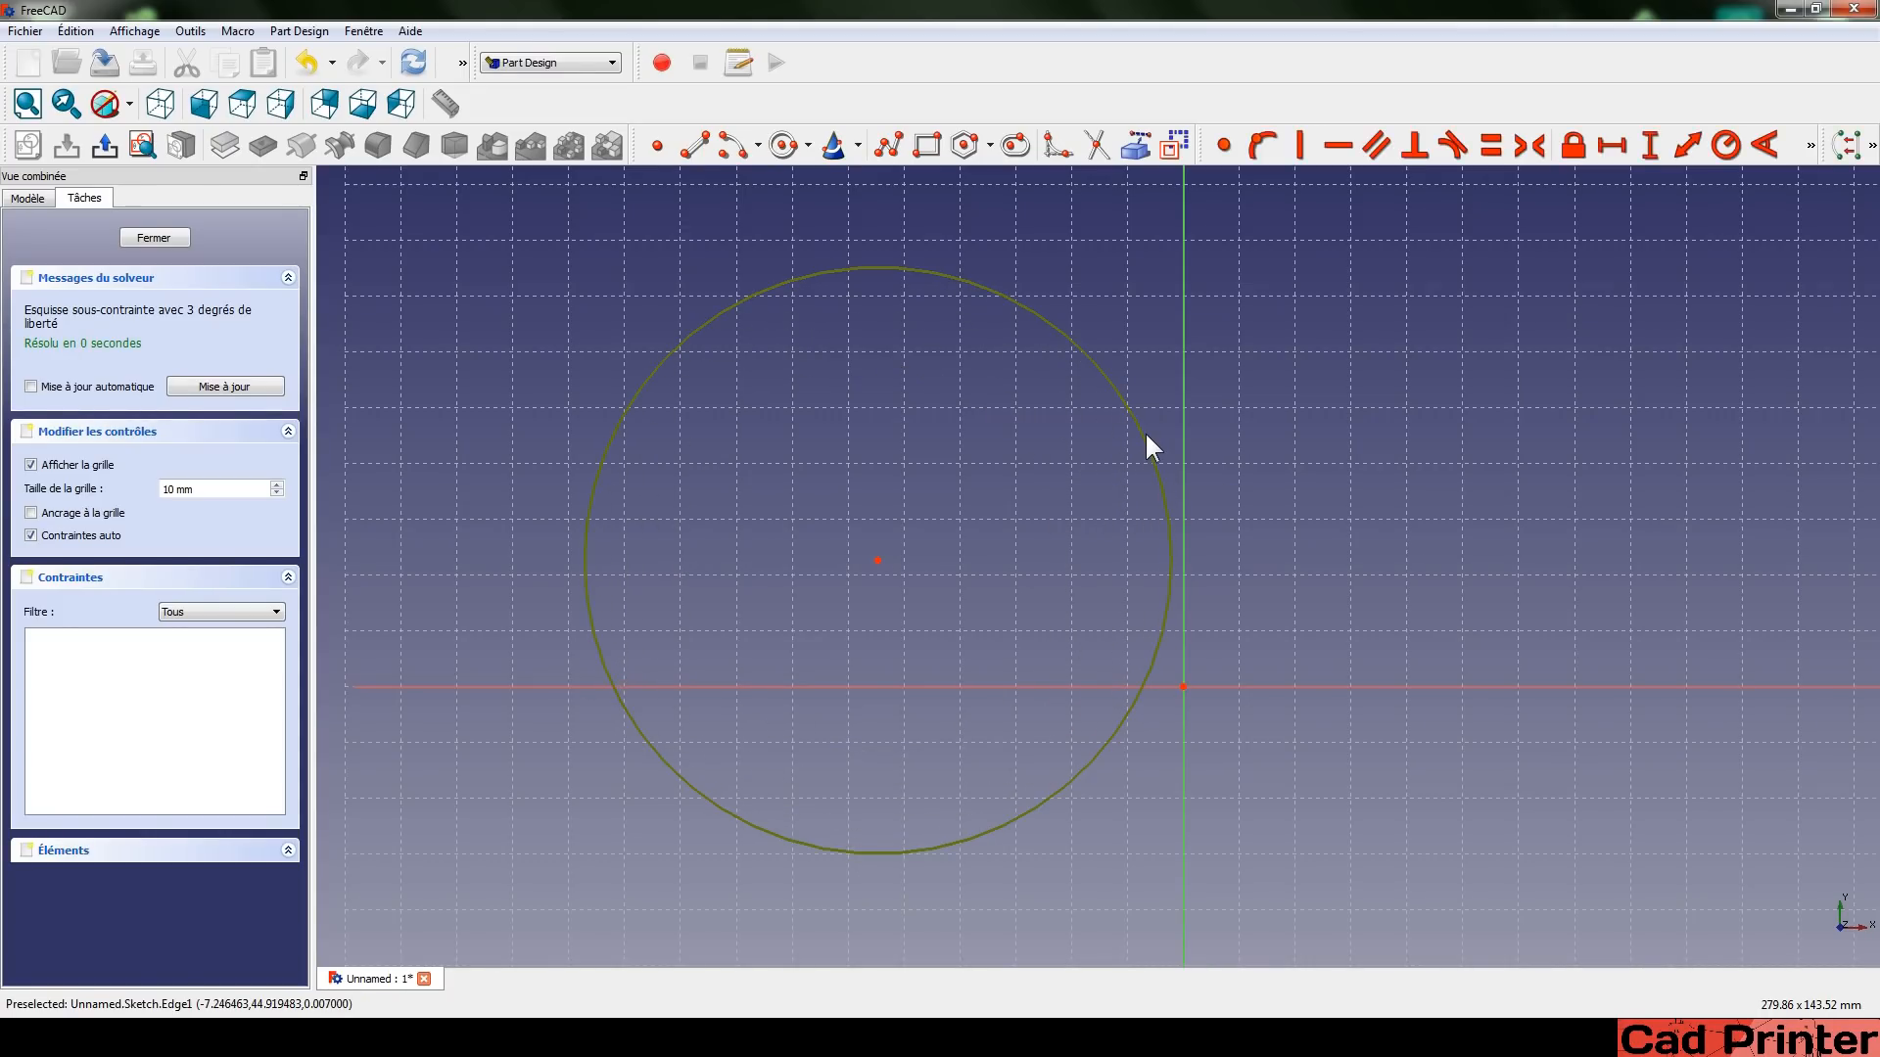
{"action": "left_click", "coordinate": [1725, 146]}
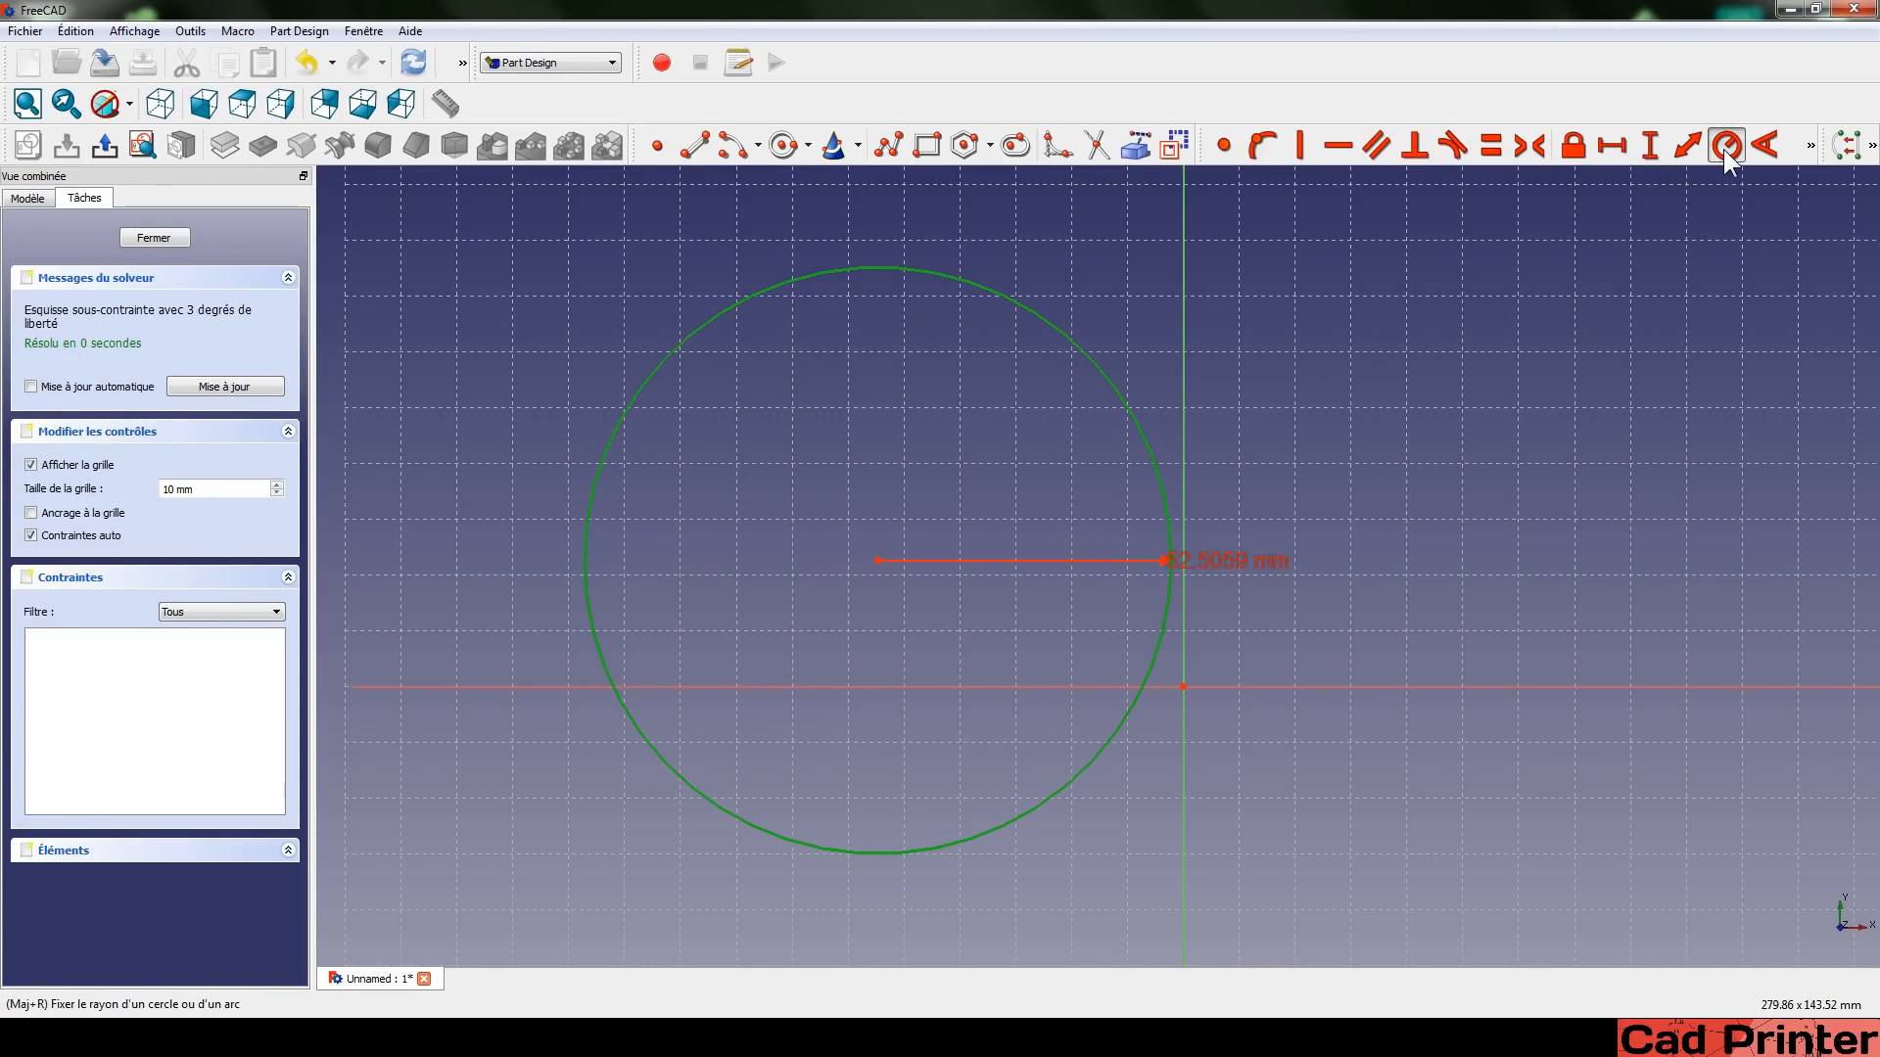
{"action": "type", "text": "40"}
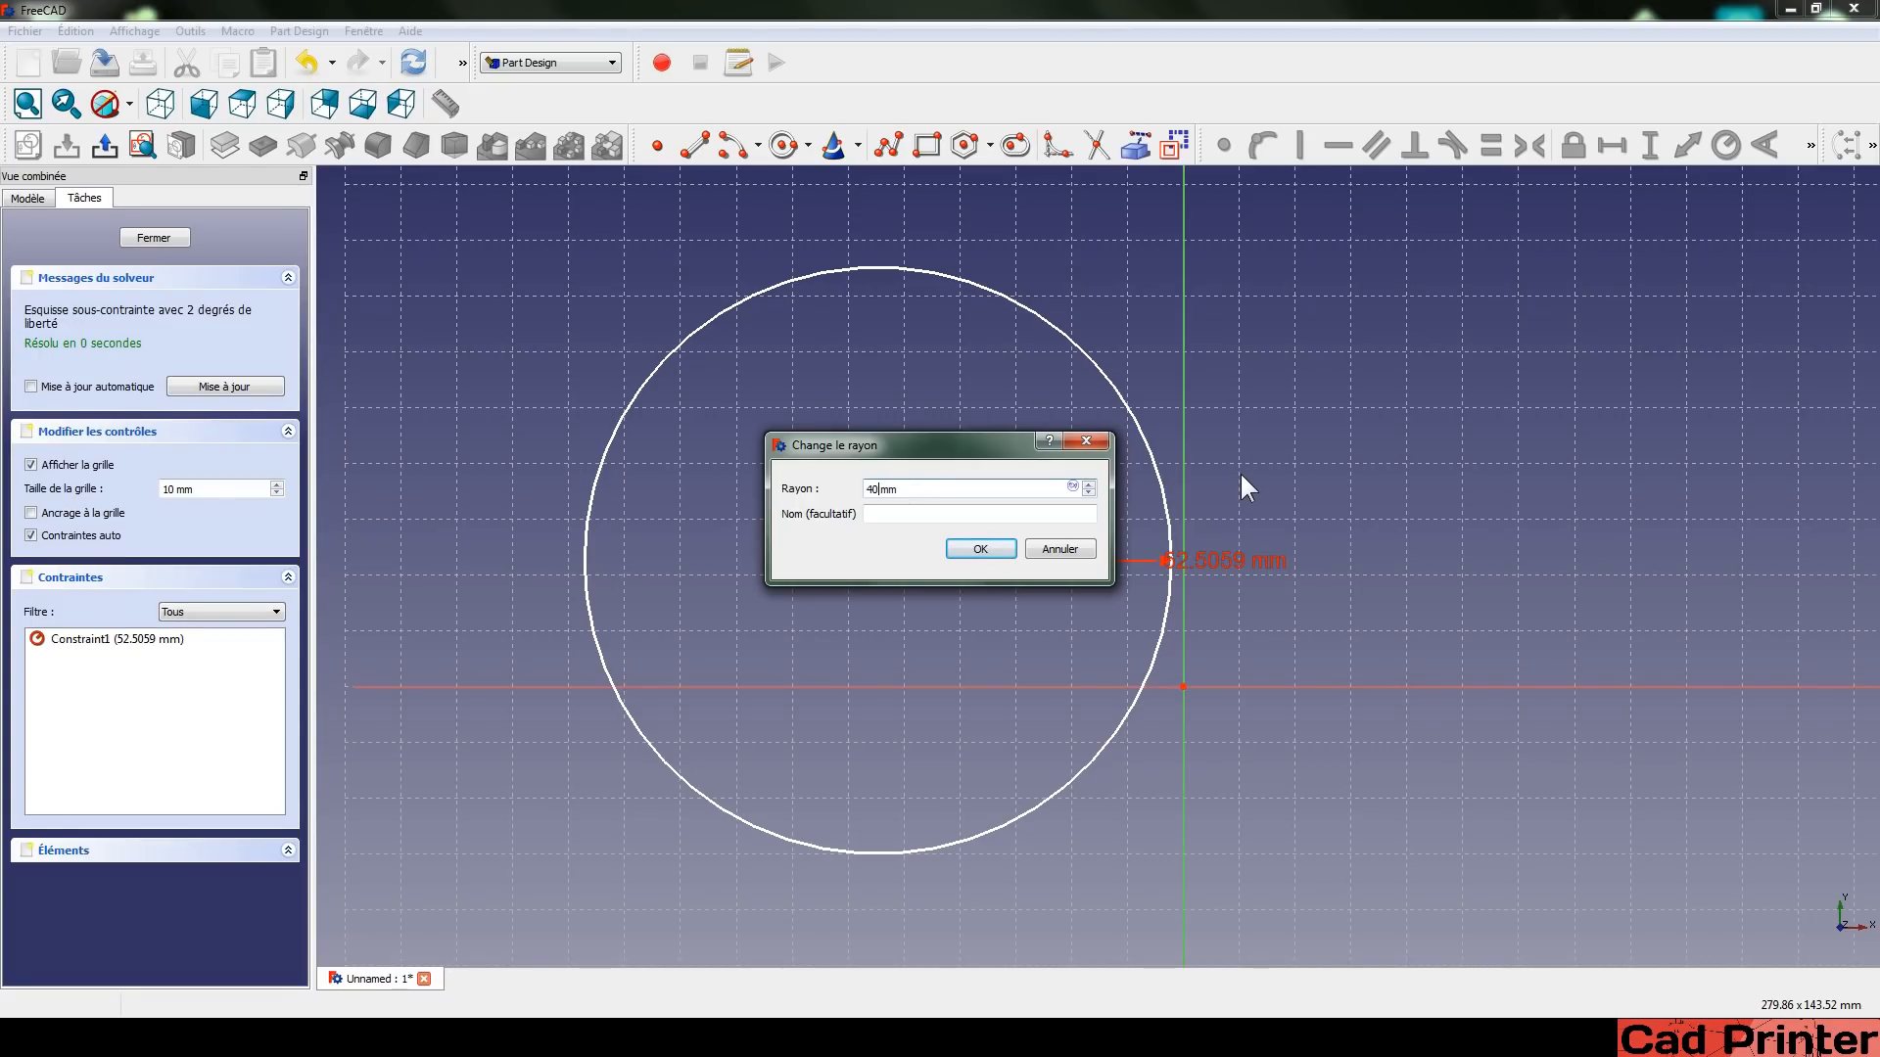
{"action": "key", "text": "Return"}
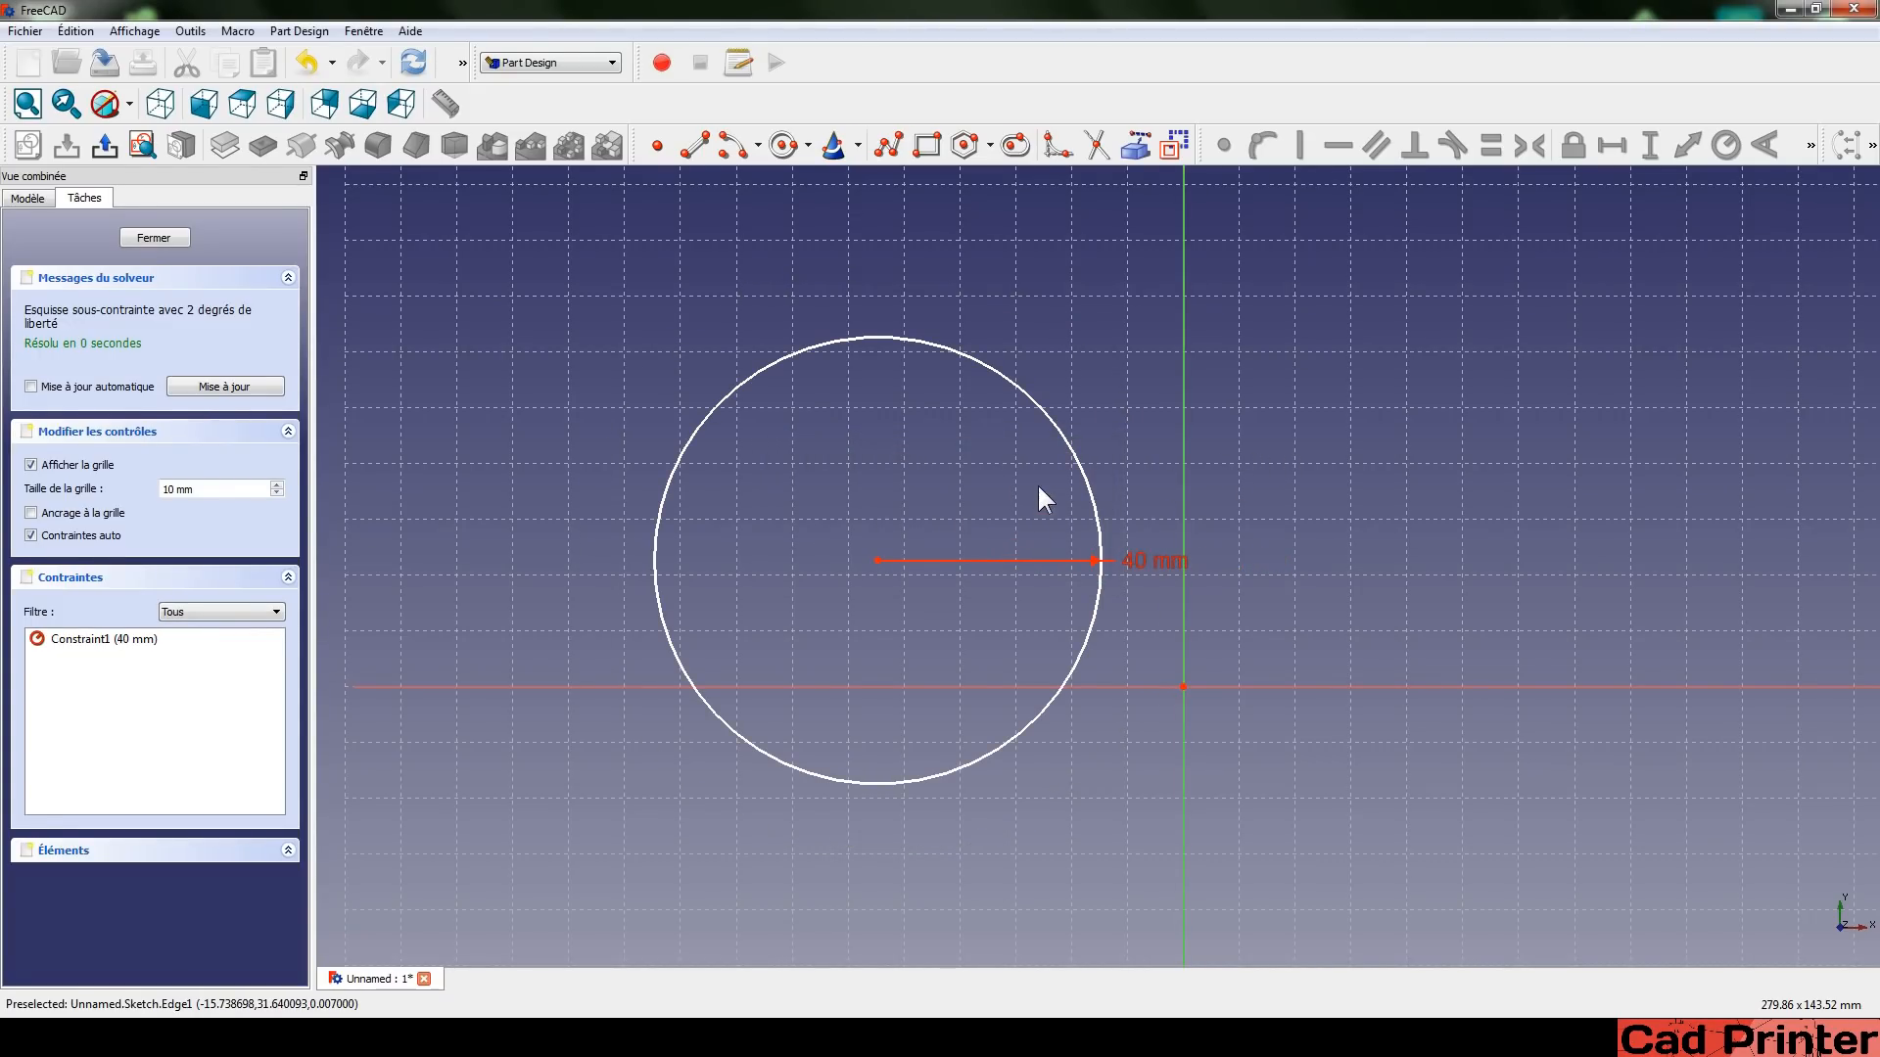
Move the circle by its centre point to above and left of the origin, and reposition its radius dimension at a slight upward angle.
{"action": "left_click_drag", "start_coordinate": [881, 561], "coordinate": [935, 547]}
{"action": "scroll", "coordinate": [935, 546], "scroll_direction": "down", "scroll_amount": 4}
{"action": "scroll", "coordinate": [935, 546], "scroll_direction": "down", "scroll_amount": 1}
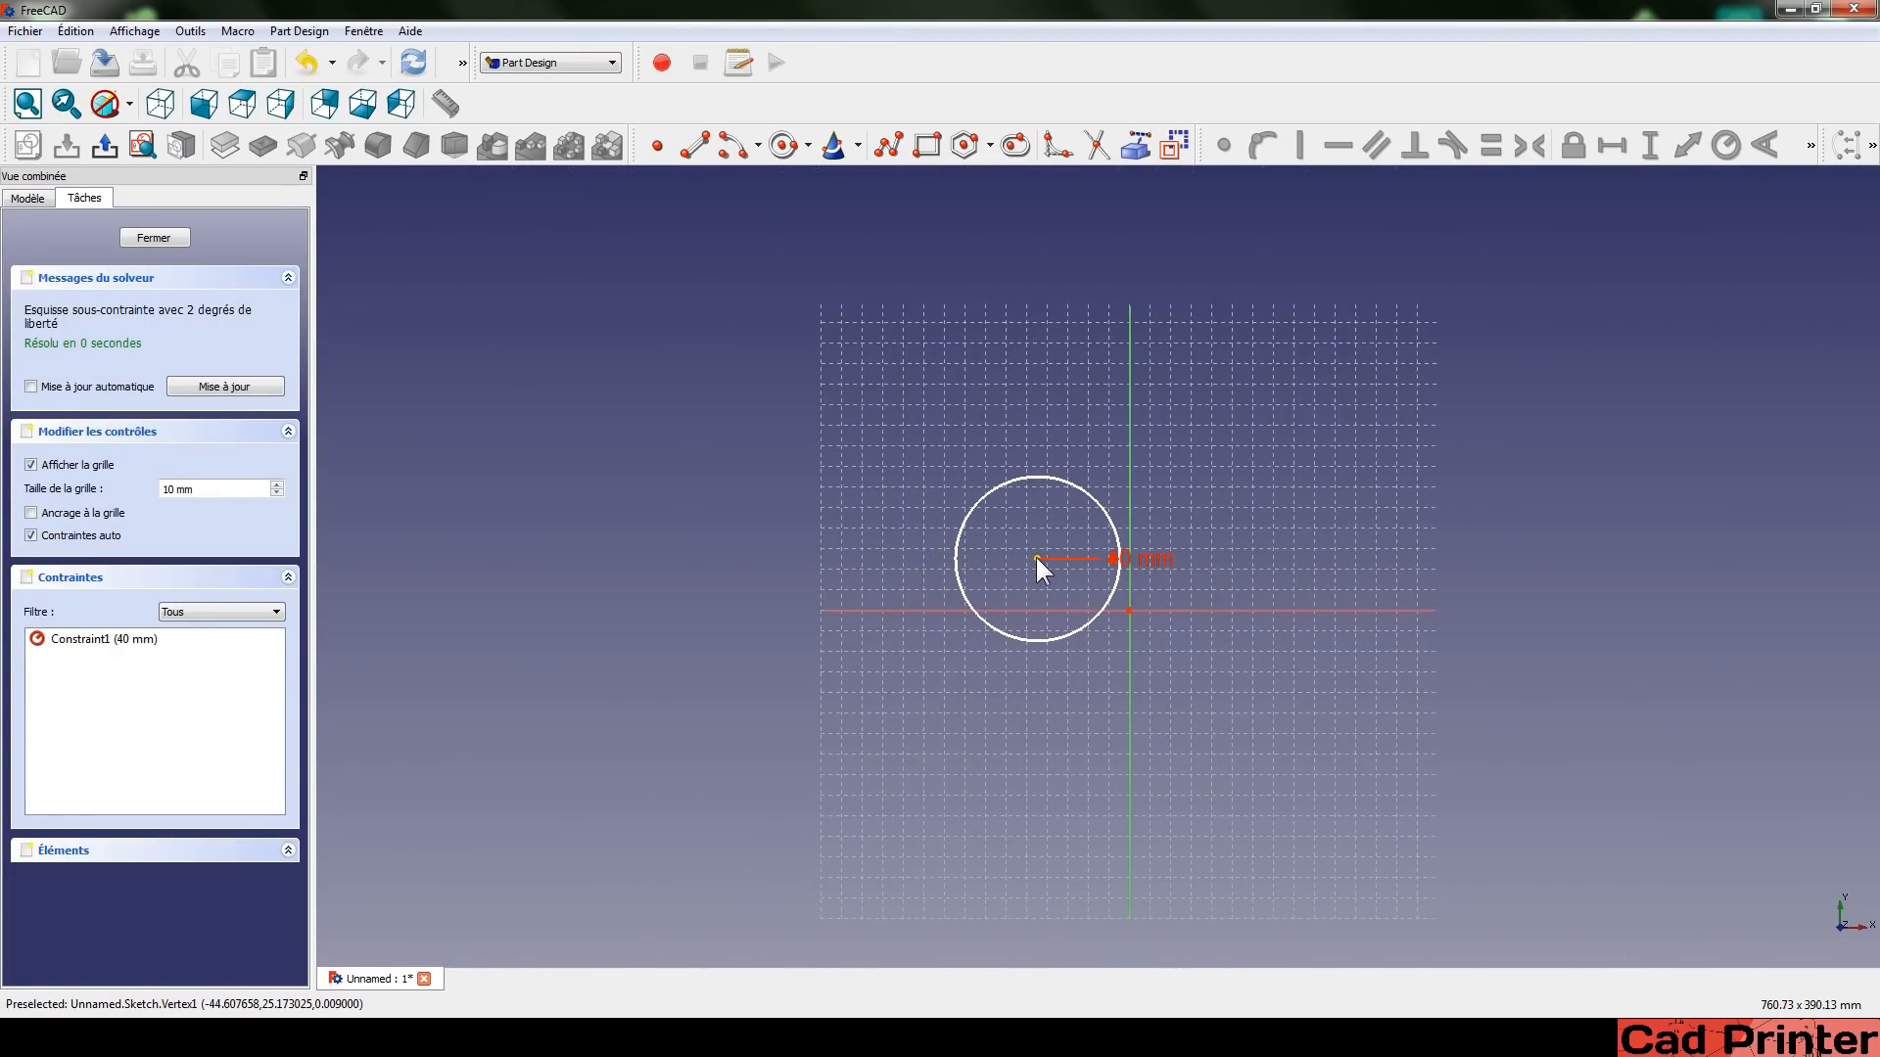
{"action": "mouse_move", "coordinate": [1037, 559]}
{"action": "left_mouse_down"}
{"action": "mouse_move", "coordinate": [780, 502]}
{"action": "mouse_move", "coordinate": [1366, 698]}
{"action": "mouse_move", "coordinate": [1107, 369]}
{"action": "mouse_move", "coordinate": [1083, 755]}
{"action": "mouse_move", "coordinate": [1252, 337]}
{"action": "mouse_move", "coordinate": [947, 737]}
{"action": "mouse_move", "coordinate": [965, 571]}
{"action": "mouse_move", "coordinate": [1052, 533]}
{"action": "mouse_move", "coordinate": [1049, 562]}
{"action": "left_mouse_up"}
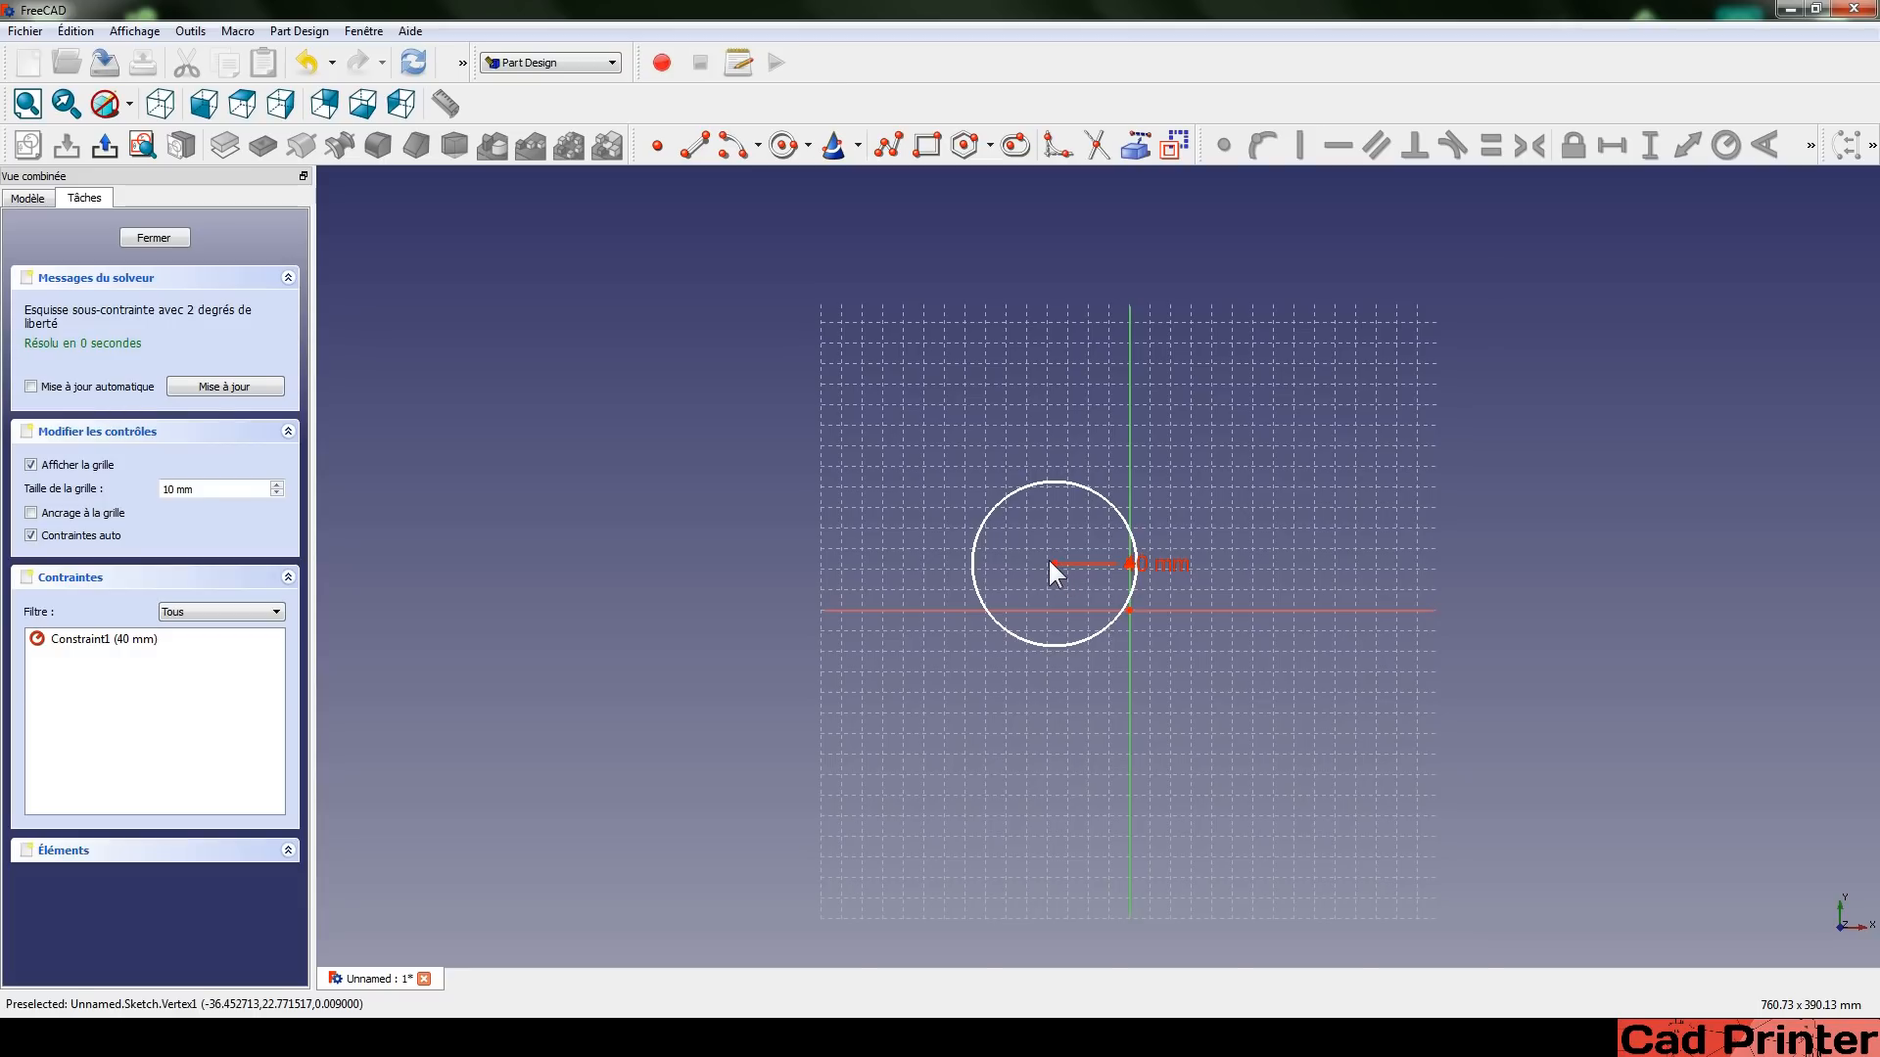
{"action": "scroll", "coordinate": [1047, 556], "scroll_direction": "up", "scroll_amount": 1}
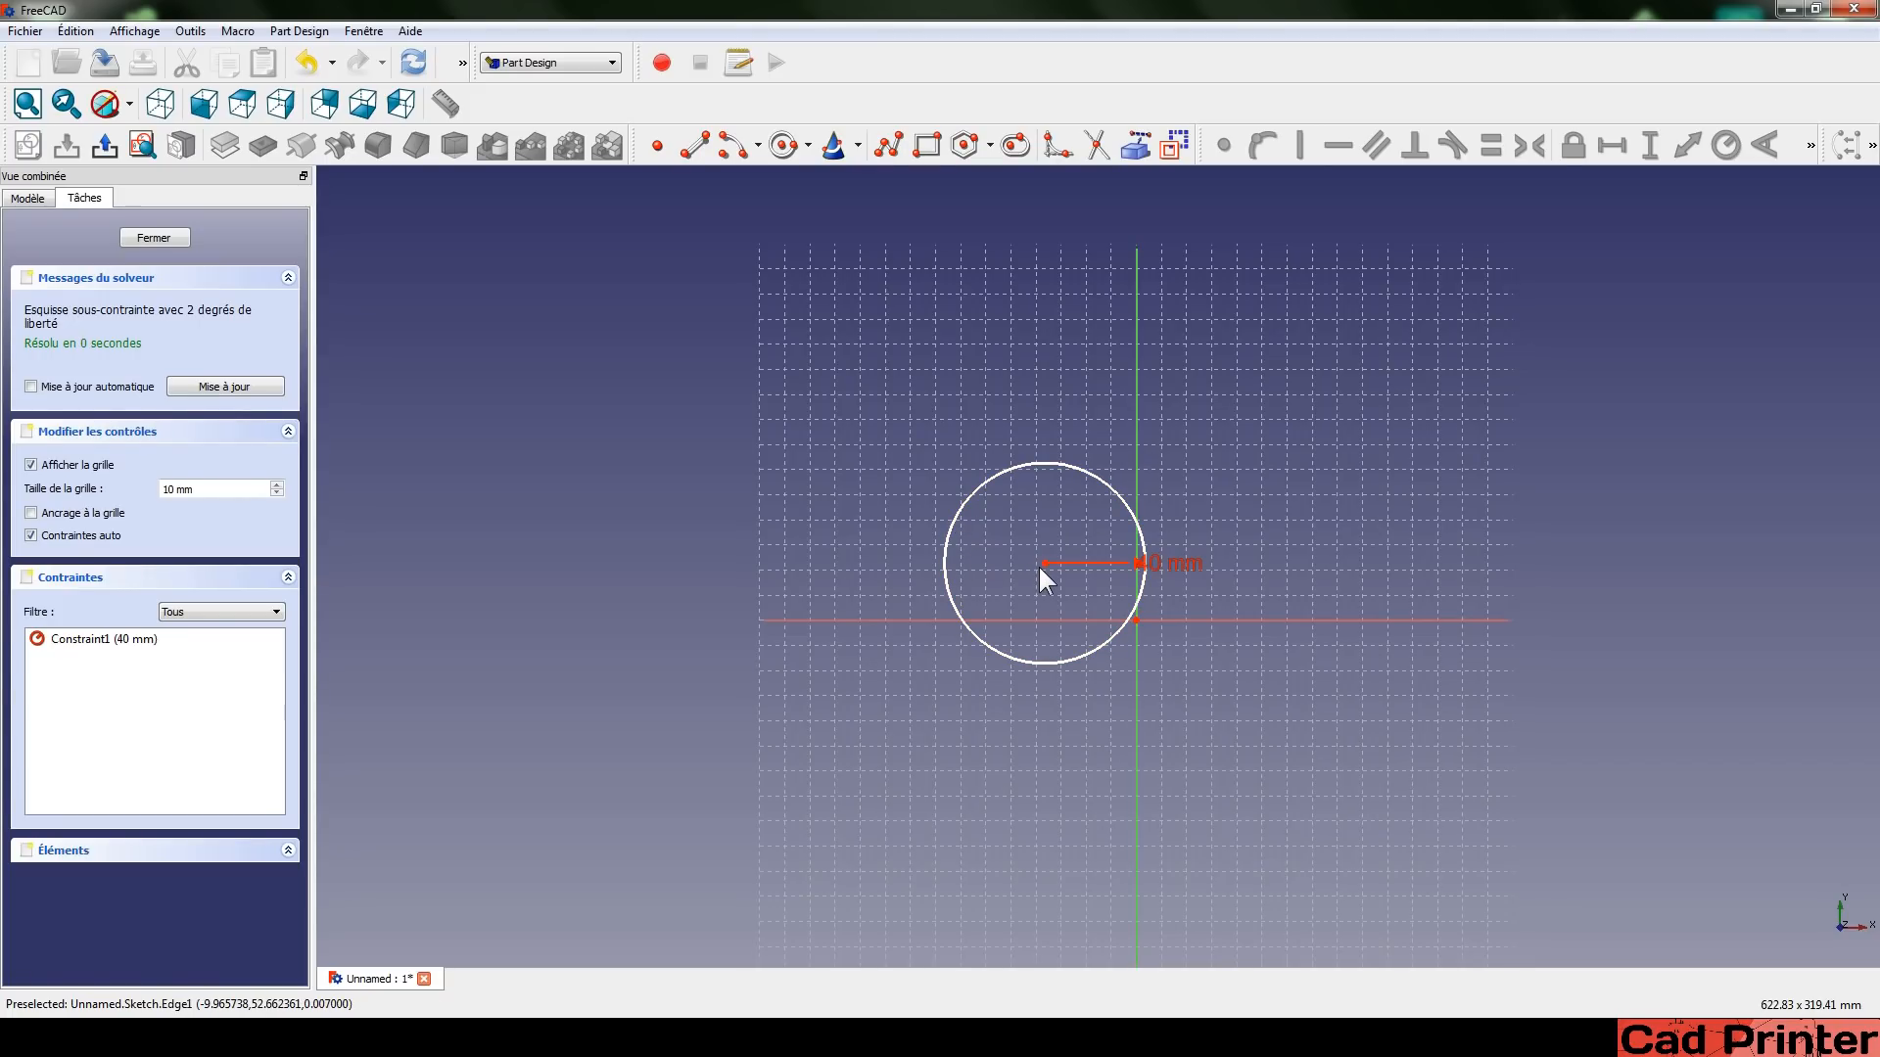
{"action": "left_click_drag", "start_coordinate": [1045, 563], "coordinate": [998, 515]}
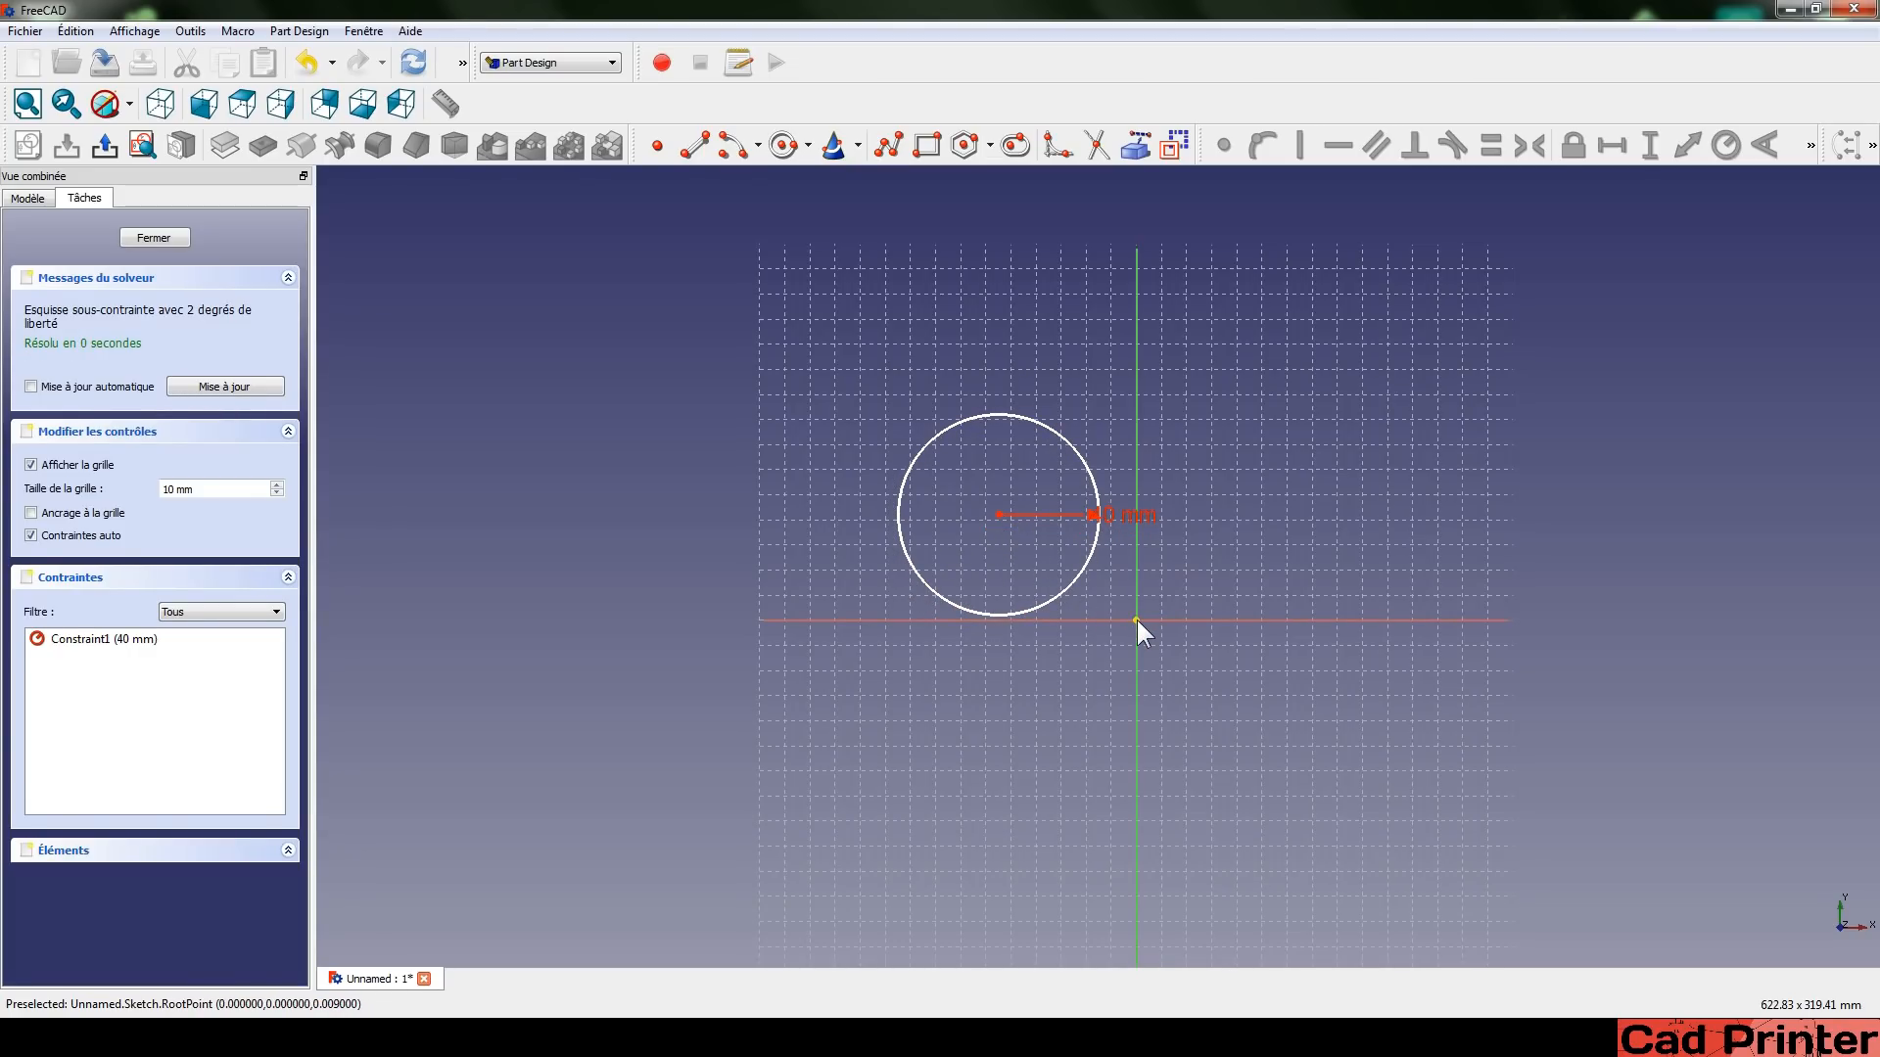
{"action": "left_click_drag", "start_coordinate": [1111, 511], "coordinate": [1188, 490]}
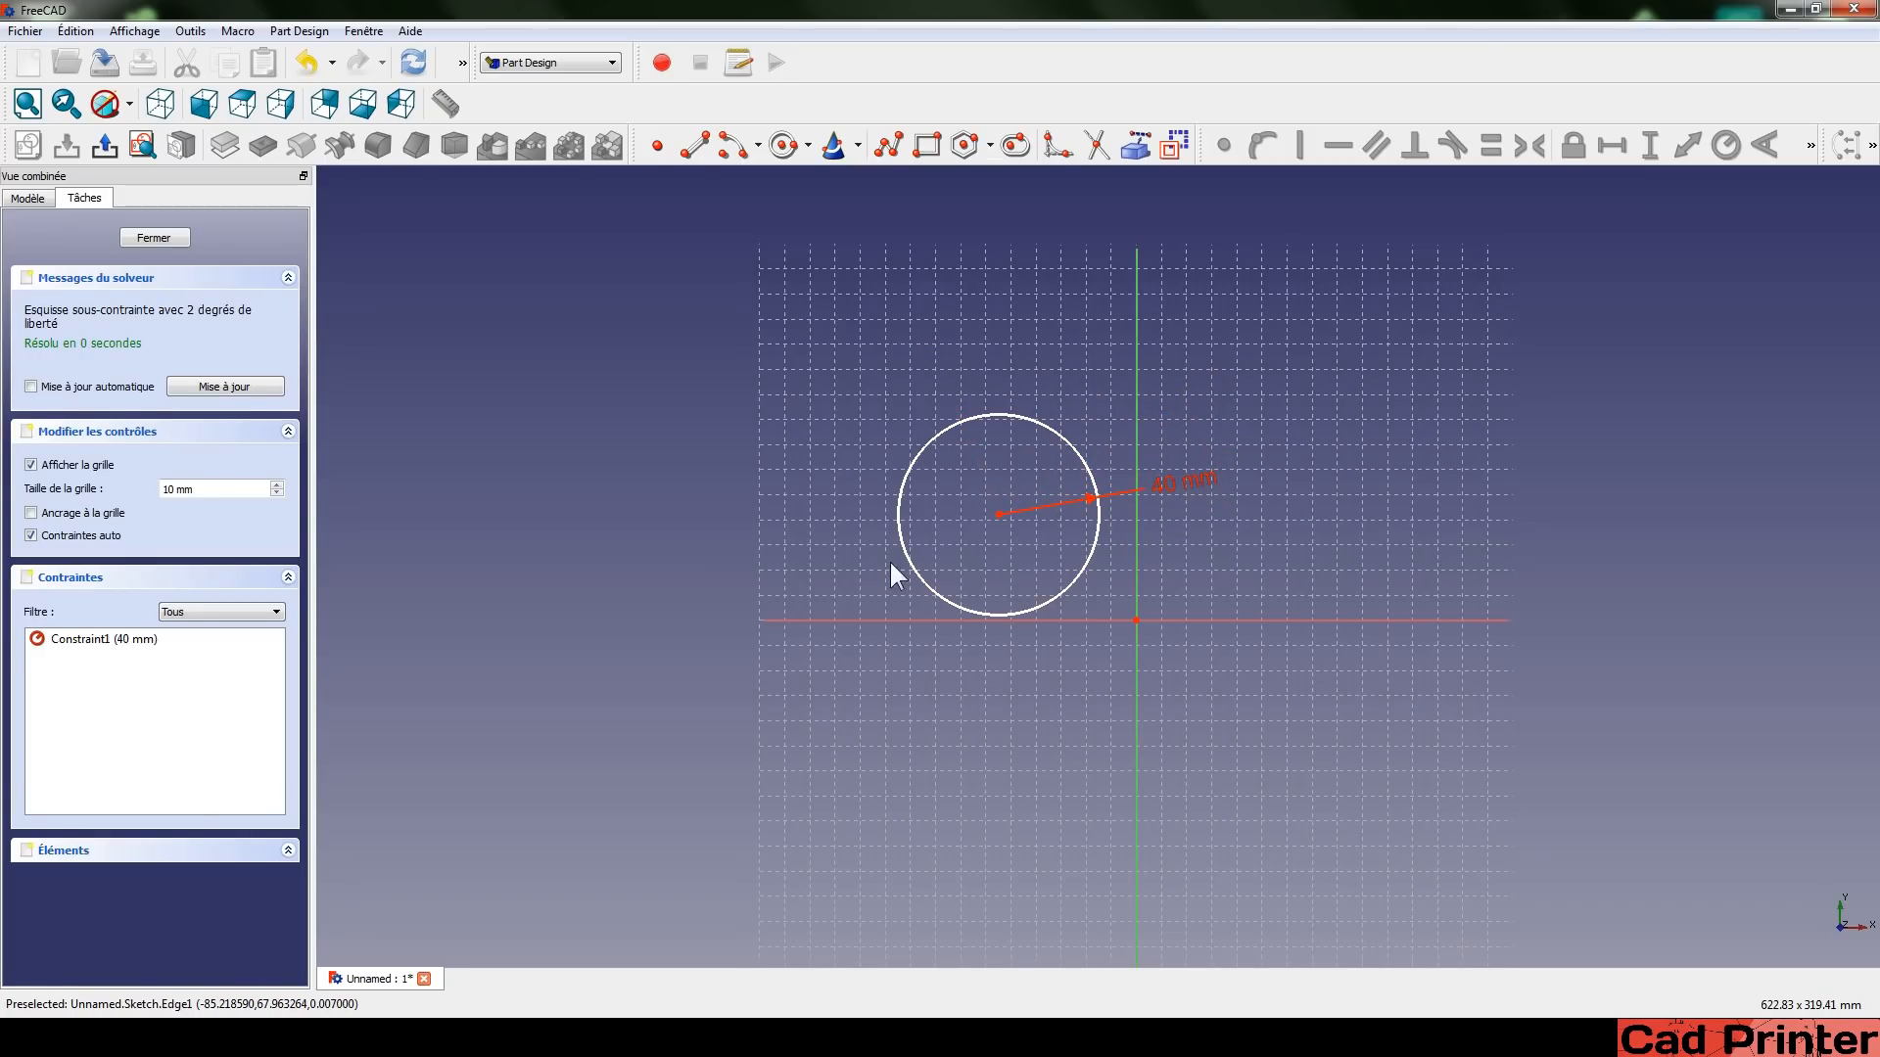
Apply a coincident constraint between the circle's centre point and the sketch origin.
{"action": "scroll", "coordinate": [1077, 558], "scroll_direction": "up", "scroll_amount": 1}
{"action": "middle_click_drag", "start_coordinate": [1114, 386], "coordinate": [1015, 484]}
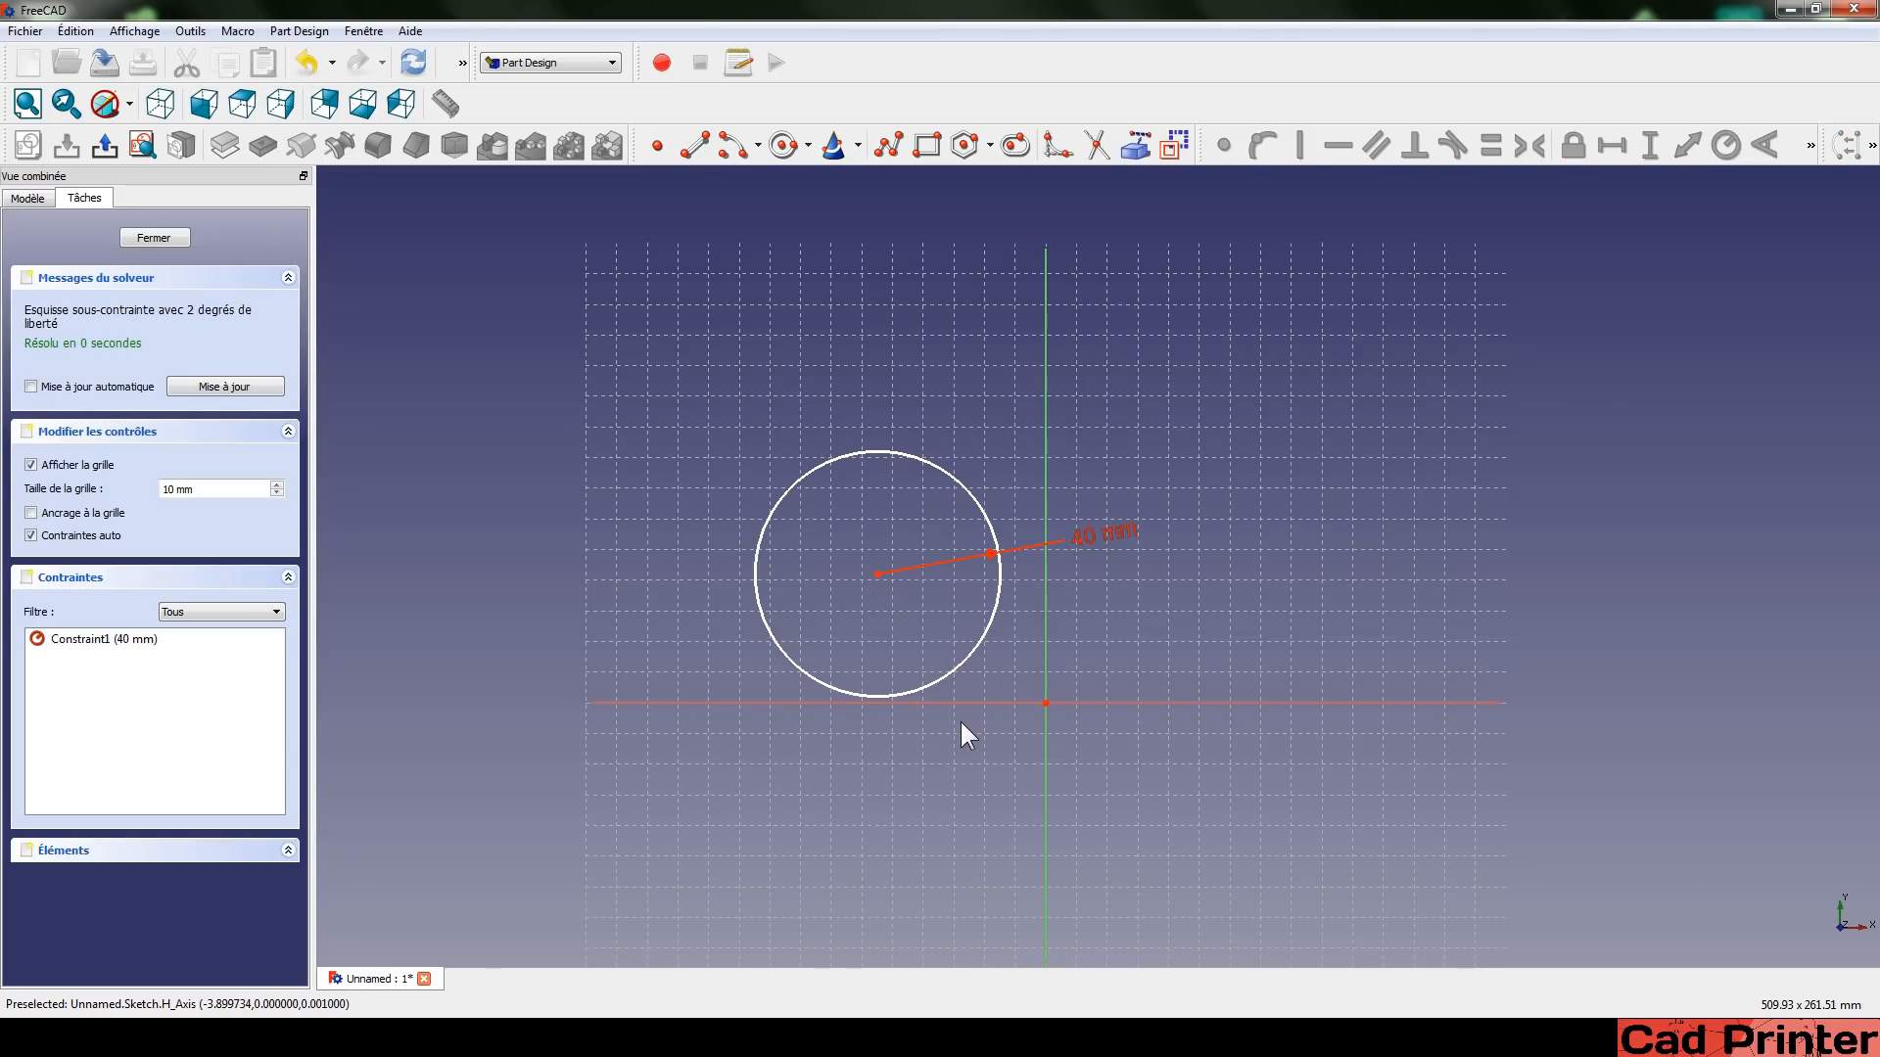
{"action": "left_click", "coordinate": [877, 574]}
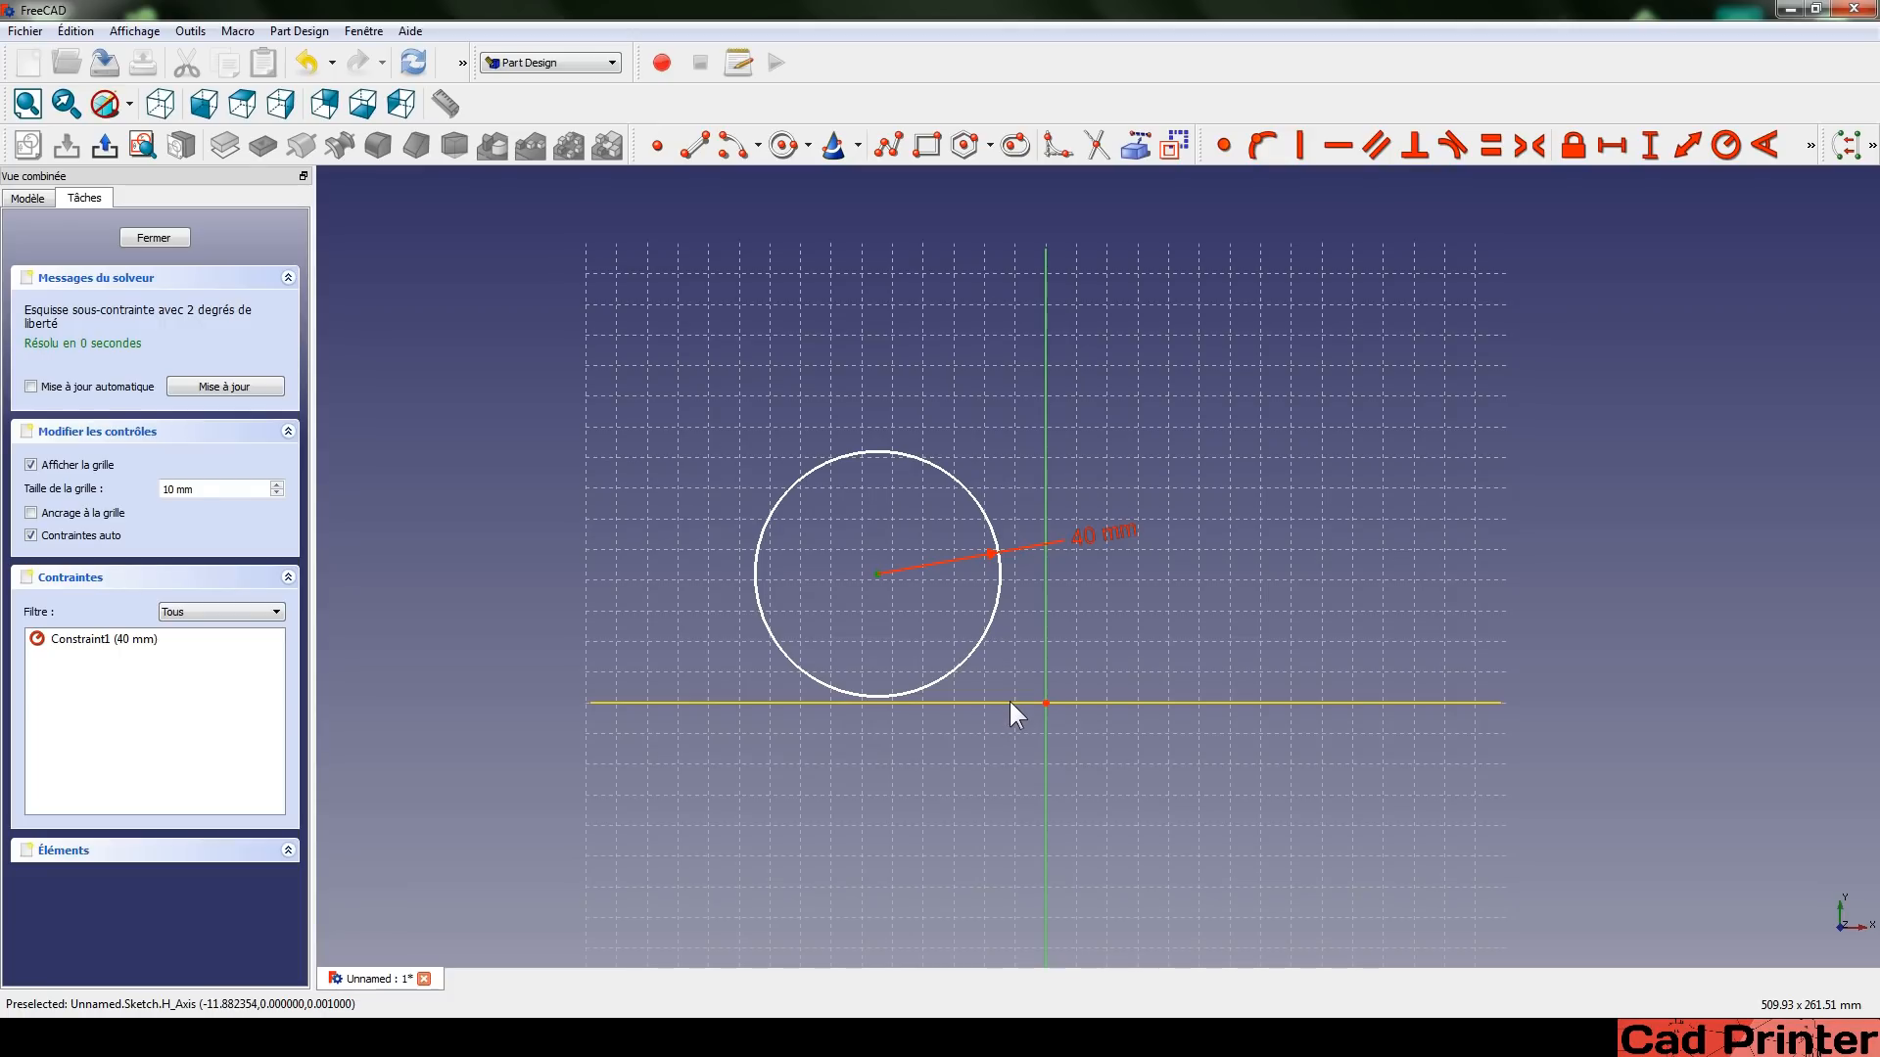
{"action": "left_click", "coordinate": [1046, 701]}
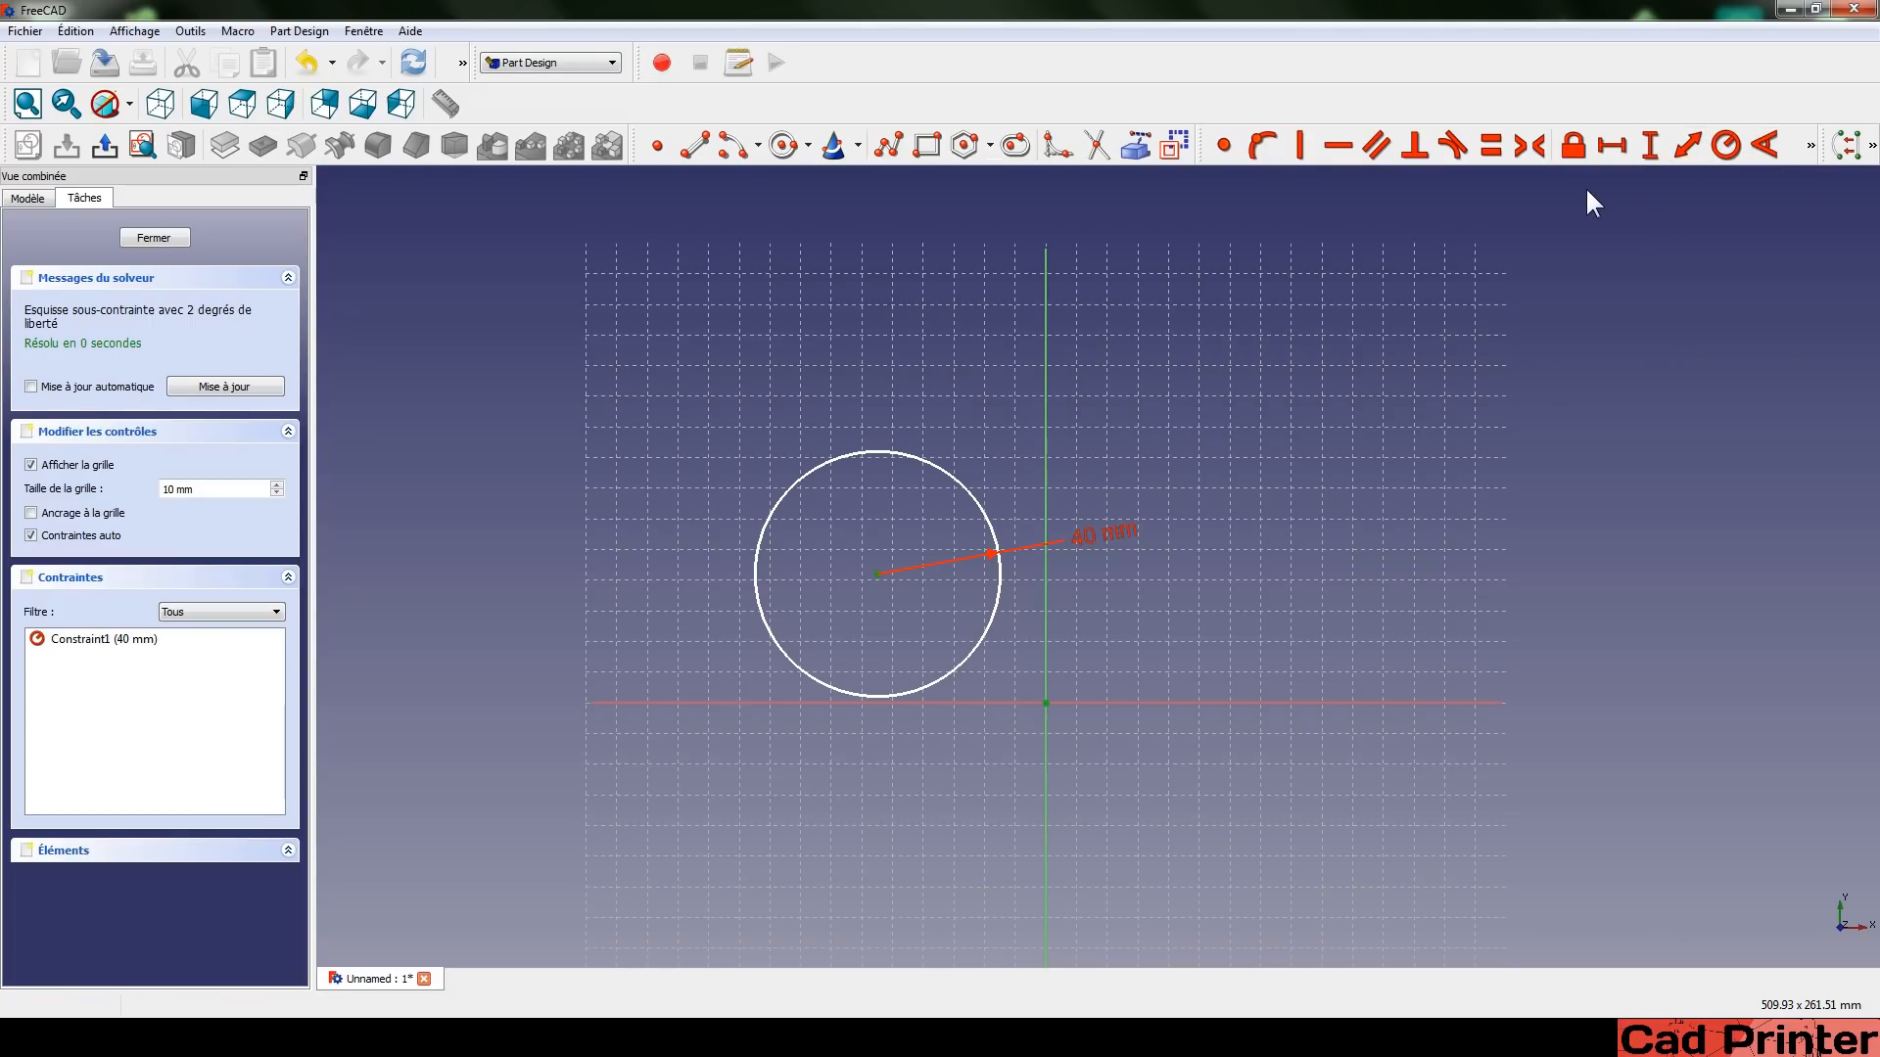
{"action": "left_click", "coordinate": [1224, 145]}
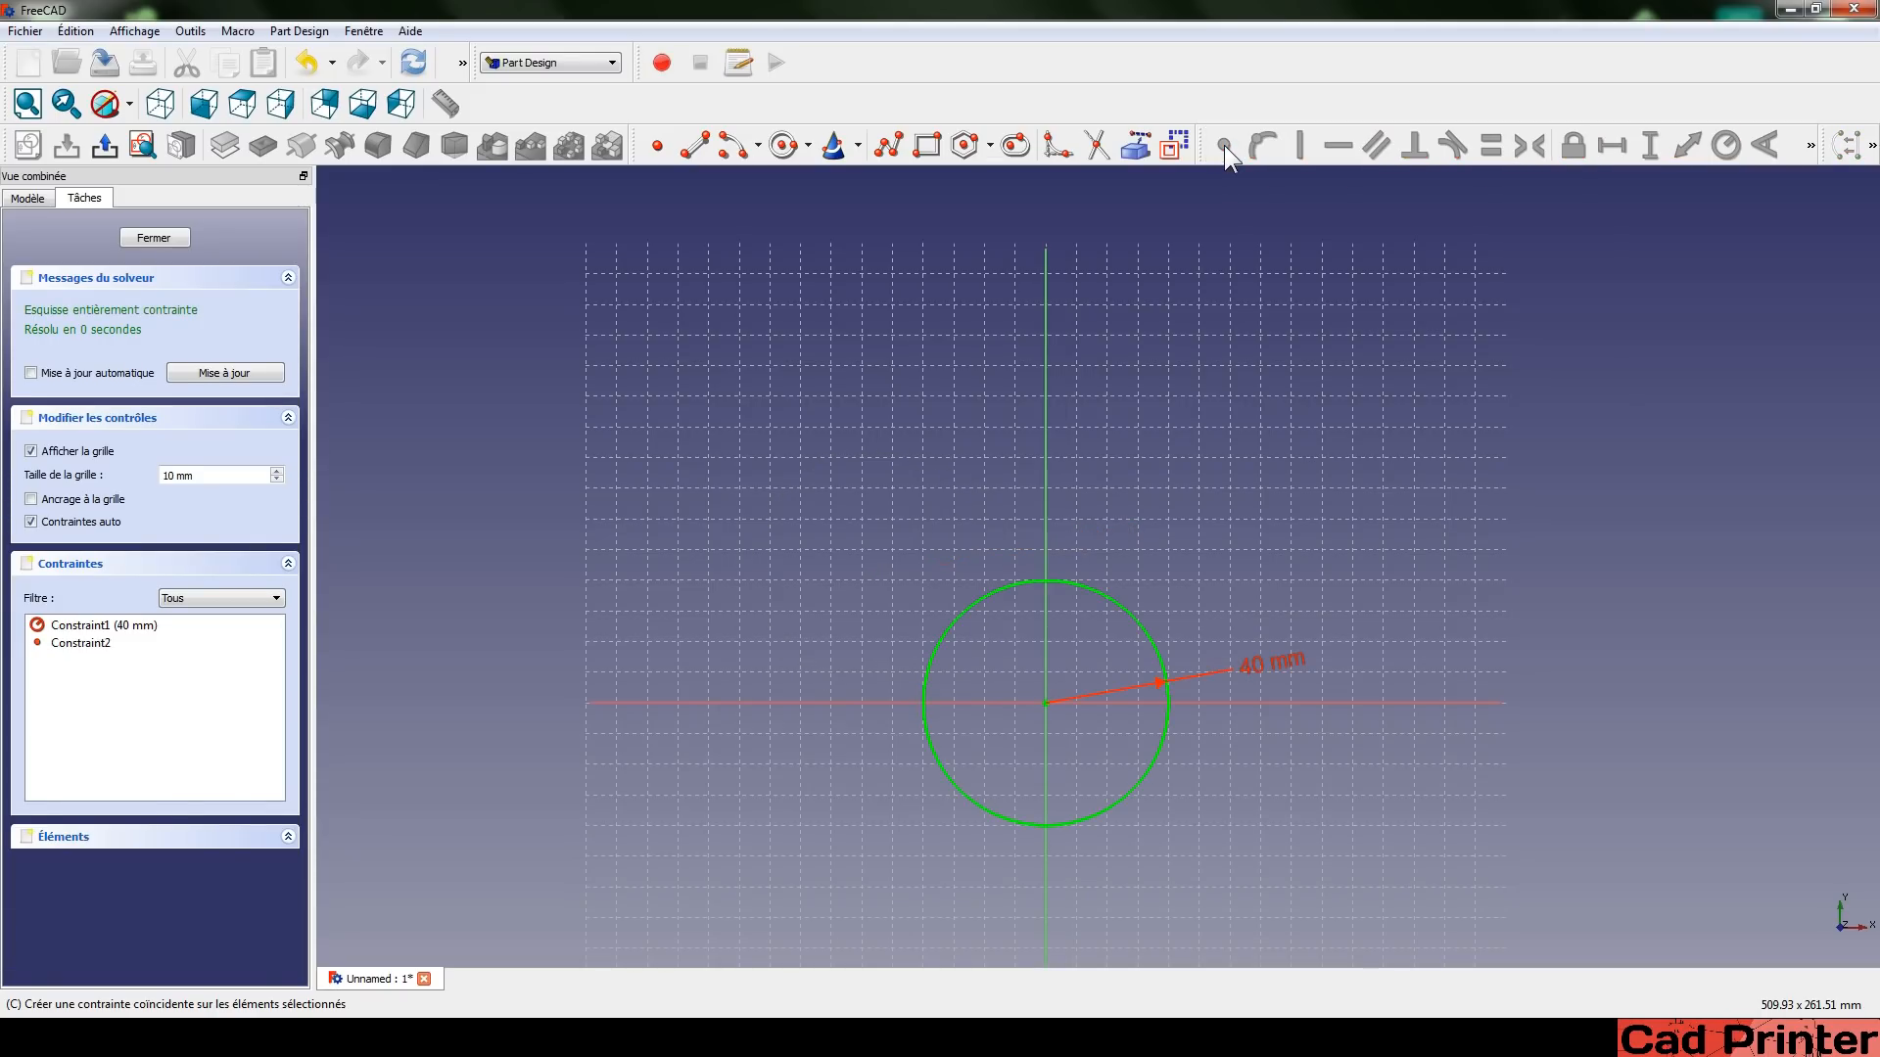
{"action": "key", "text": "v"}
{"action": "key", "text": "f"}
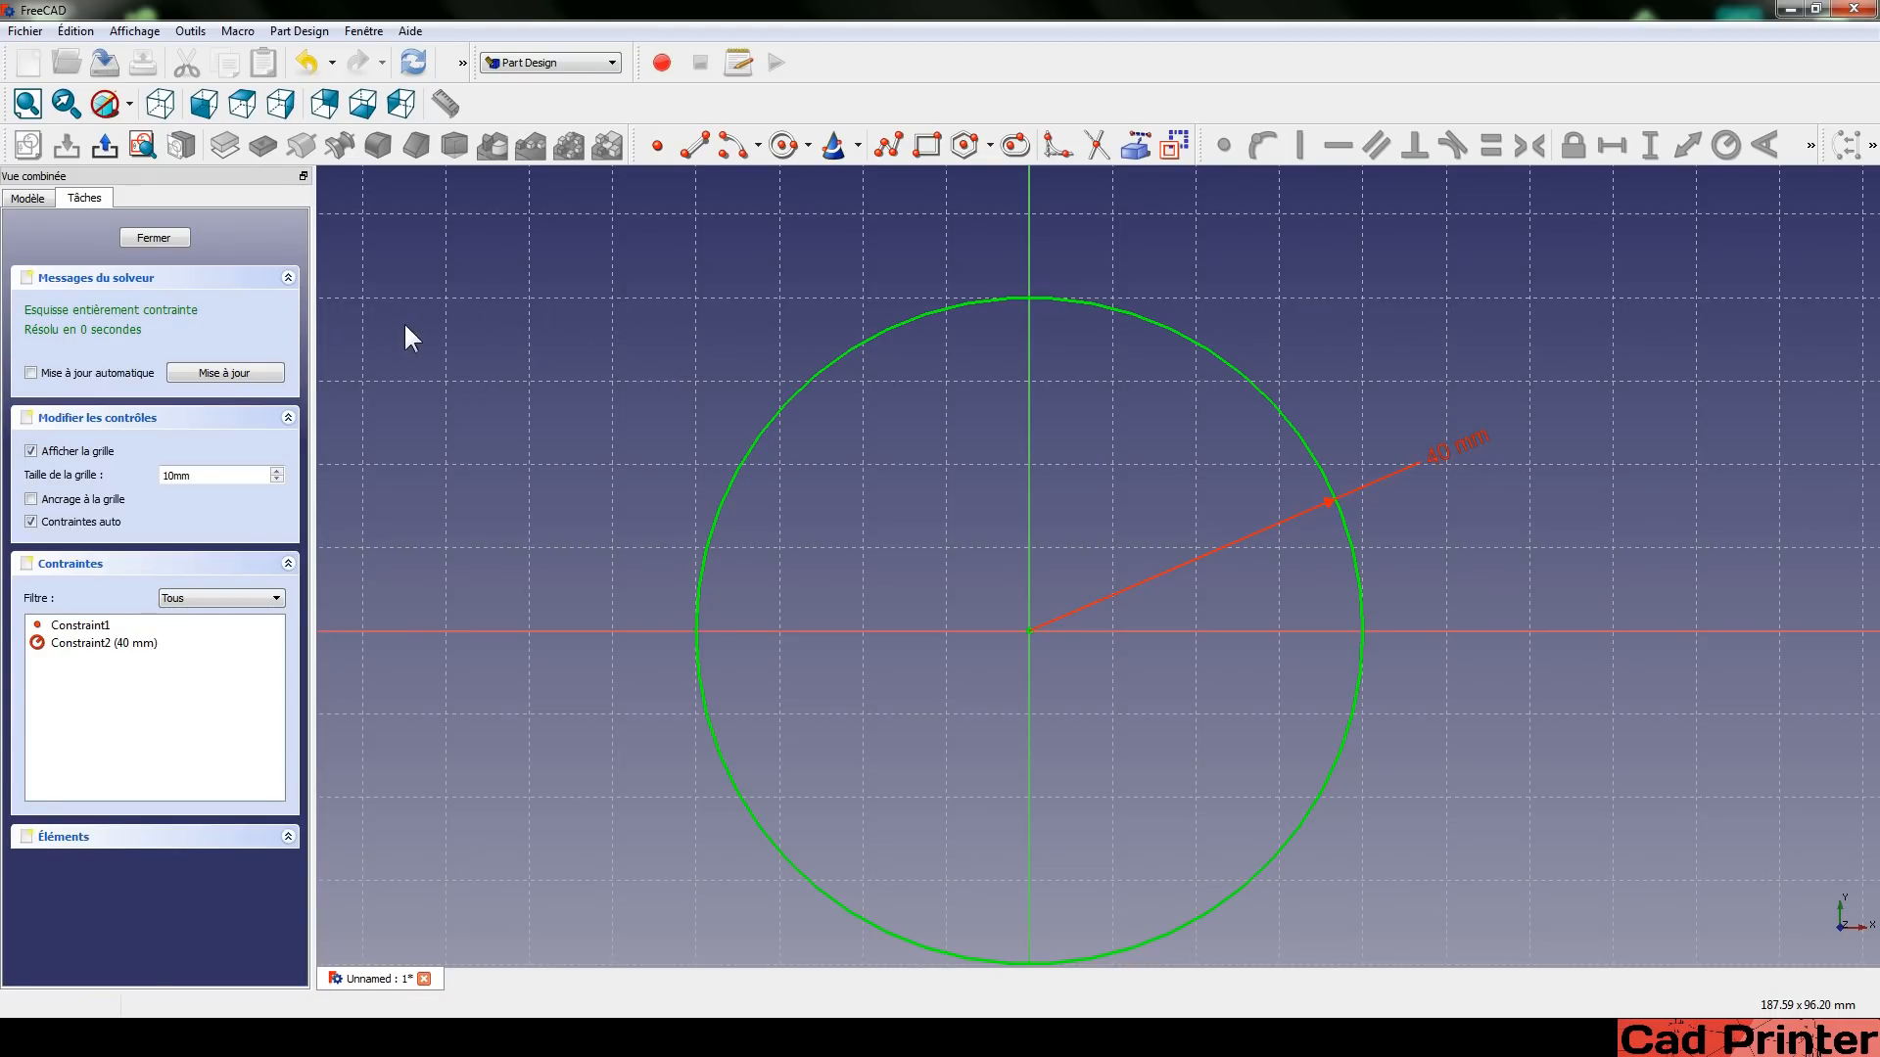
Try to resize the fully constrained circle by its edge, and expand the list of sketch elements.
{"action": "middle_click_drag", "start_coordinate": [1214, 745], "coordinate": [1138, 696]}
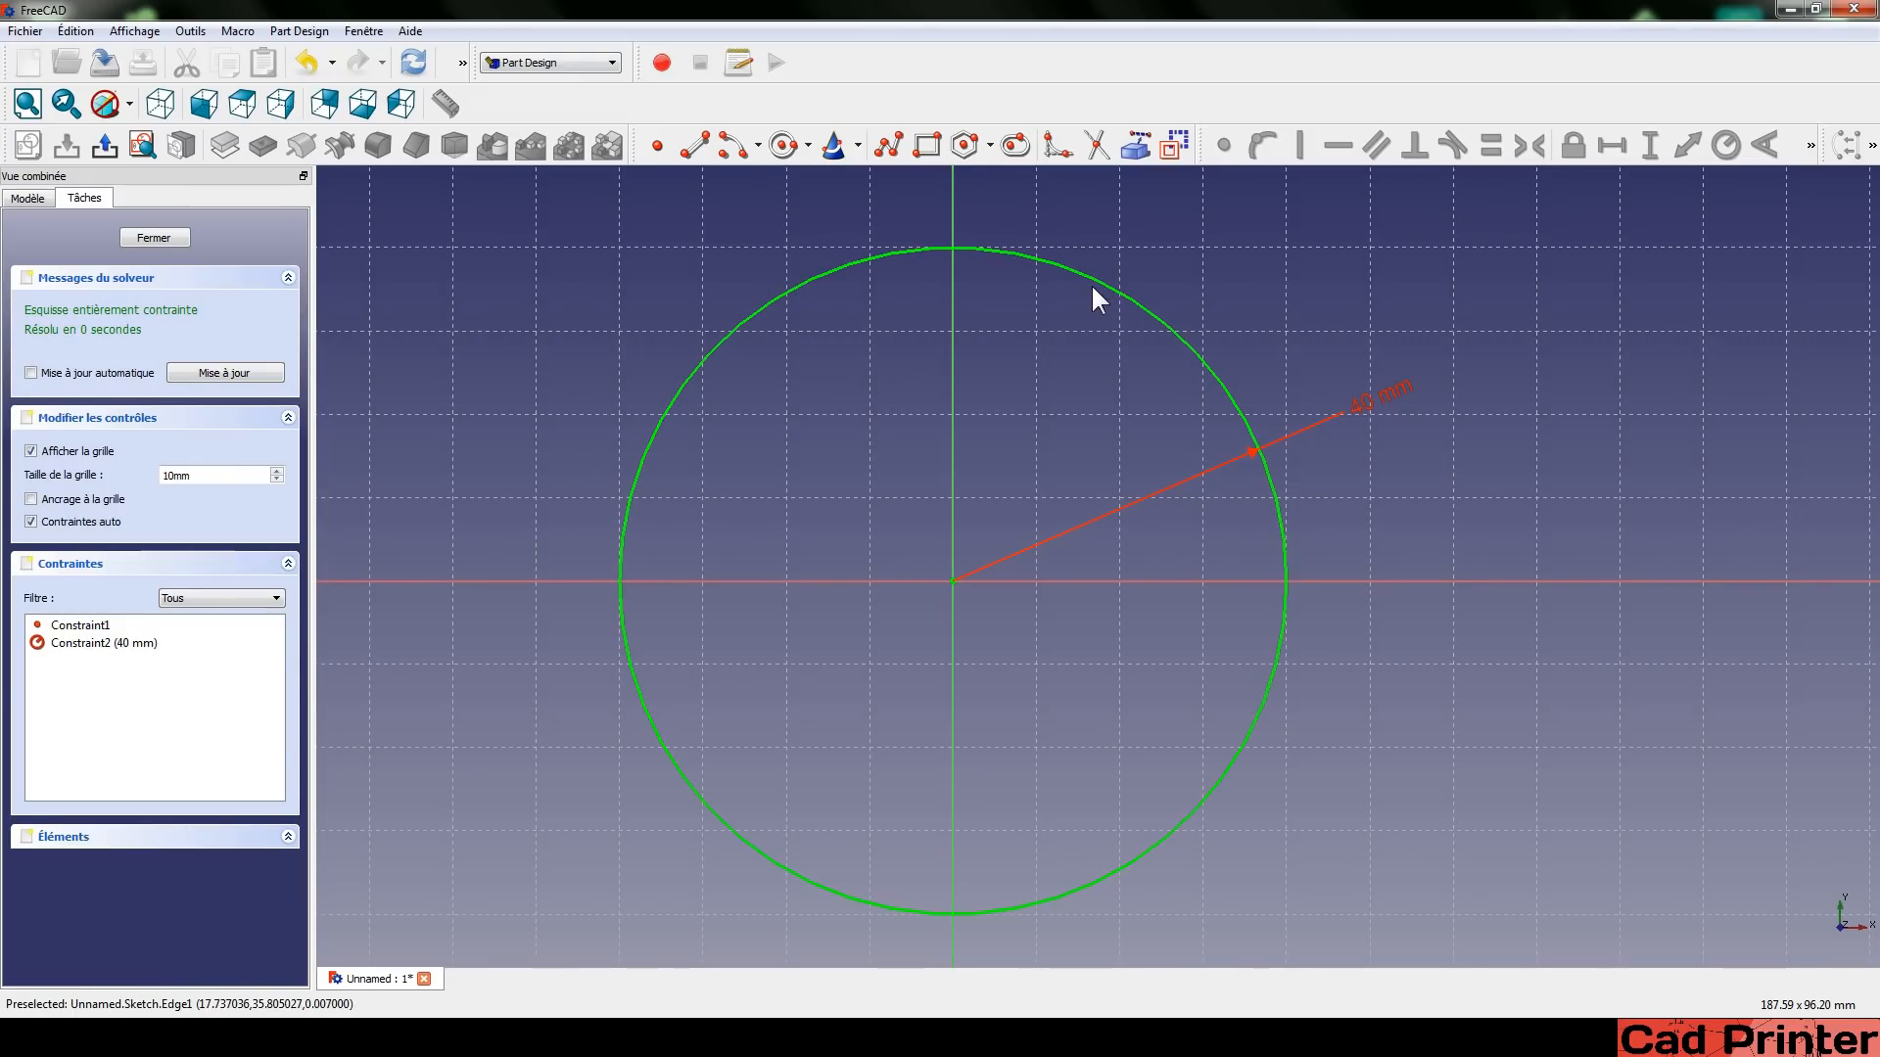
{"action": "left_click_drag", "start_coordinate": [1106, 286], "coordinate": [1200, 309]}
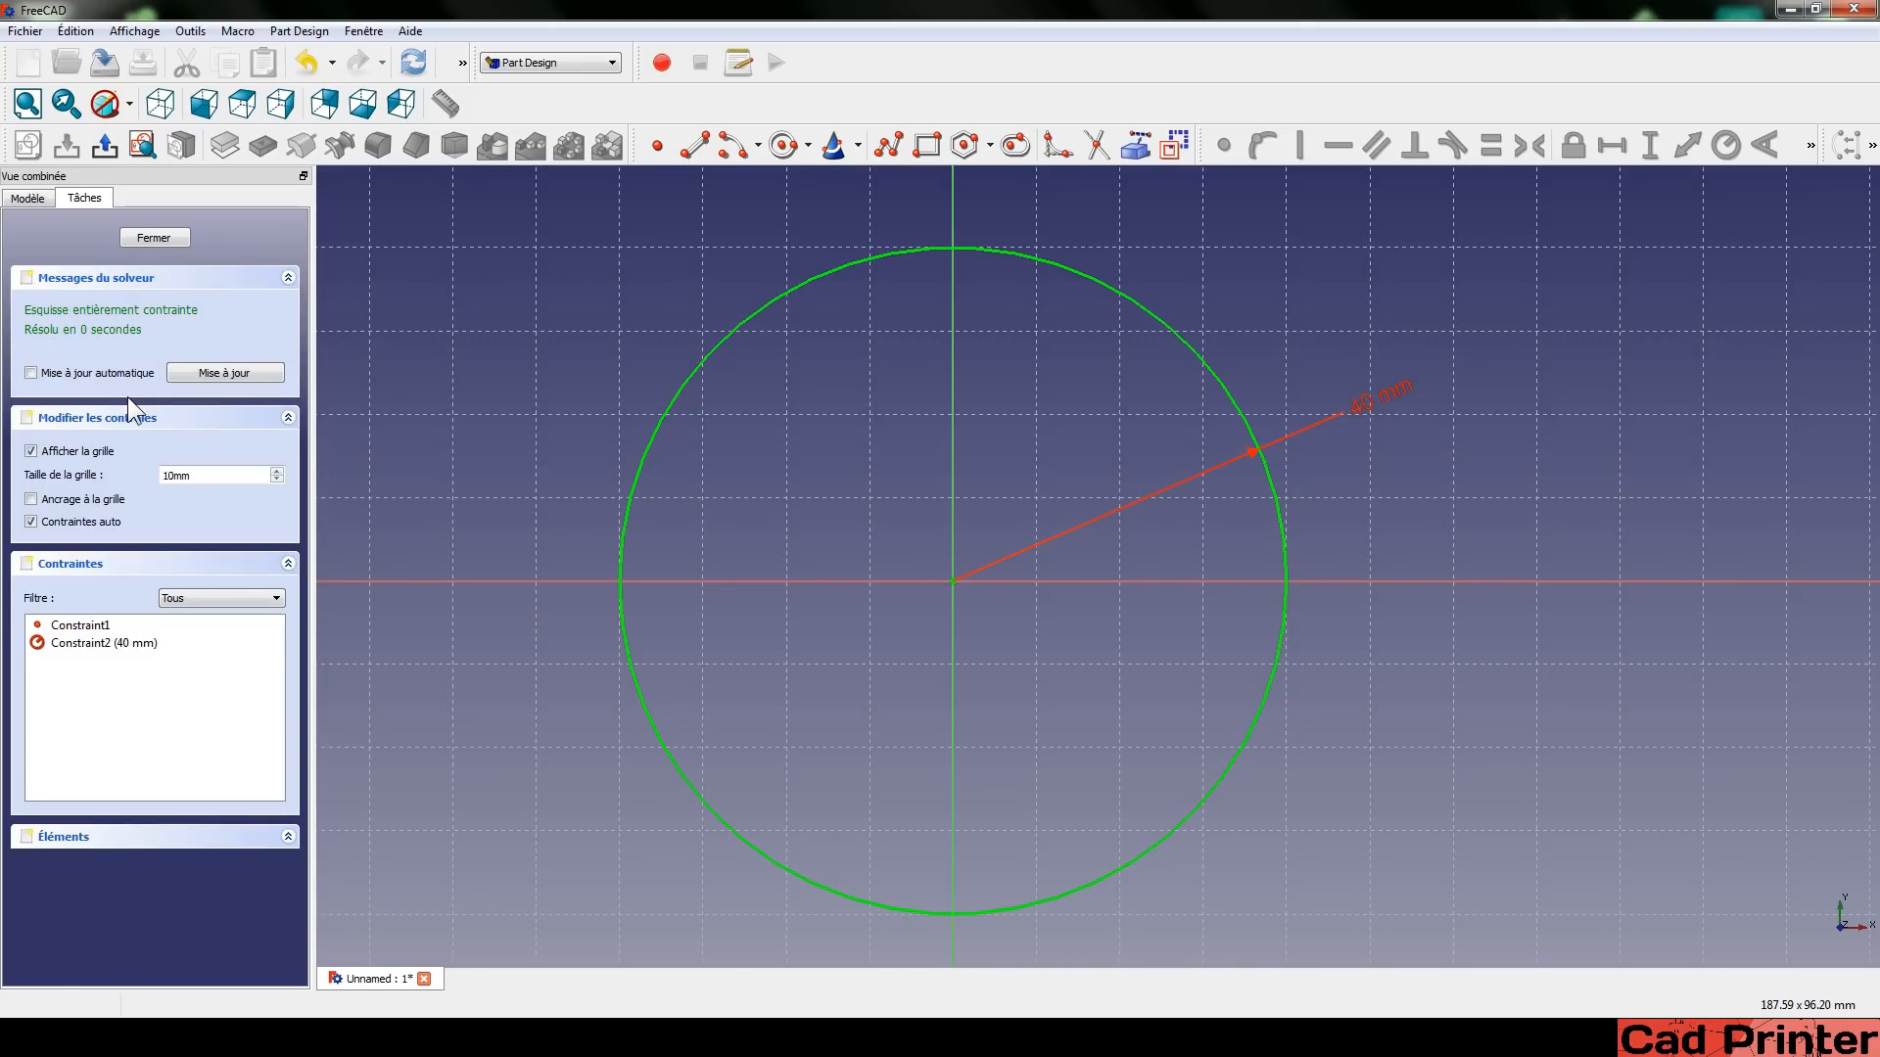
{"action": "left_click", "coordinate": [49, 840]}
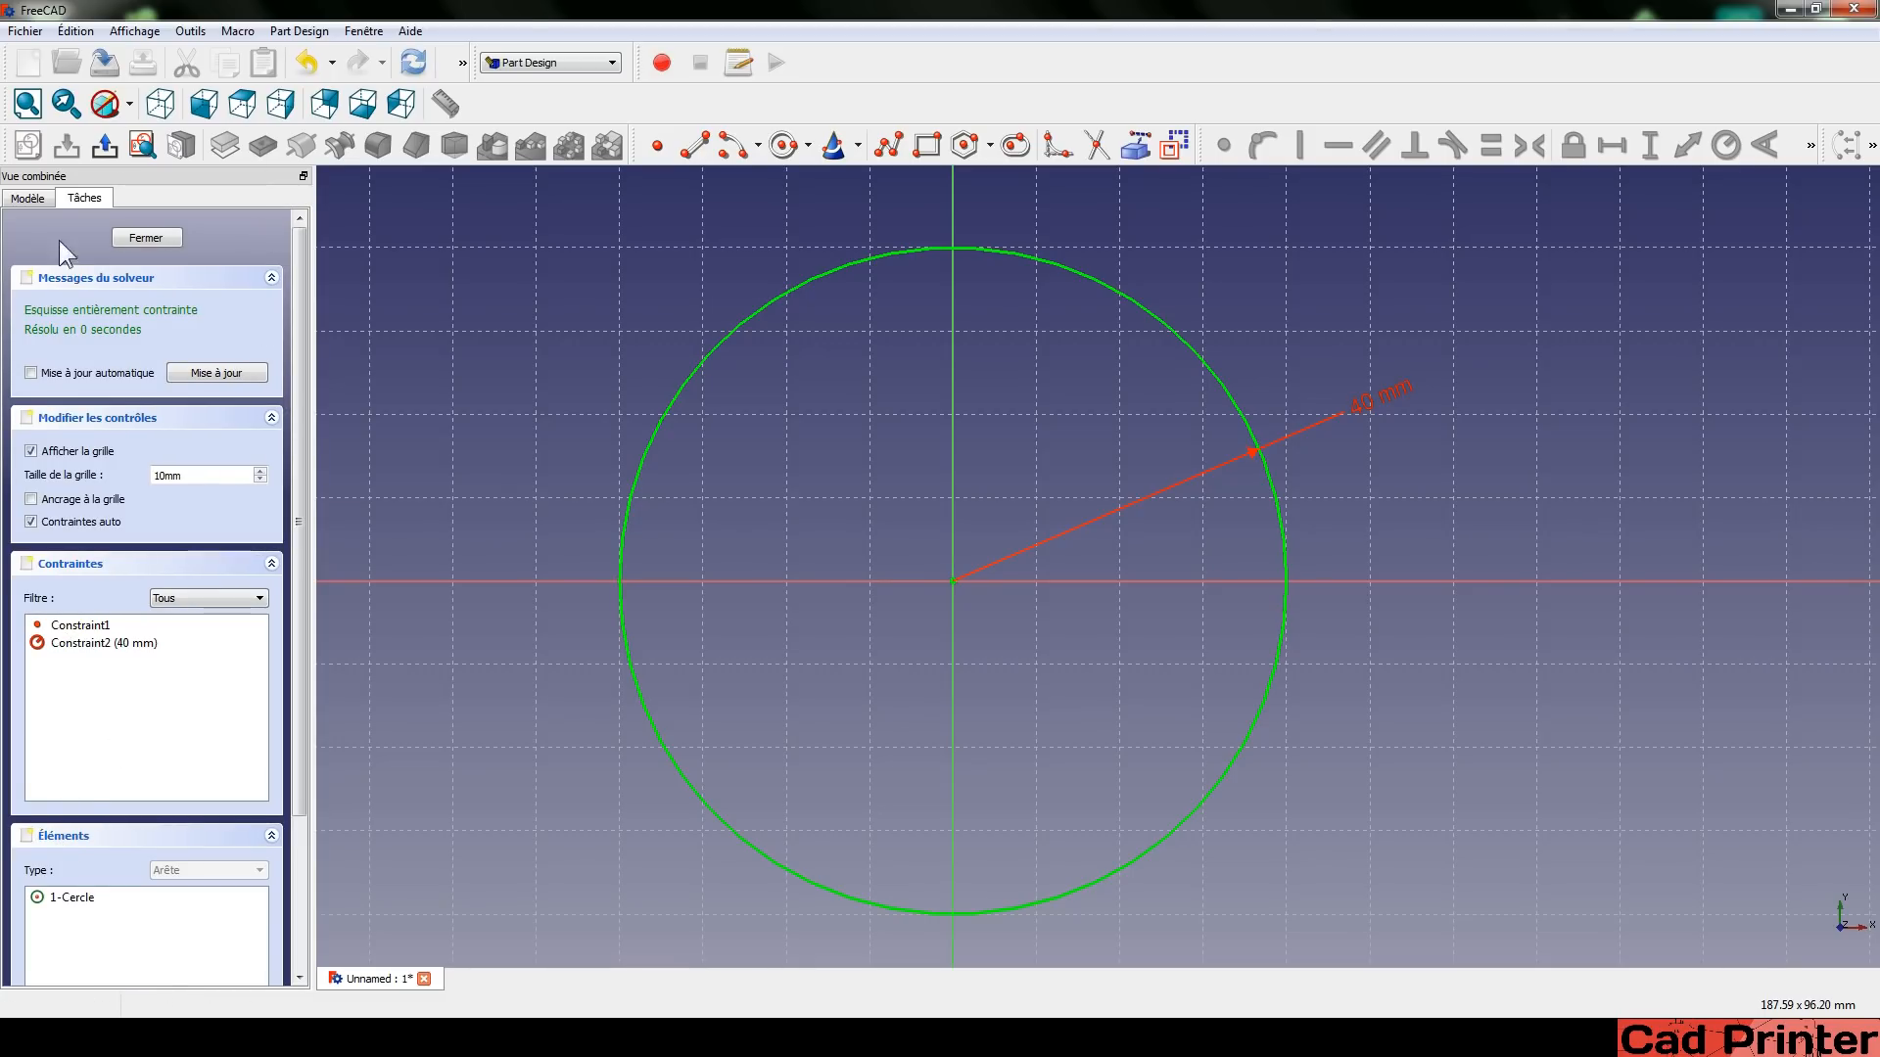
{"action": "scroll", "coordinate": [116, 572], "scroll_direction": "down", "scroll_amount": 3}
{"action": "scroll", "coordinate": [113, 511], "scroll_direction": "up", "scroll_amount": 3}
Delete the circle's 40 mm radius constraint and shrink the circle slightly by its edge.
{"action": "left_click", "coordinate": [1358, 406]}
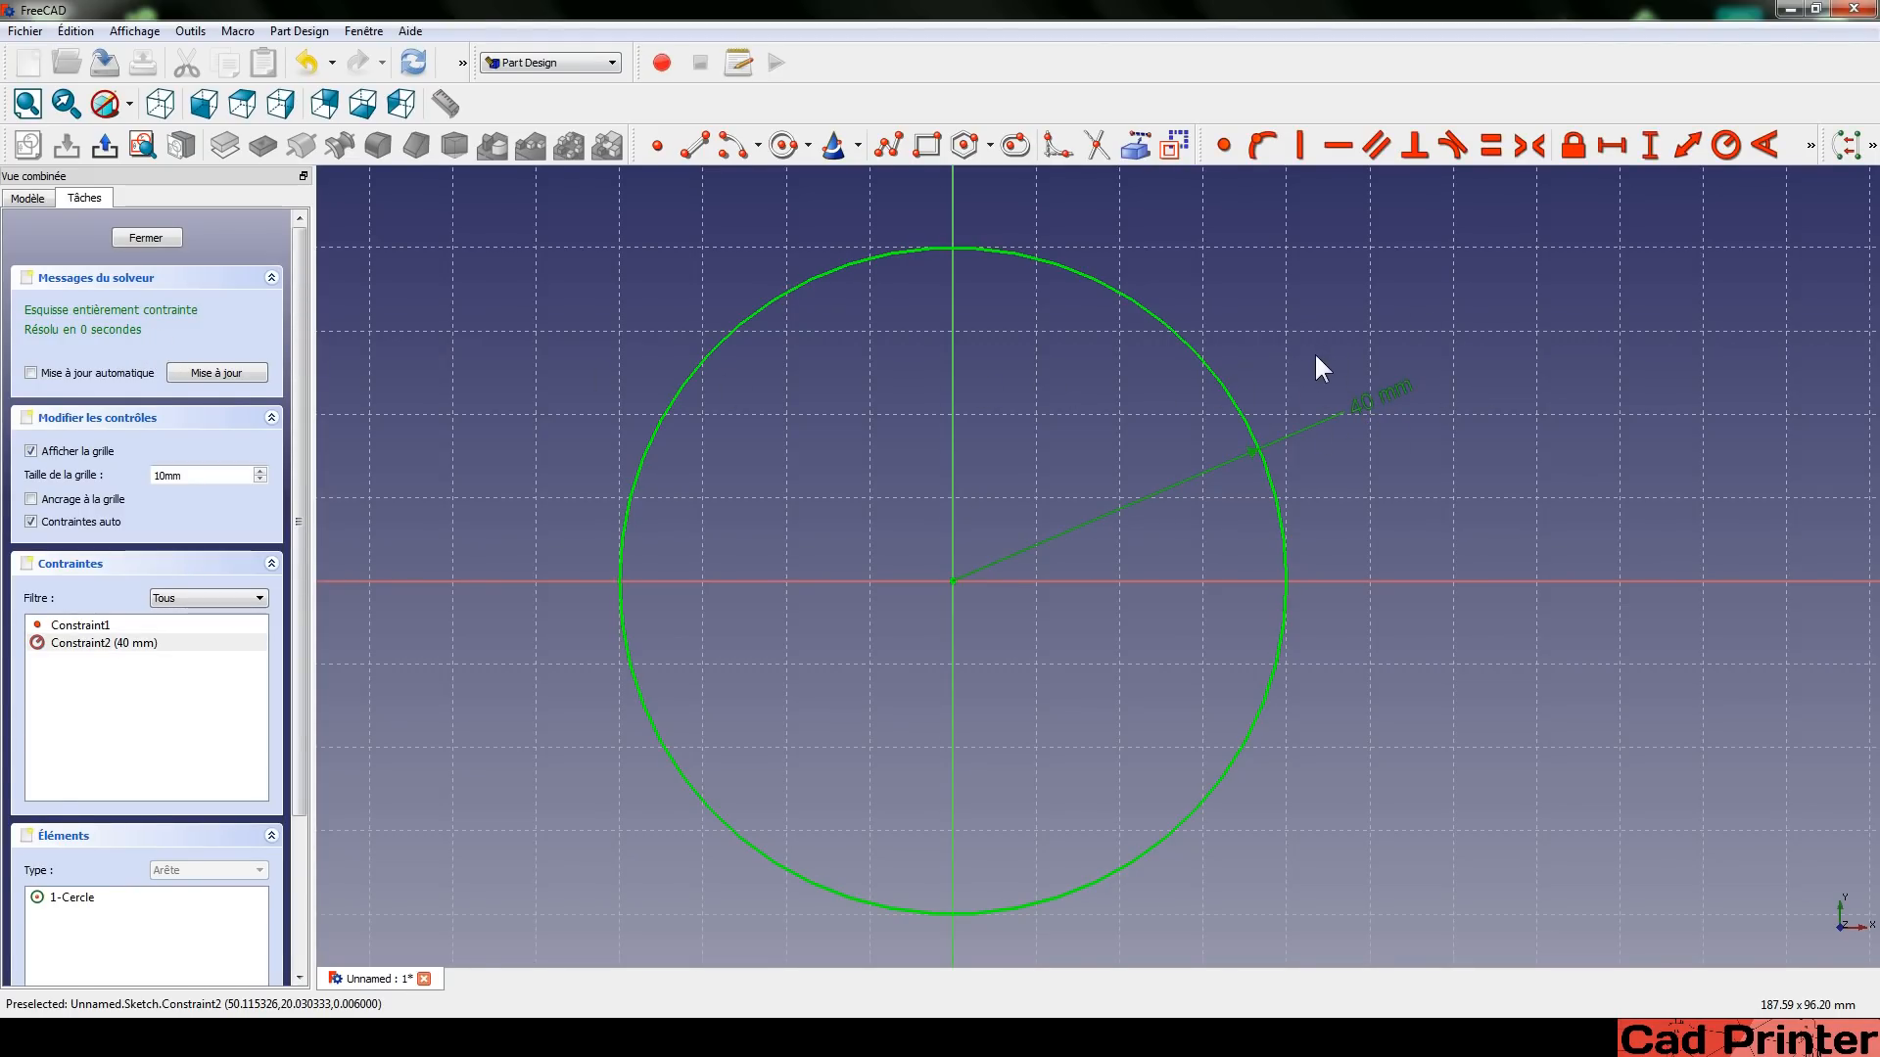
{"action": "key", "text": "Delete"}
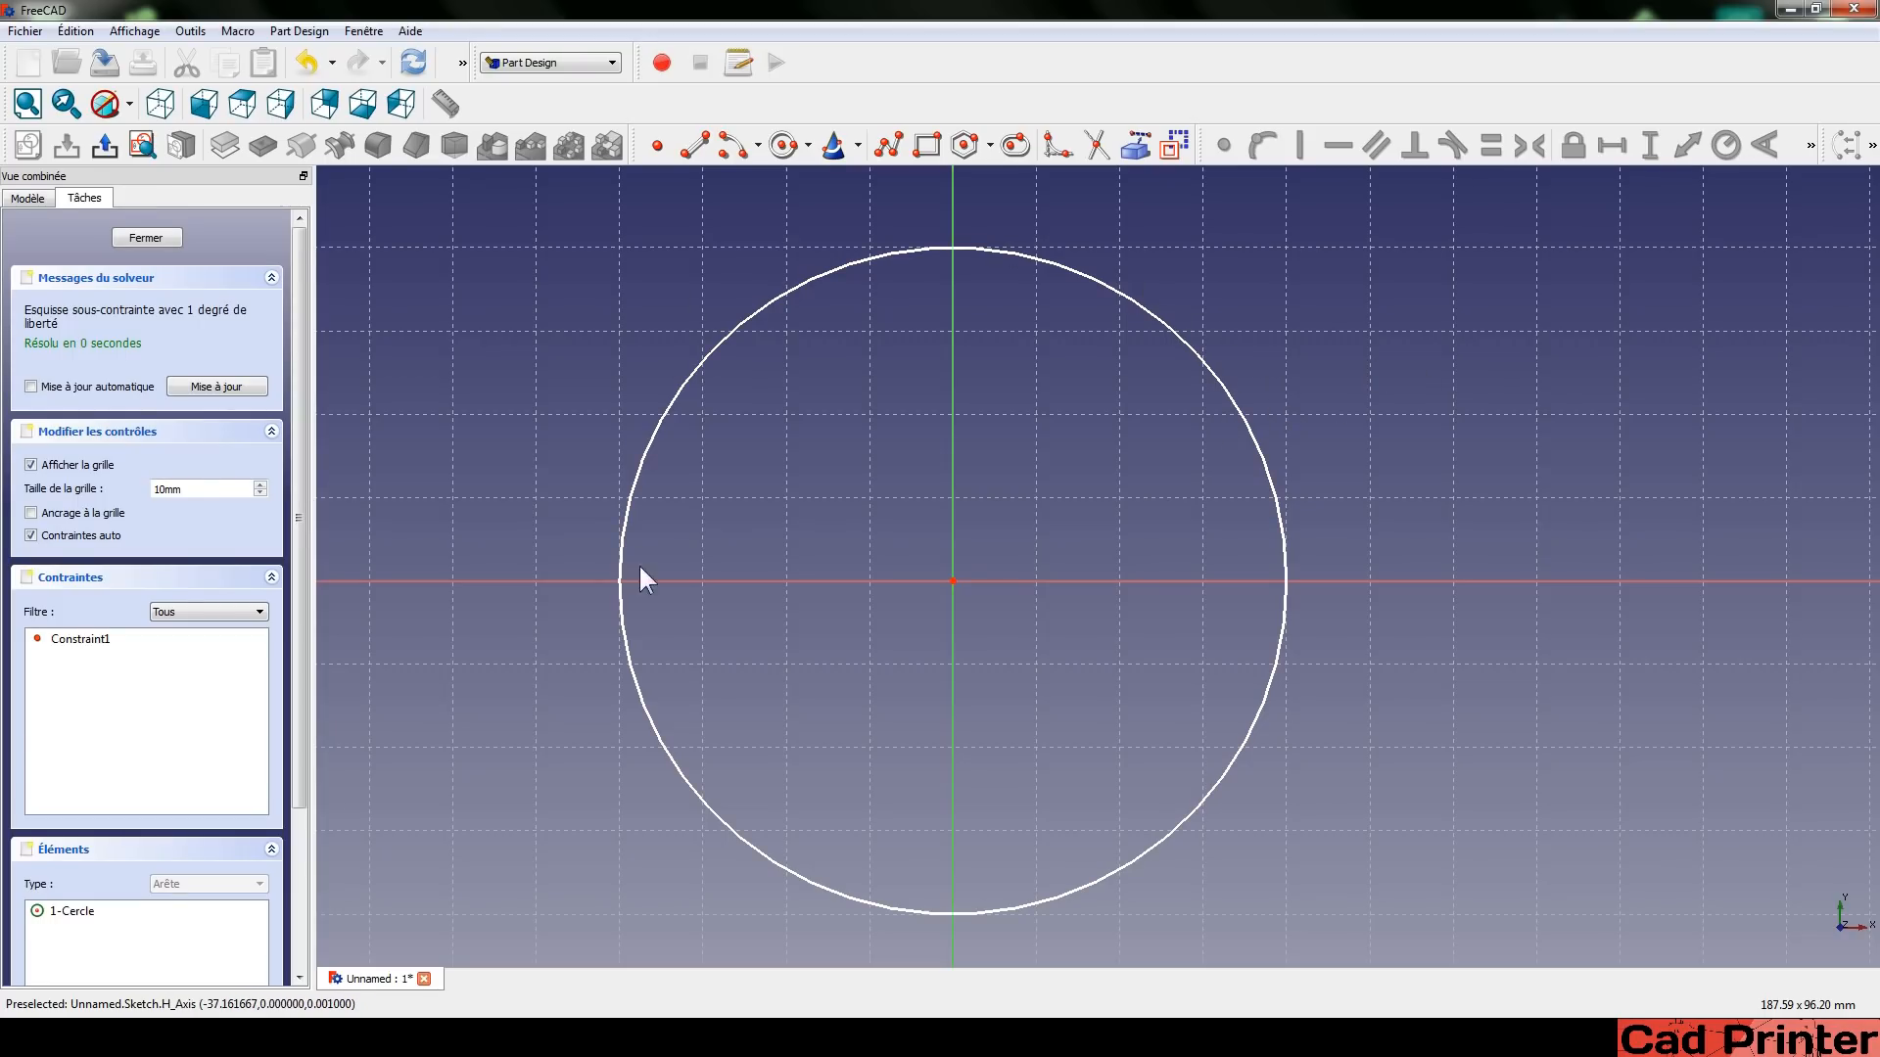
{"action": "mouse_move", "coordinate": [1231, 397]}
{"action": "left_mouse_down"}
{"action": "mouse_move", "coordinate": [1158, 442]}
{"action": "mouse_move", "coordinate": [1241, 428]}
{"action": "left_mouse_up"}
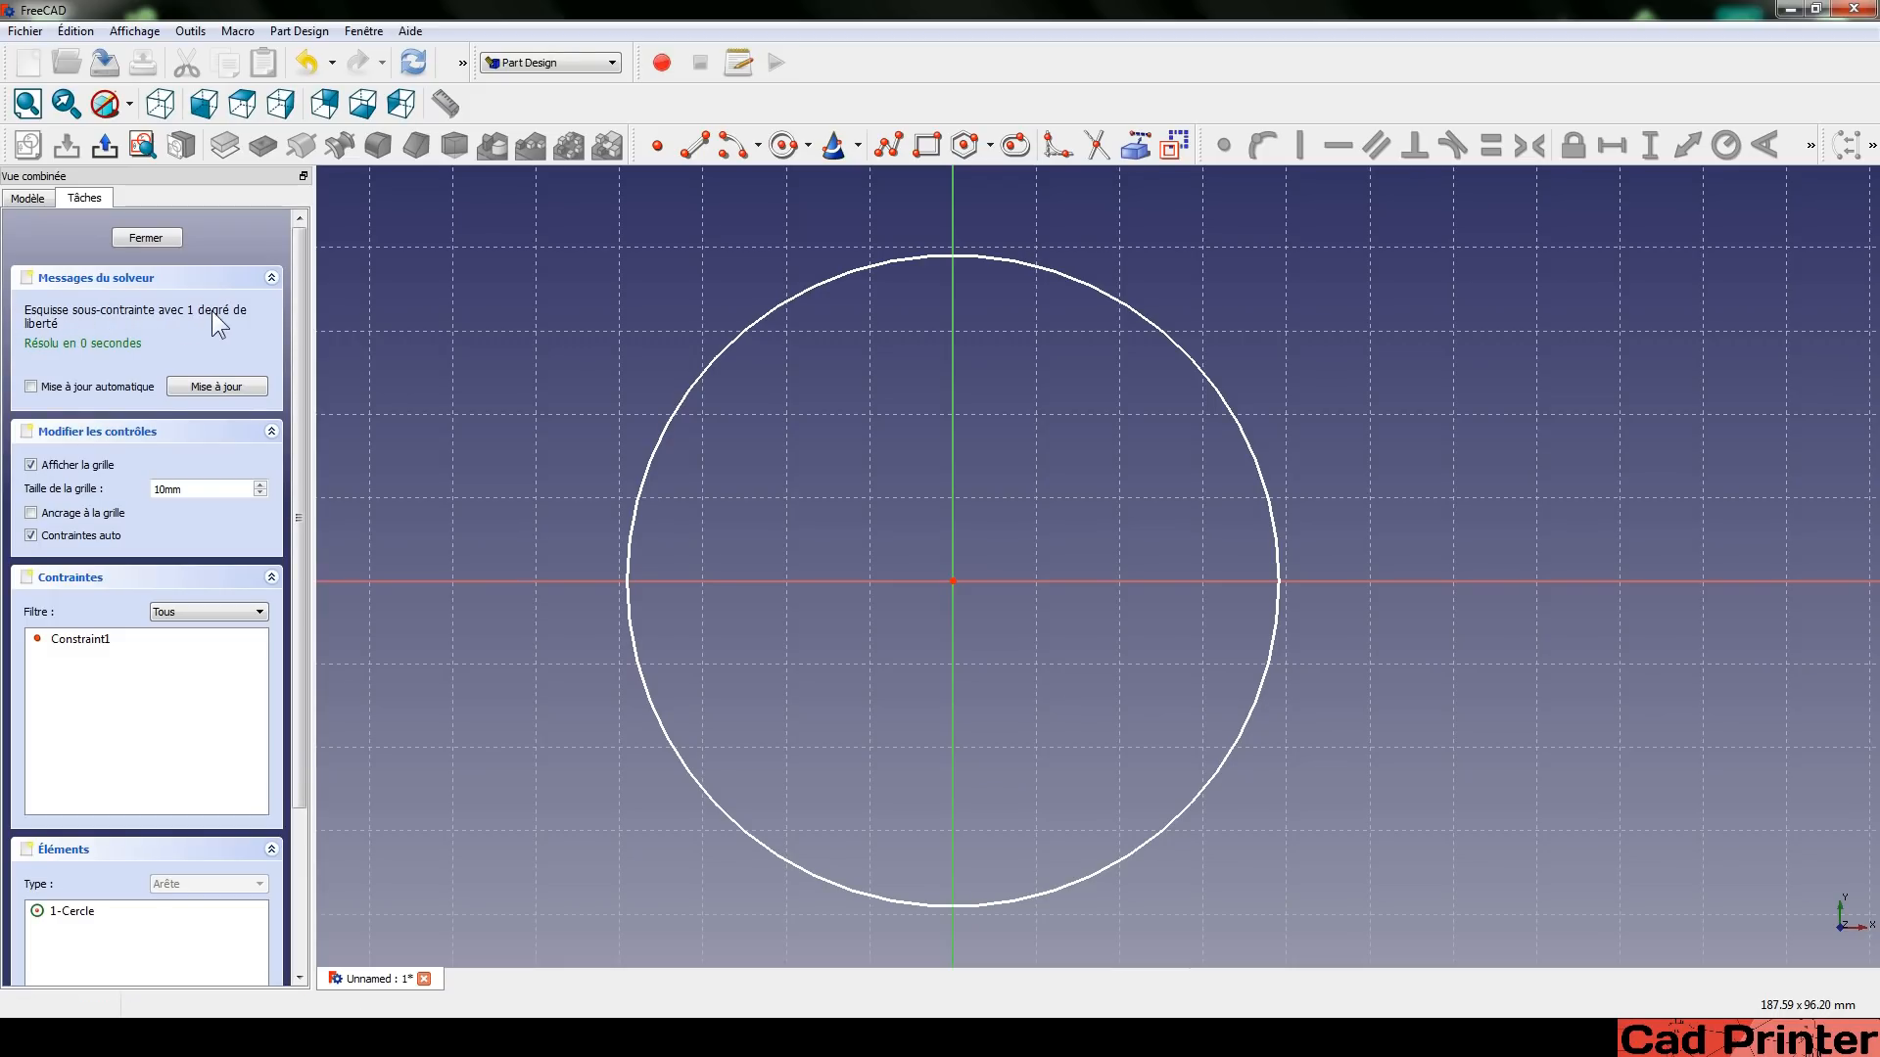
{"action": "left_click_drag", "start_coordinate": [1192, 358], "coordinate": [1223, 404]}
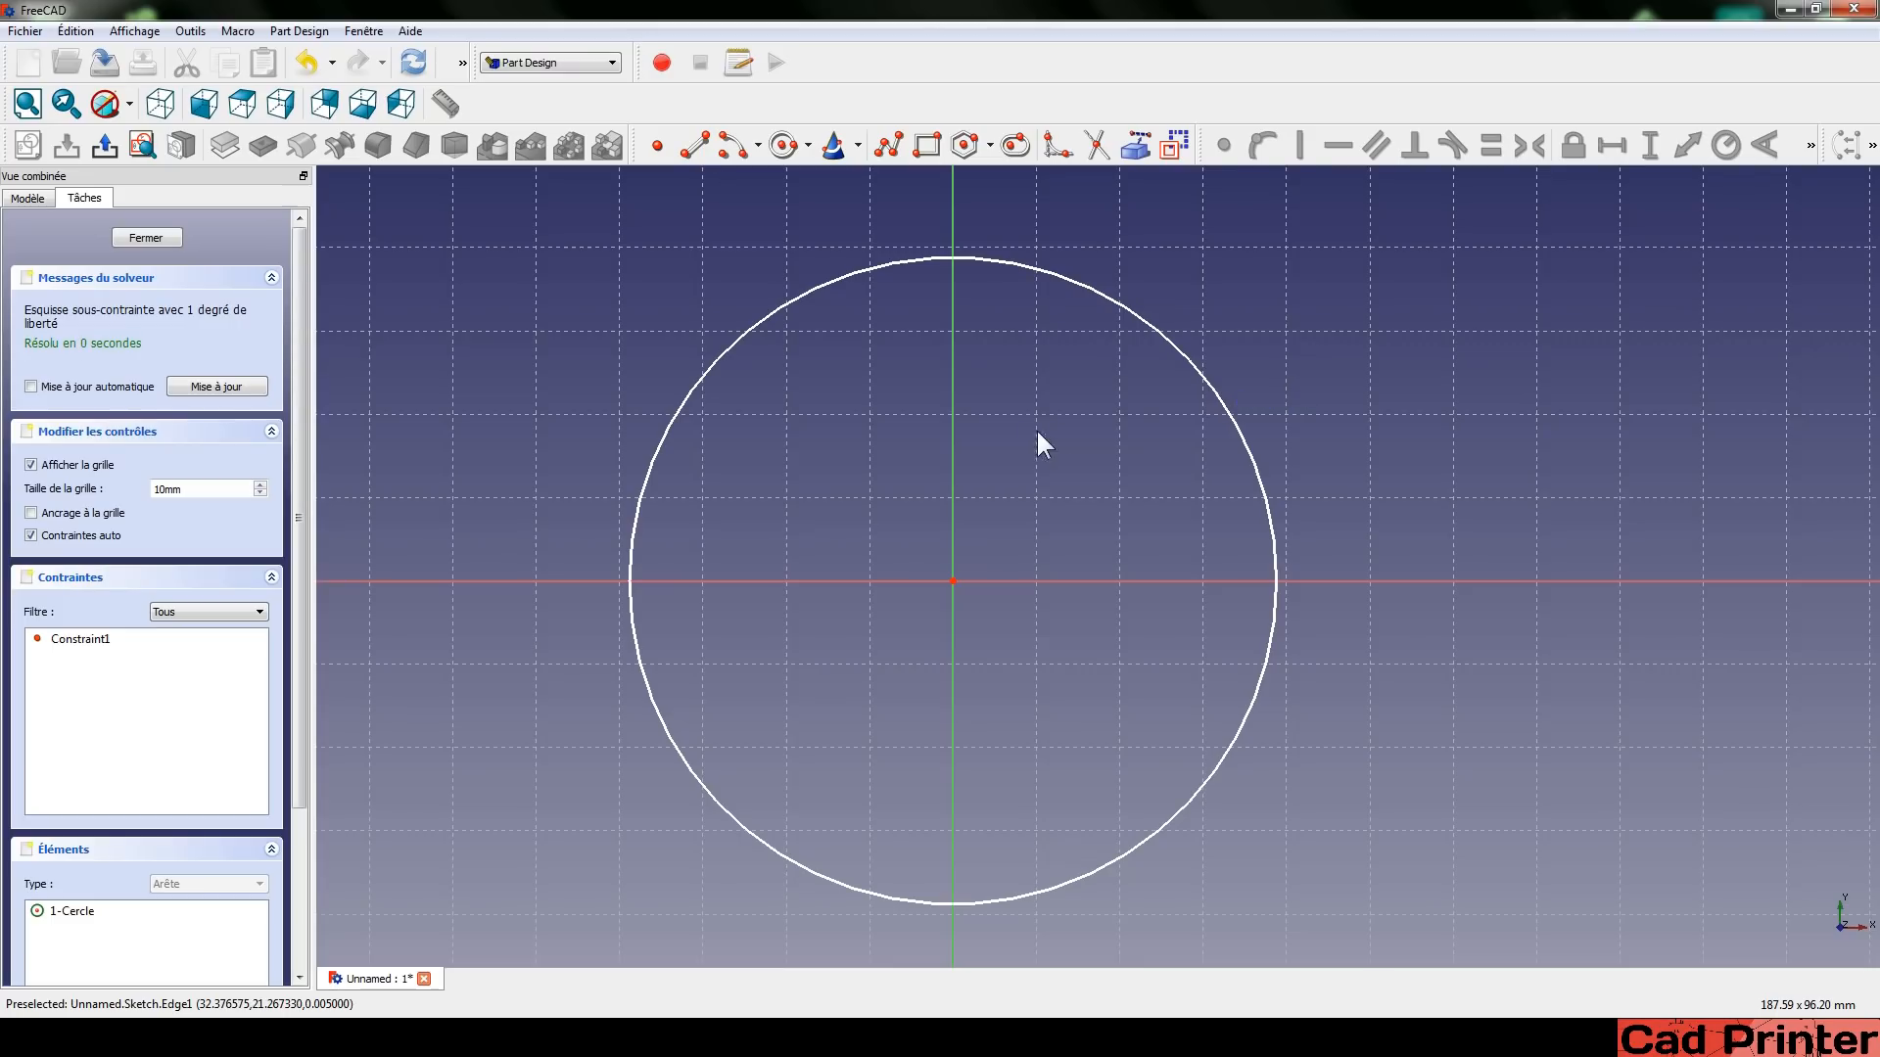
Constrain the circle's radius to 40 mm and reposition its dimension label at a slight upward angle outside the edge.
{"action": "left_click", "coordinate": [1220, 402]}
{"action": "left_click", "coordinate": [1723, 148]}
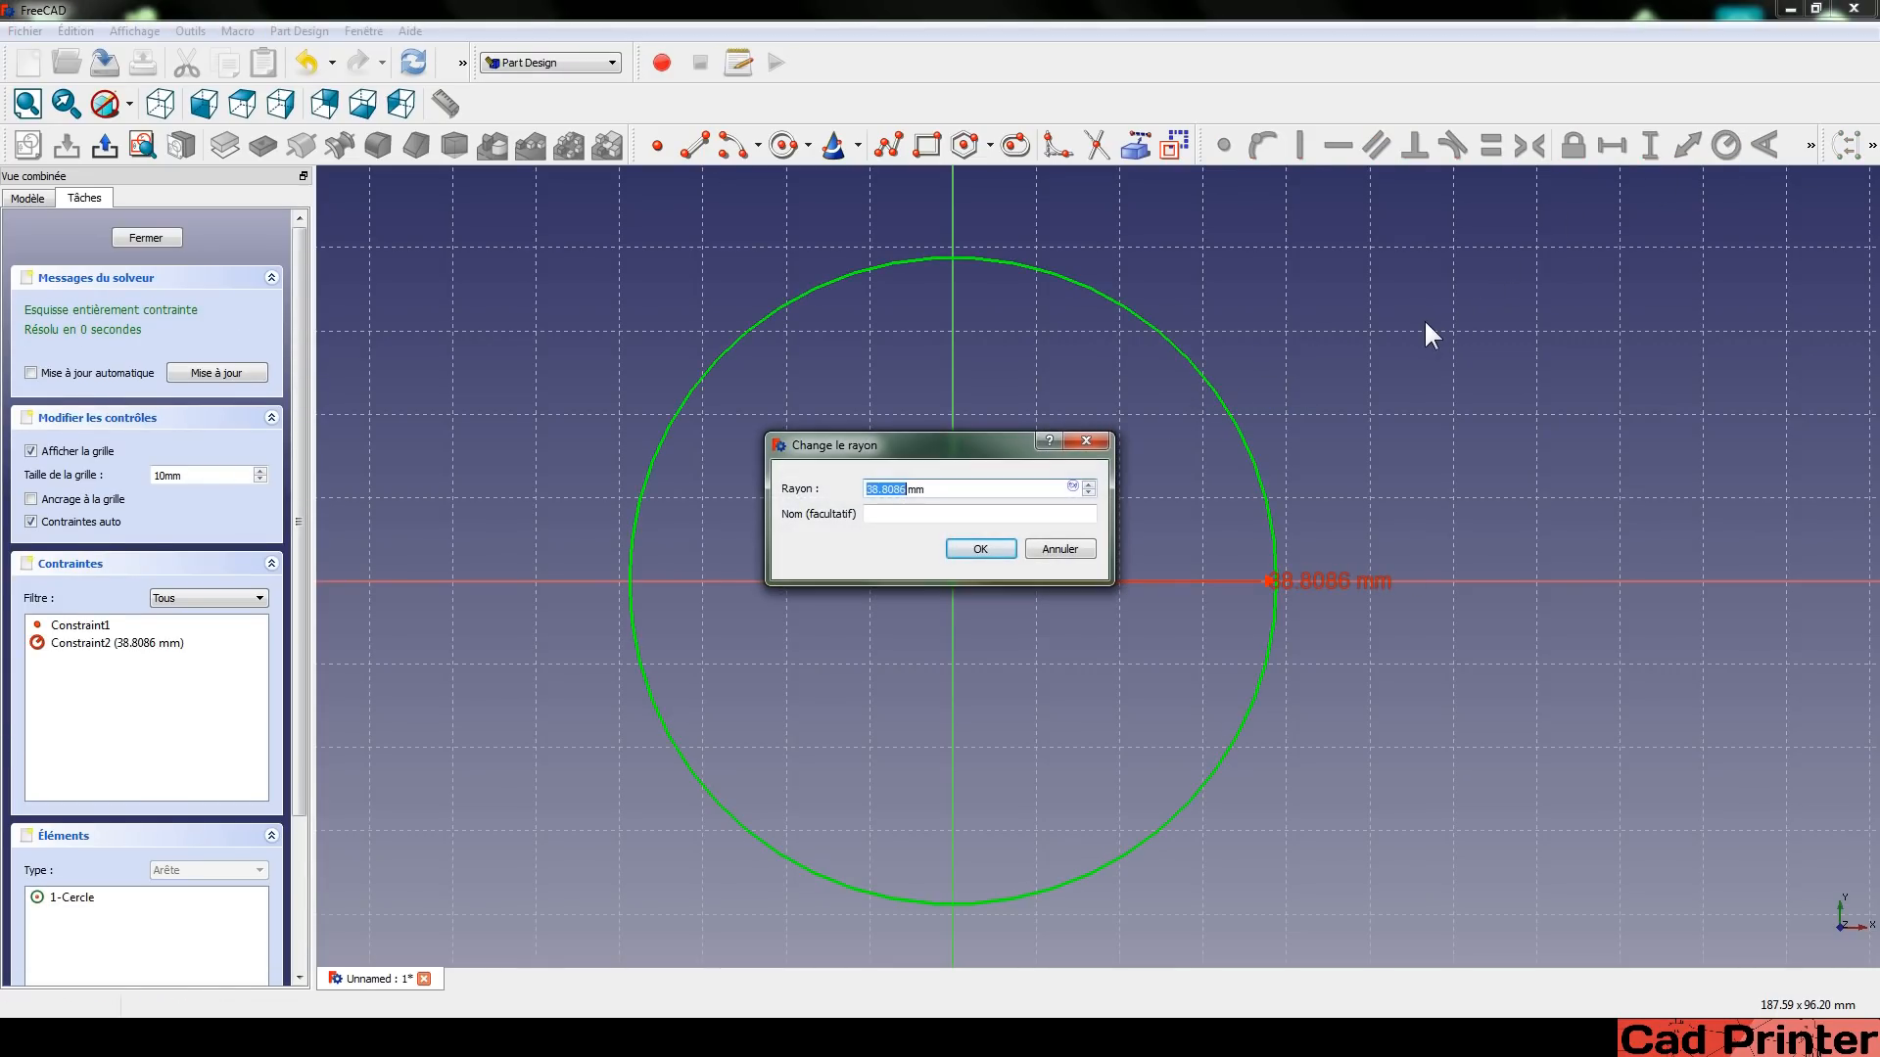
{"action": "type", "text": "40"}
{"action": "key", "text": "Return"}
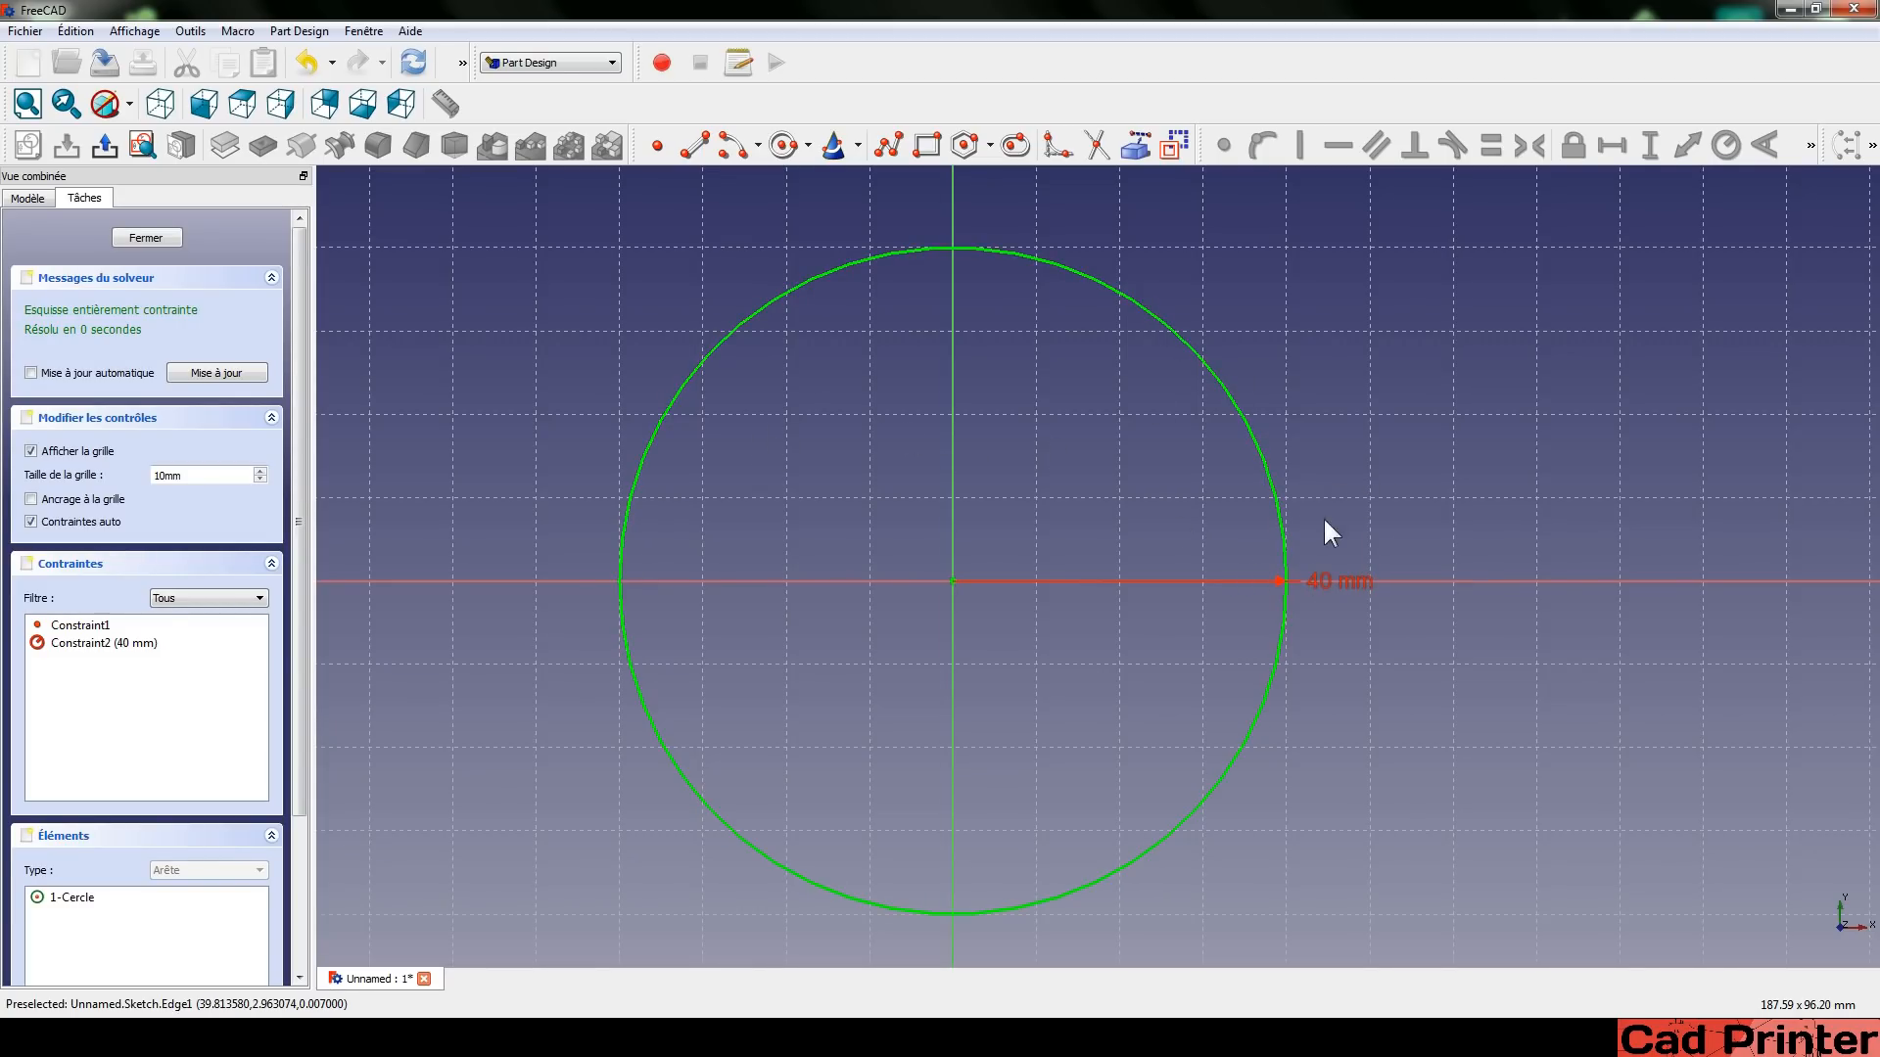
{"action": "left_click_drag", "start_coordinate": [1314, 581], "coordinate": [1365, 535]}
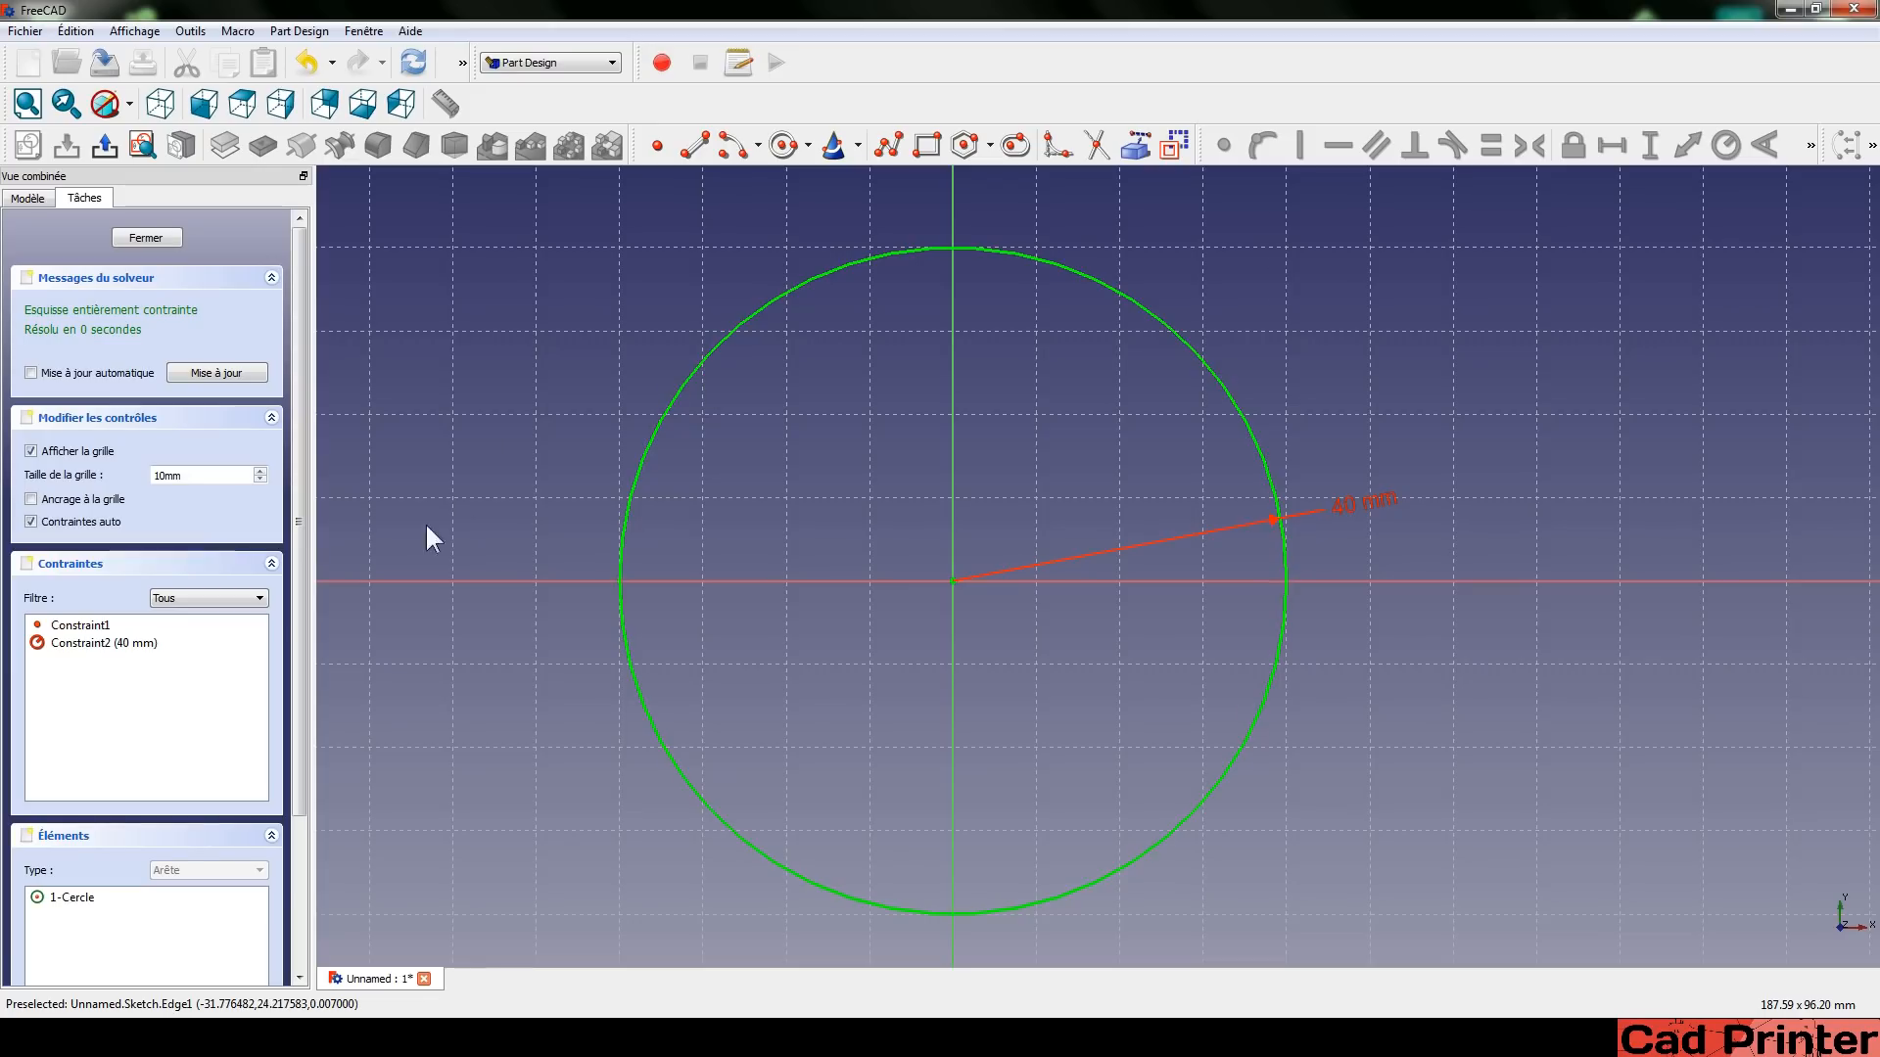
Hide the sketch grid and display it again.
{"action": "scroll", "coordinate": [926, 466], "scroll_direction": "down", "scroll_amount": 2}
{"action": "scroll", "coordinate": [881, 443], "scroll_direction": "up", "scroll_amount": 2}
{"action": "mouse_move", "coordinate": [879, 530]}
{"action": "middle_mouse_down"}
{"action": "mouse_move", "coordinate": [912, 490]}
{"action": "mouse_move", "coordinate": [902, 532]}
{"action": "mouse_move", "coordinate": [905, 515]}
{"action": "middle_mouse_up"}
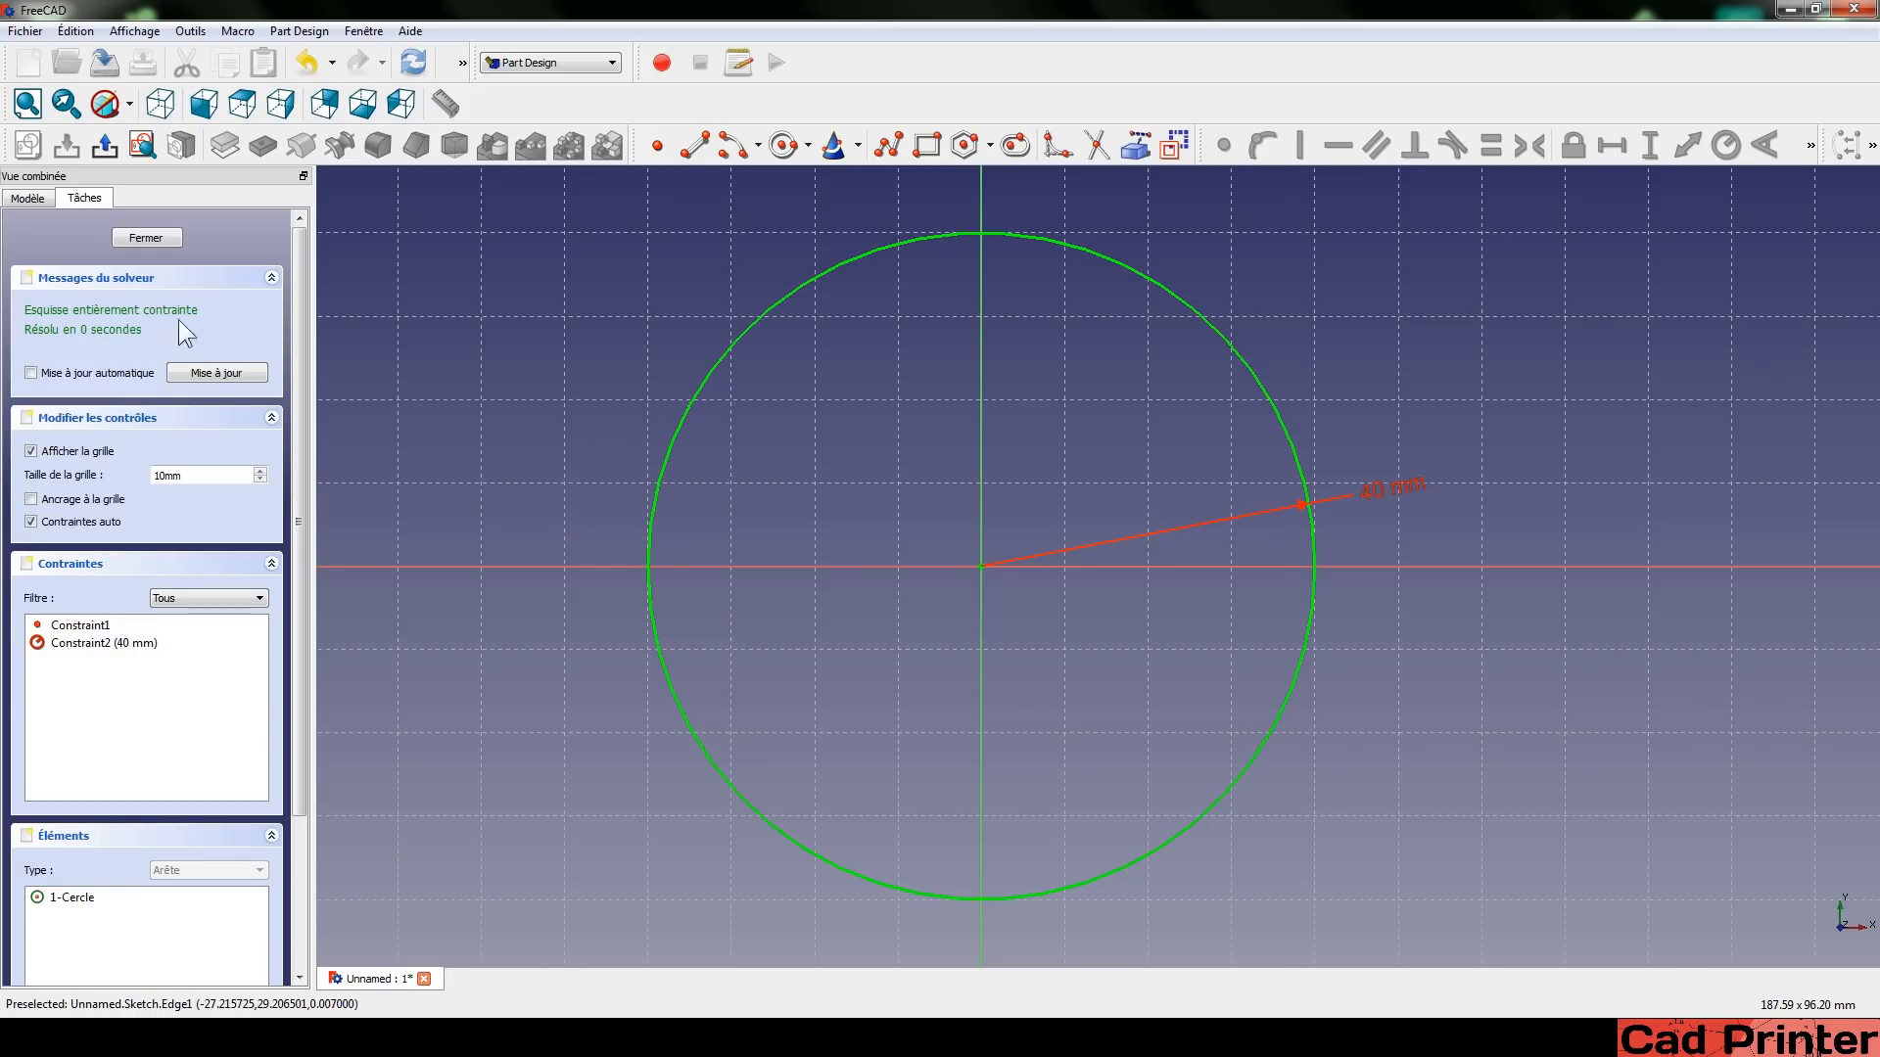
{"action": "left_click", "coordinate": [31, 451]}
{"action": "left_click", "coordinate": [31, 452]}
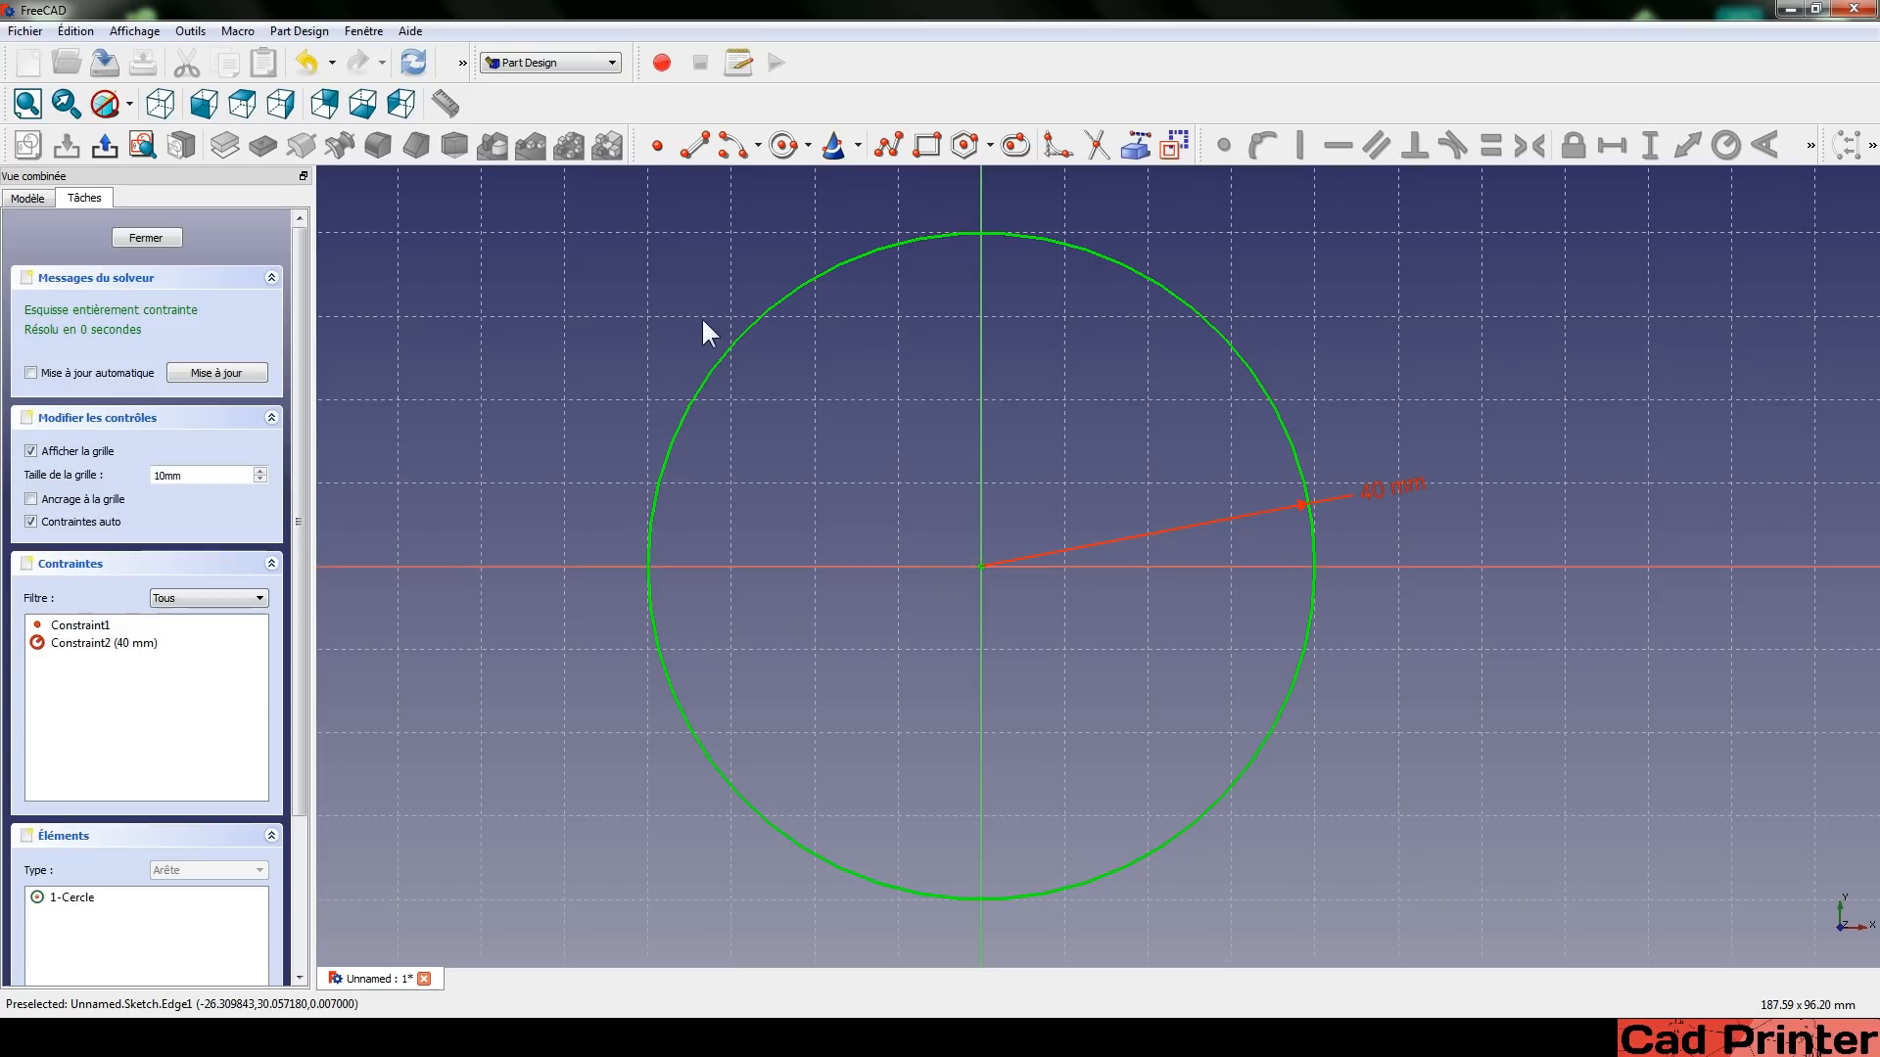
Try a finer sketch grid spacing and set the grid size back to 10 mm.
{"action": "left_click", "coordinate": [164, 476]}
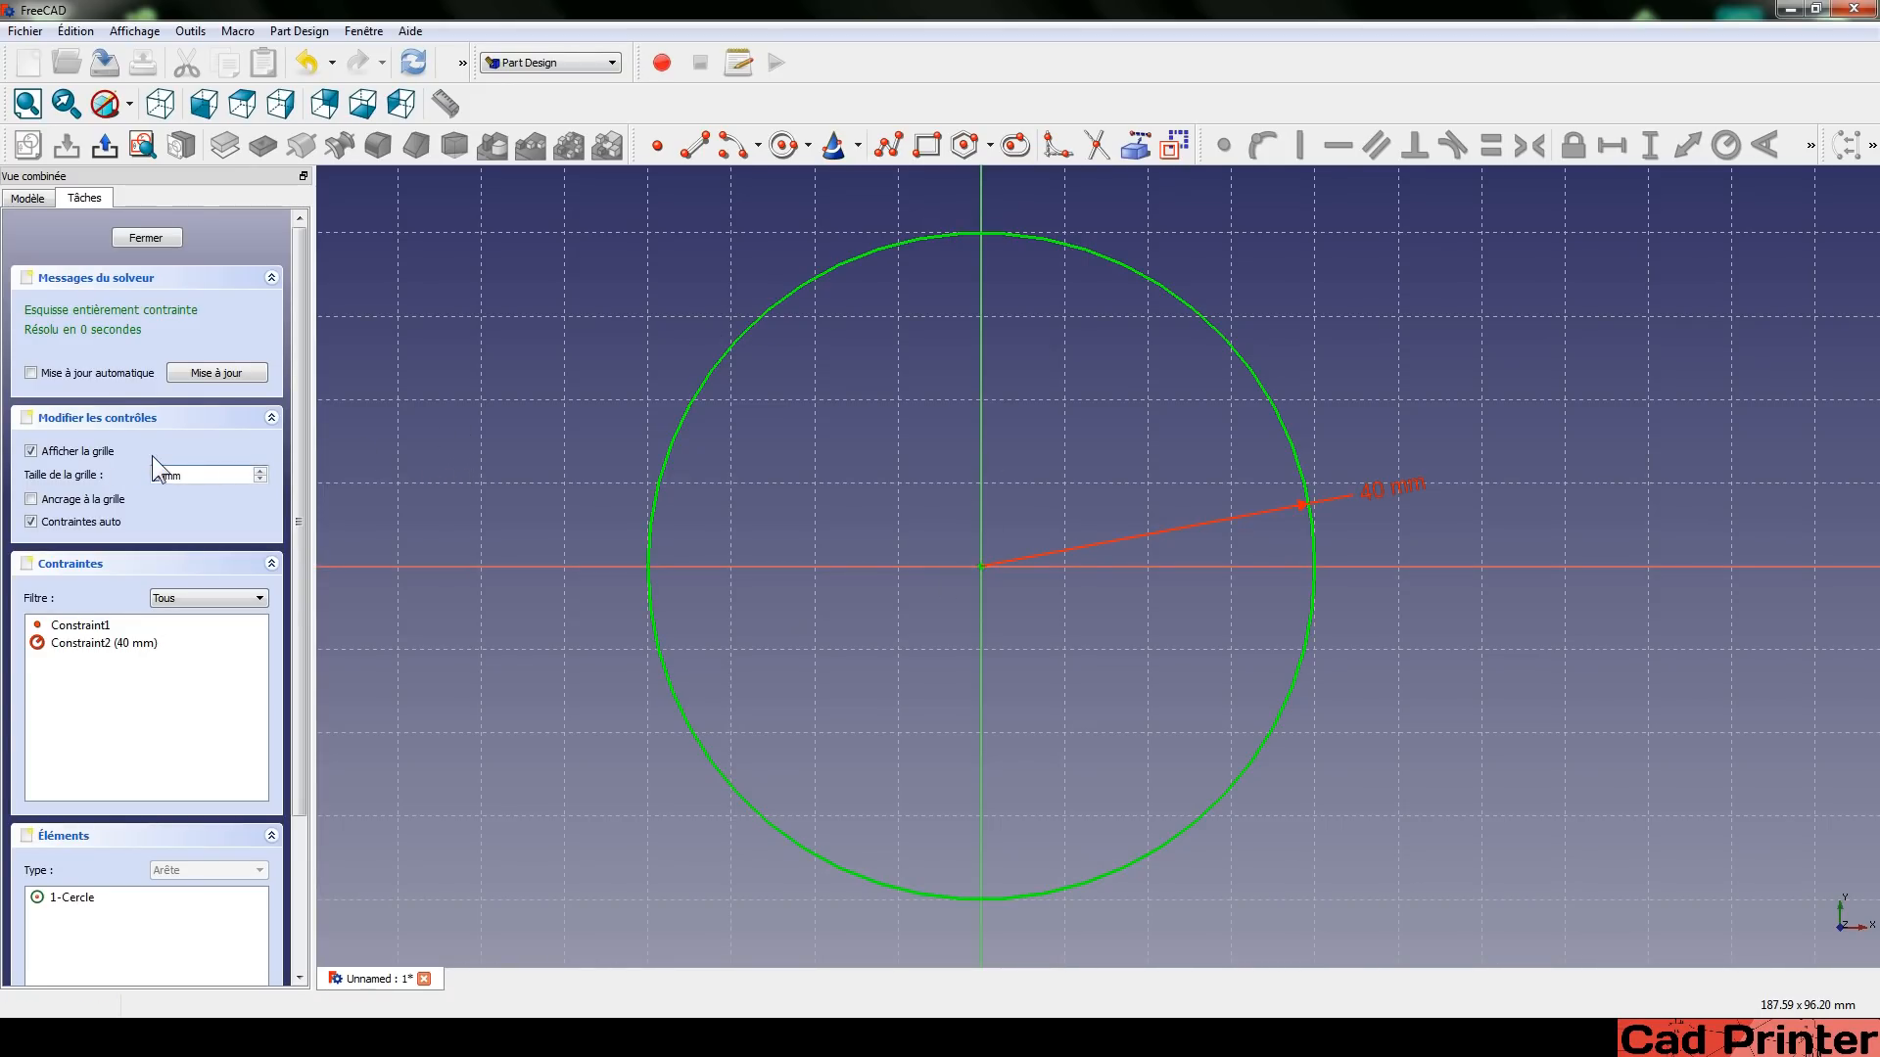
{"action": "key", "text": "Delete"}
{"action": "key", "text": "Delete"}
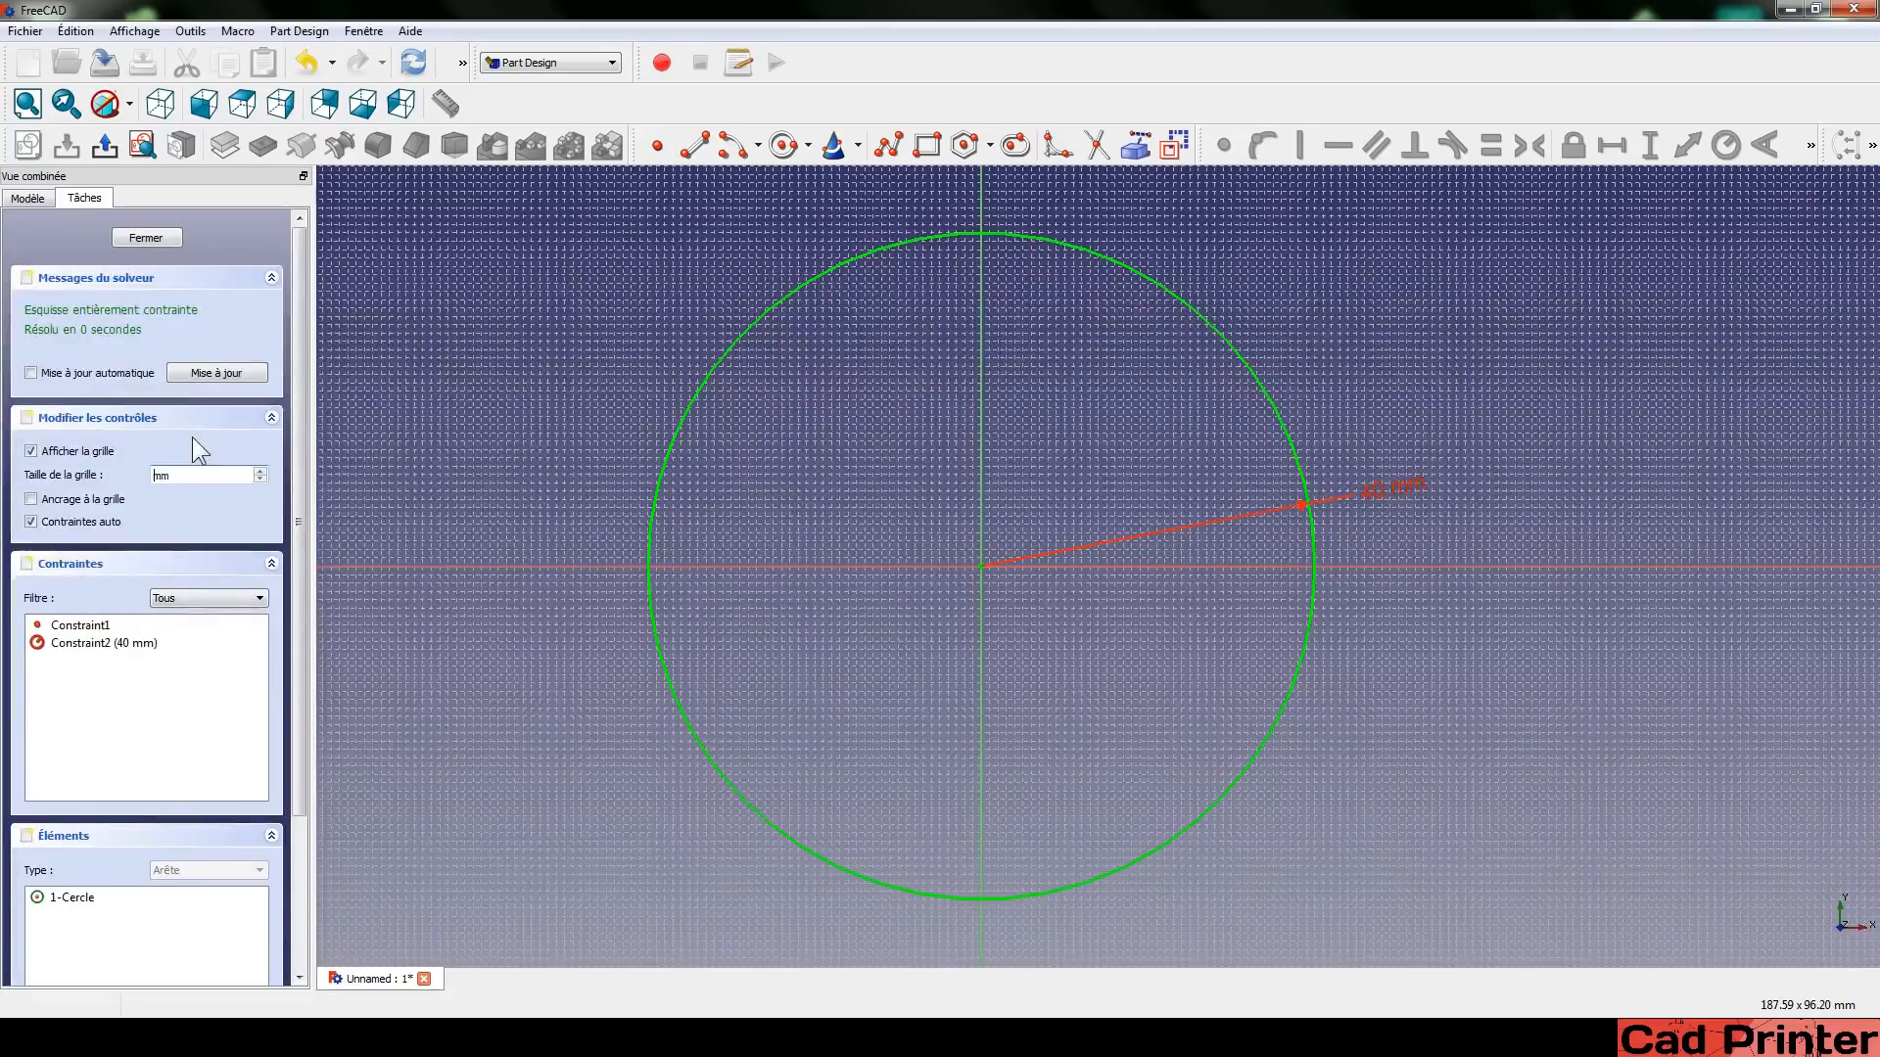
{"action": "type", "text": "10"}
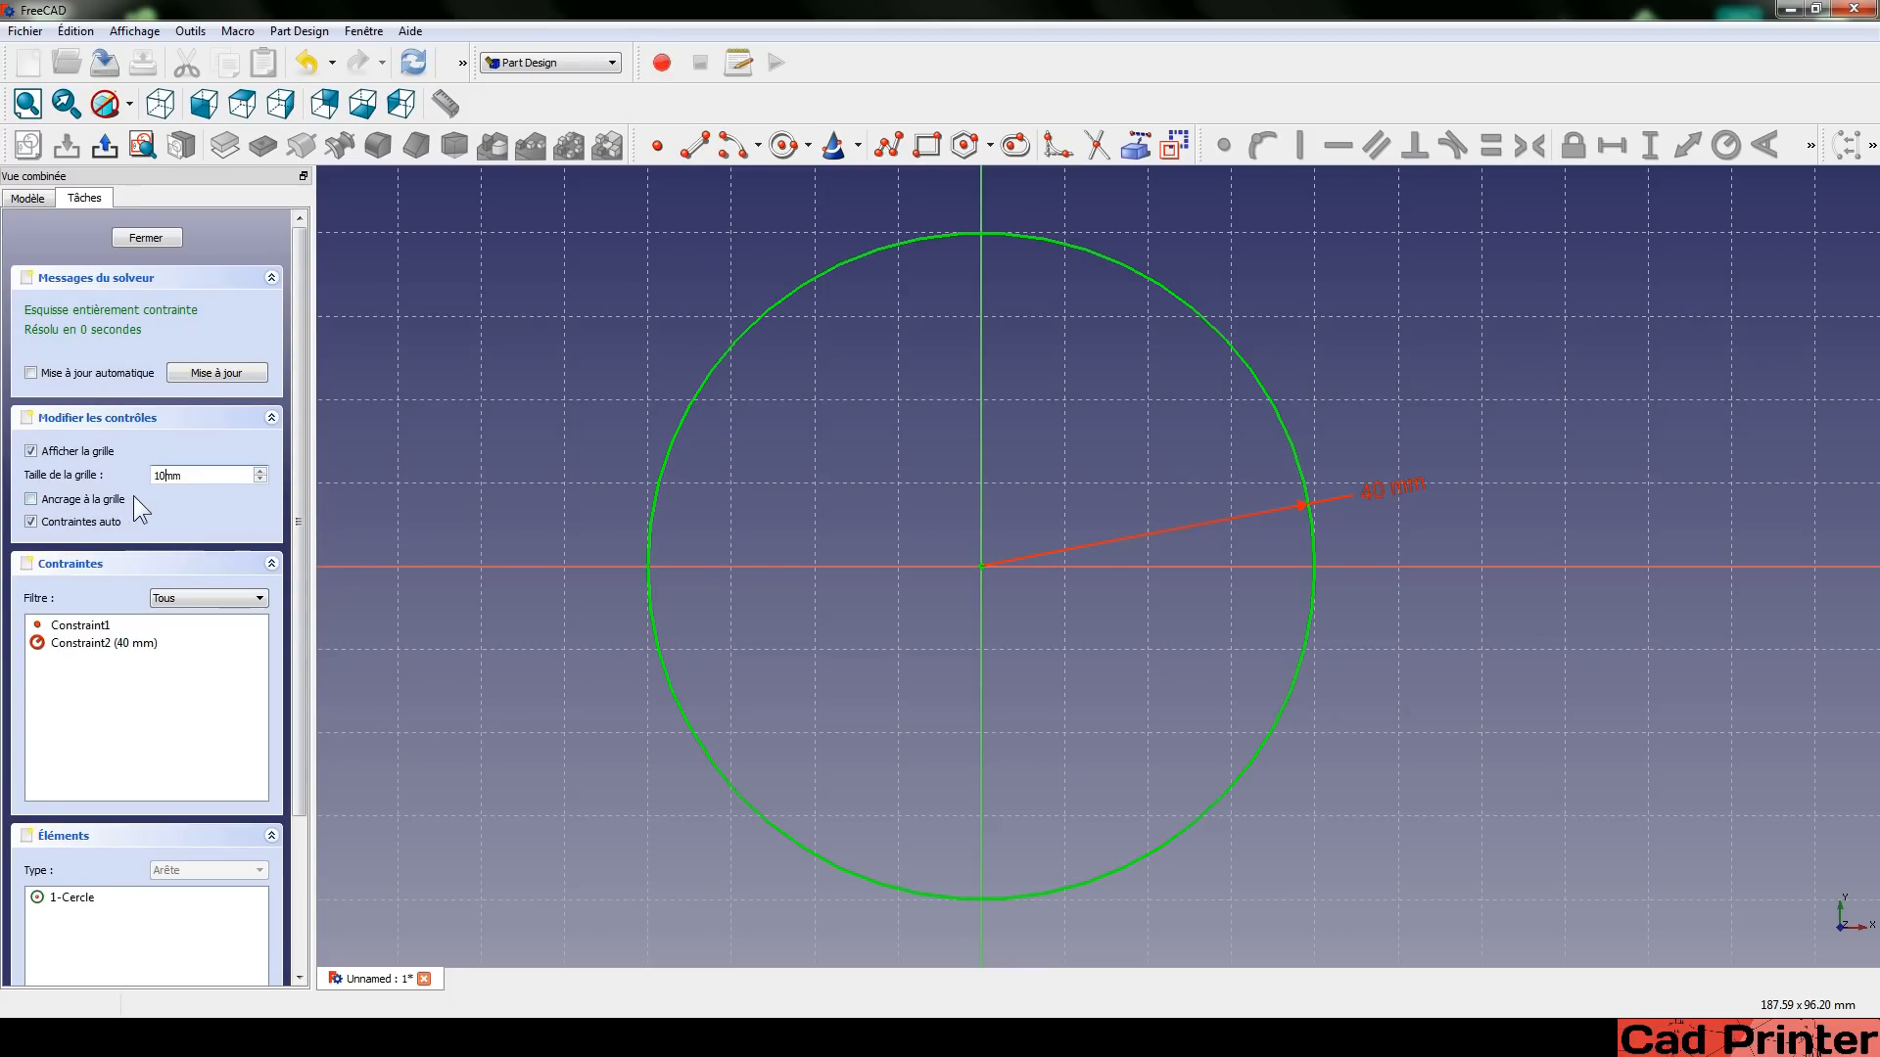
Delete the constrained circle from the sketch and enable snapping to the grid.
{"action": "left_click_drag", "start_coordinate": [572, 192], "coordinate": [1540, 954]}
{"action": "key", "text": "Delete"}
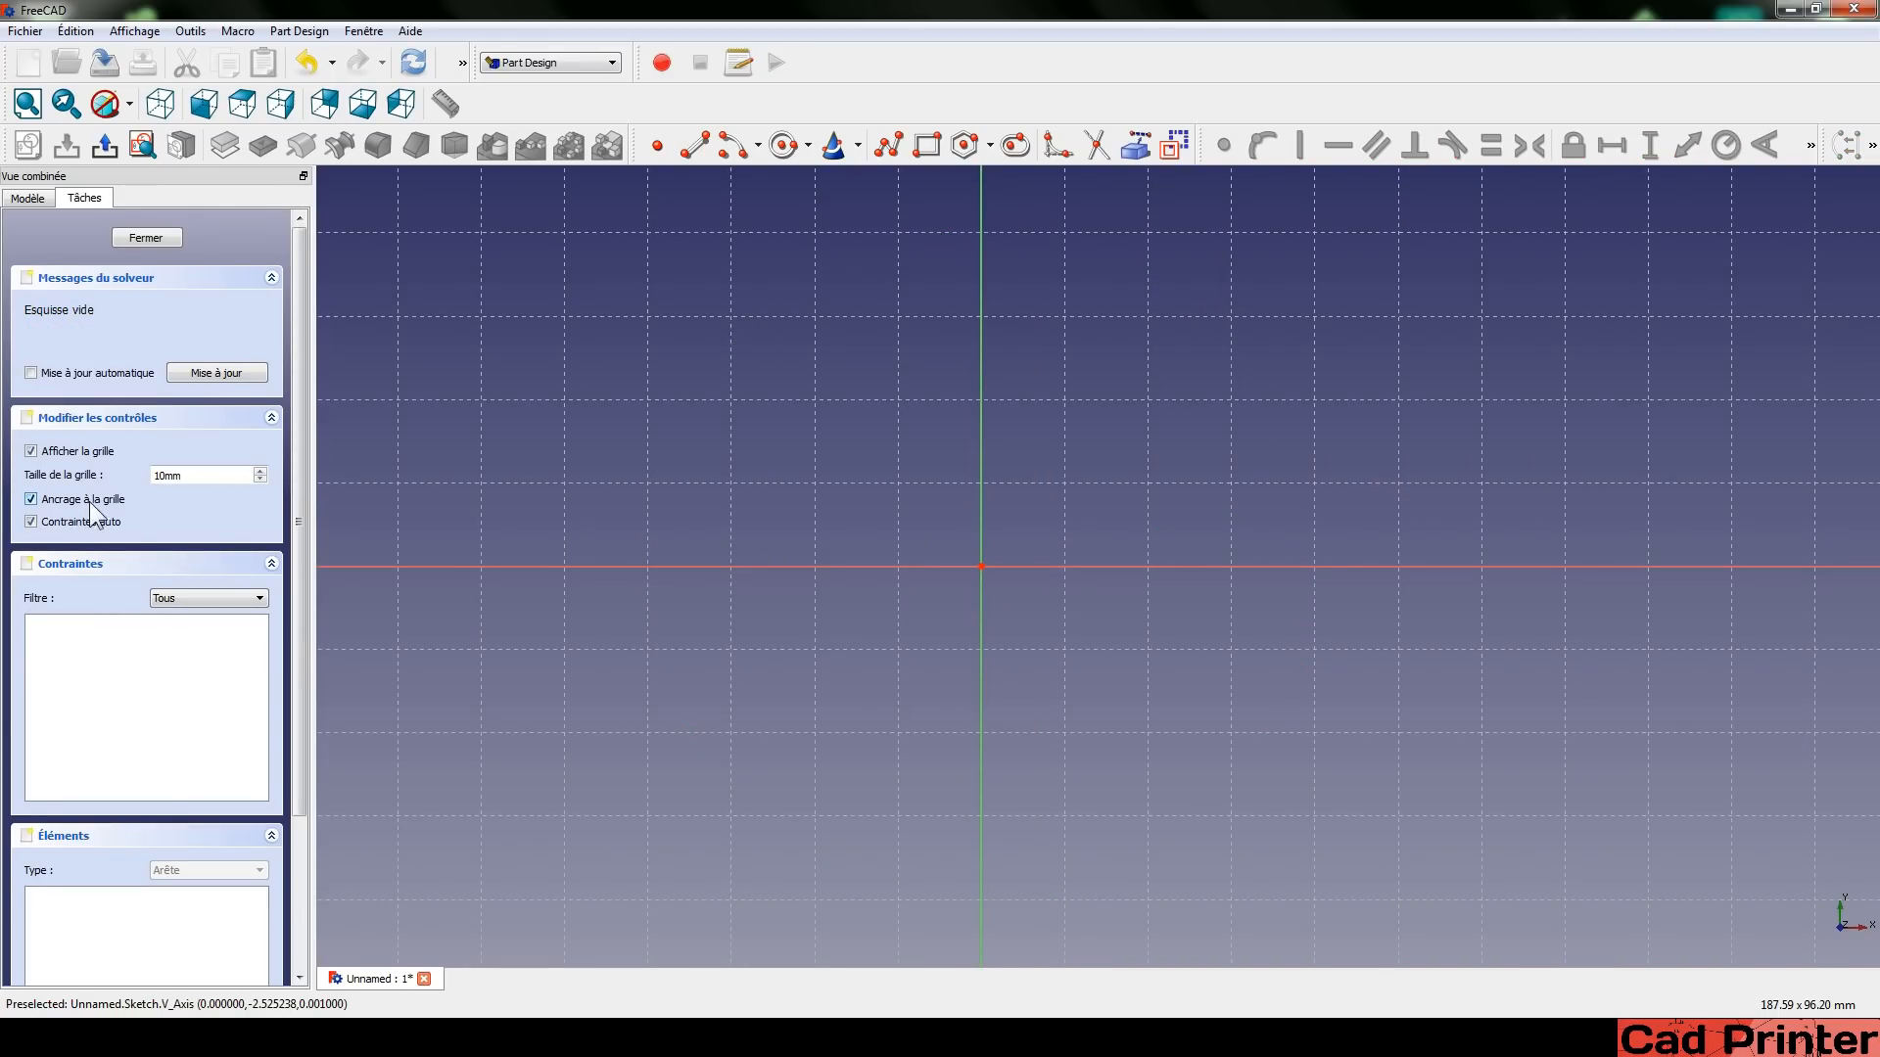
Draw a circle of about 20 mm radius with its centre snapped to the grid point at (-10, 10).
{"action": "left_click", "coordinate": [781, 145]}
{"action": "scroll", "coordinate": [700, 397], "scroll_direction": "up", "scroll_amount": 2}
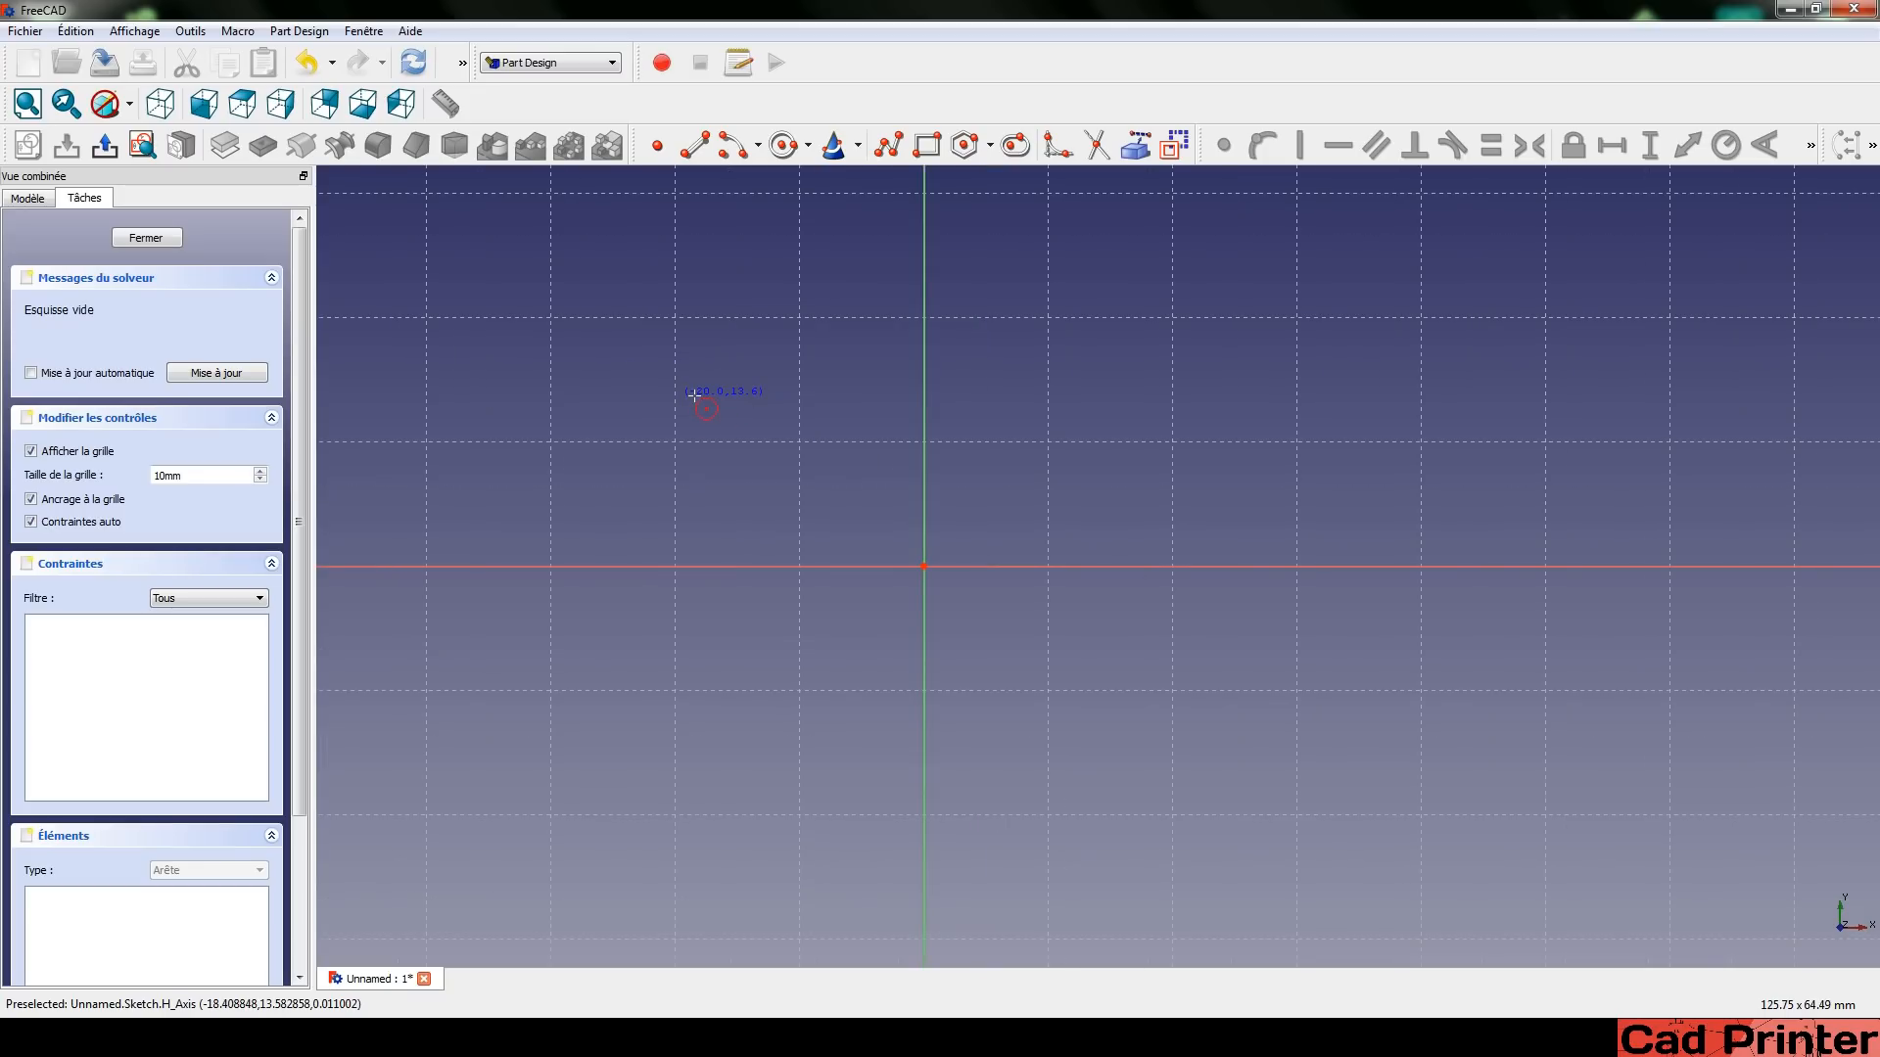
{"action": "left_click", "coordinate": [784, 452]}
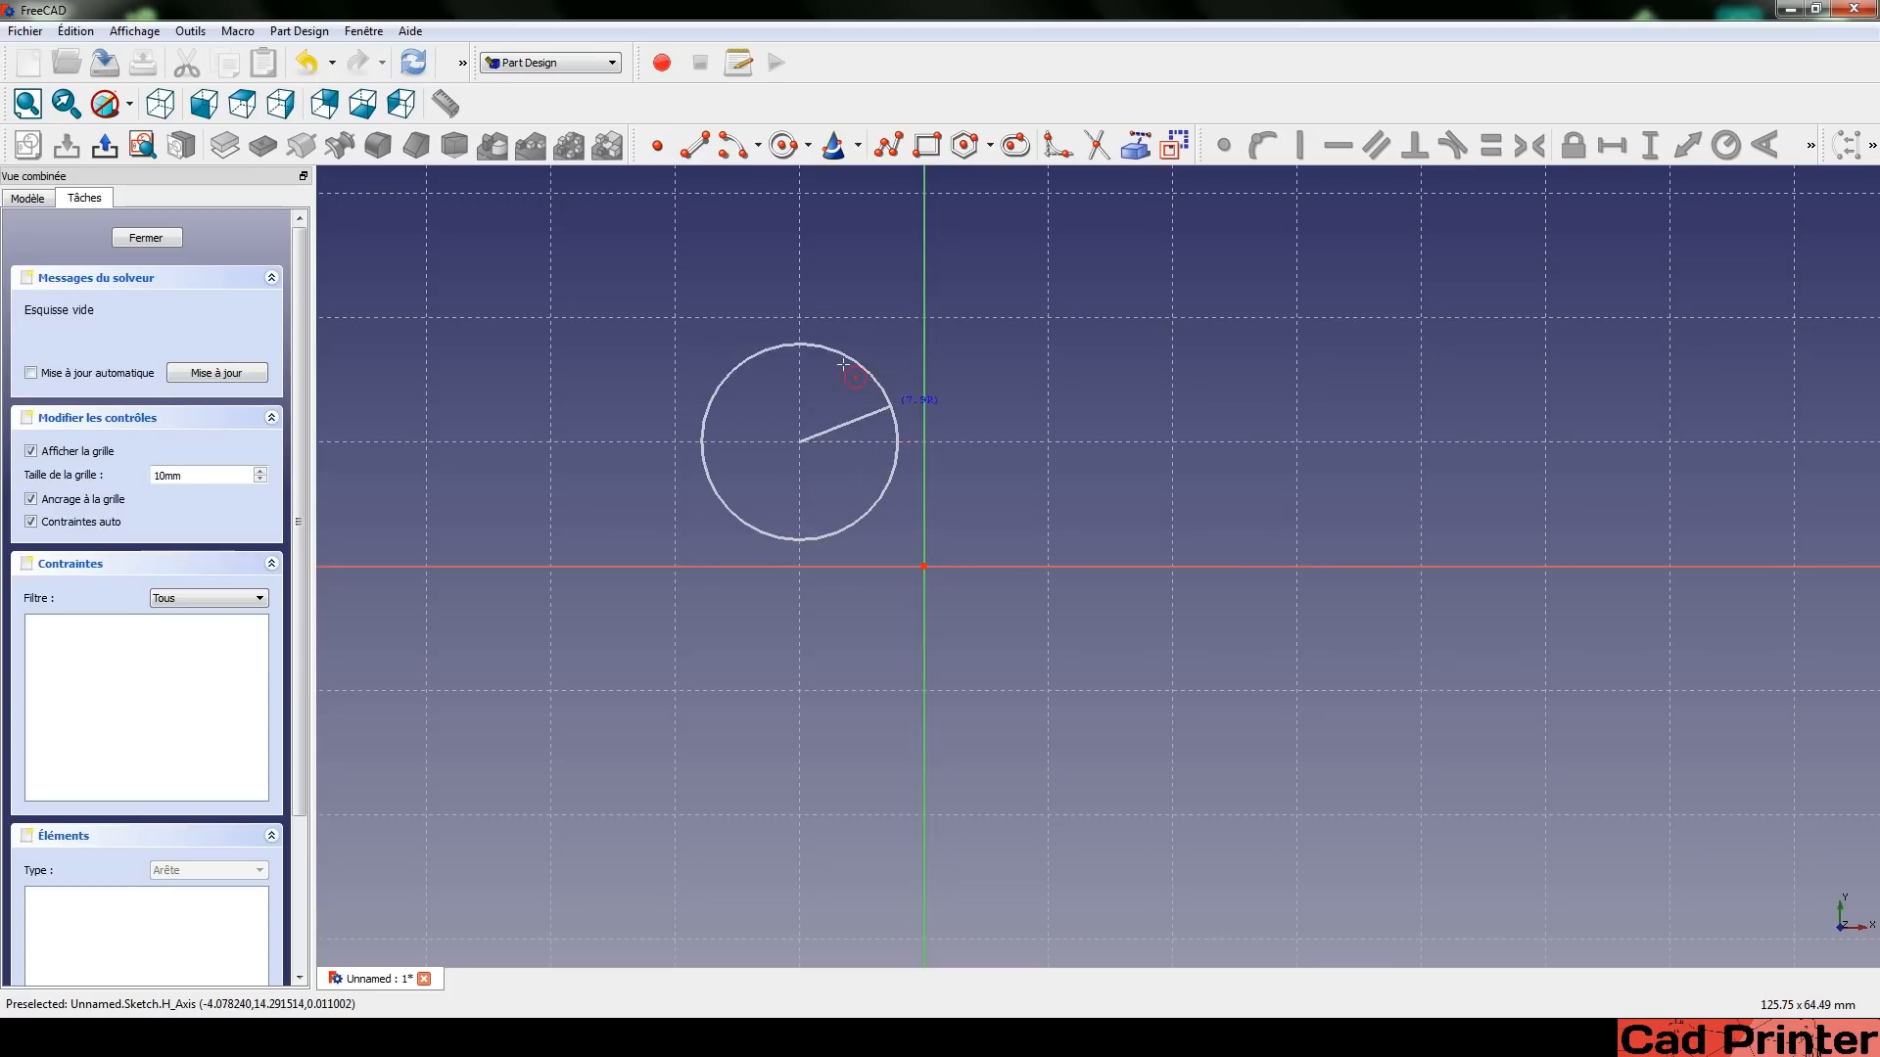
{"action": "left_click", "coordinate": [1048, 495]}
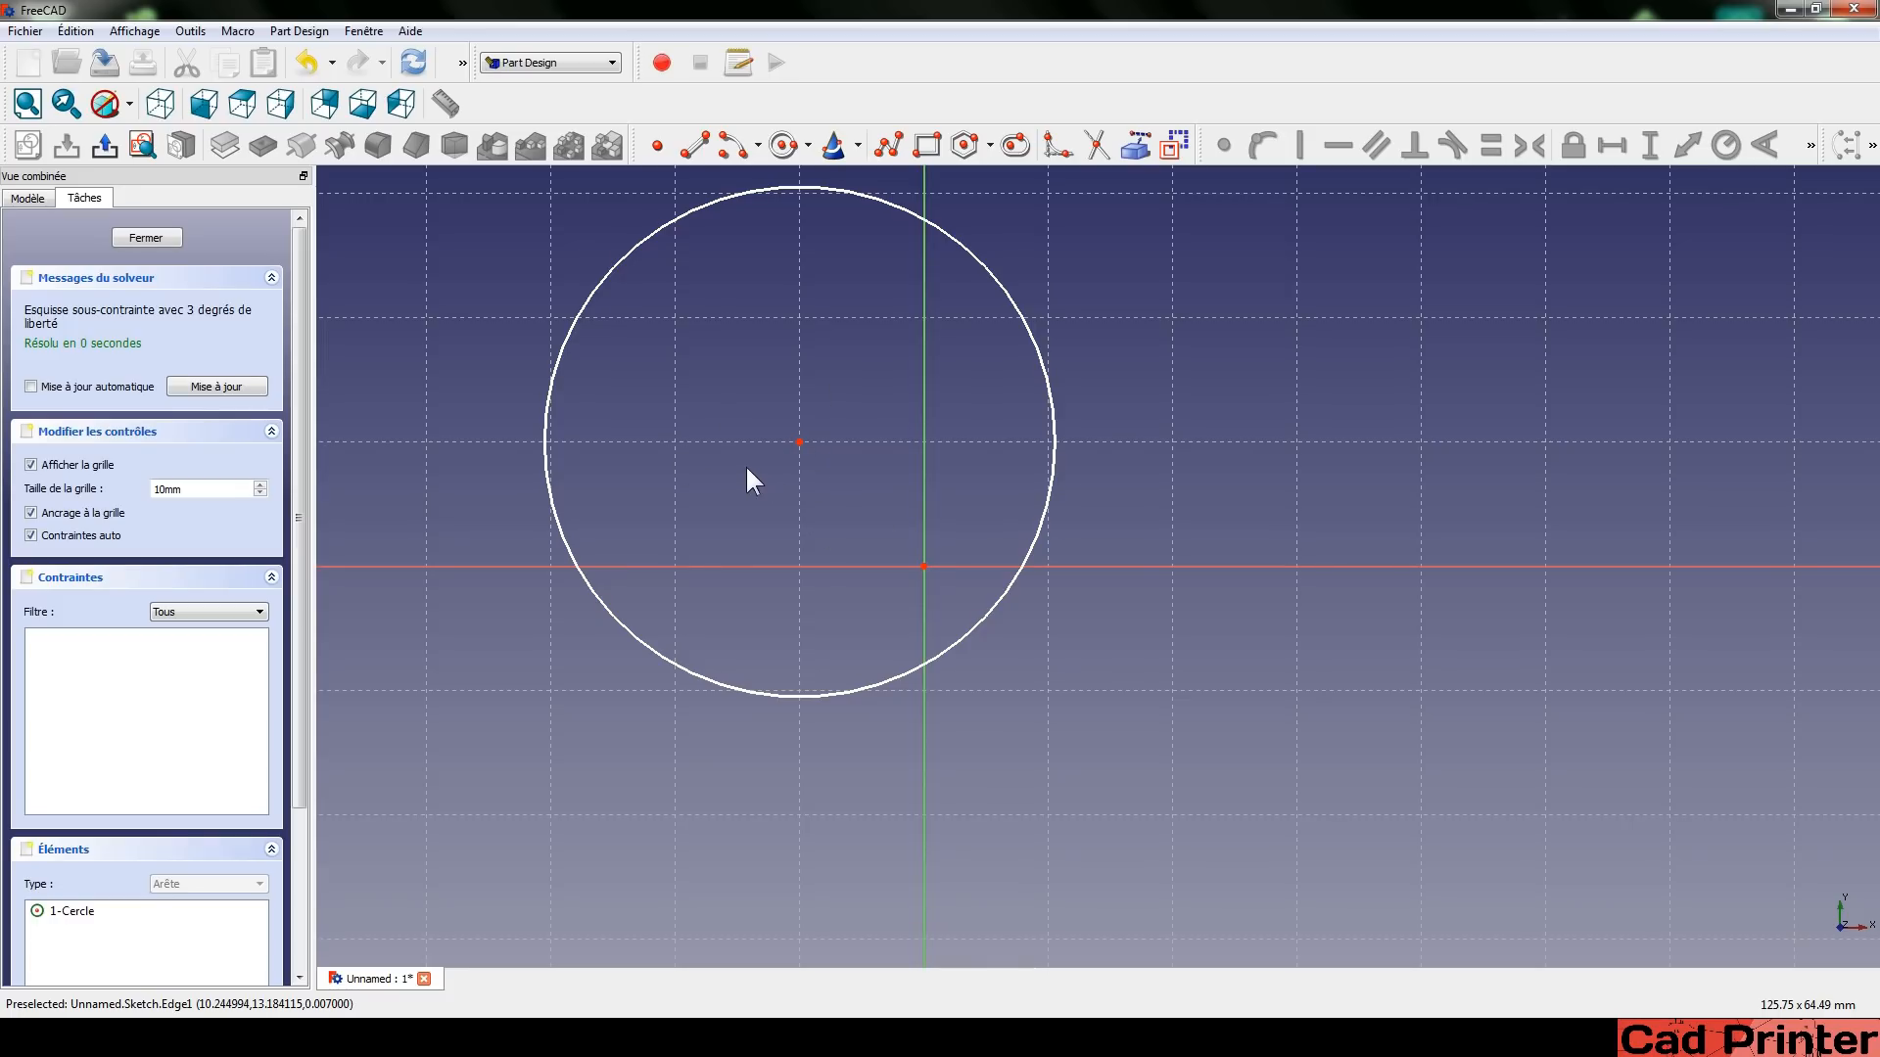
{"action": "scroll", "coordinate": [739, 451], "scroll_direction": "down", "scroll_amount": 1}
{"action": "scroll", "coordinate": [739, 450], "scroll_direction": "up", "scroll_amount": 1}
{"action": "middle_click_drag", "start_coordinate": [760, 381], "coordinate": [889, 527]}
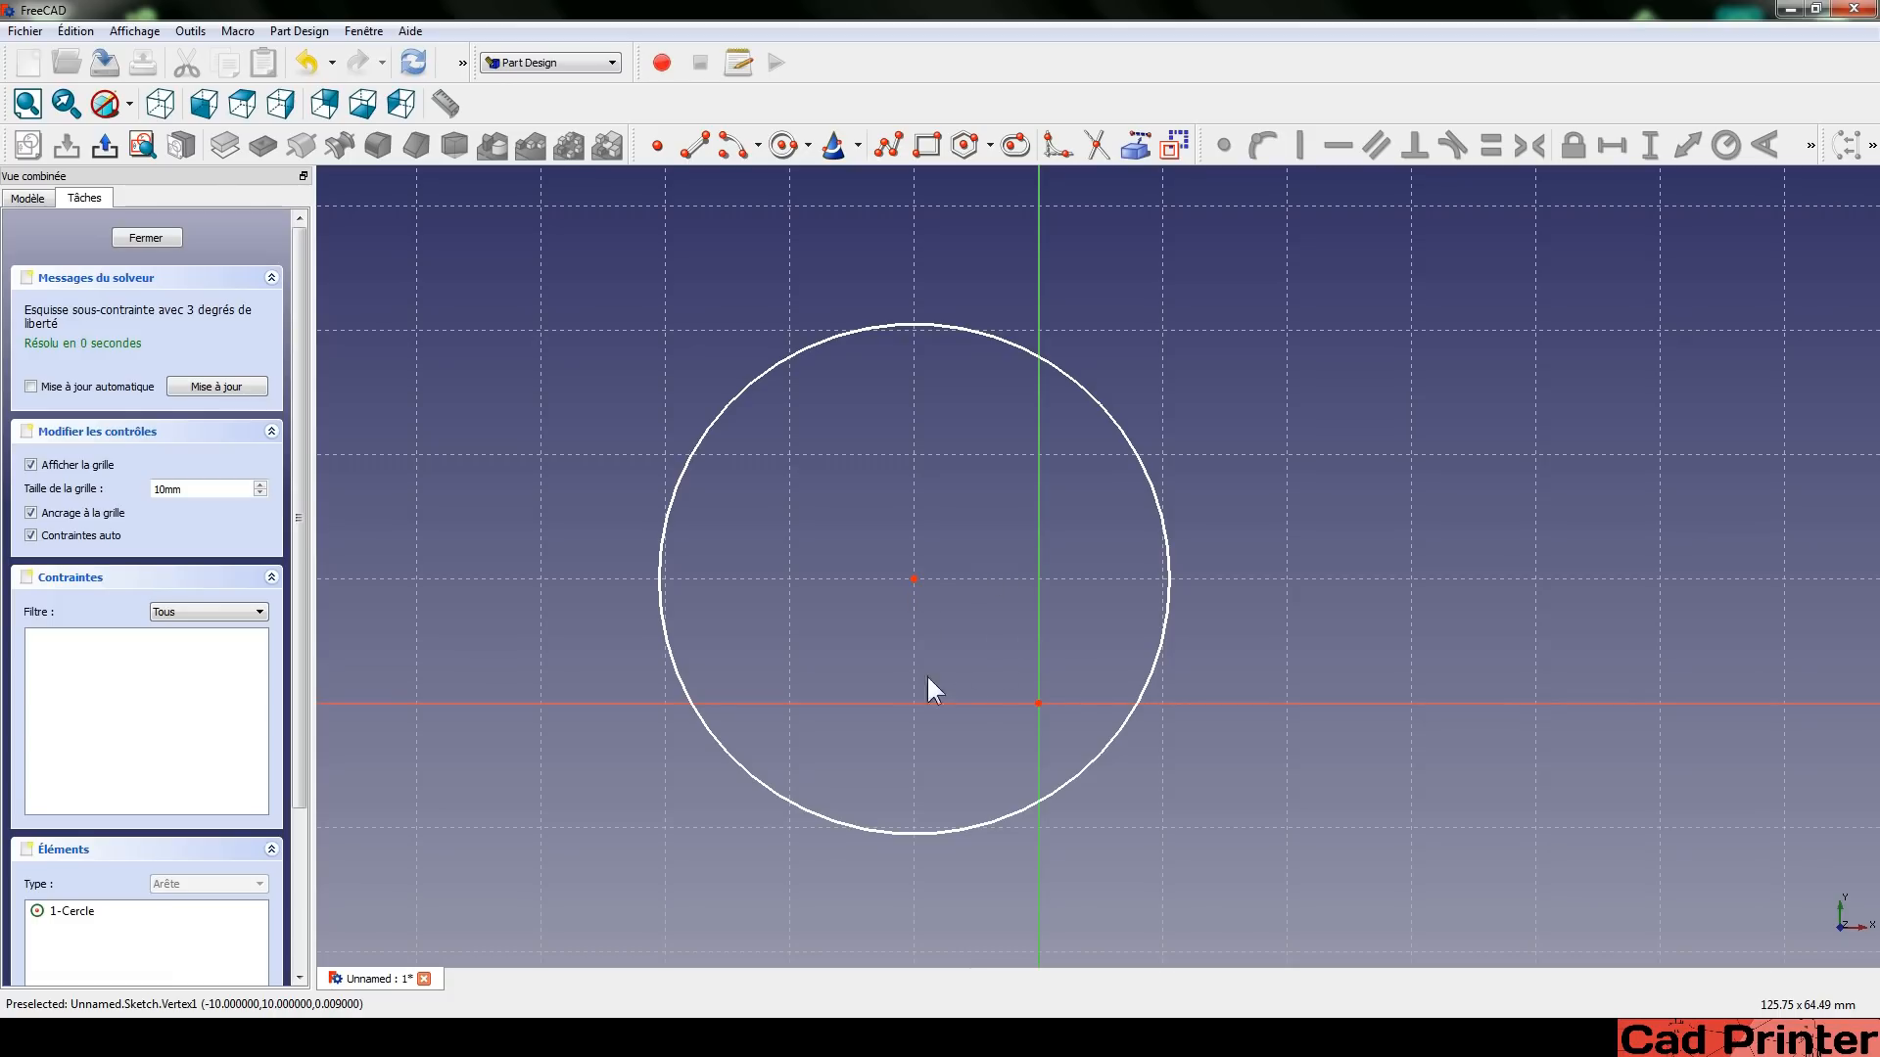
Delete the grid-snapped circle and disable snapping to the grid.
{"action": "mouse_move", "coordinate": [578, 228]}
{"action": "left_mouse_down"}
{"action": "mouse_move", "coordinate": [692, 365]}
{"action": "mouse_move", "coordinate": [1246, 835]}
{"action": "left_mouse_up"}
{"action": "key", "text": "Delete"}
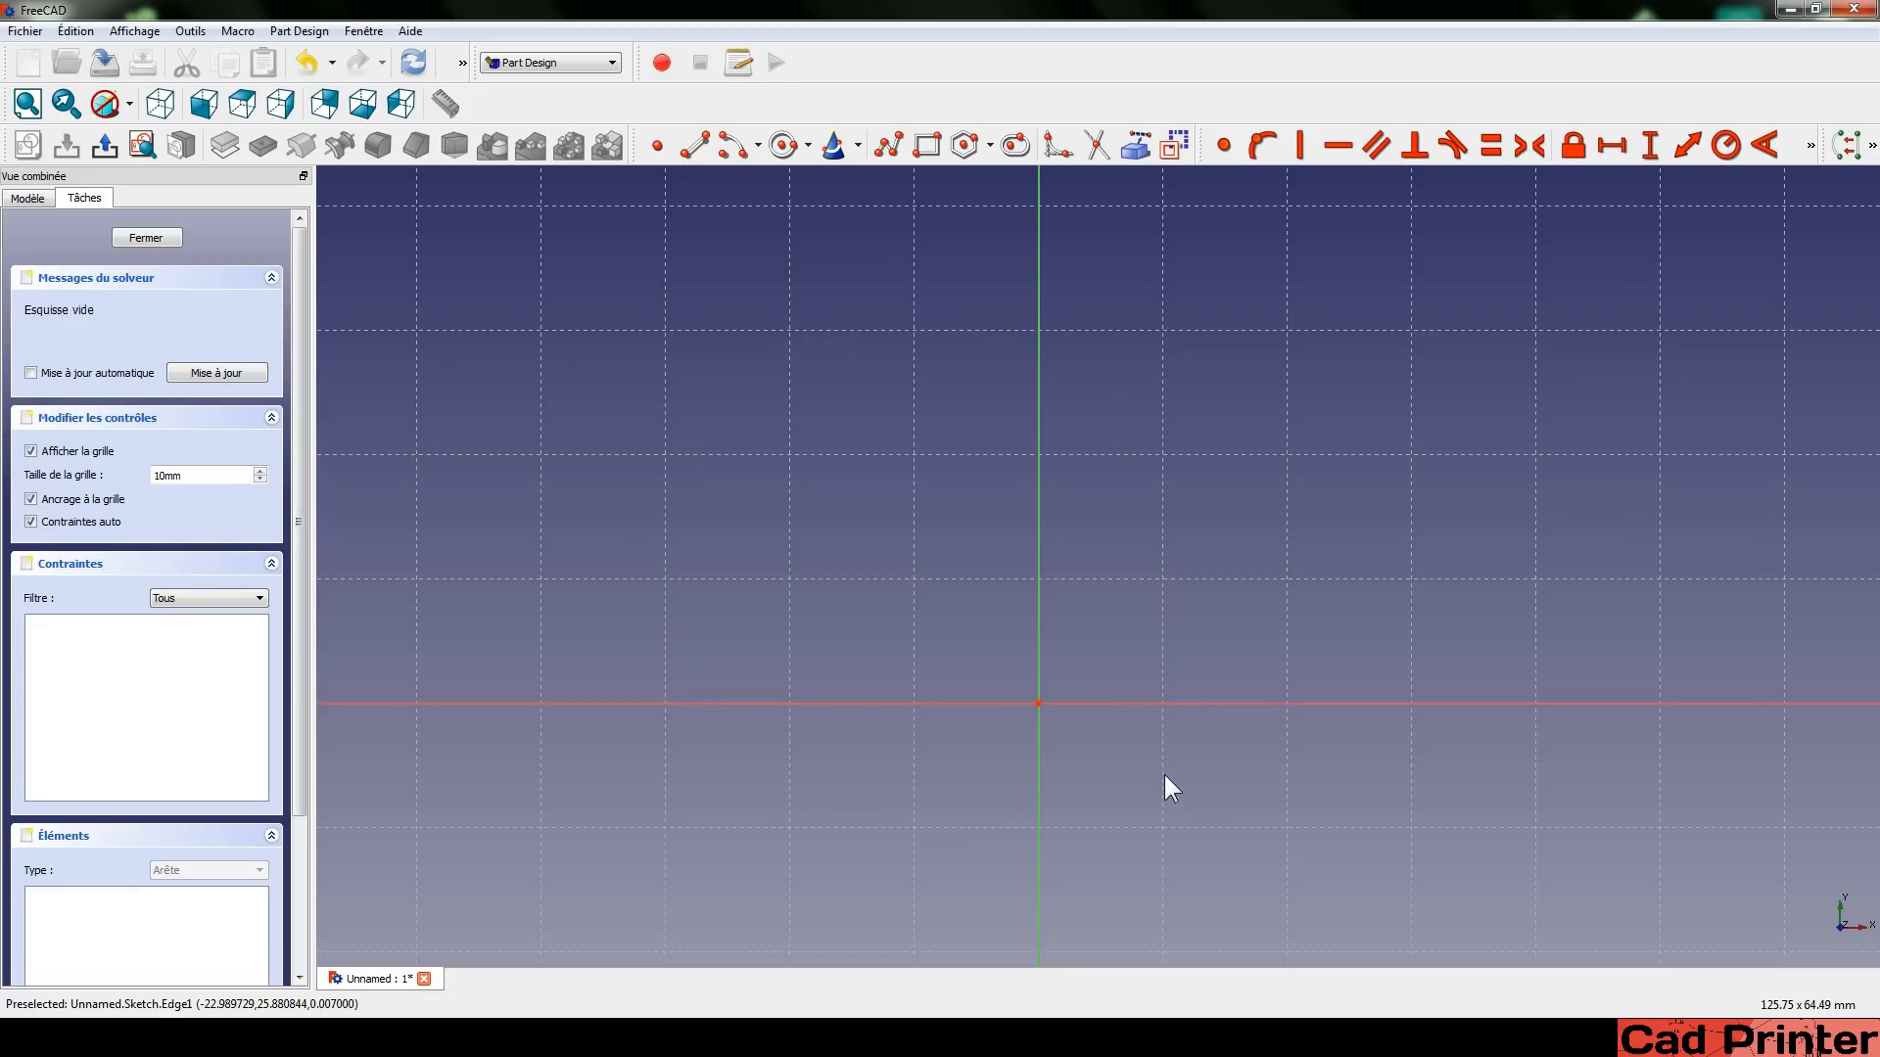
{"action": "left_click", "coordinate": [32, 499]}
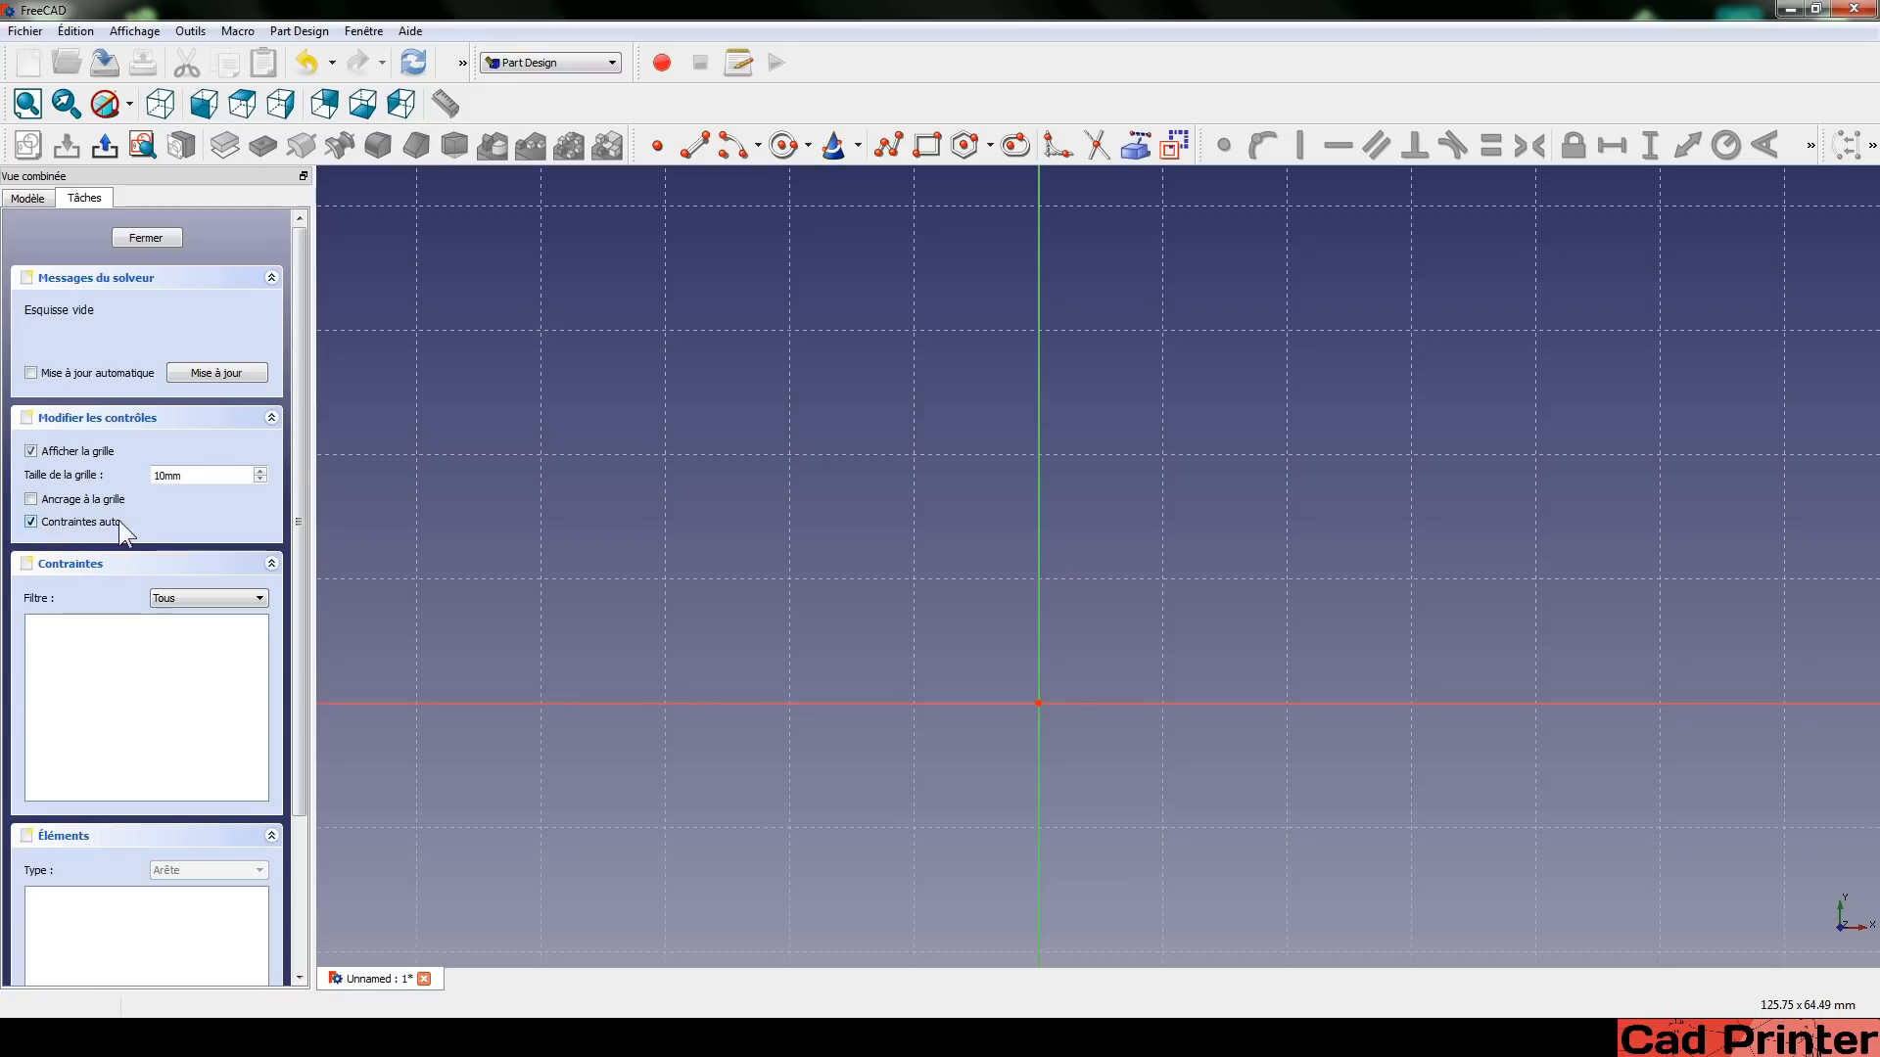
Draw a circle of about 19 mm radius centred on the sketch origin with auto constraints enabled.
{"action": "scroll", "coordinate": [610, 548], "scroll_direction": "down", "scroll_amount": 1}
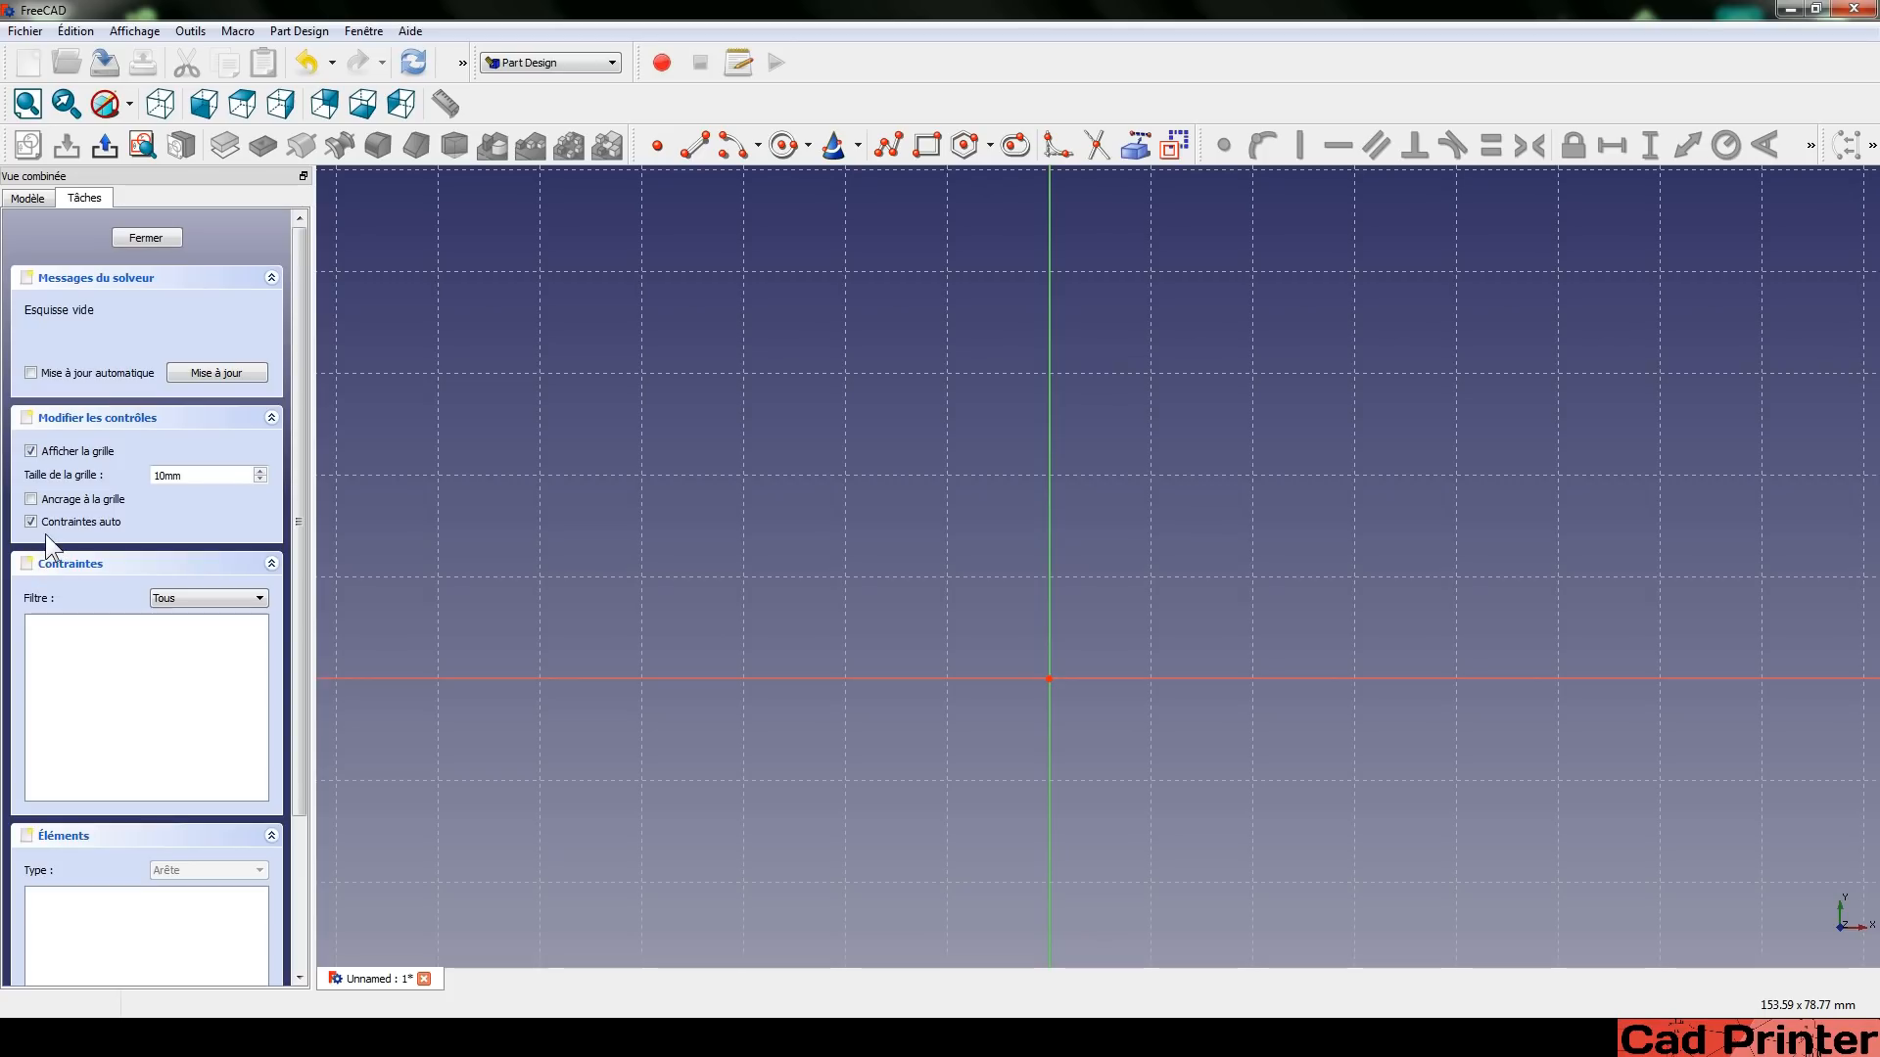
{"action": "middle_click_drag", "start_coordinate": [851, 438], "coordinate": [753, 338]}
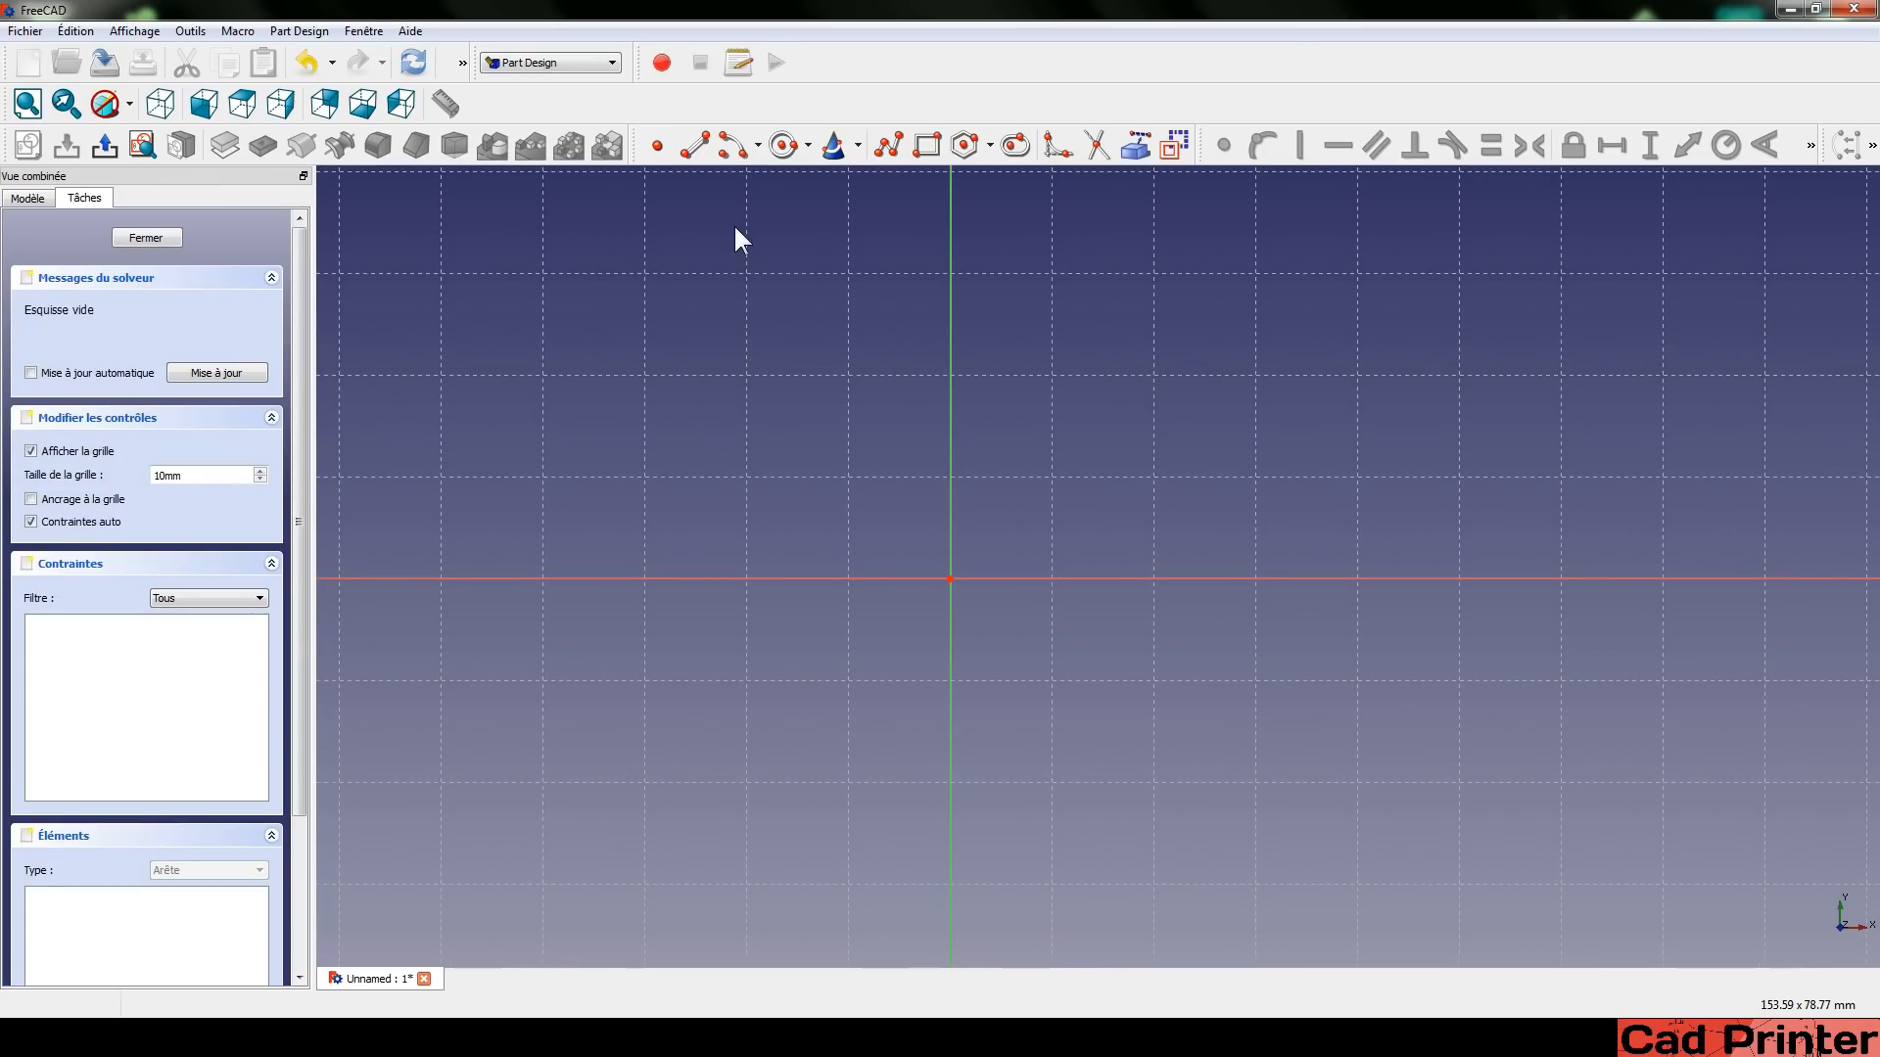
{"action": "left_click", "coordinate": [783, 157]}
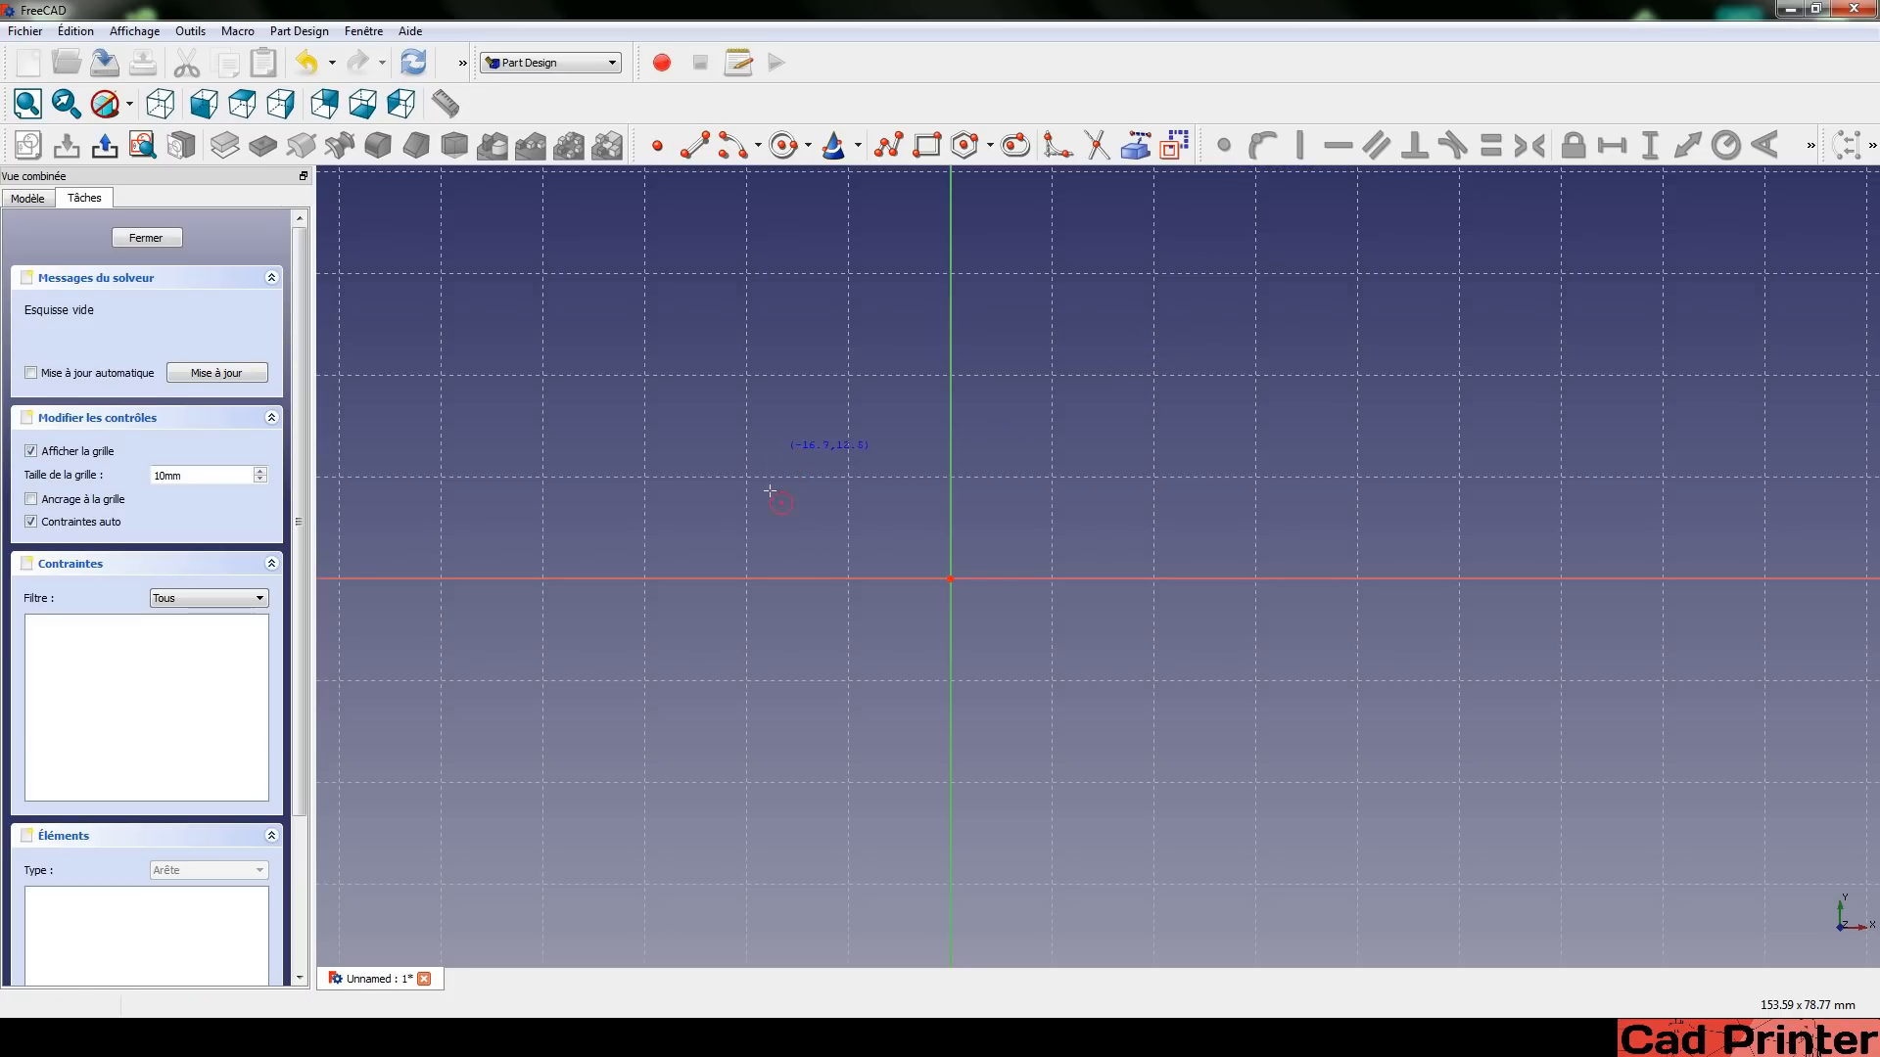
{"action": "left_click", "coordinate": [948, 579]}
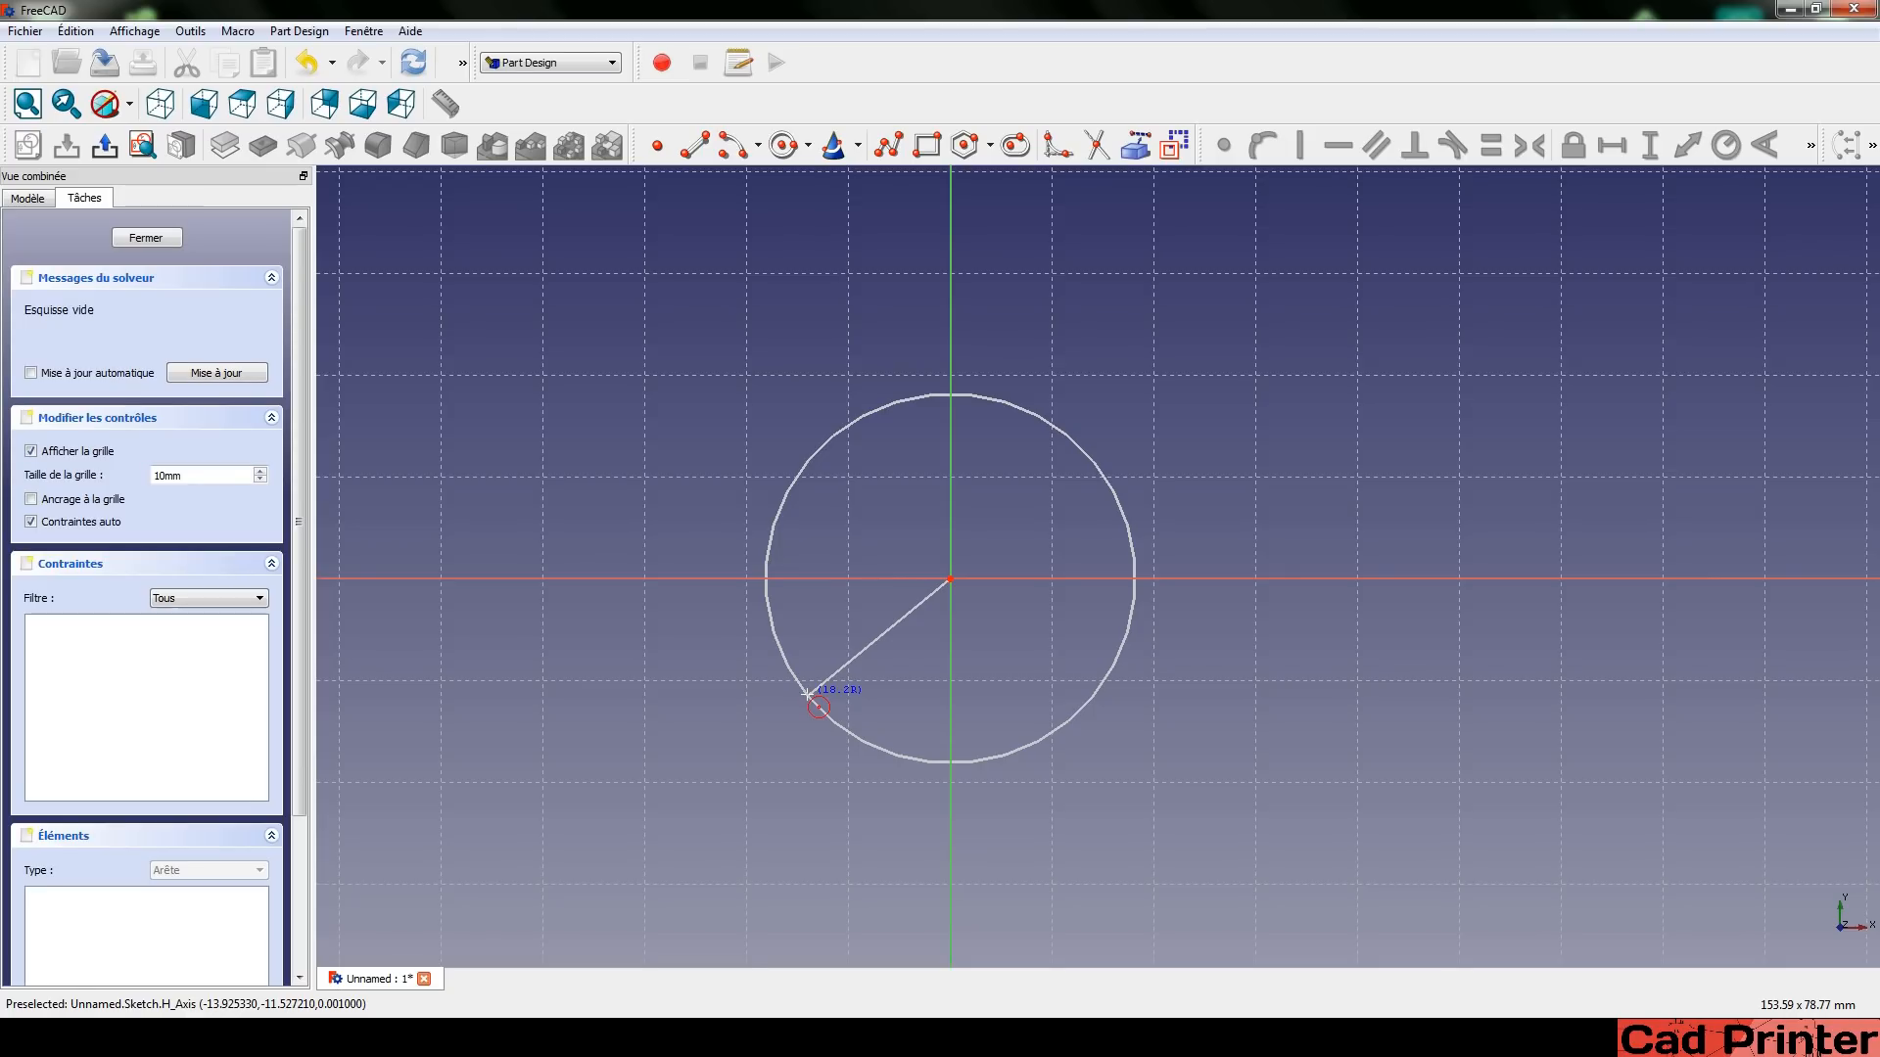
{"action": "left_click", "coordinate": [804, 696]}
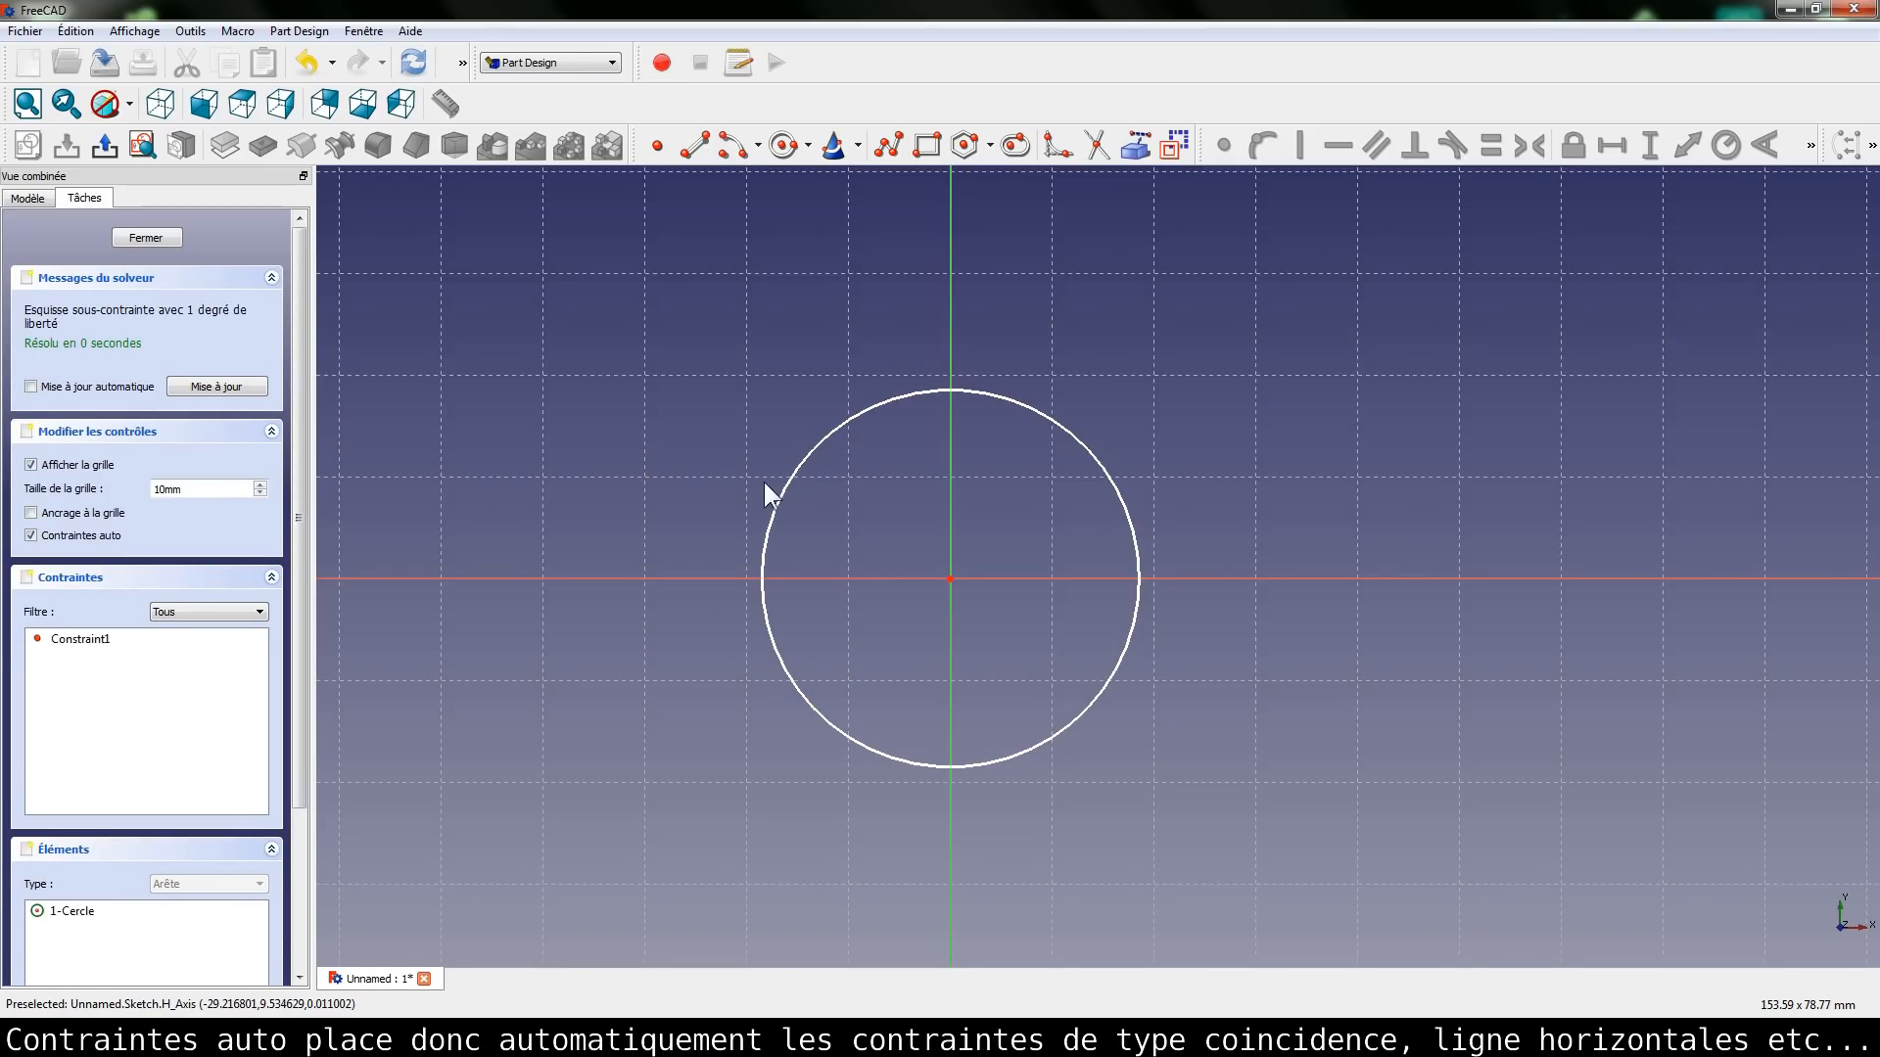
Examine the automatic coincident constraint at the circle's centre by highlighting it, and clear the selection.
{"action": "left_click", "coordinate": [949, 579]}
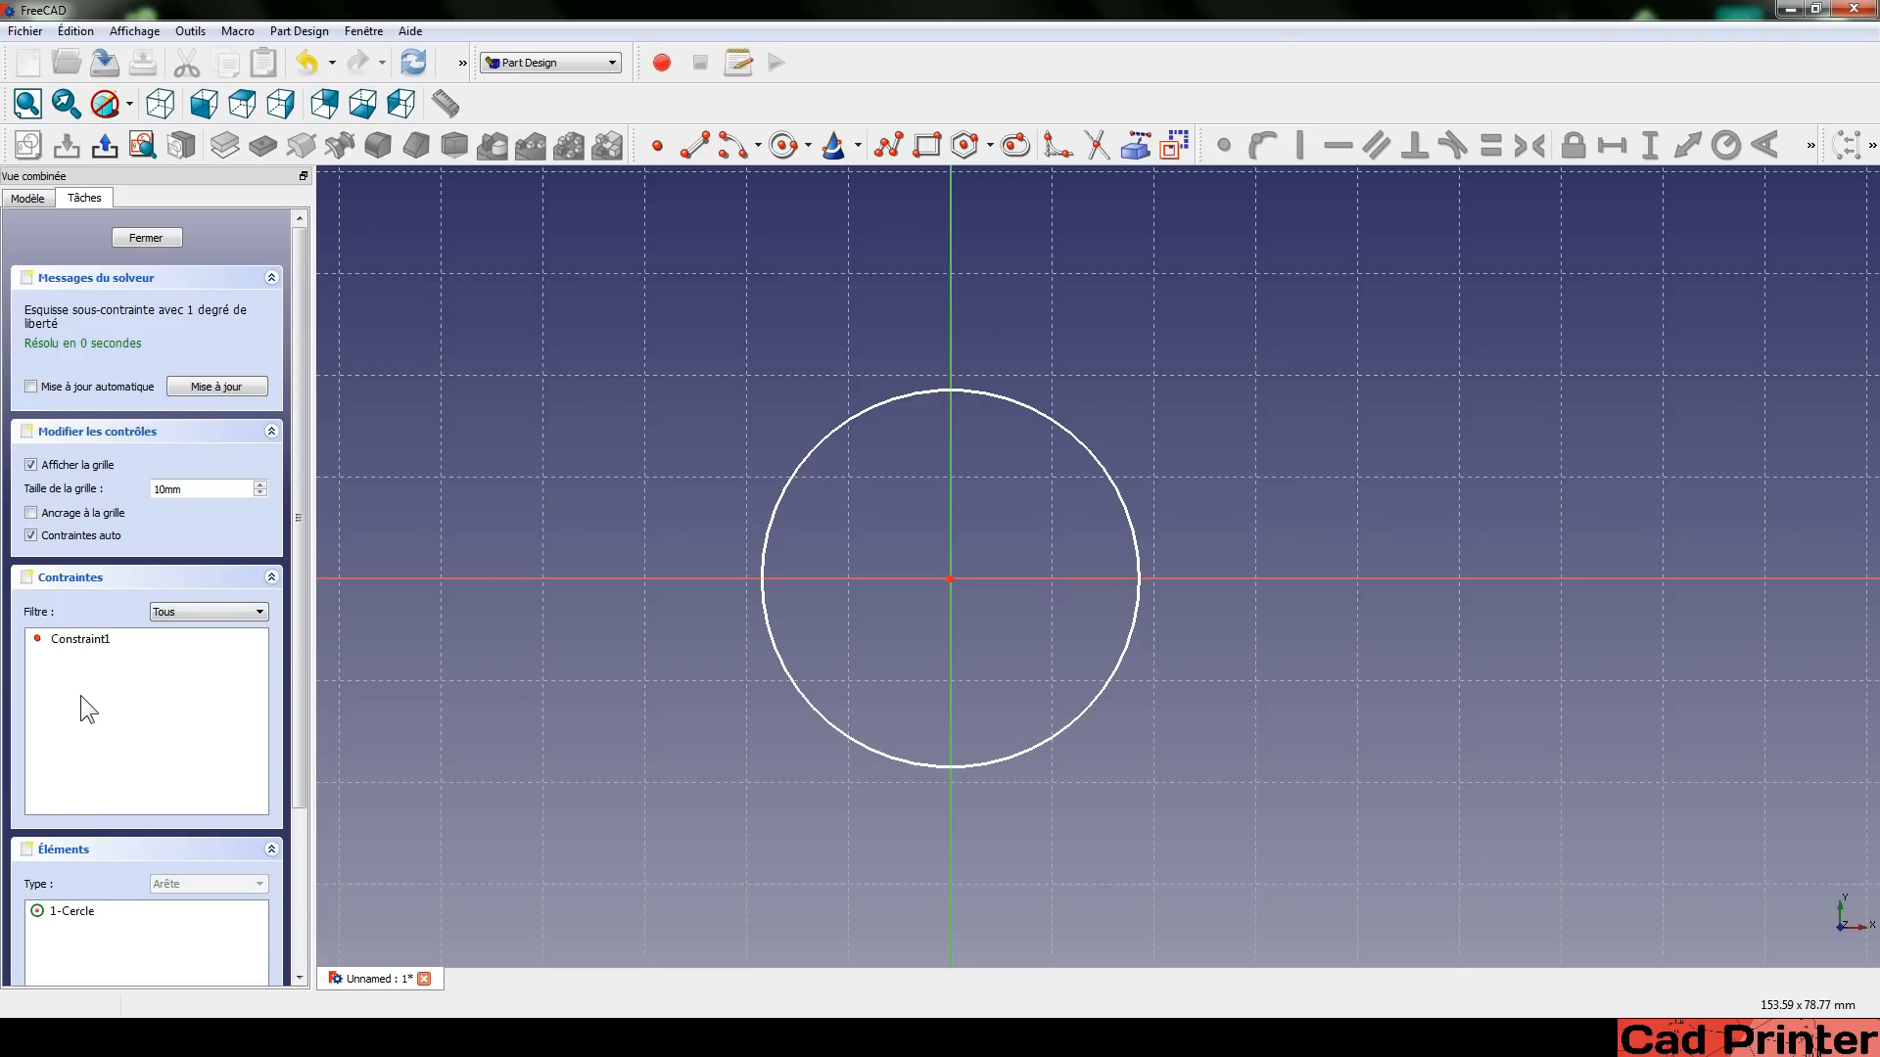
{"action": "left_click", "coordinate": [78, 638]}
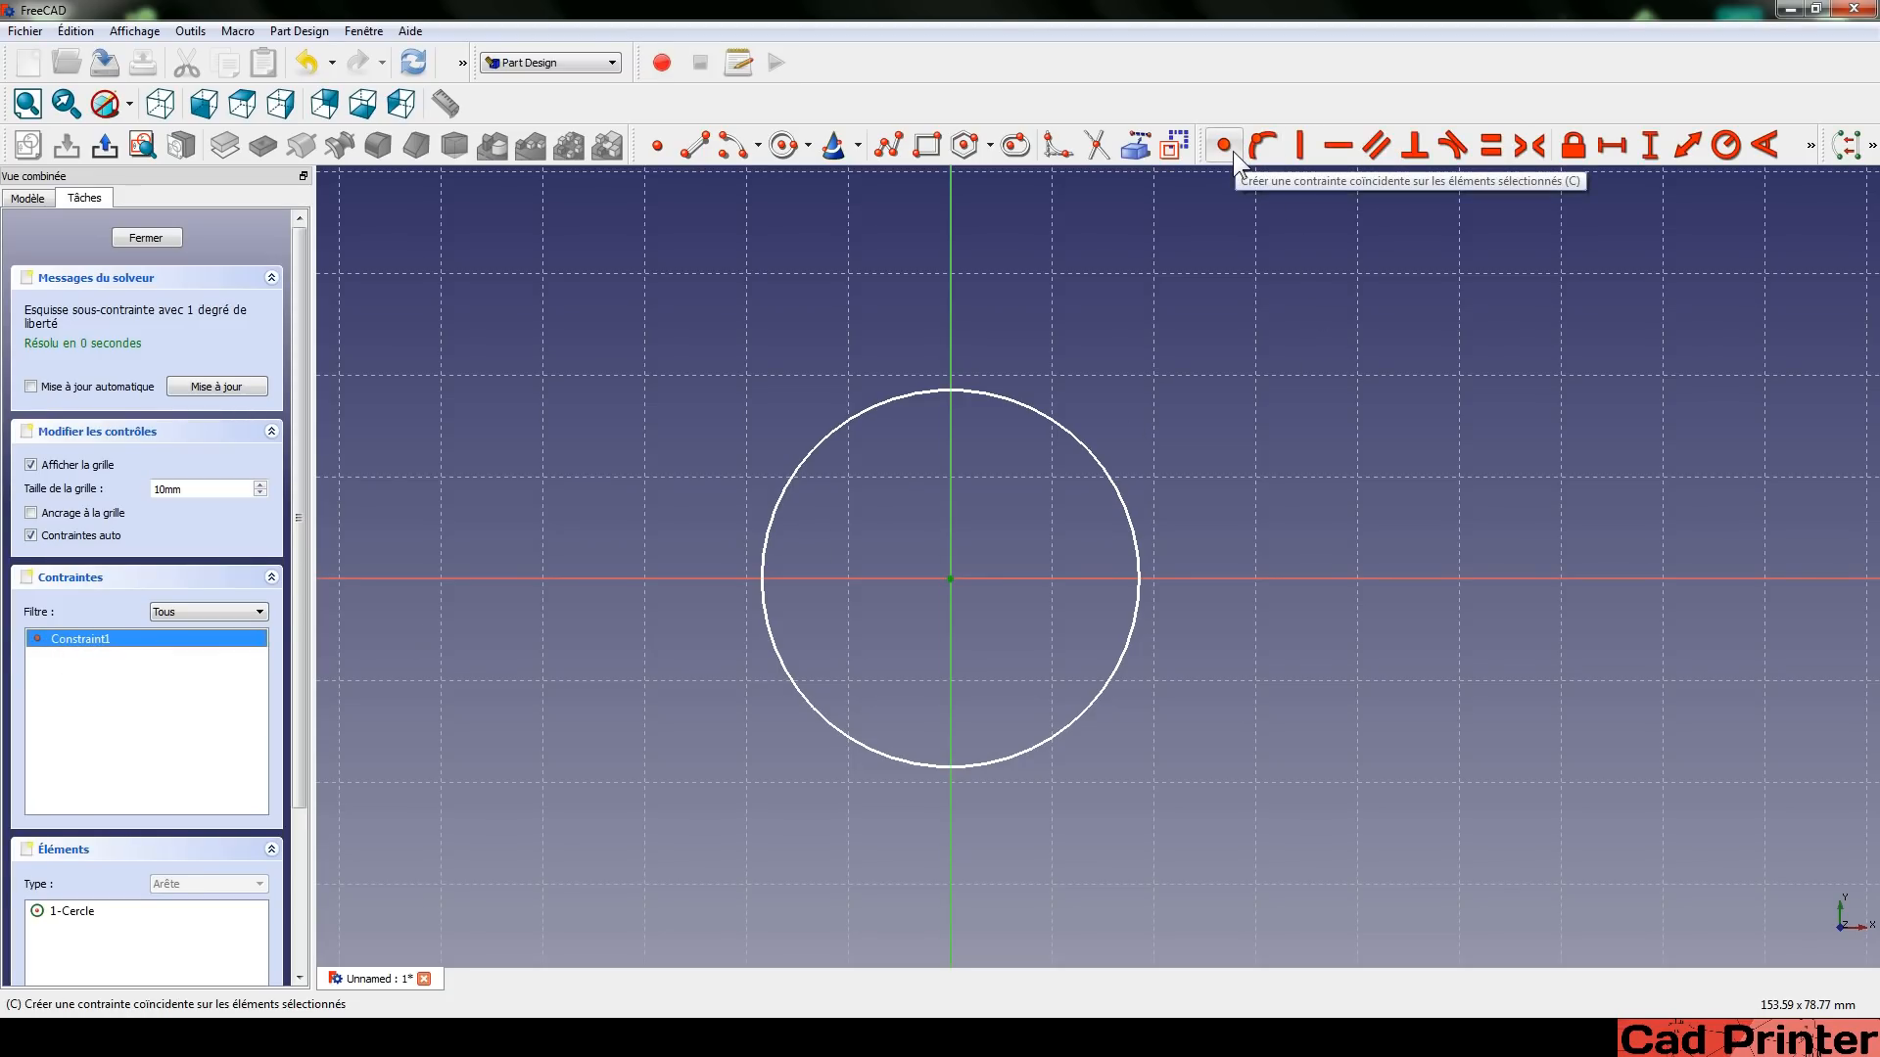
{"action": "left_click", "coordinate": [131, 697]}
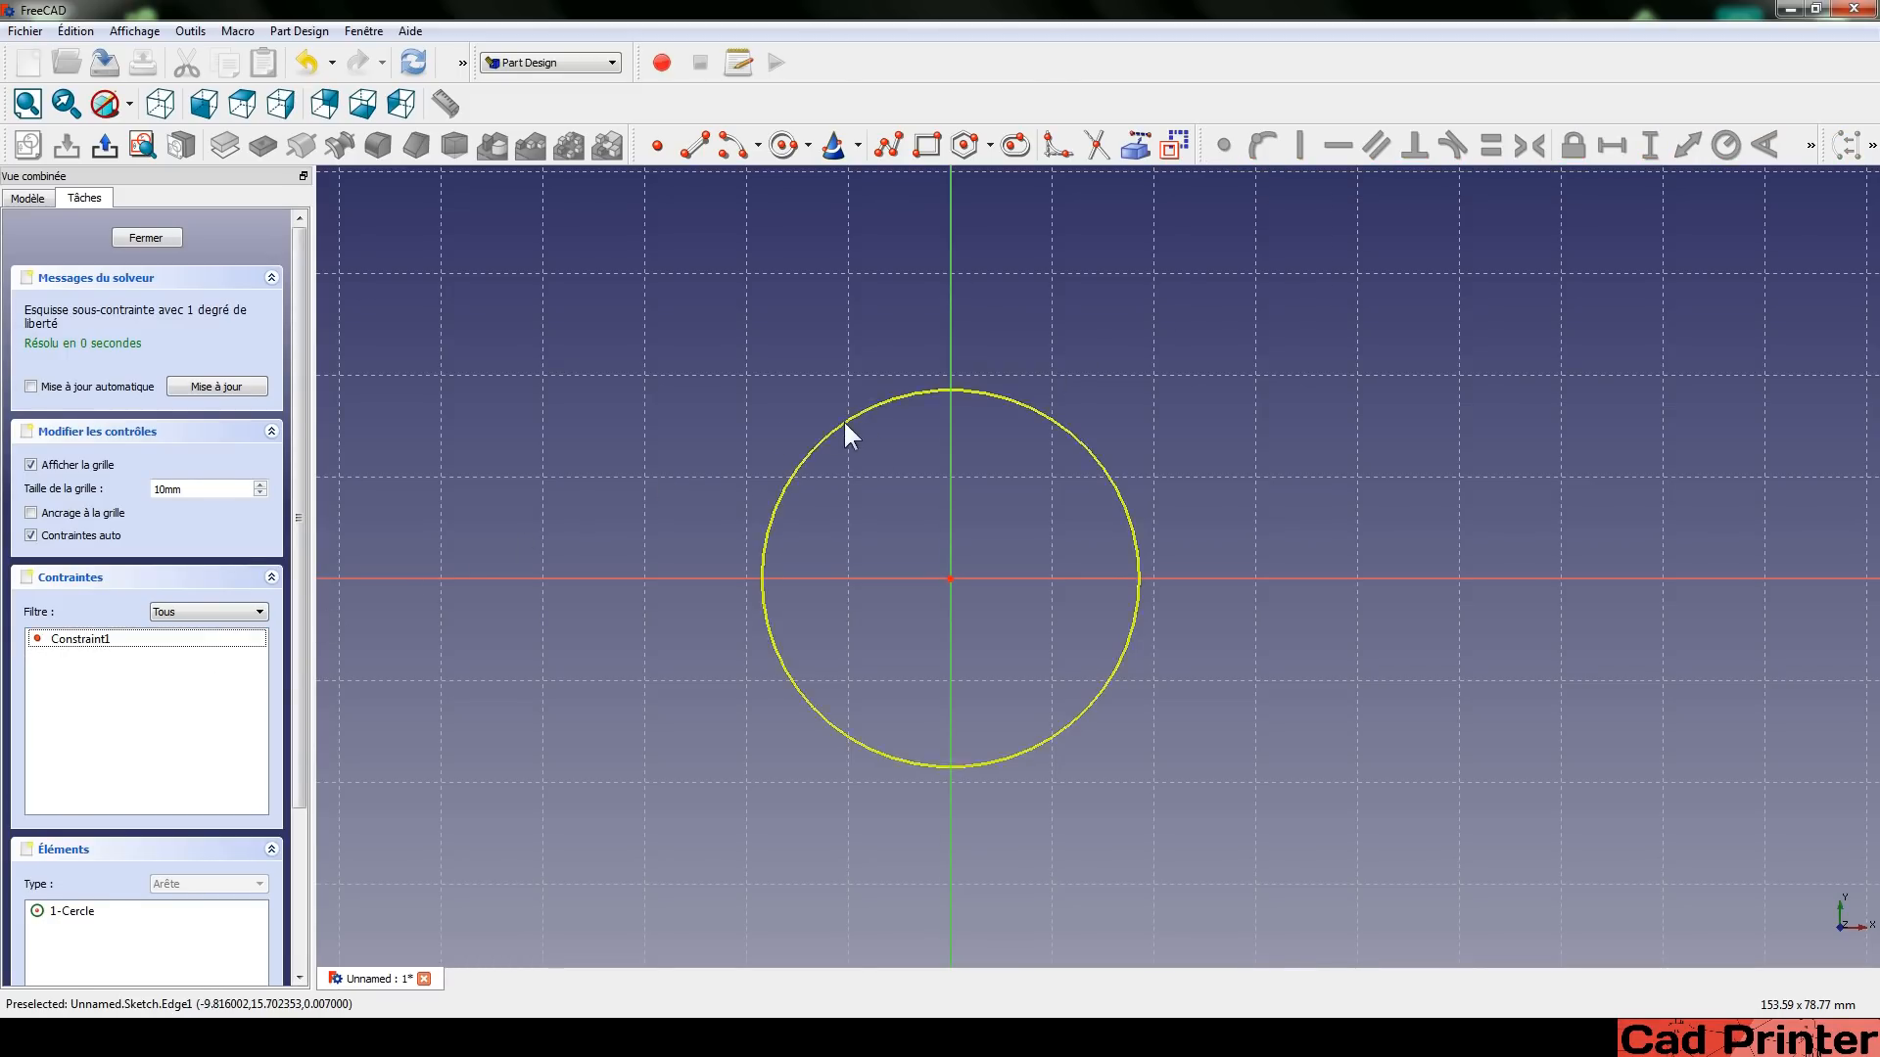
Apply a radius constraint of 40 mm to the origin-centred circle.
{"action": "left_click", "coordinate": [1035, 406]}
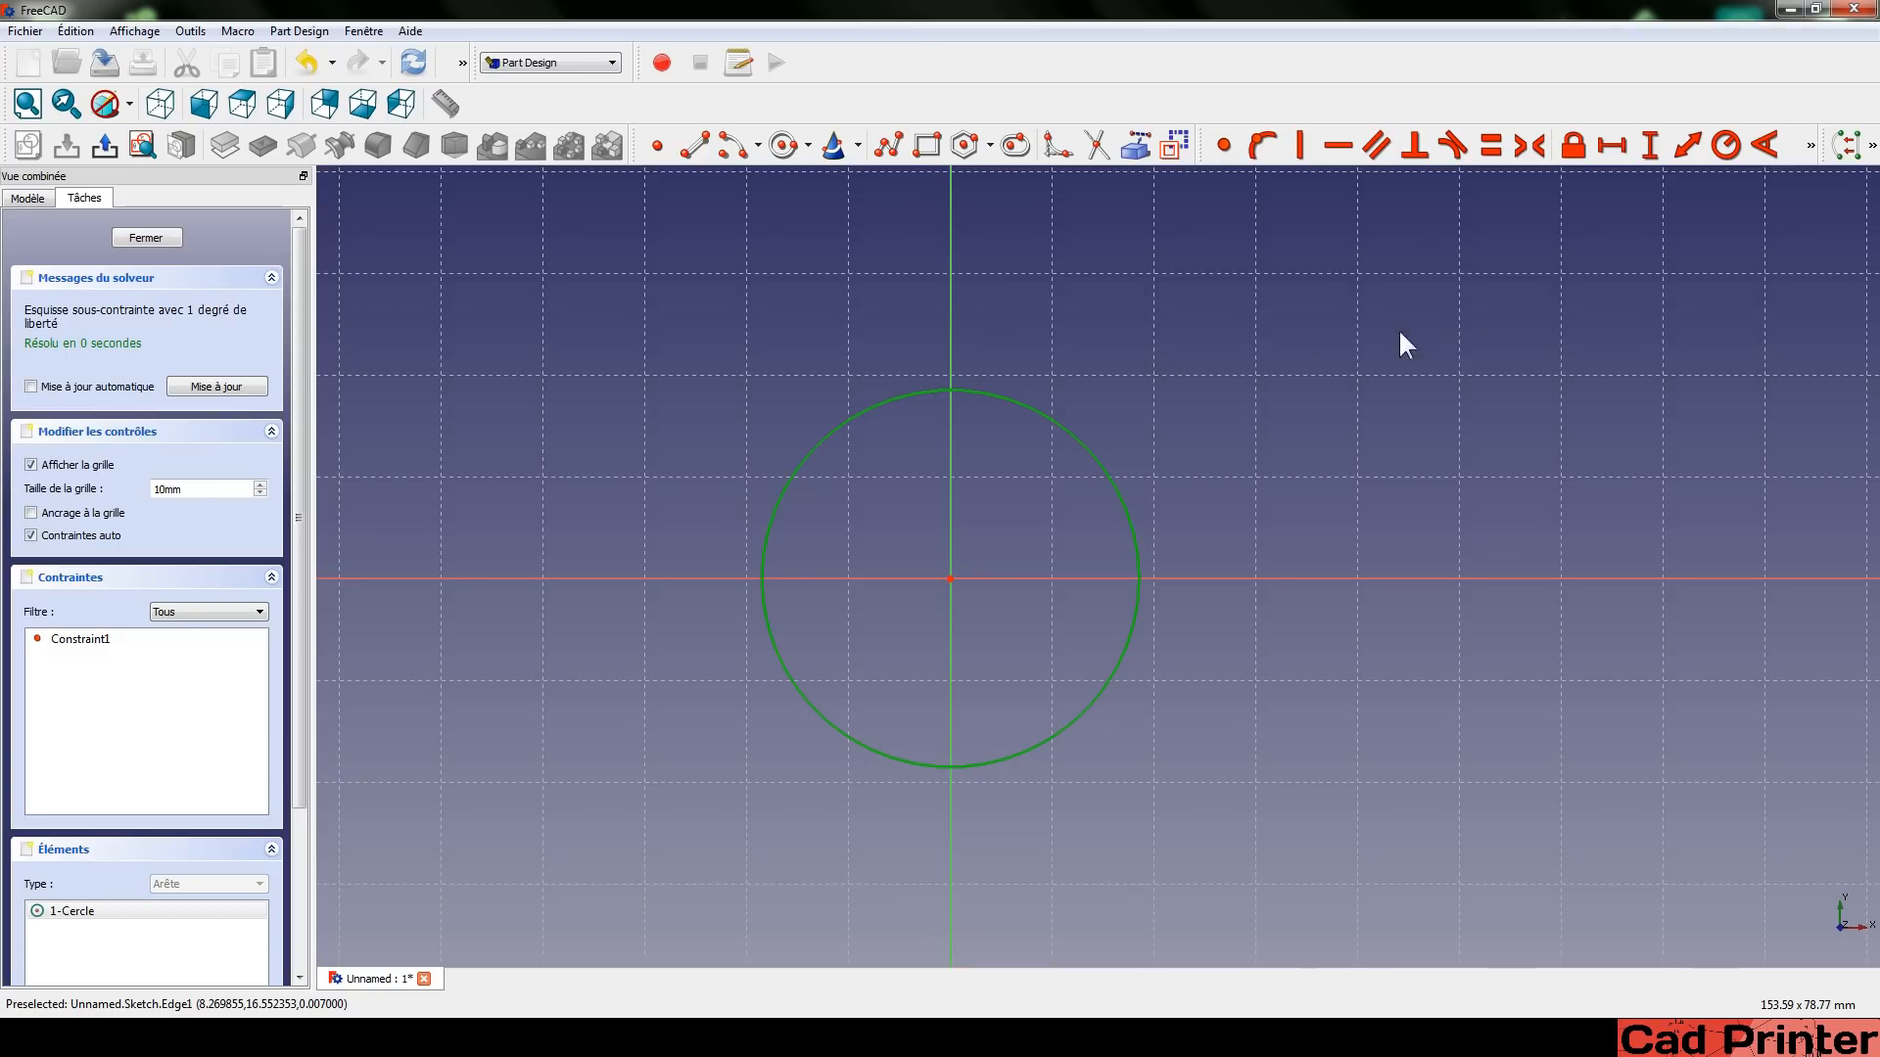
{"action": "left_click", "coordinate": [1726, 146]}
{"action": "type", "text": "40mm"}
{"action": "key", "text": "Return"}
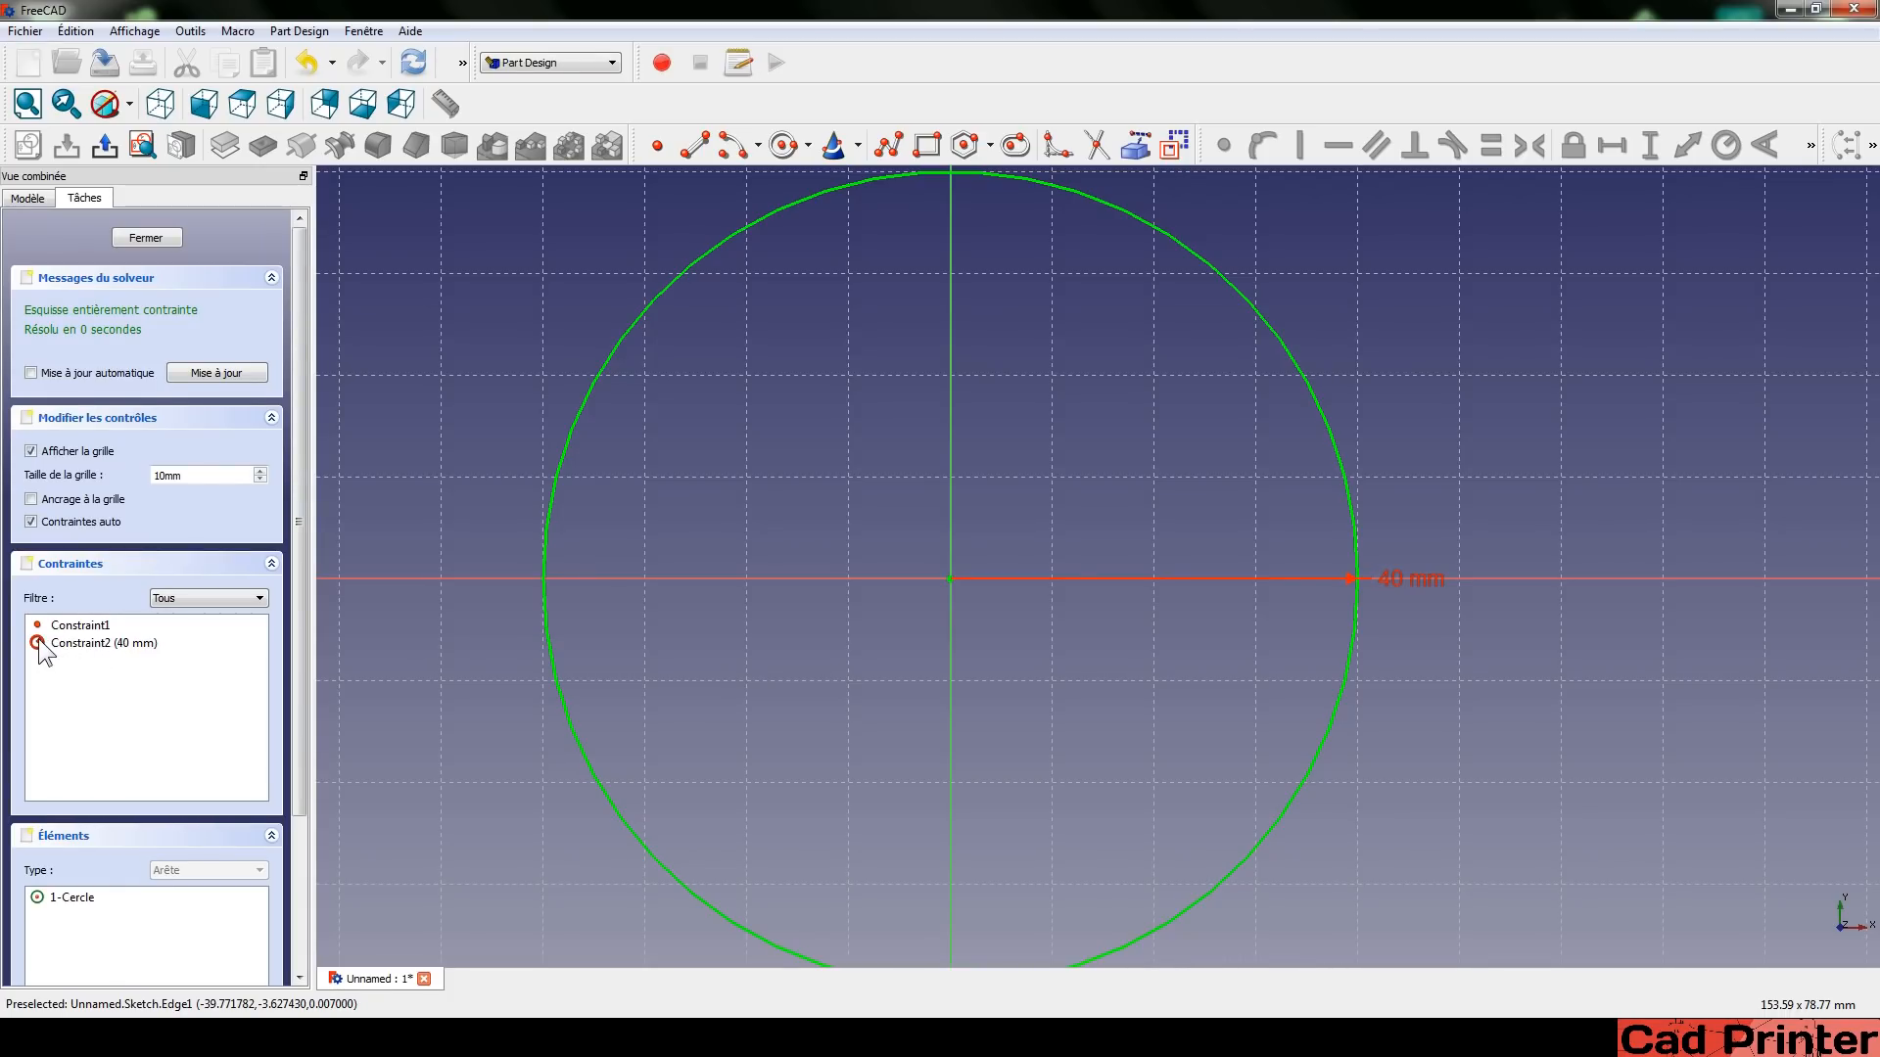
{"action": "left_click", "coordinate": [116, 644]}
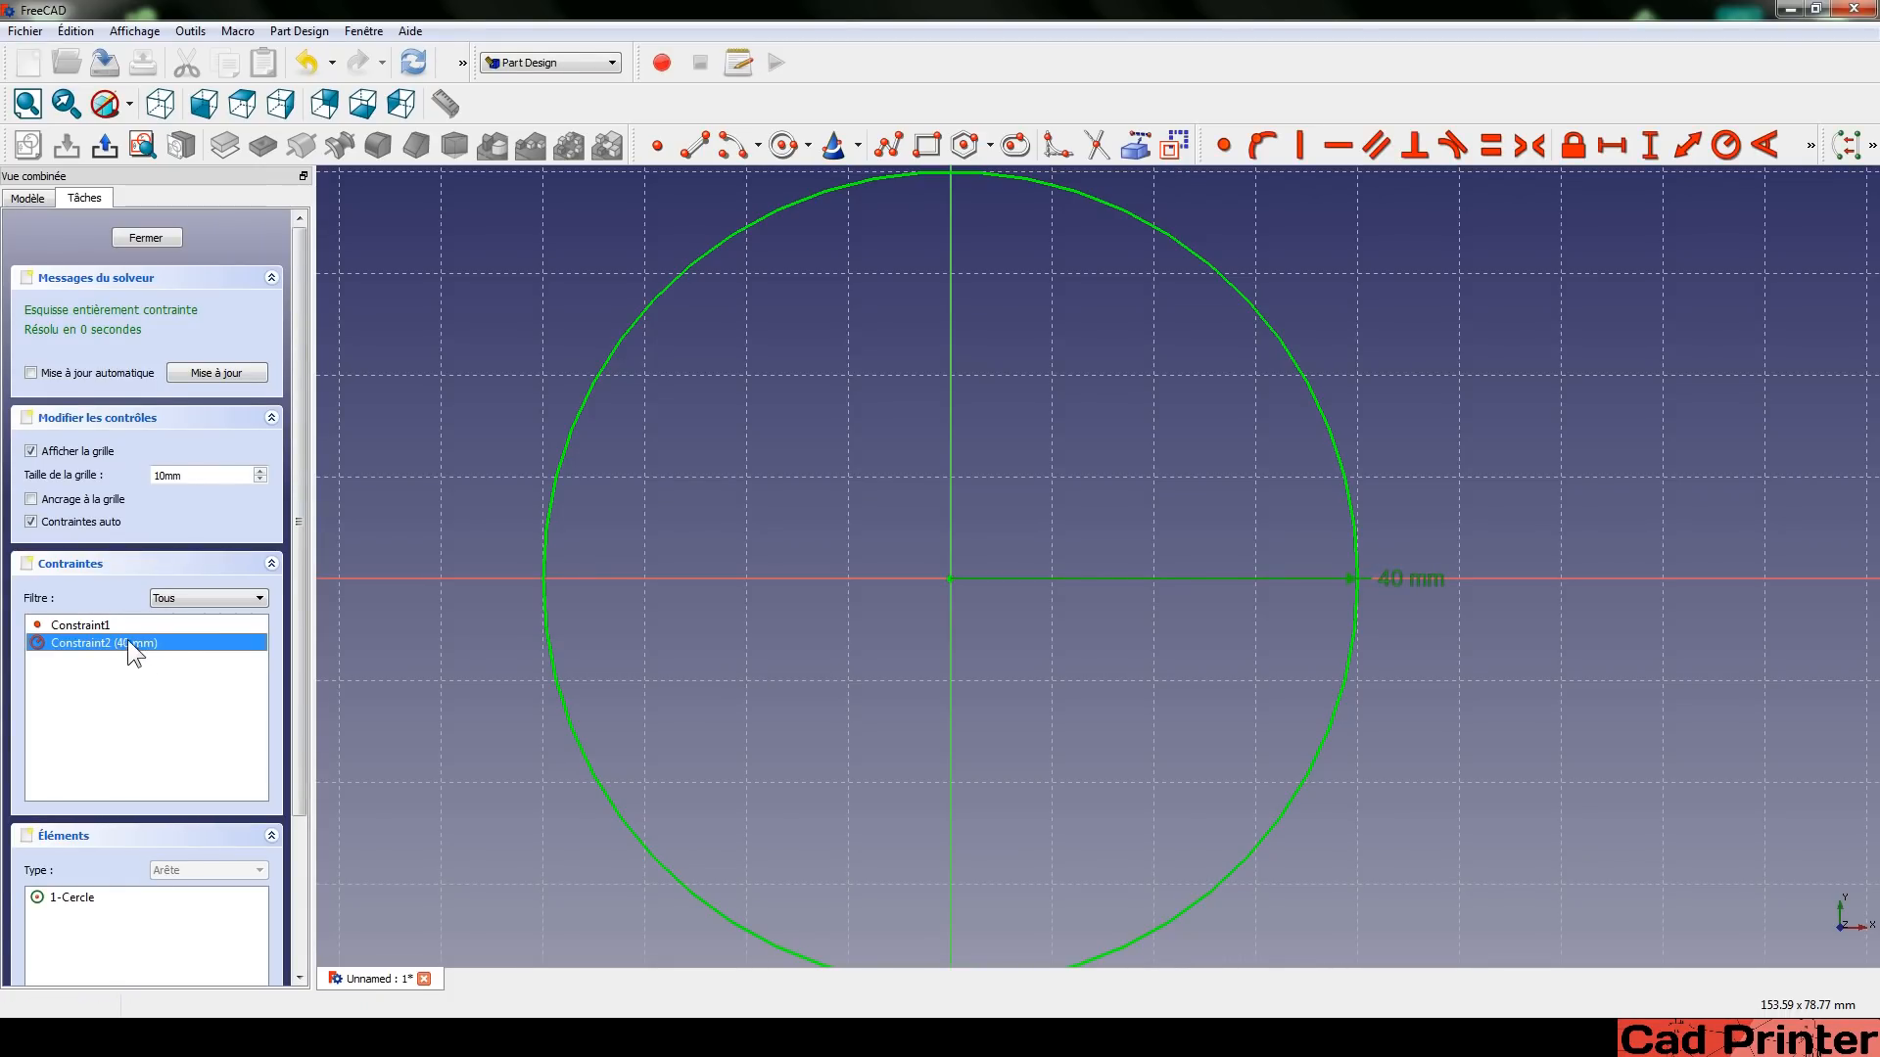
{"action": "double_click", "coordinate": [127, 641]}
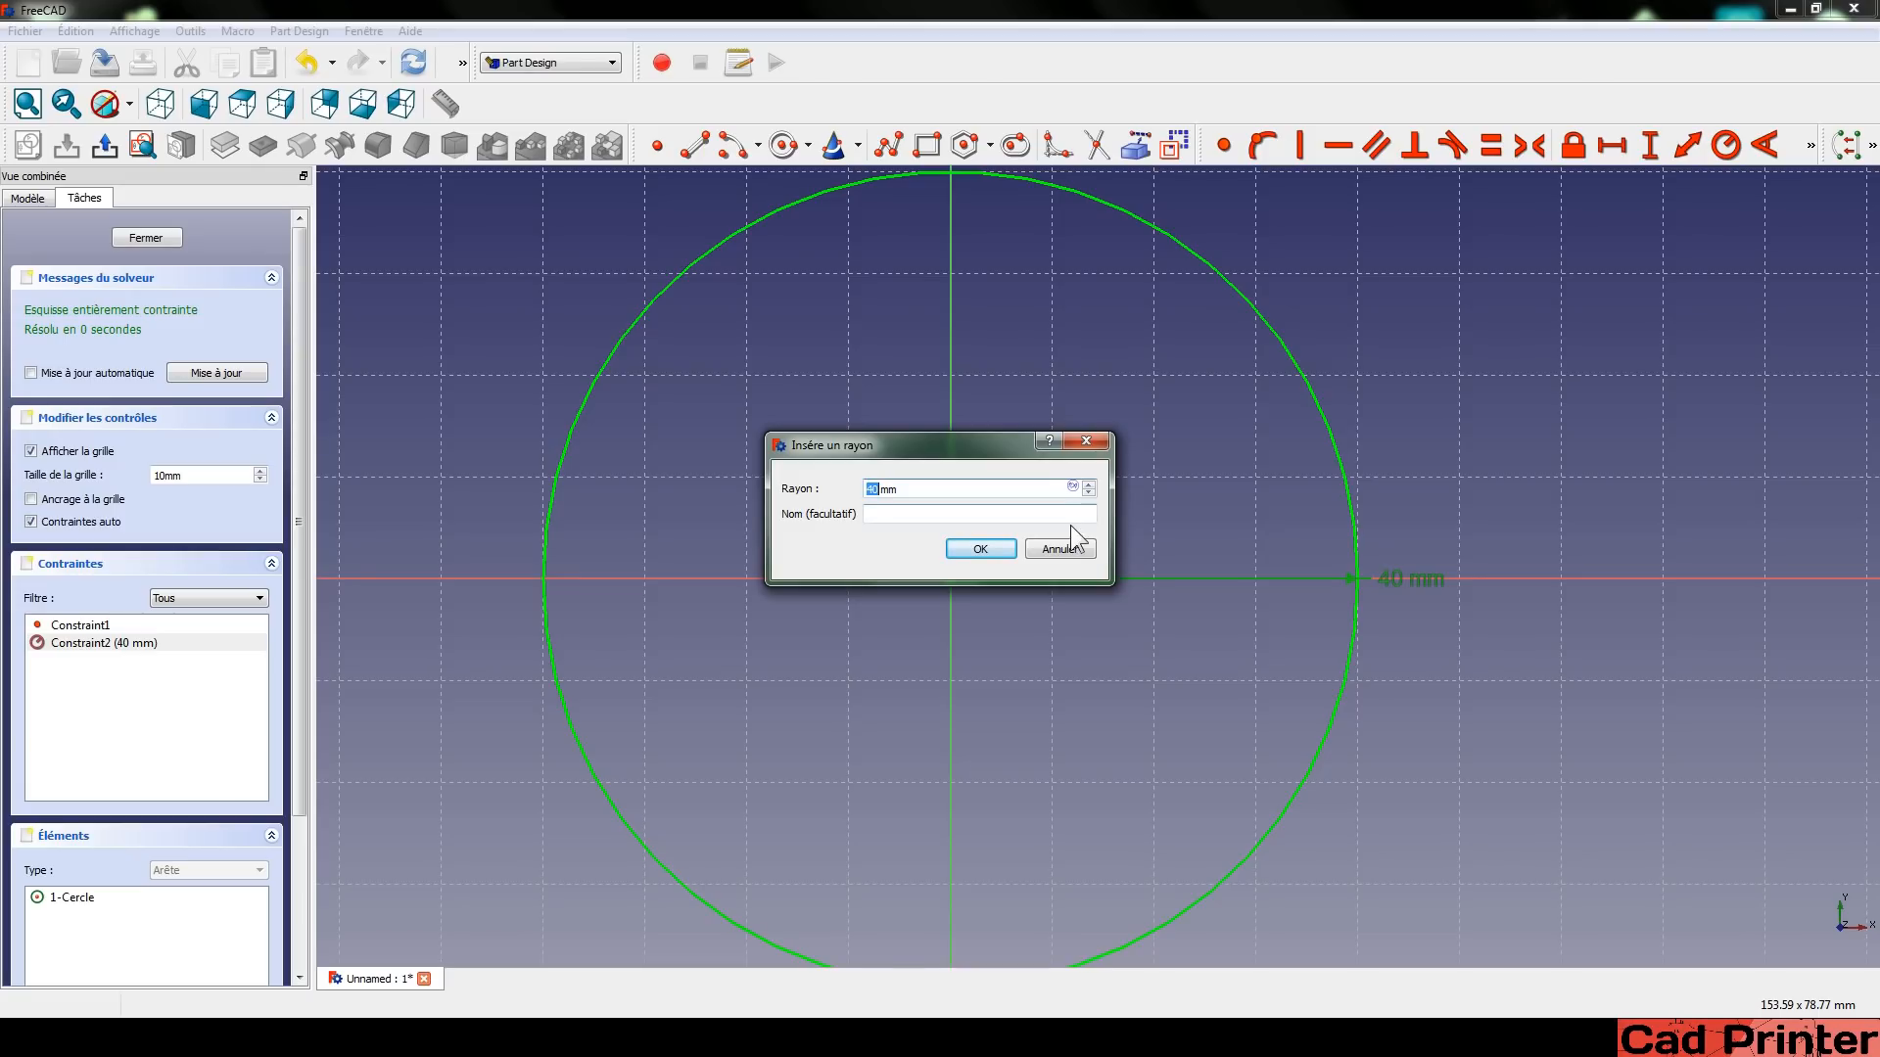
{"action": "left_click", "coordinate": [1055, 546]}
Change the circle's existing radius constraint to 20 mm.
{"action": "left_click", "coordinate": [68, 657]}
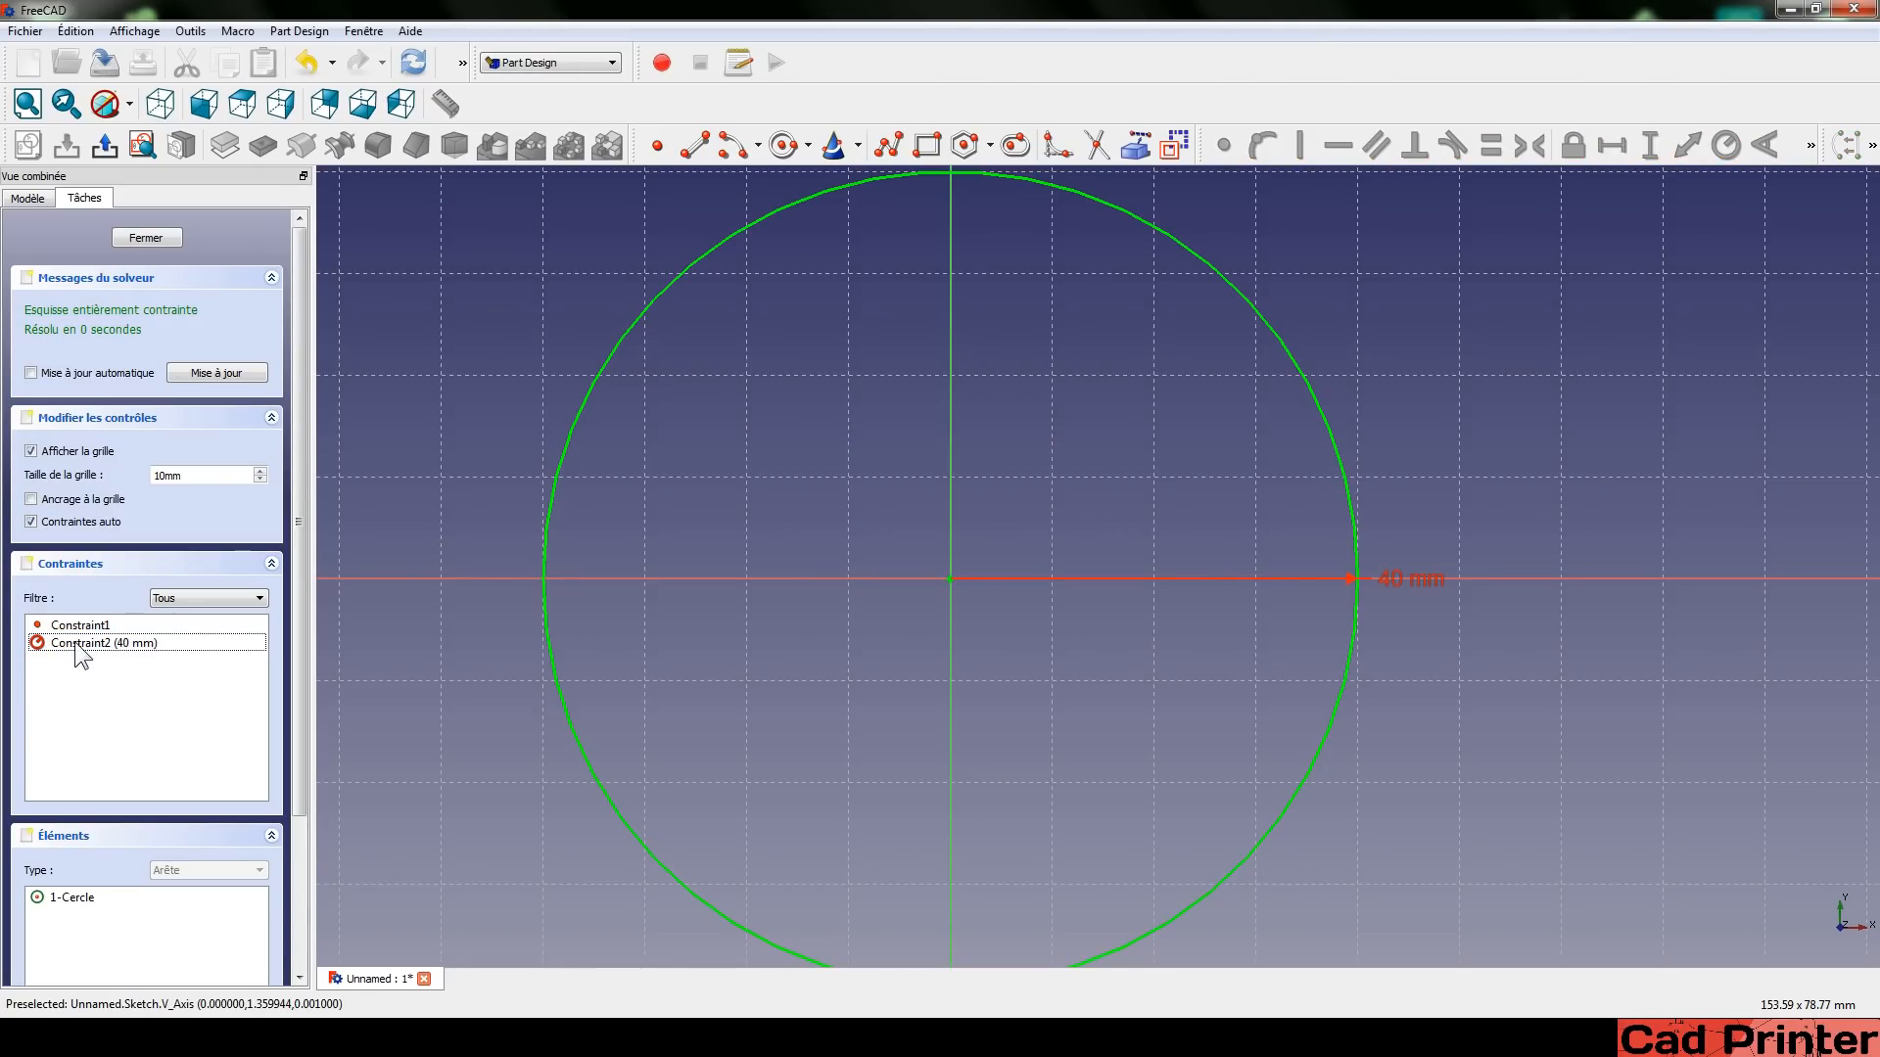
{"action": "double_click", "coordinate": [107, 642]}
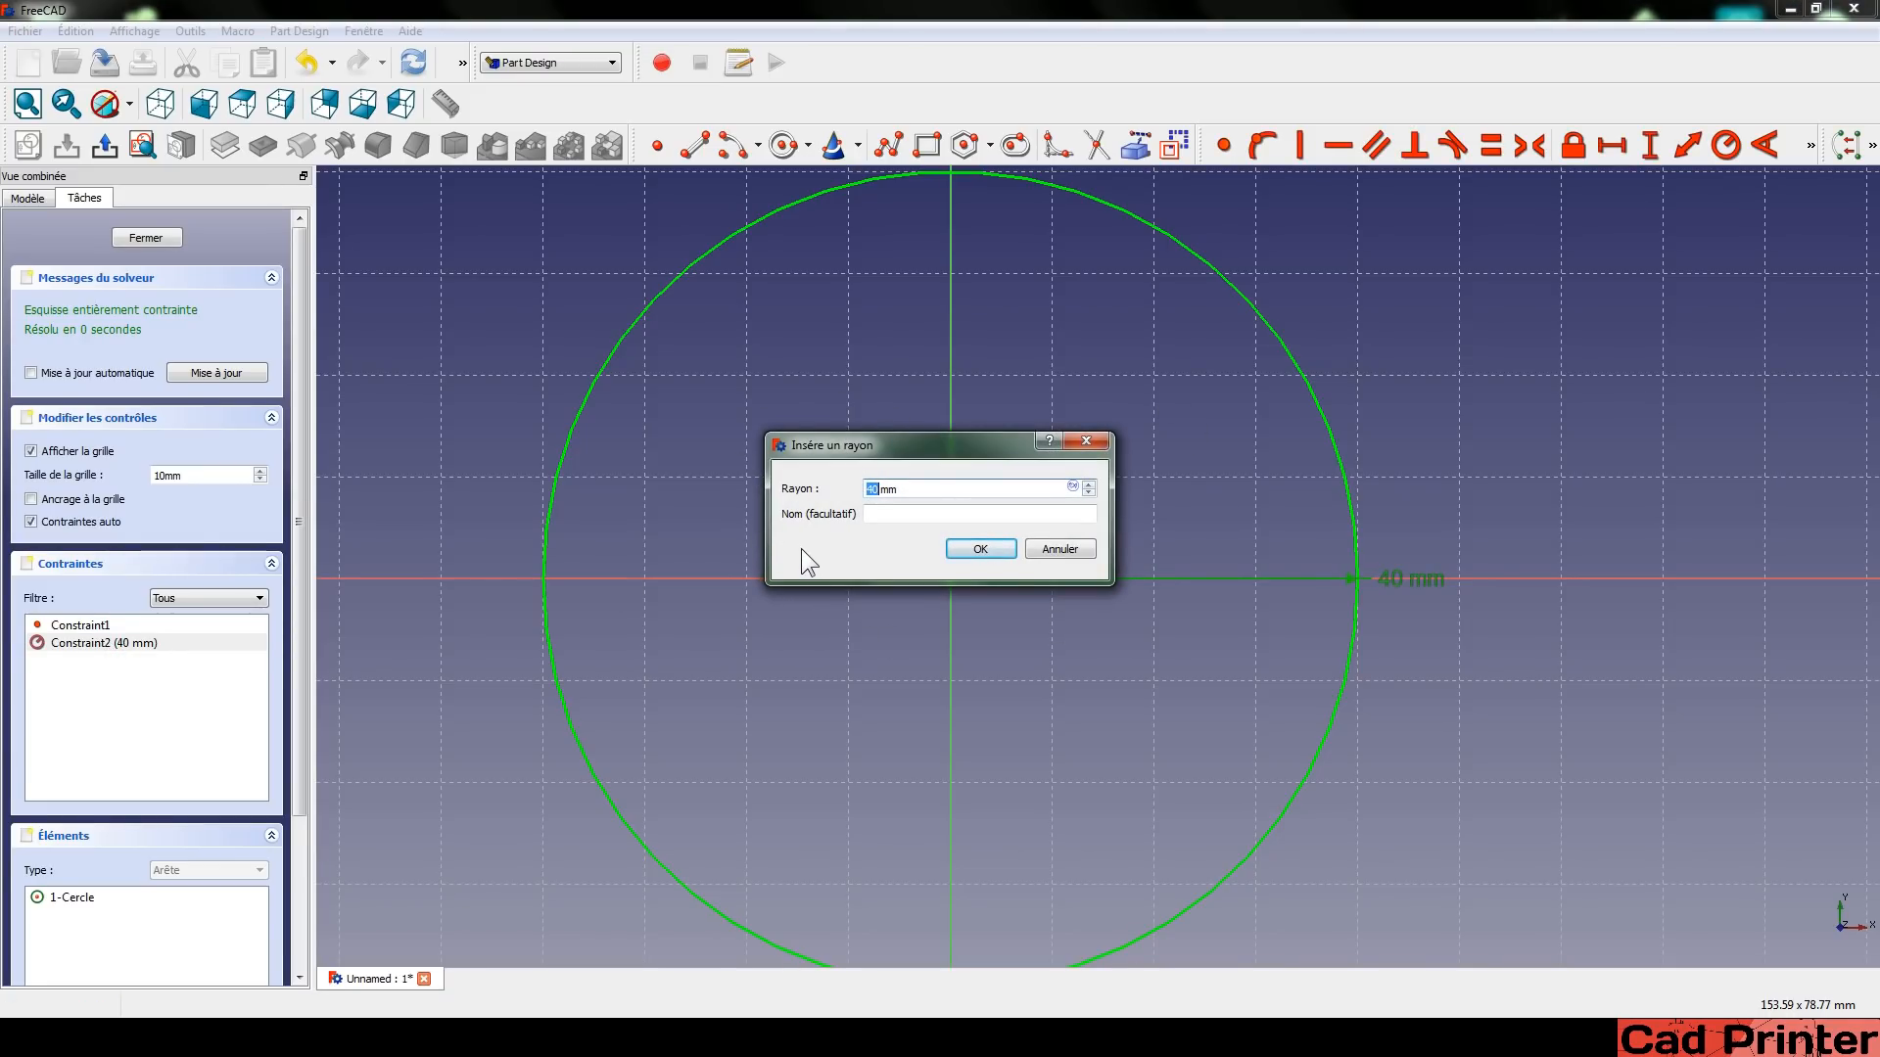
{"action": "key", "text": "Return"}
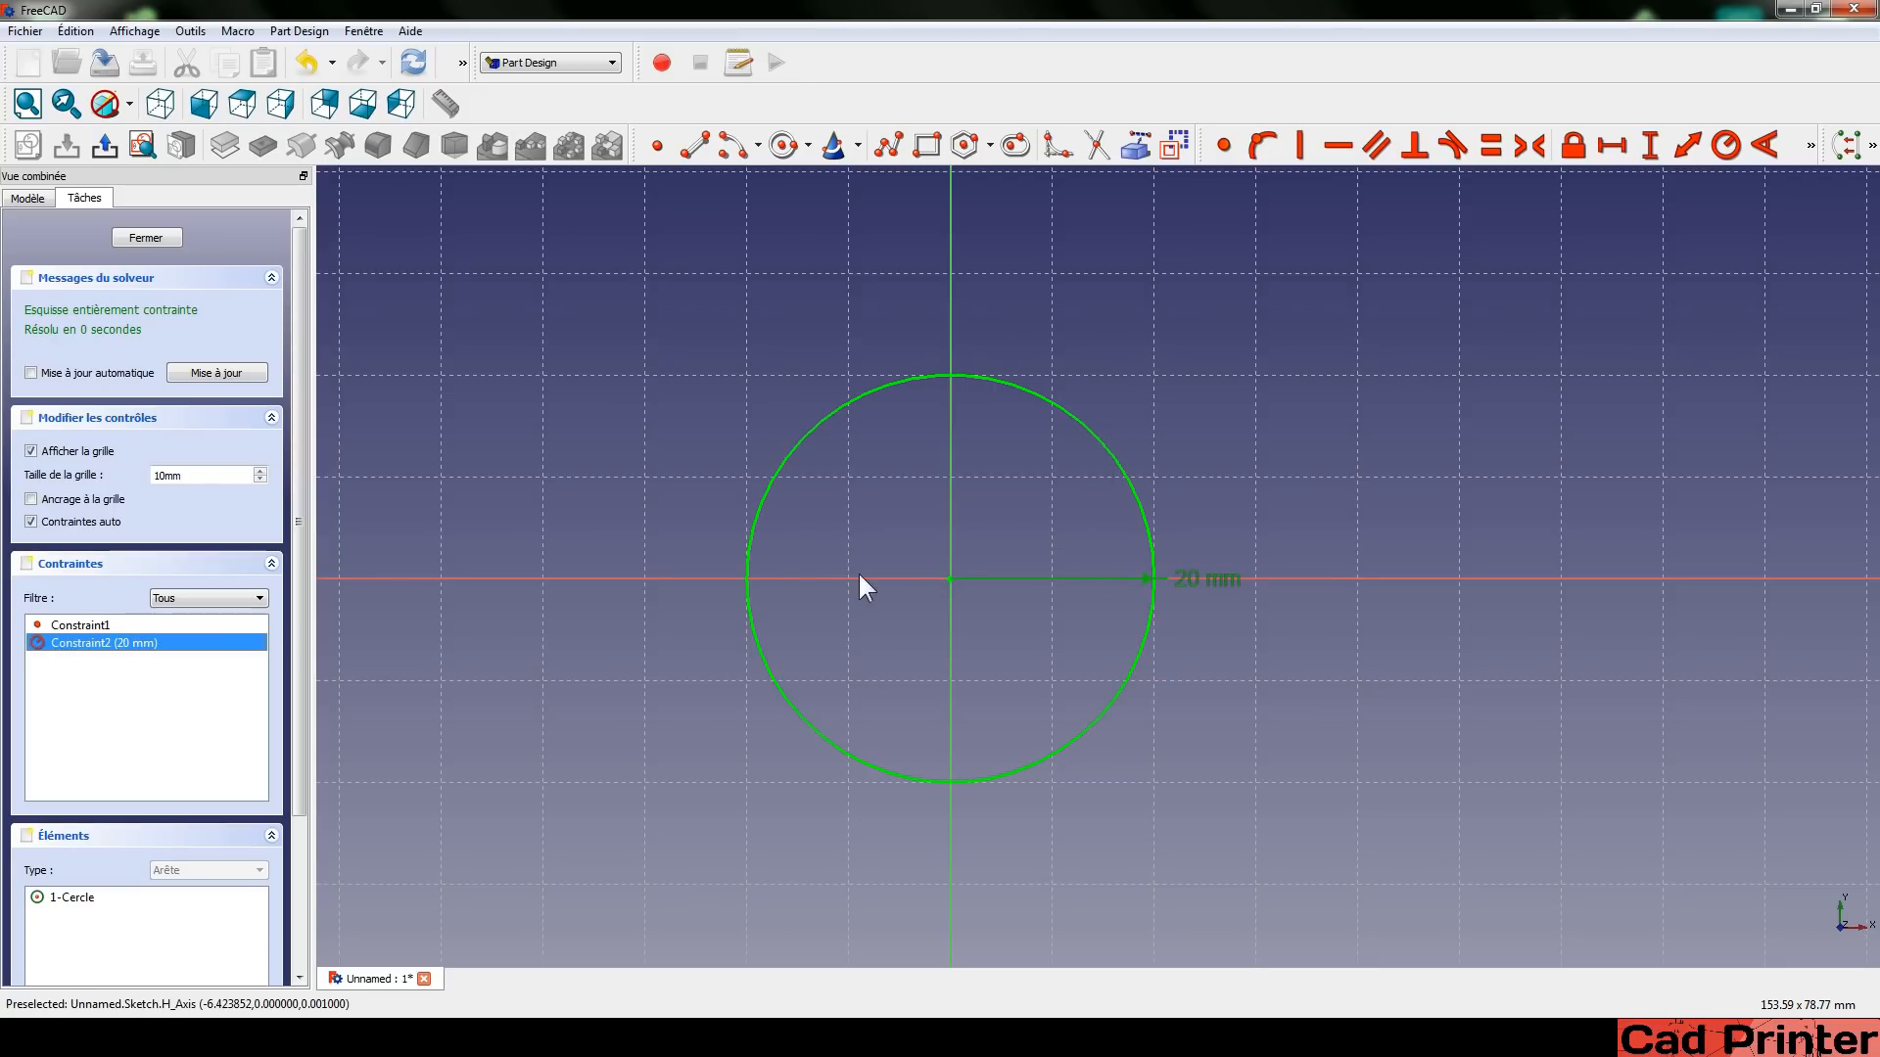
Reposition the radius dimension at an upward angle outside the circle and set the radius to 25 mm.
{"action": "left_click_drag", "start_coordinate": [1183, 562], "coordinate": [1250, 462]}
{"action": "double_click", "coordinate": [1240, 470]}
{"action": "double_click", "coordinate": [1238, 467]}
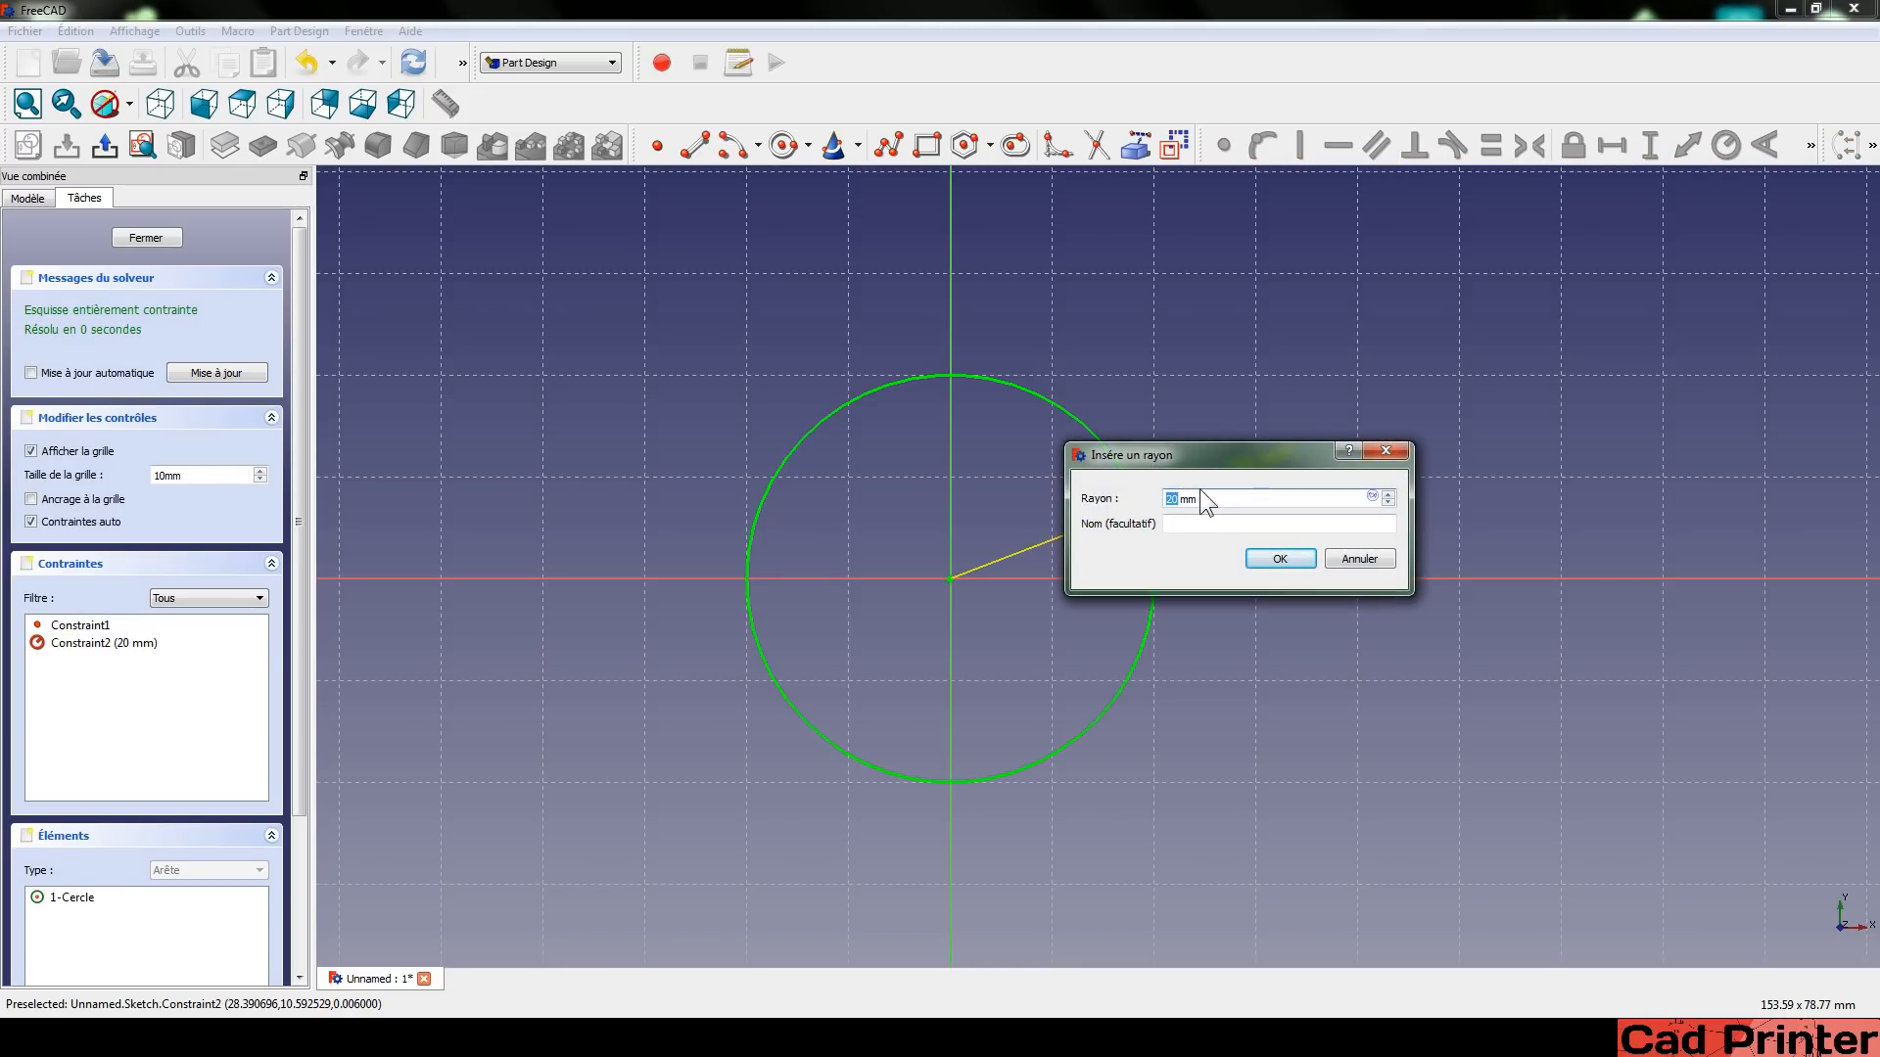
{"action": "left_click_drag", "start_coordinate": [1267, 327], "coordinate": [1293, 277]}
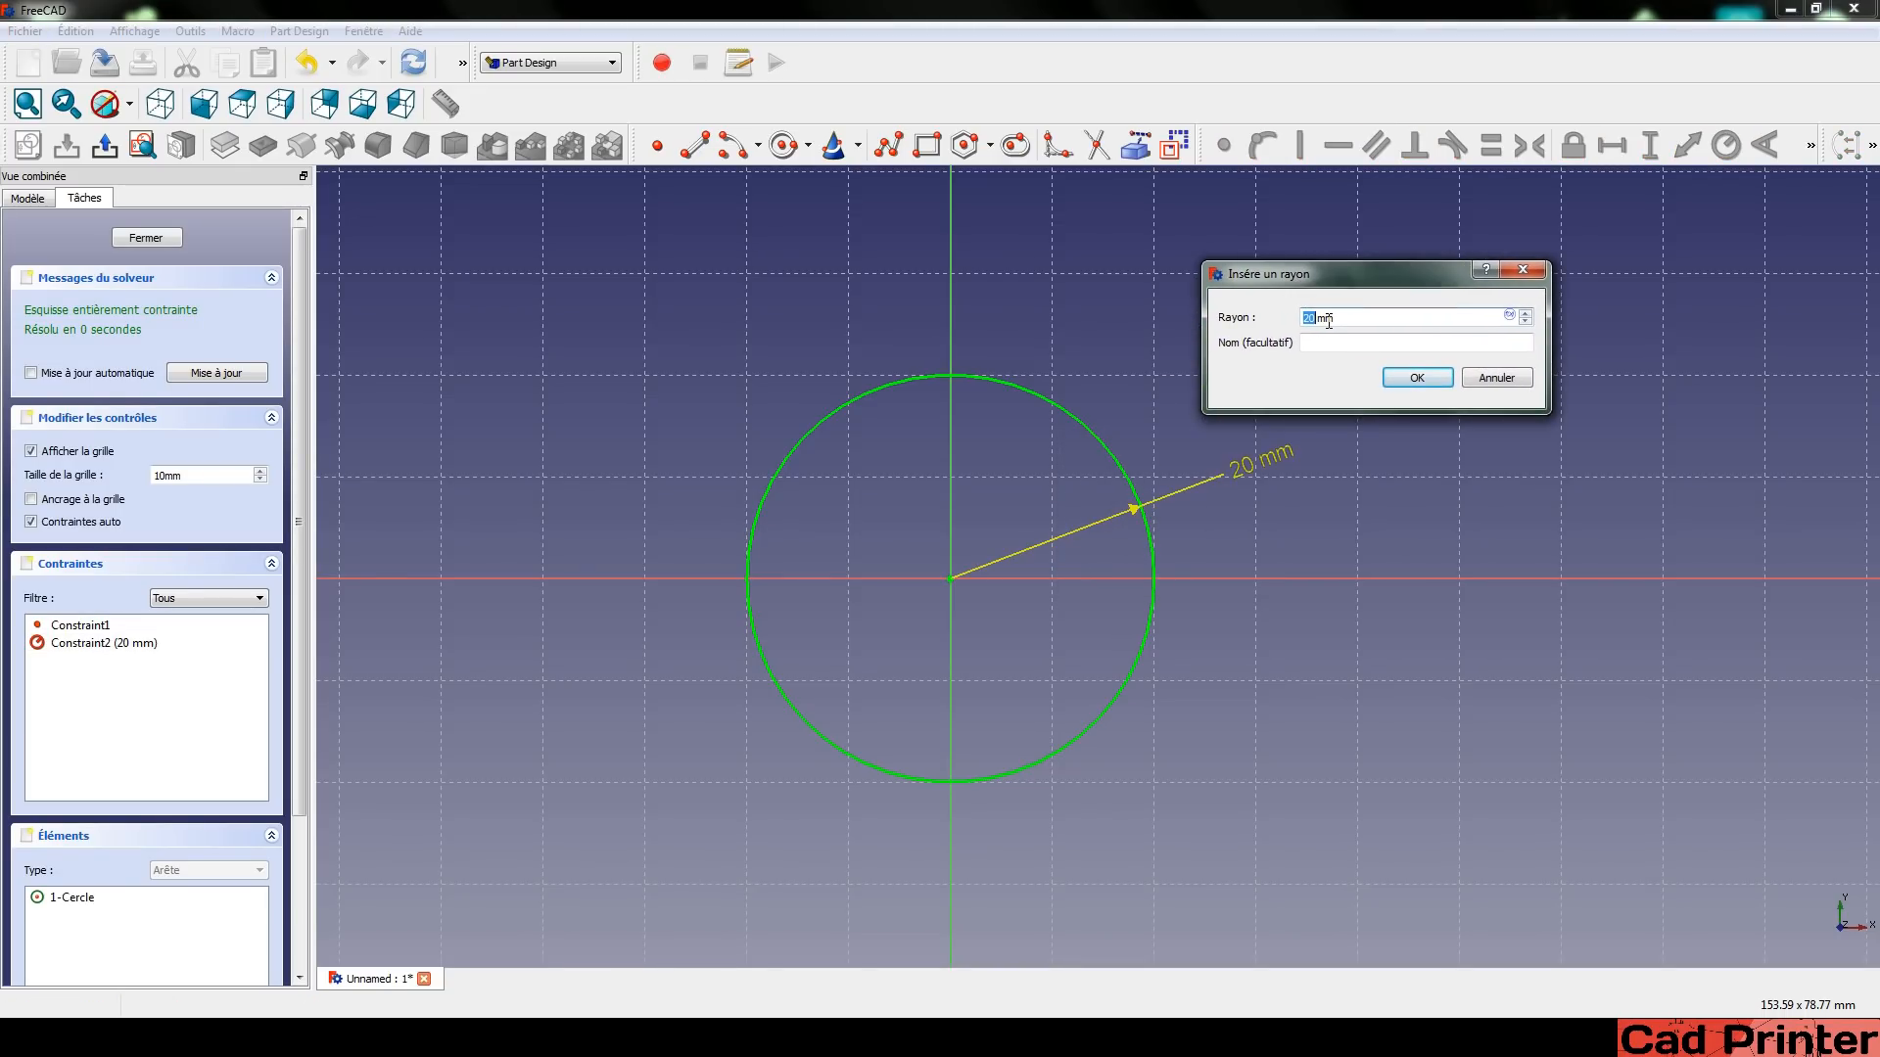
{"action": "type", "text": "25"}
{"action": "key", "text": "Return"}
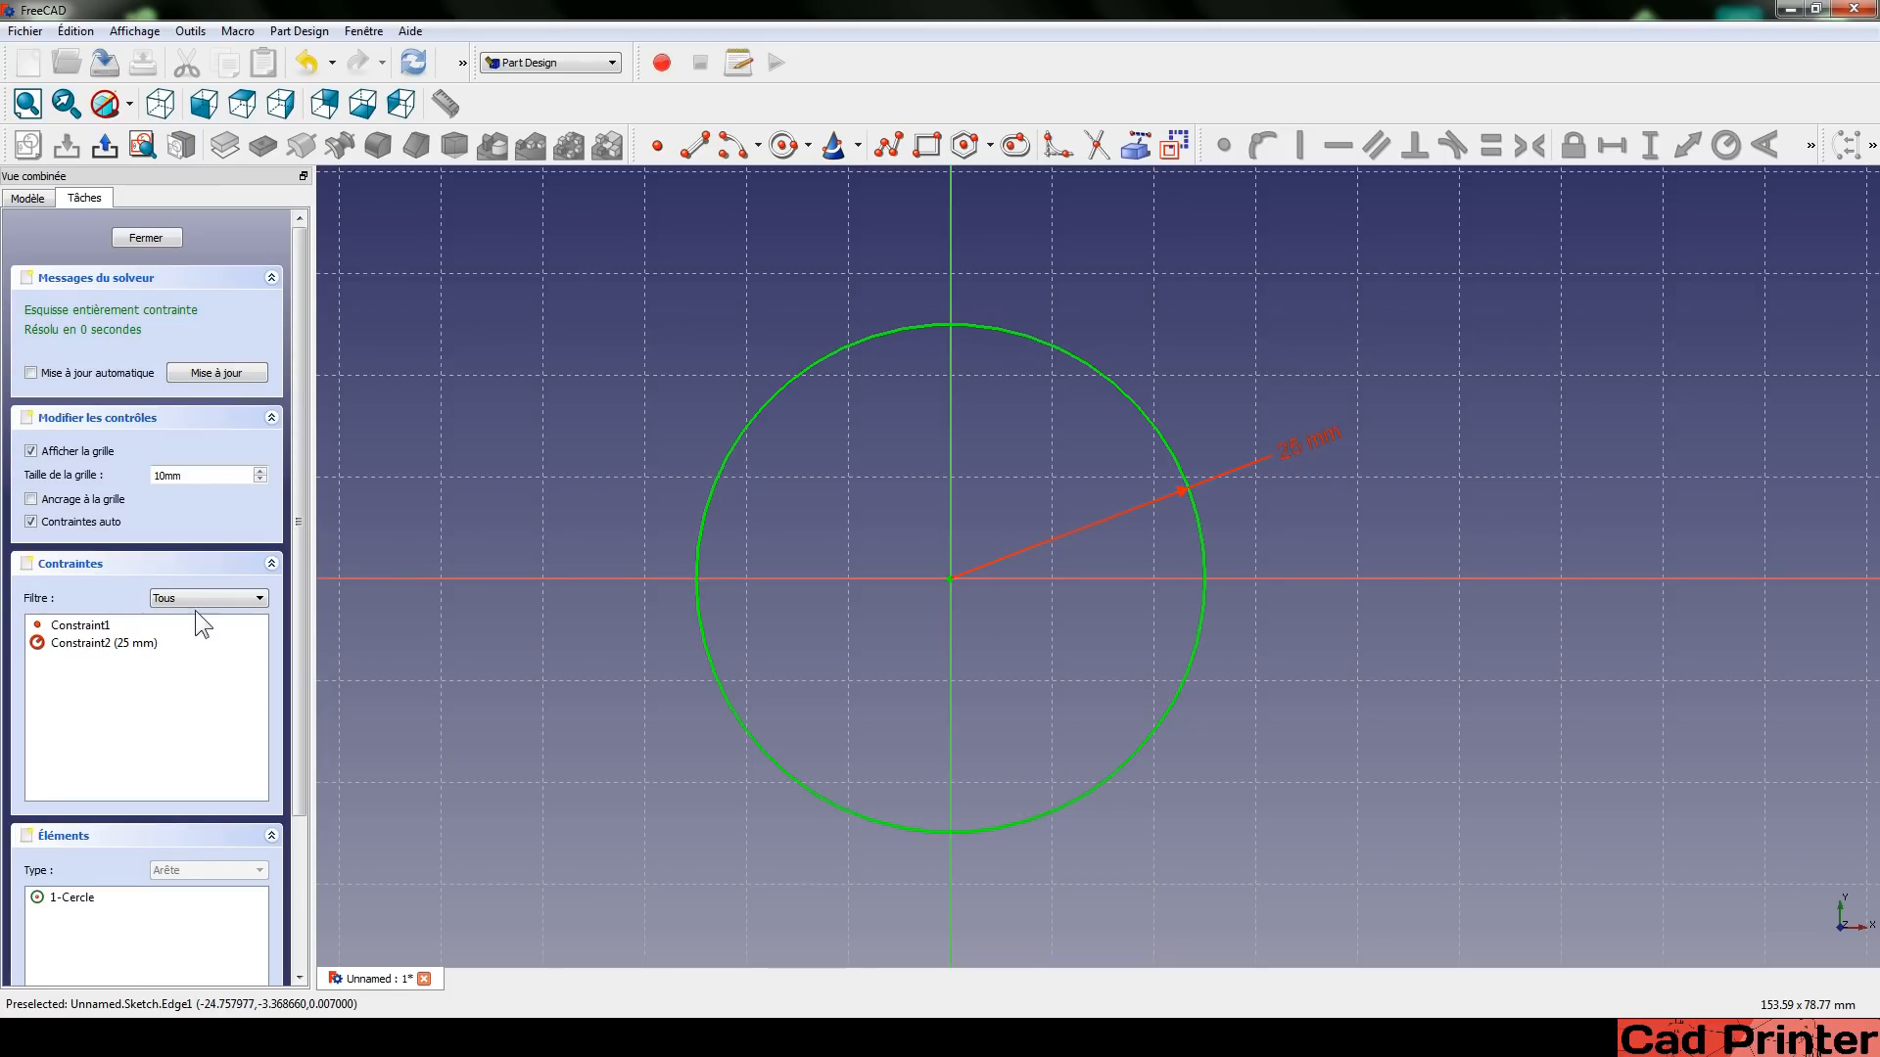
{"action": "scroll", "coordinate": [290, 570], "scroll_direction": "down", "scroll_amount": 3}
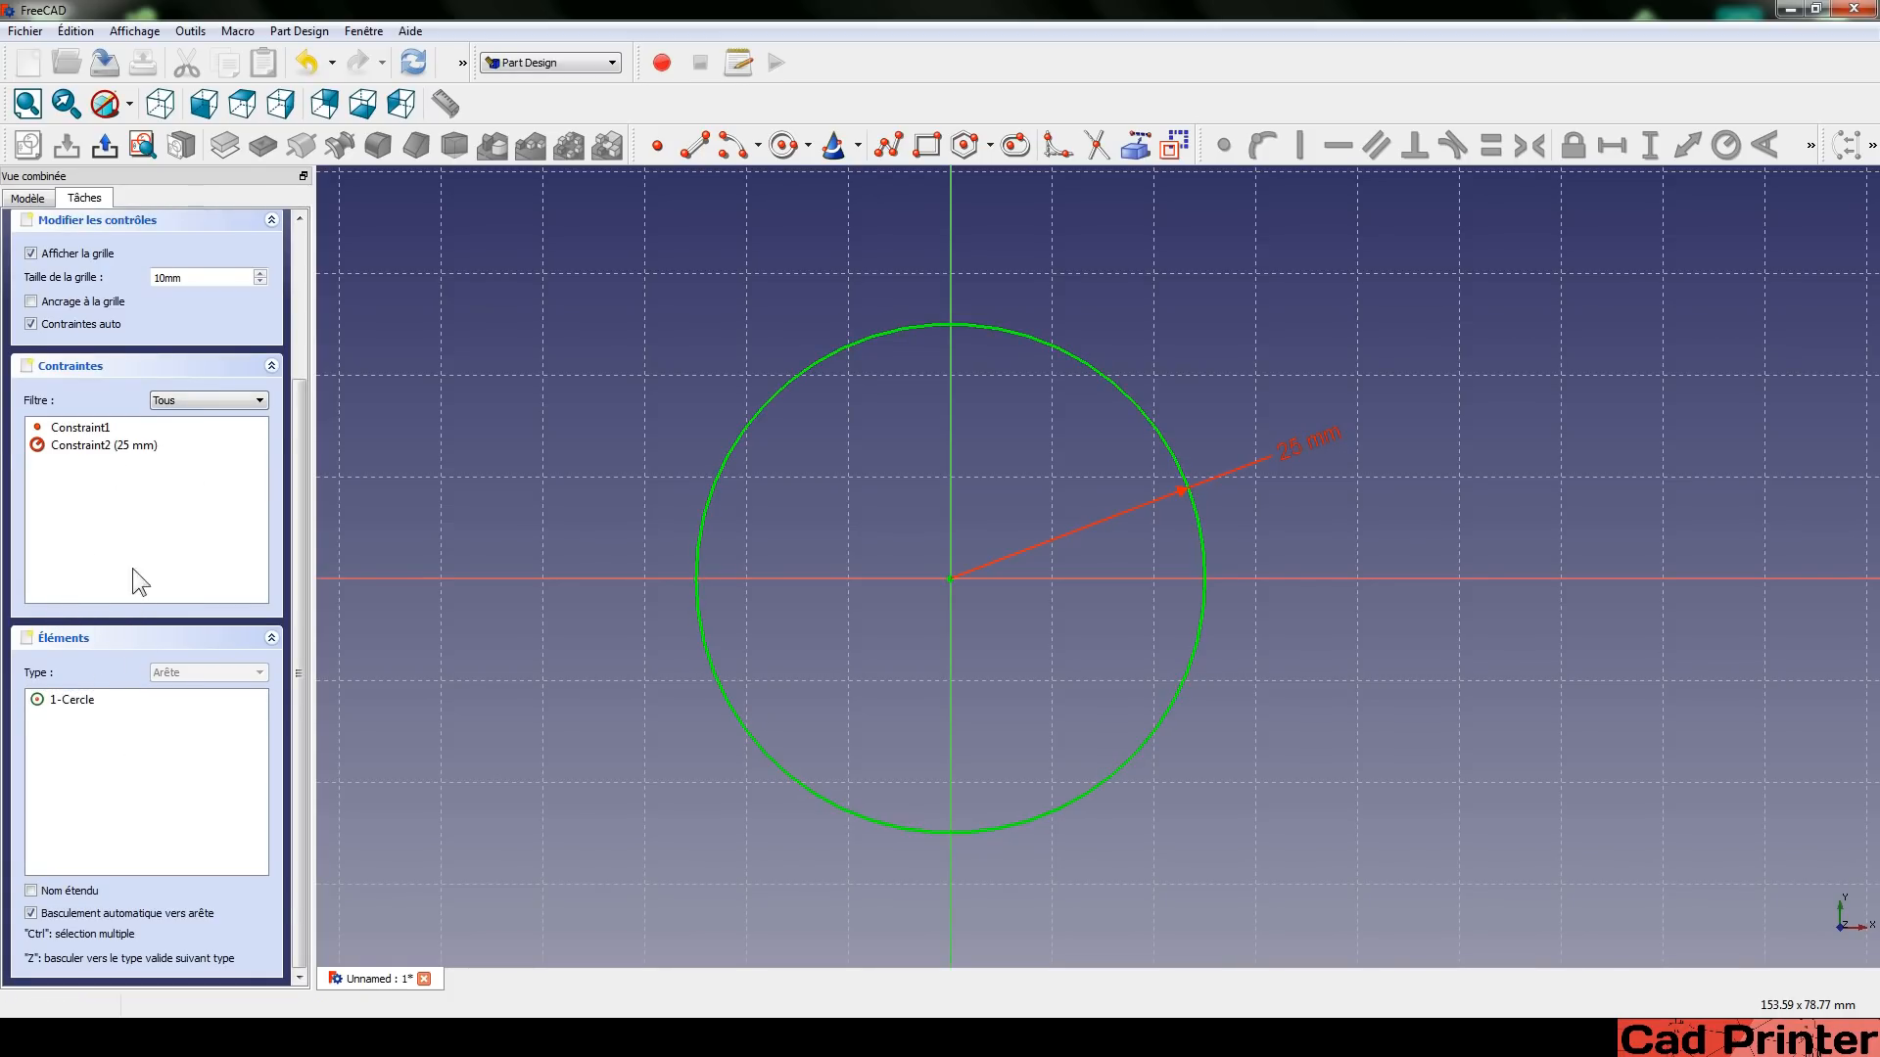
{"action": "scroll", "coordinate": [294, 578], "scroll_direction": "up", "scroll_amount": 3}
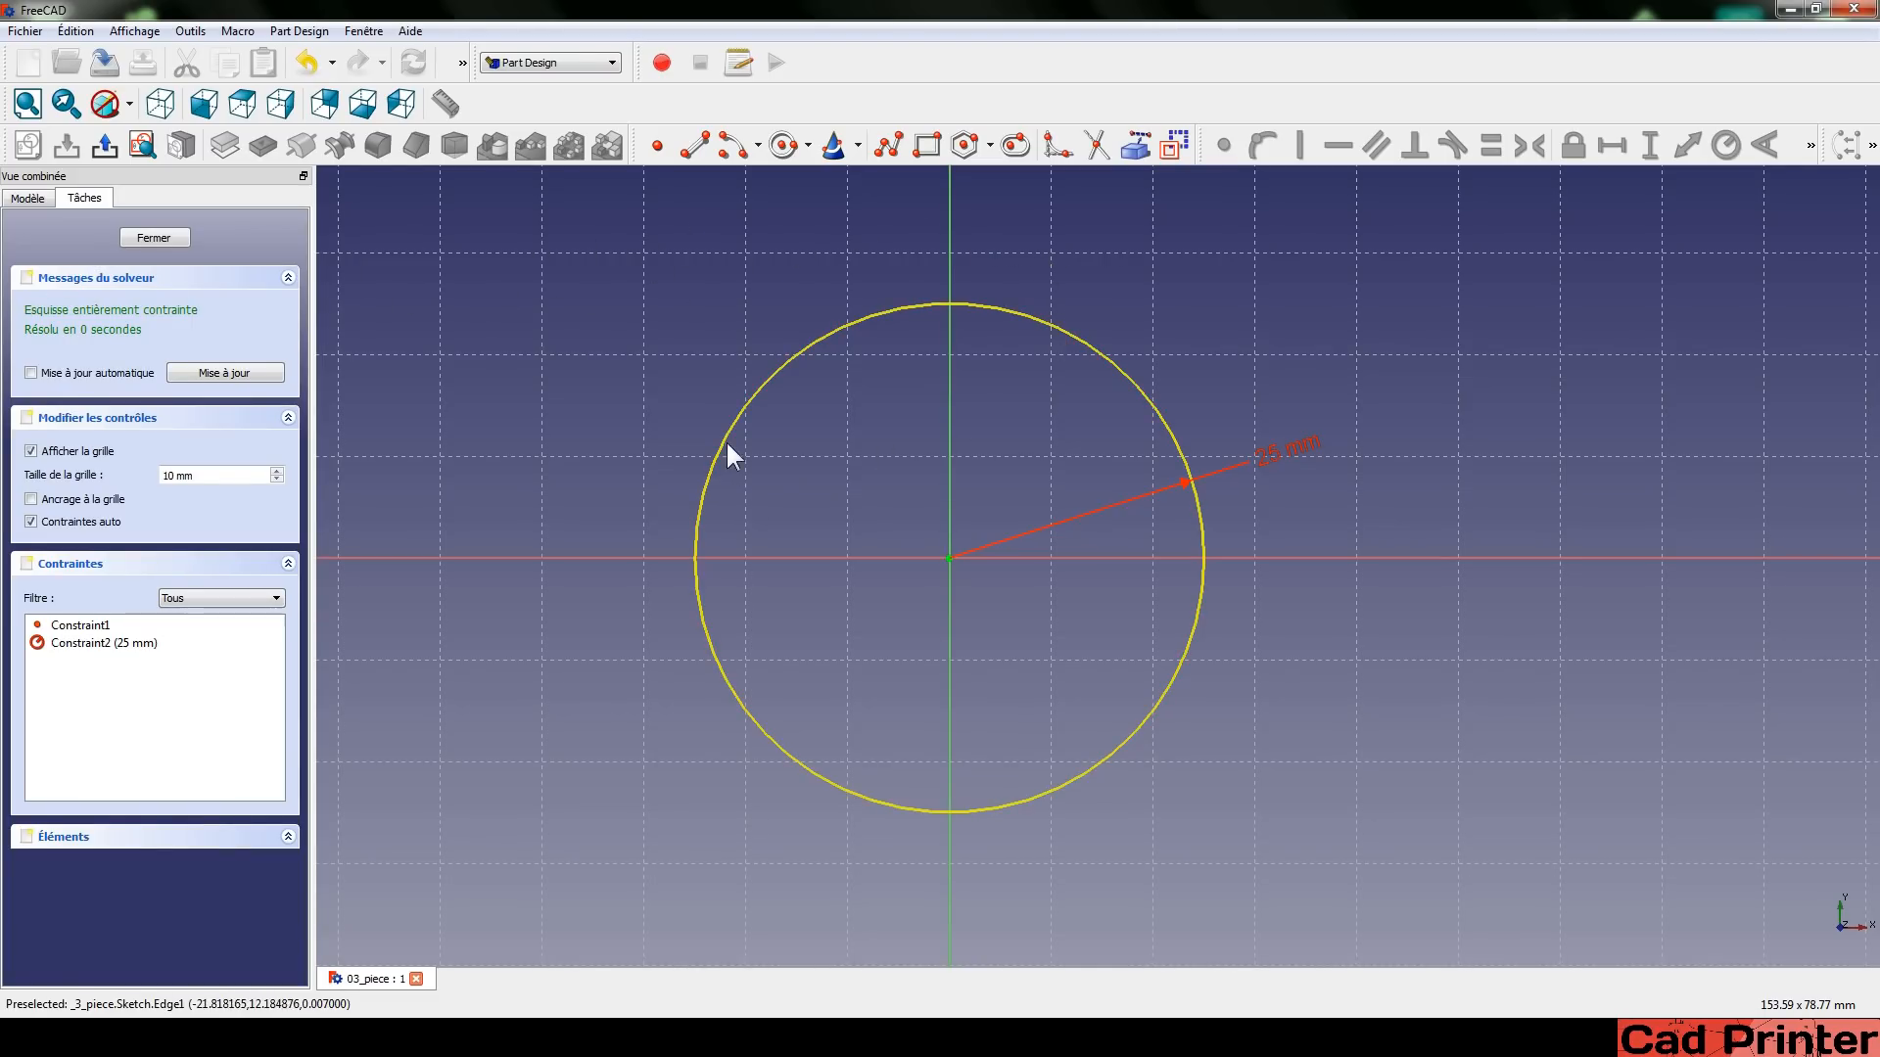
Highlight the constrained circle to compare its selected and normal colours, and clear the selection.
{"action": "left_click", "coordinate": [765, 389]}
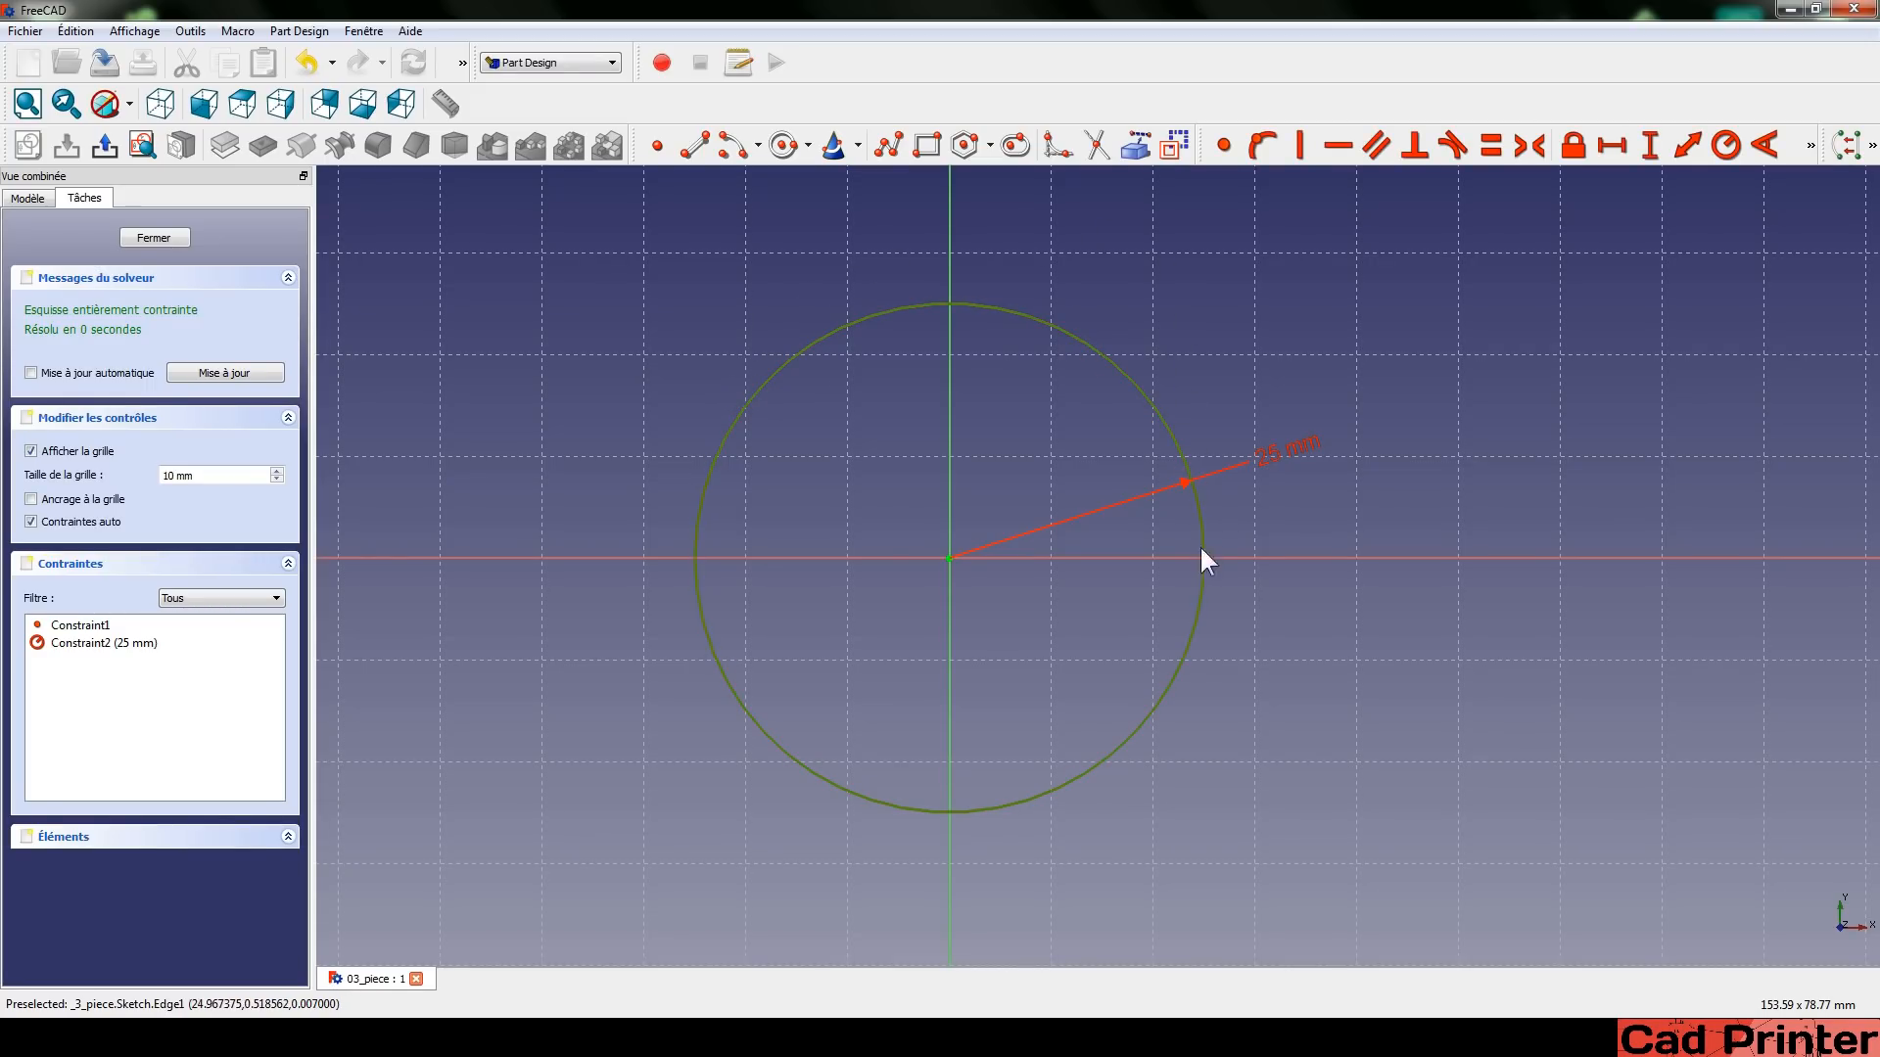
{"action": "left_click", "coordinate": [780, 447]}
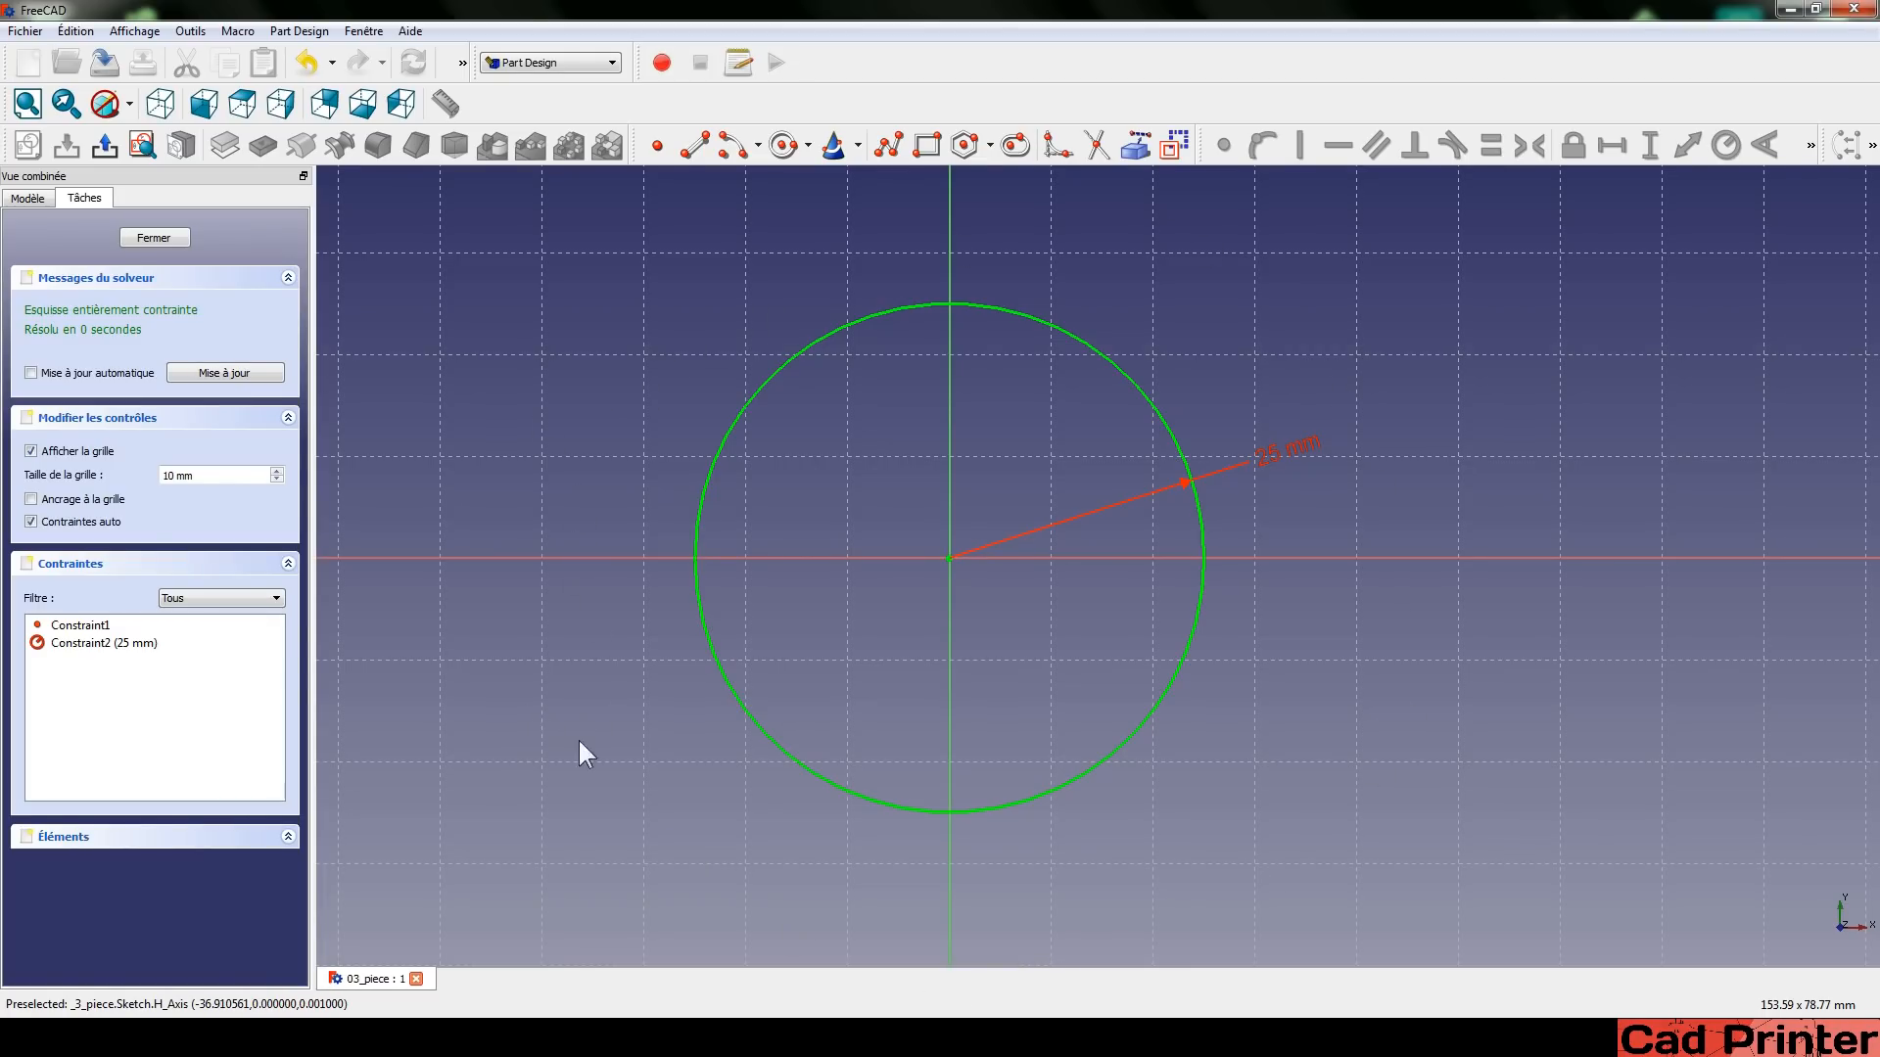
Set the colour of fully constrained sketch geometry to bright green (0, 255, 0) in the display preferences and apply it.
{"action": "left_click", "coordinate": [76, 31]}
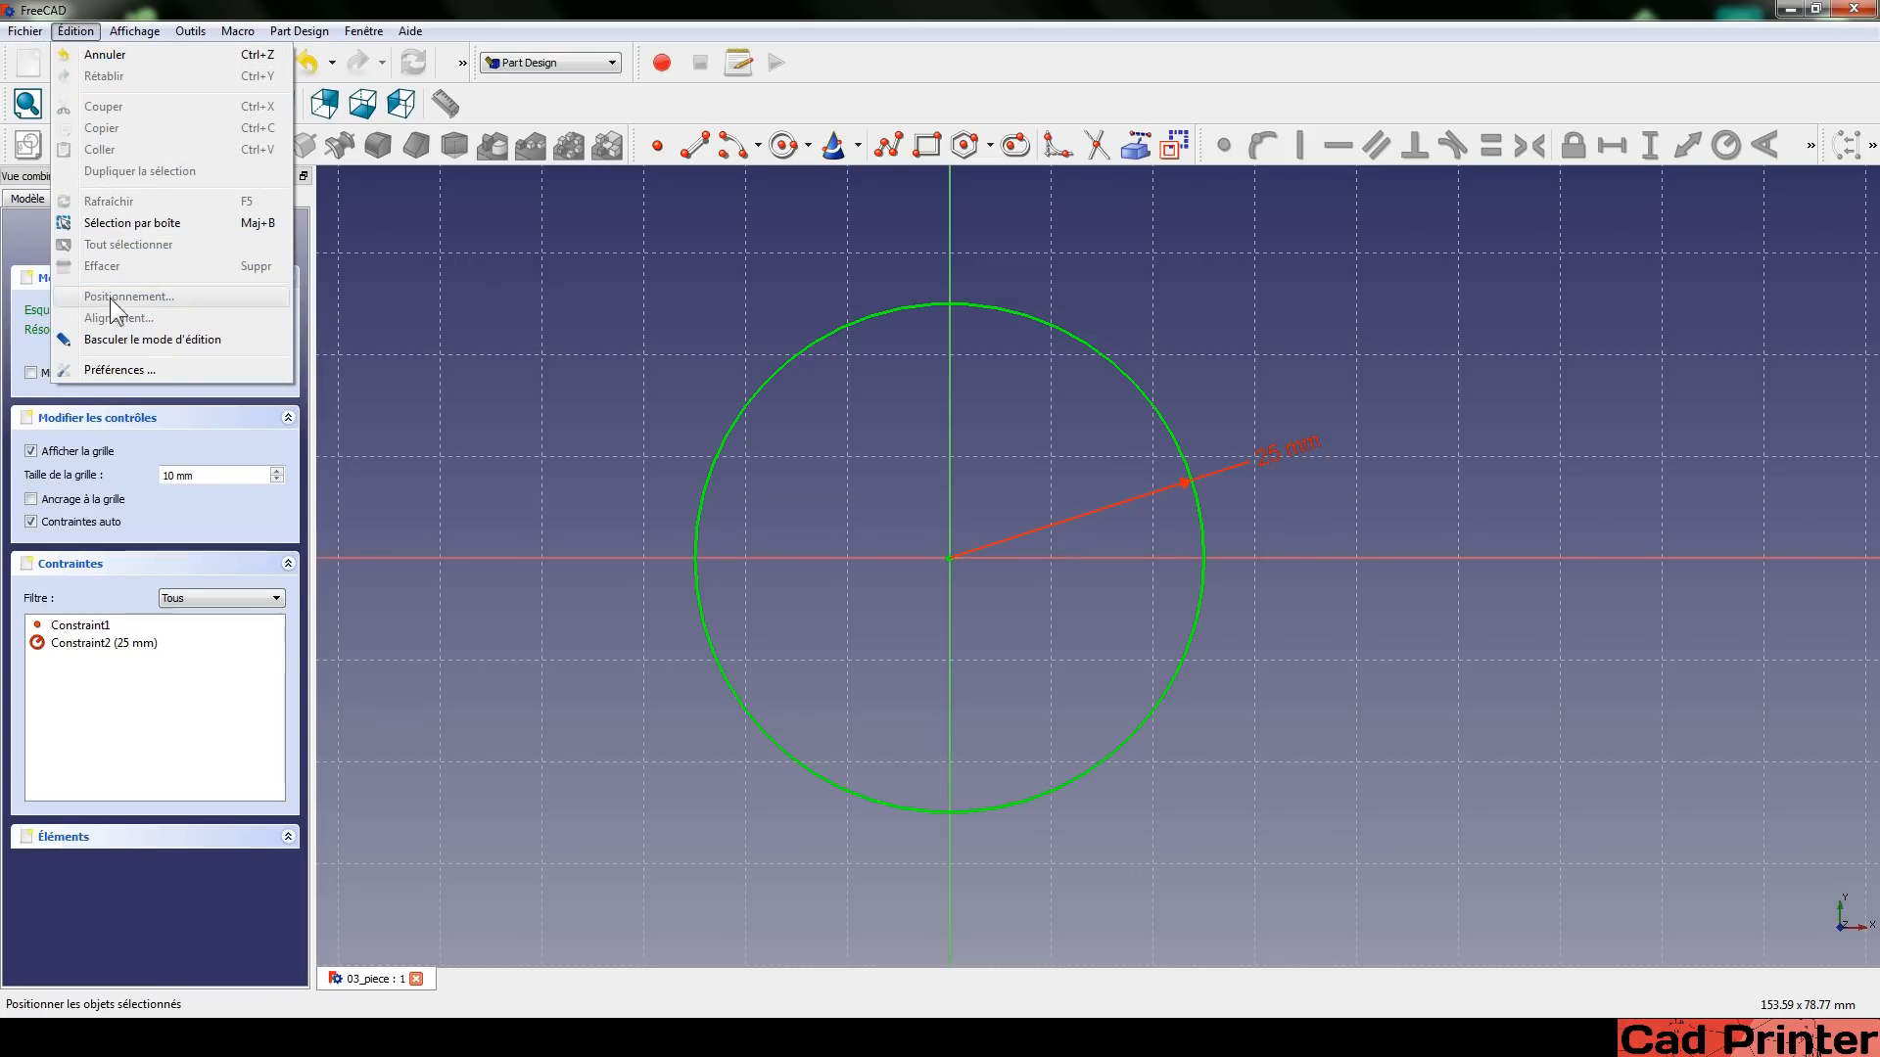
{"action": "left_click", "coordinate": [108, 368]}
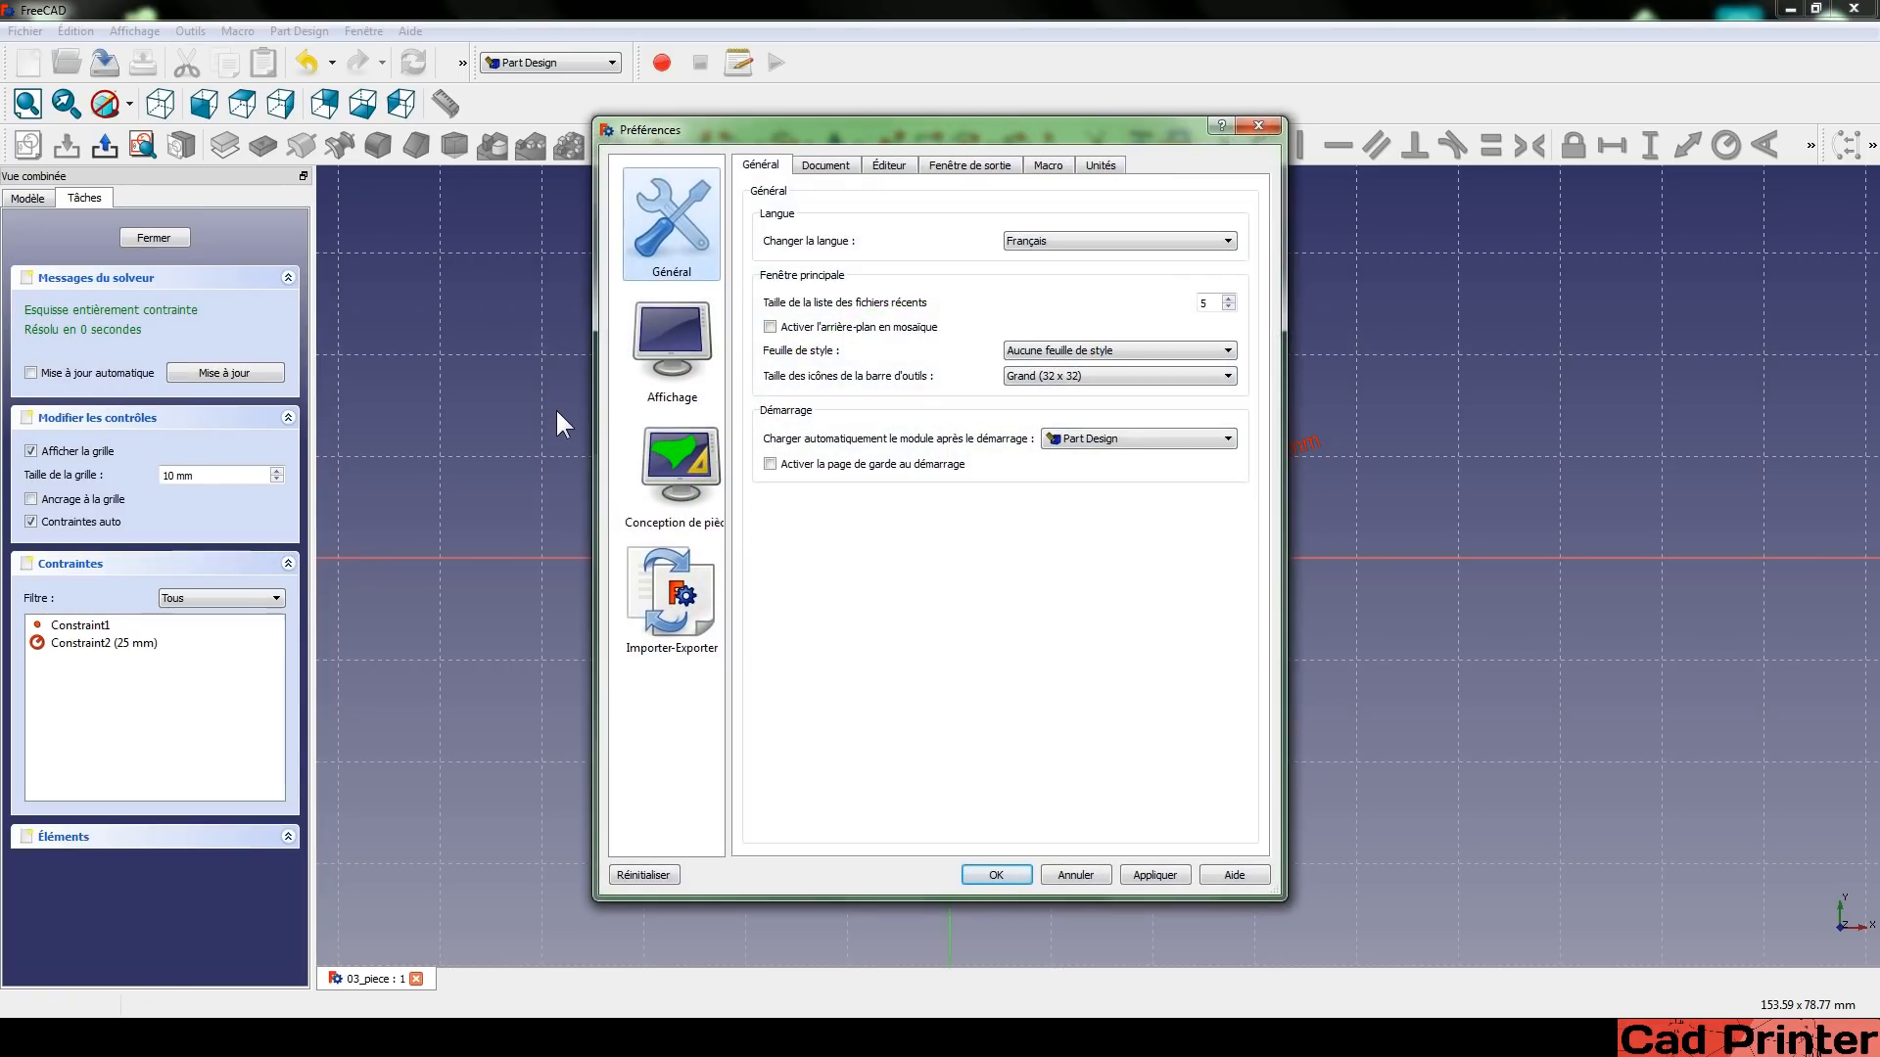
{"action": "left_click", "coordinate": [667, 317]}
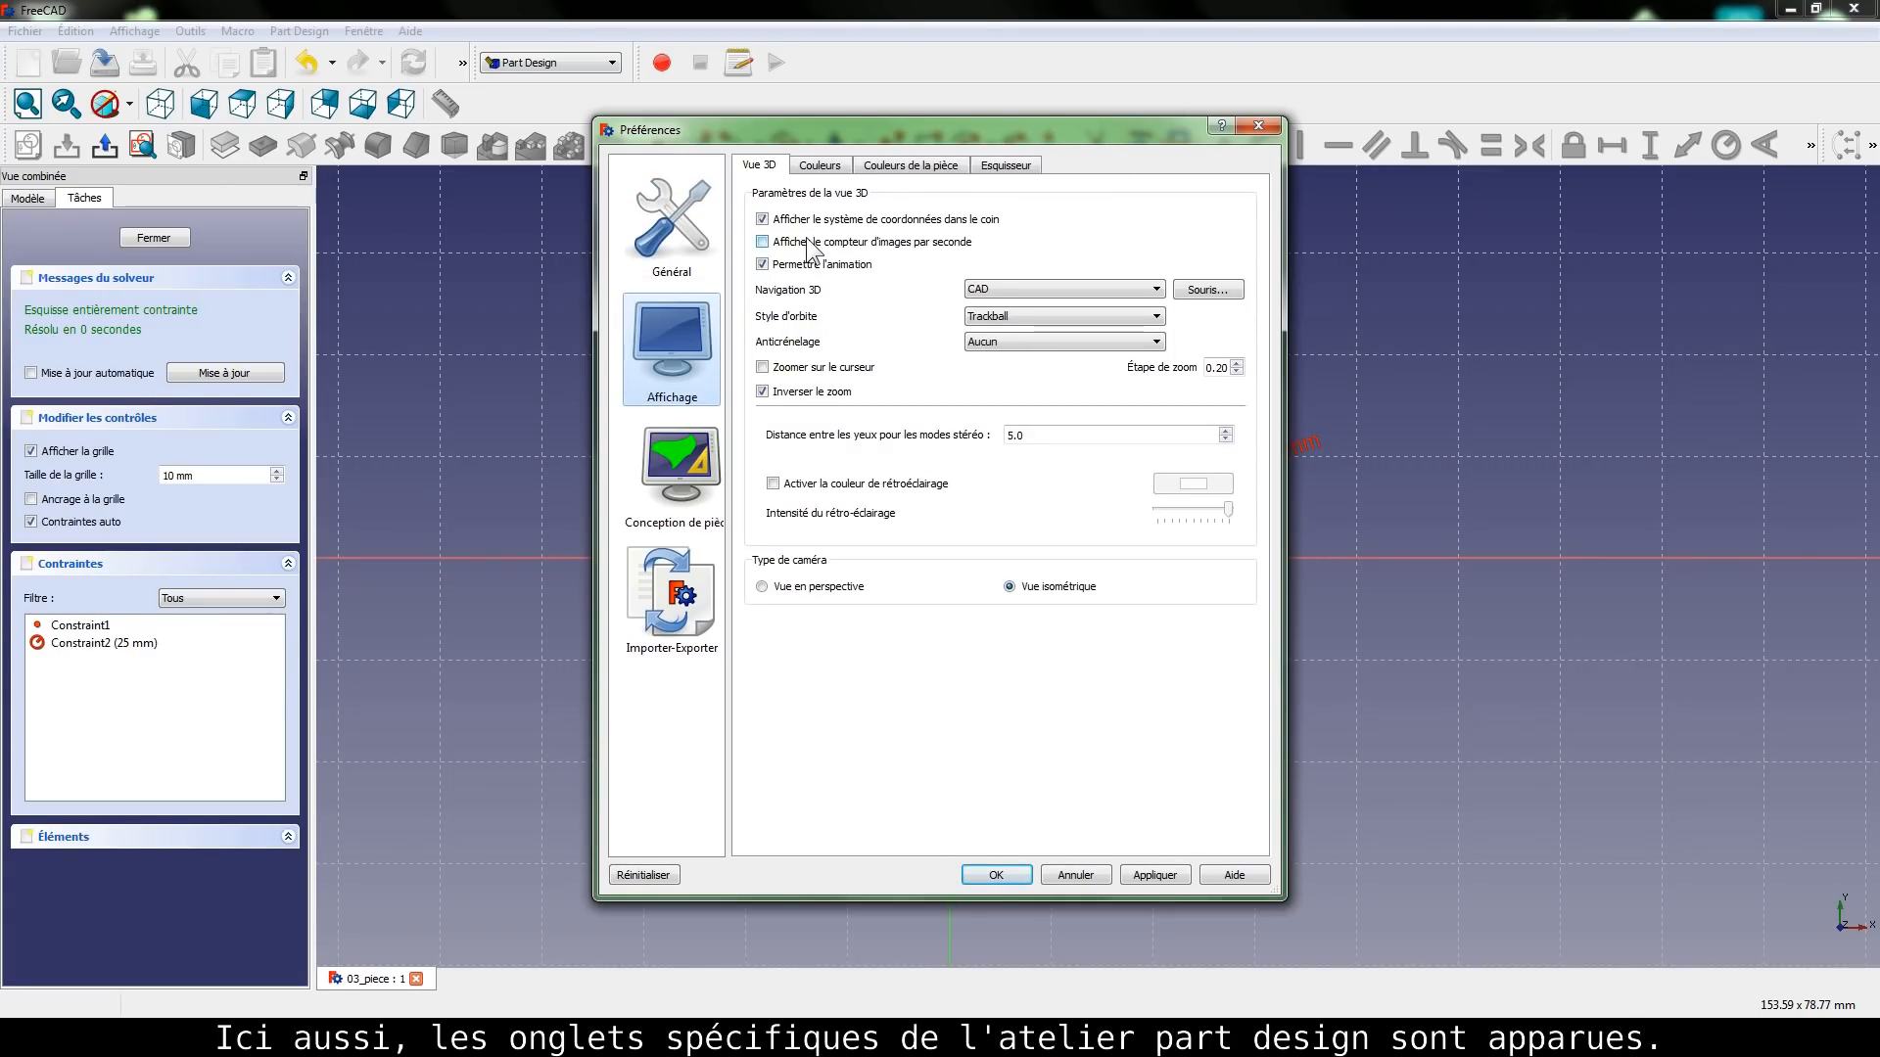
{"action": "left_click", "coordinate": [979, 171]}
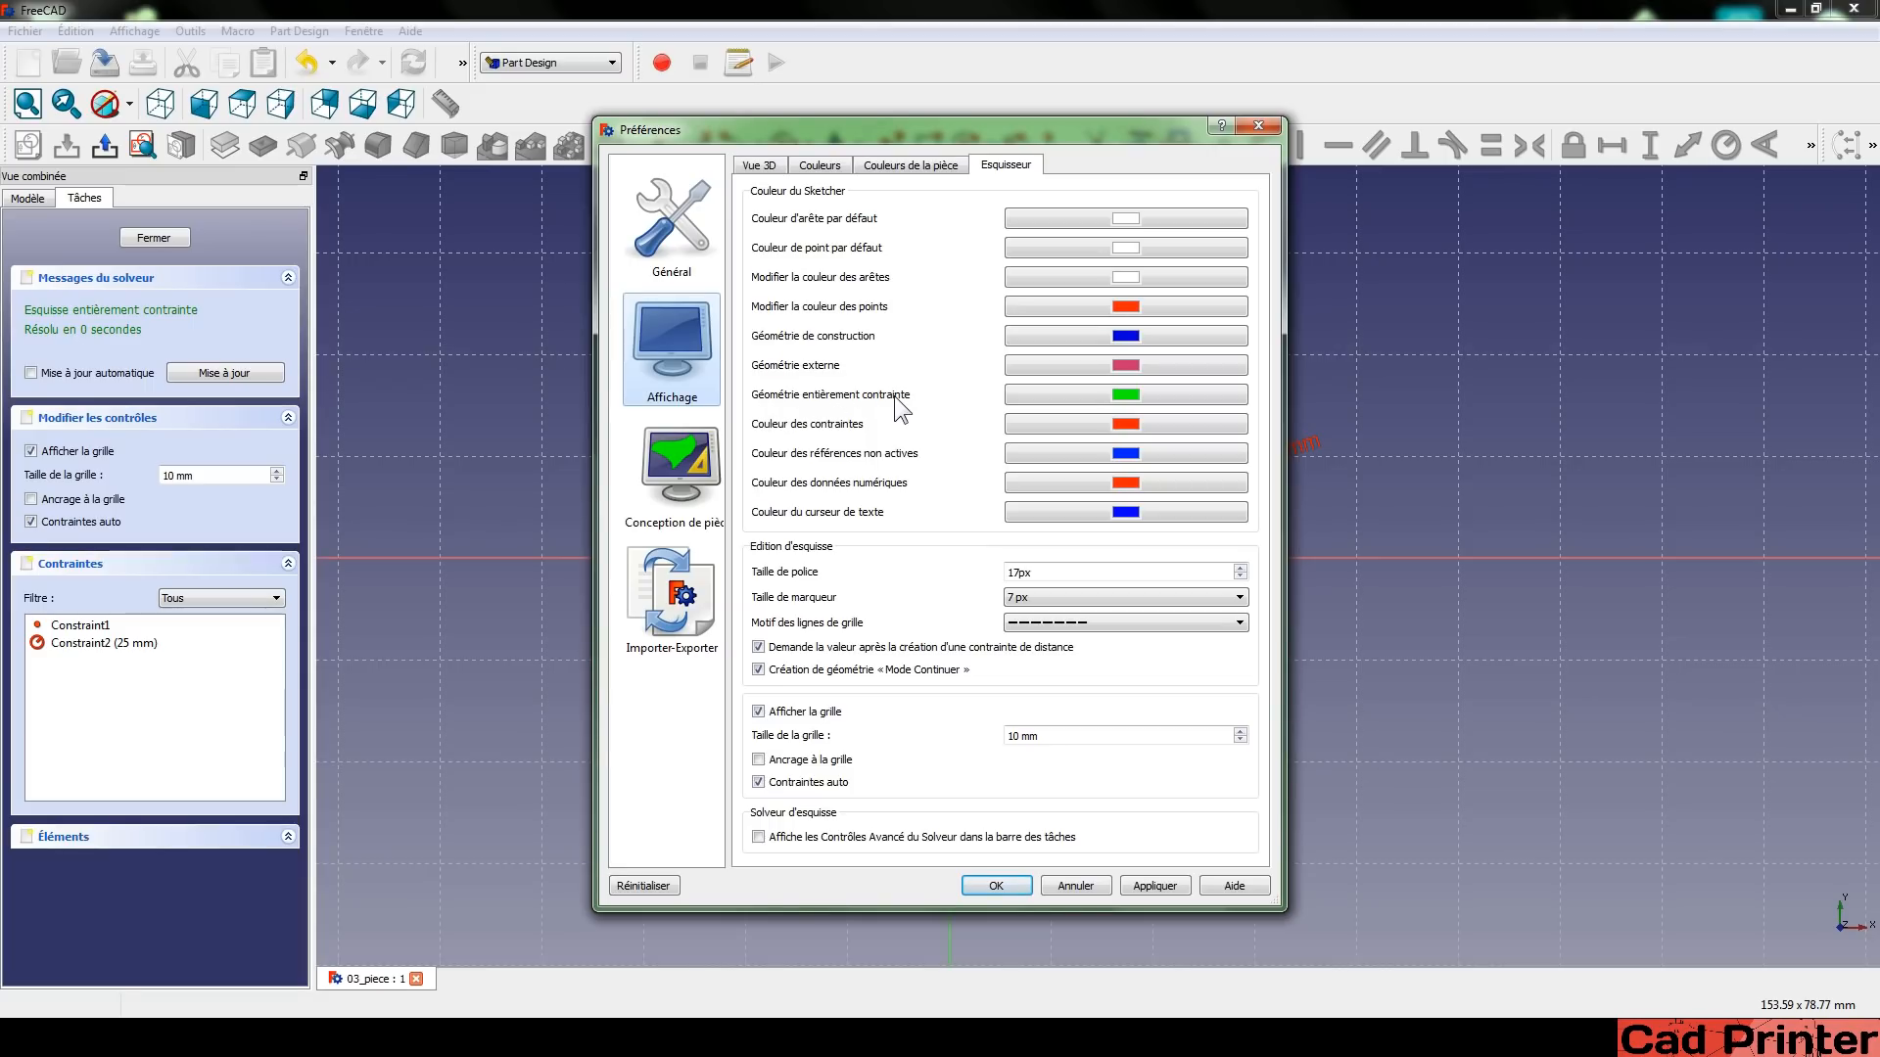
{"action": "left_click", "coordinate": [1104, 390]}
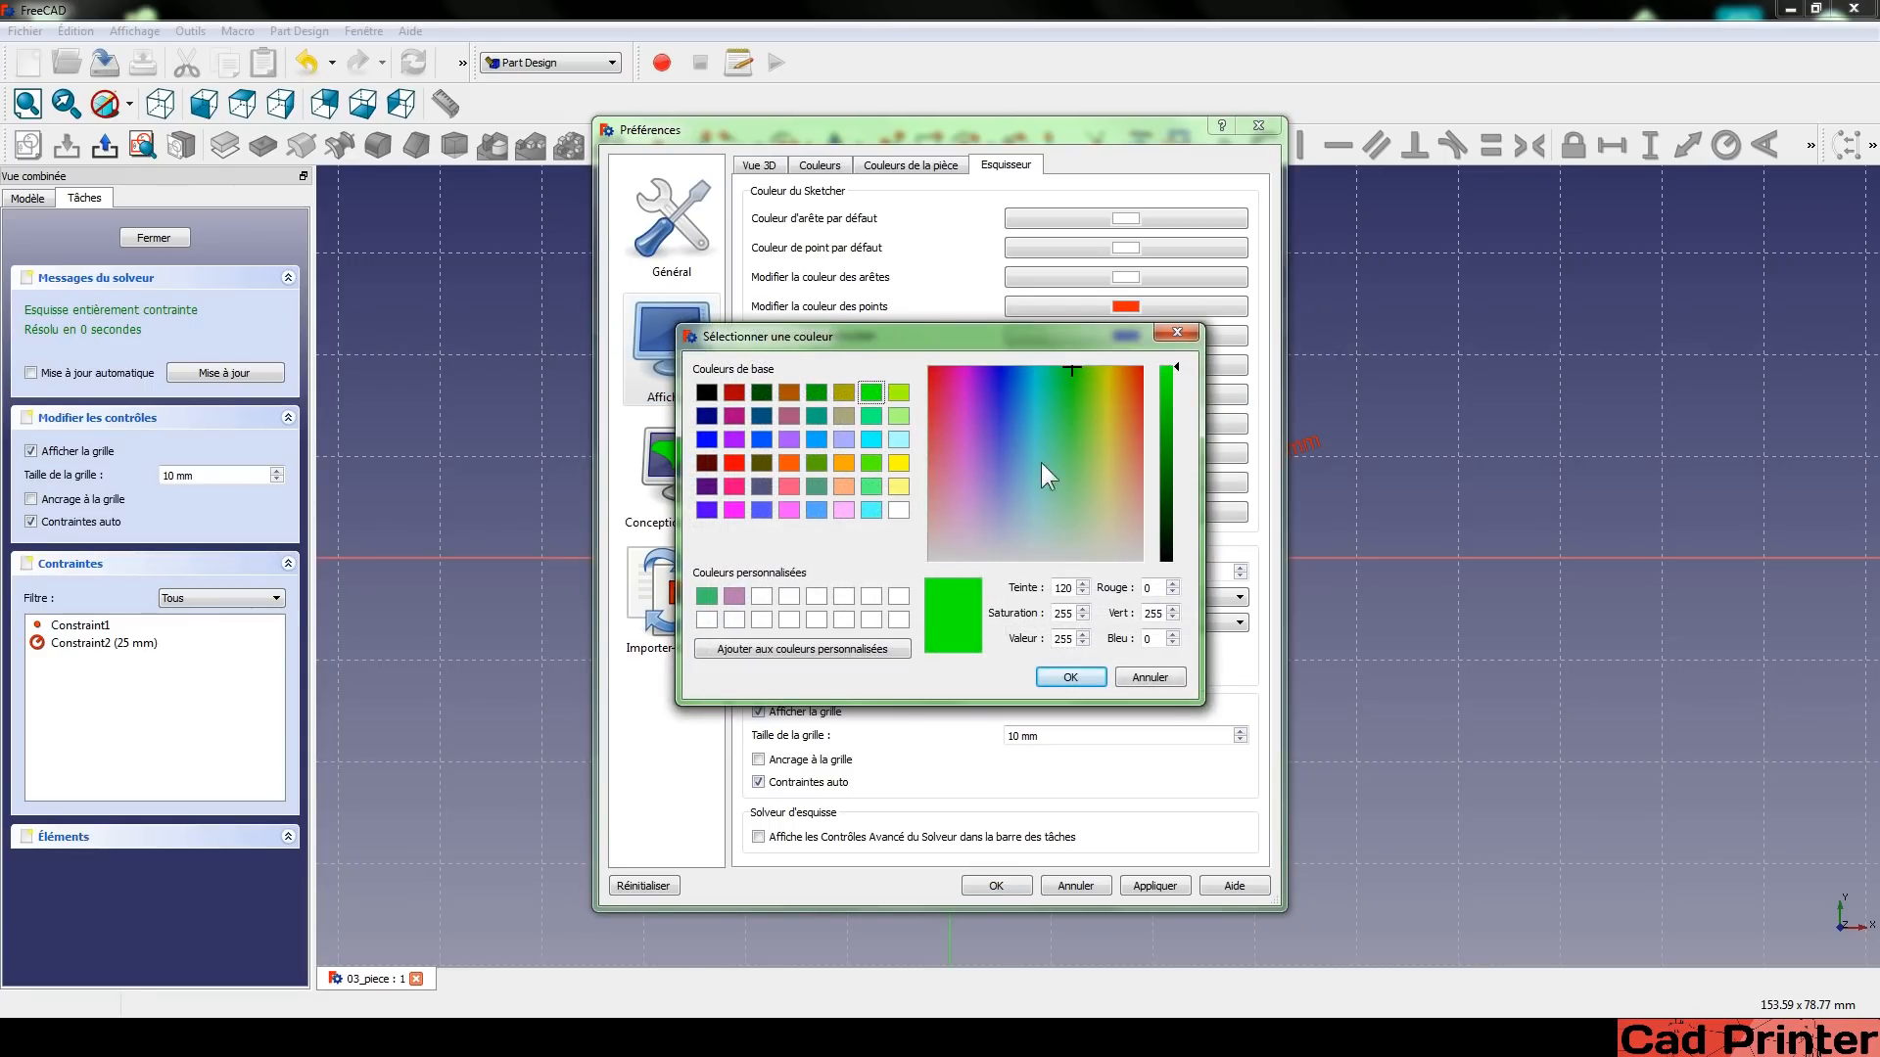
{"action": "left_click", "coordinate": [897, 463]}
{"action": "left_click", "coordinate": [870, 470]}
{"action": "left_click", "coordinate": [870, 416]}
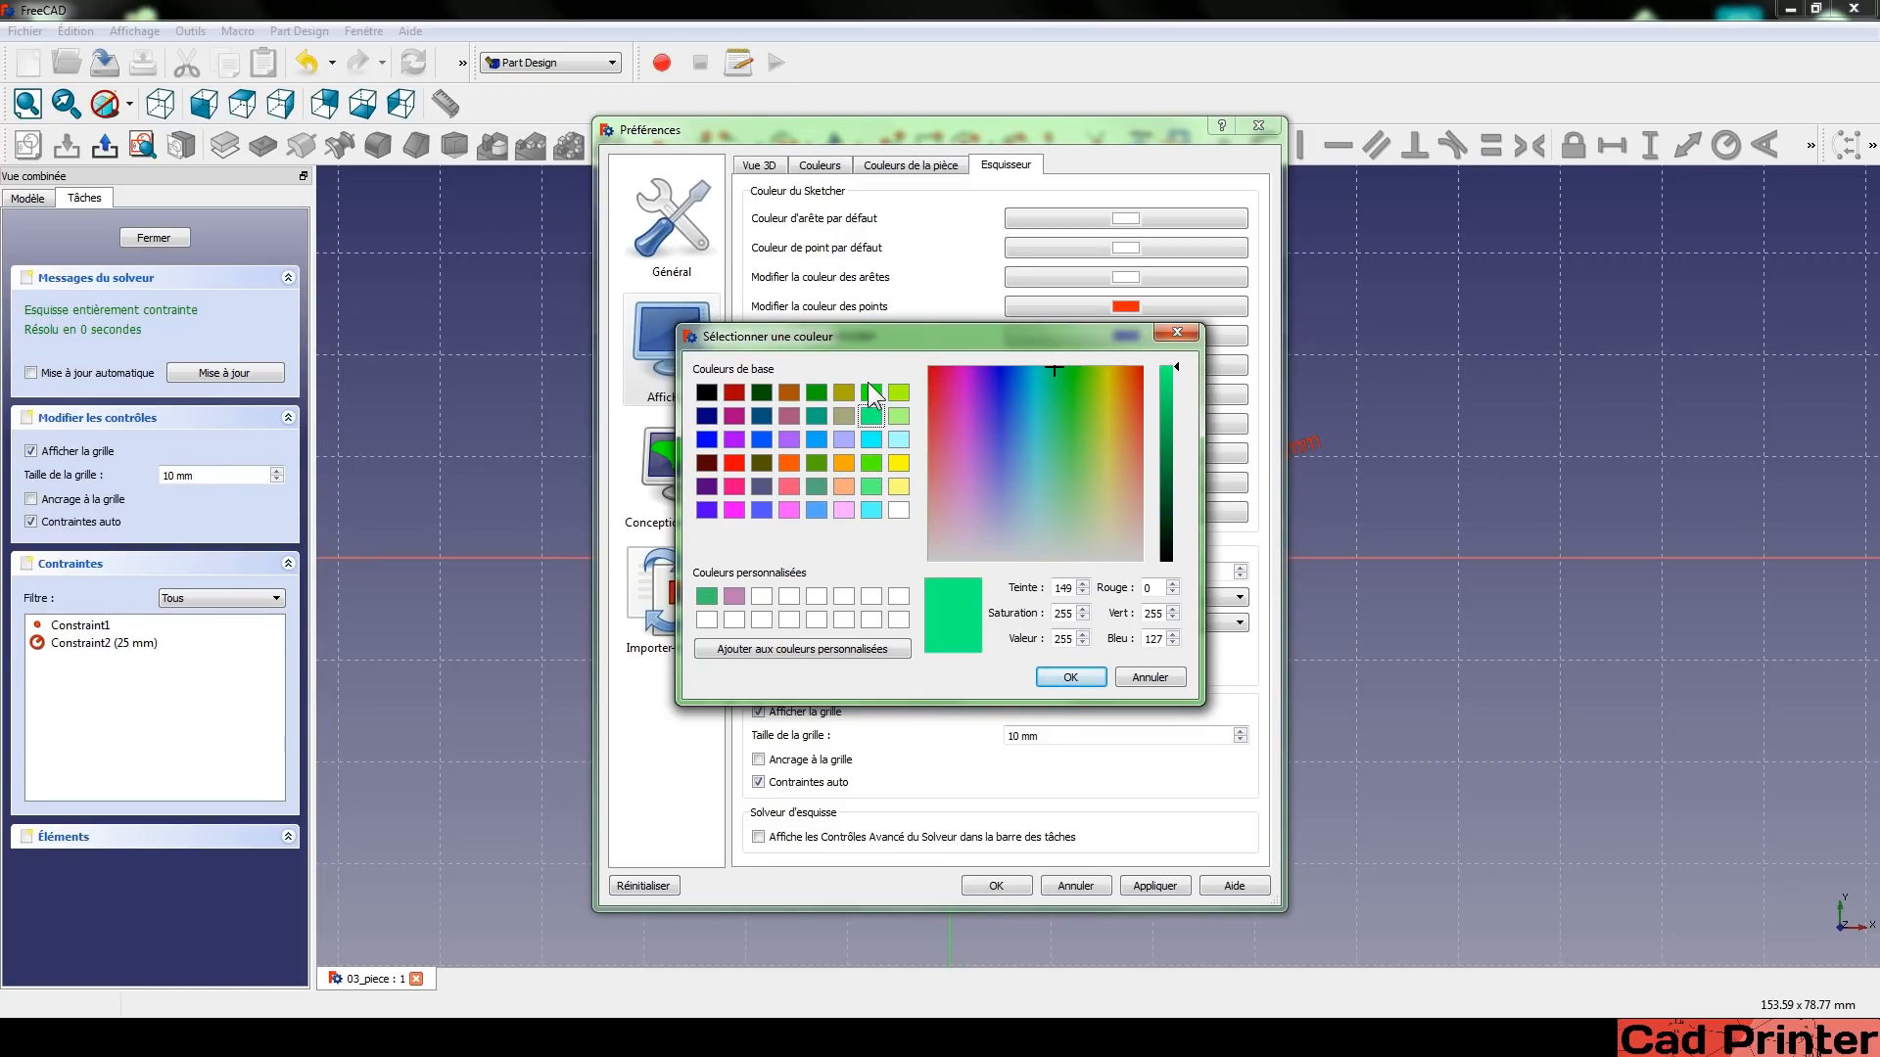
{"action": "left_click", "coordinate": [870, 393]}
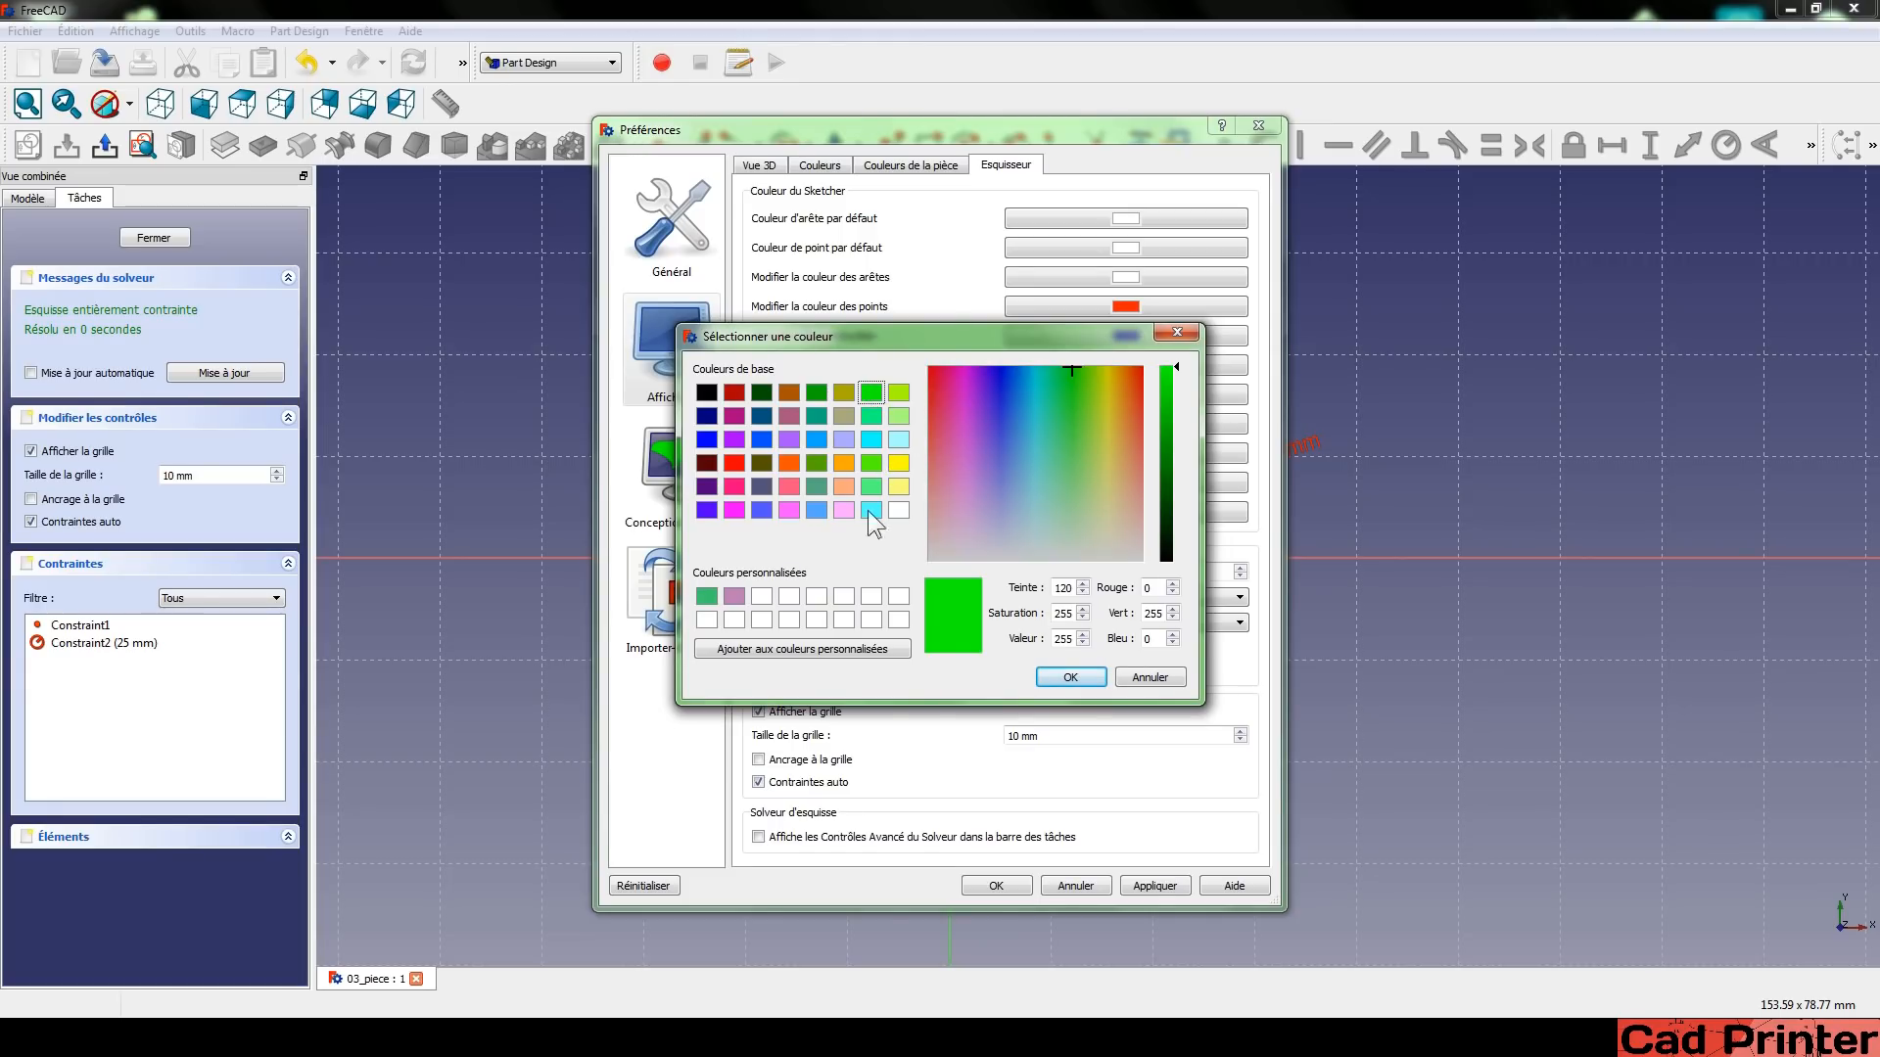
{"action": "left_click", "coordinate": [1070, 677]}
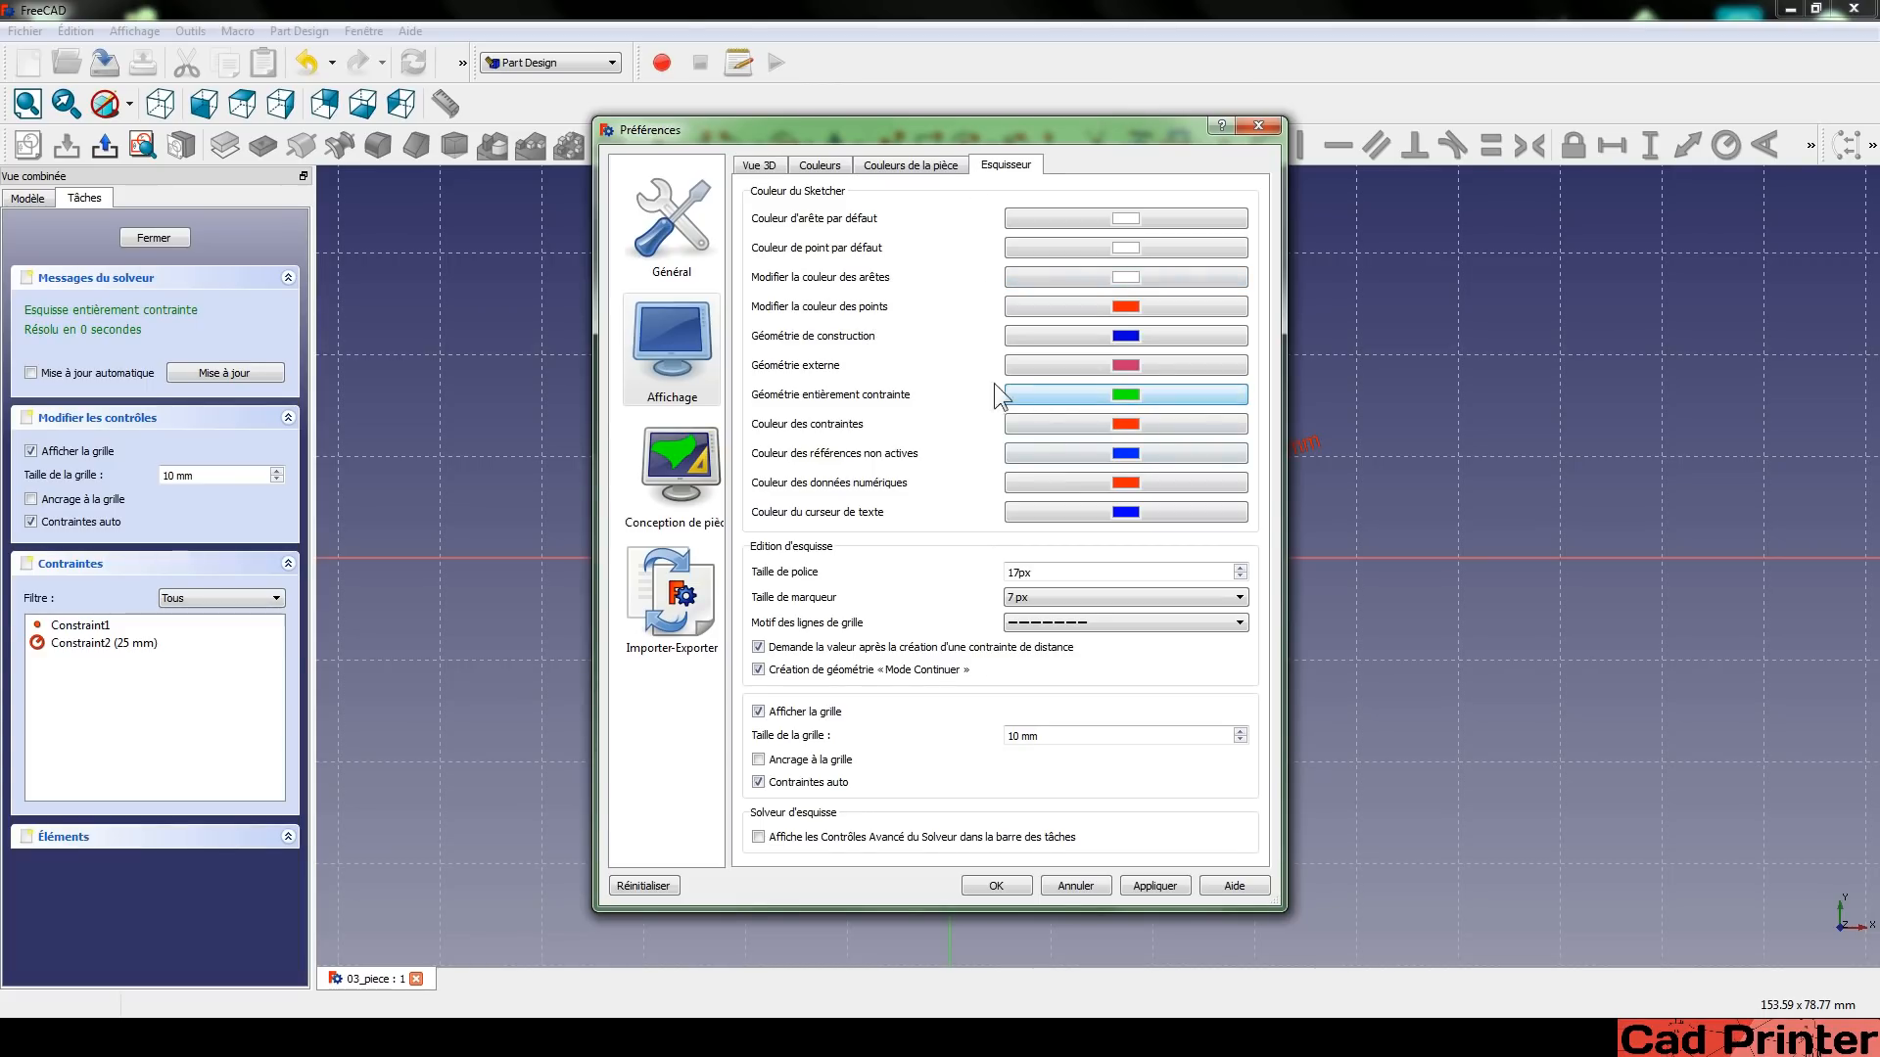
{"action": "left_click", "coordinate": [1156, 886]}
{"action": "left_click", "coordinate": [996, 886]}
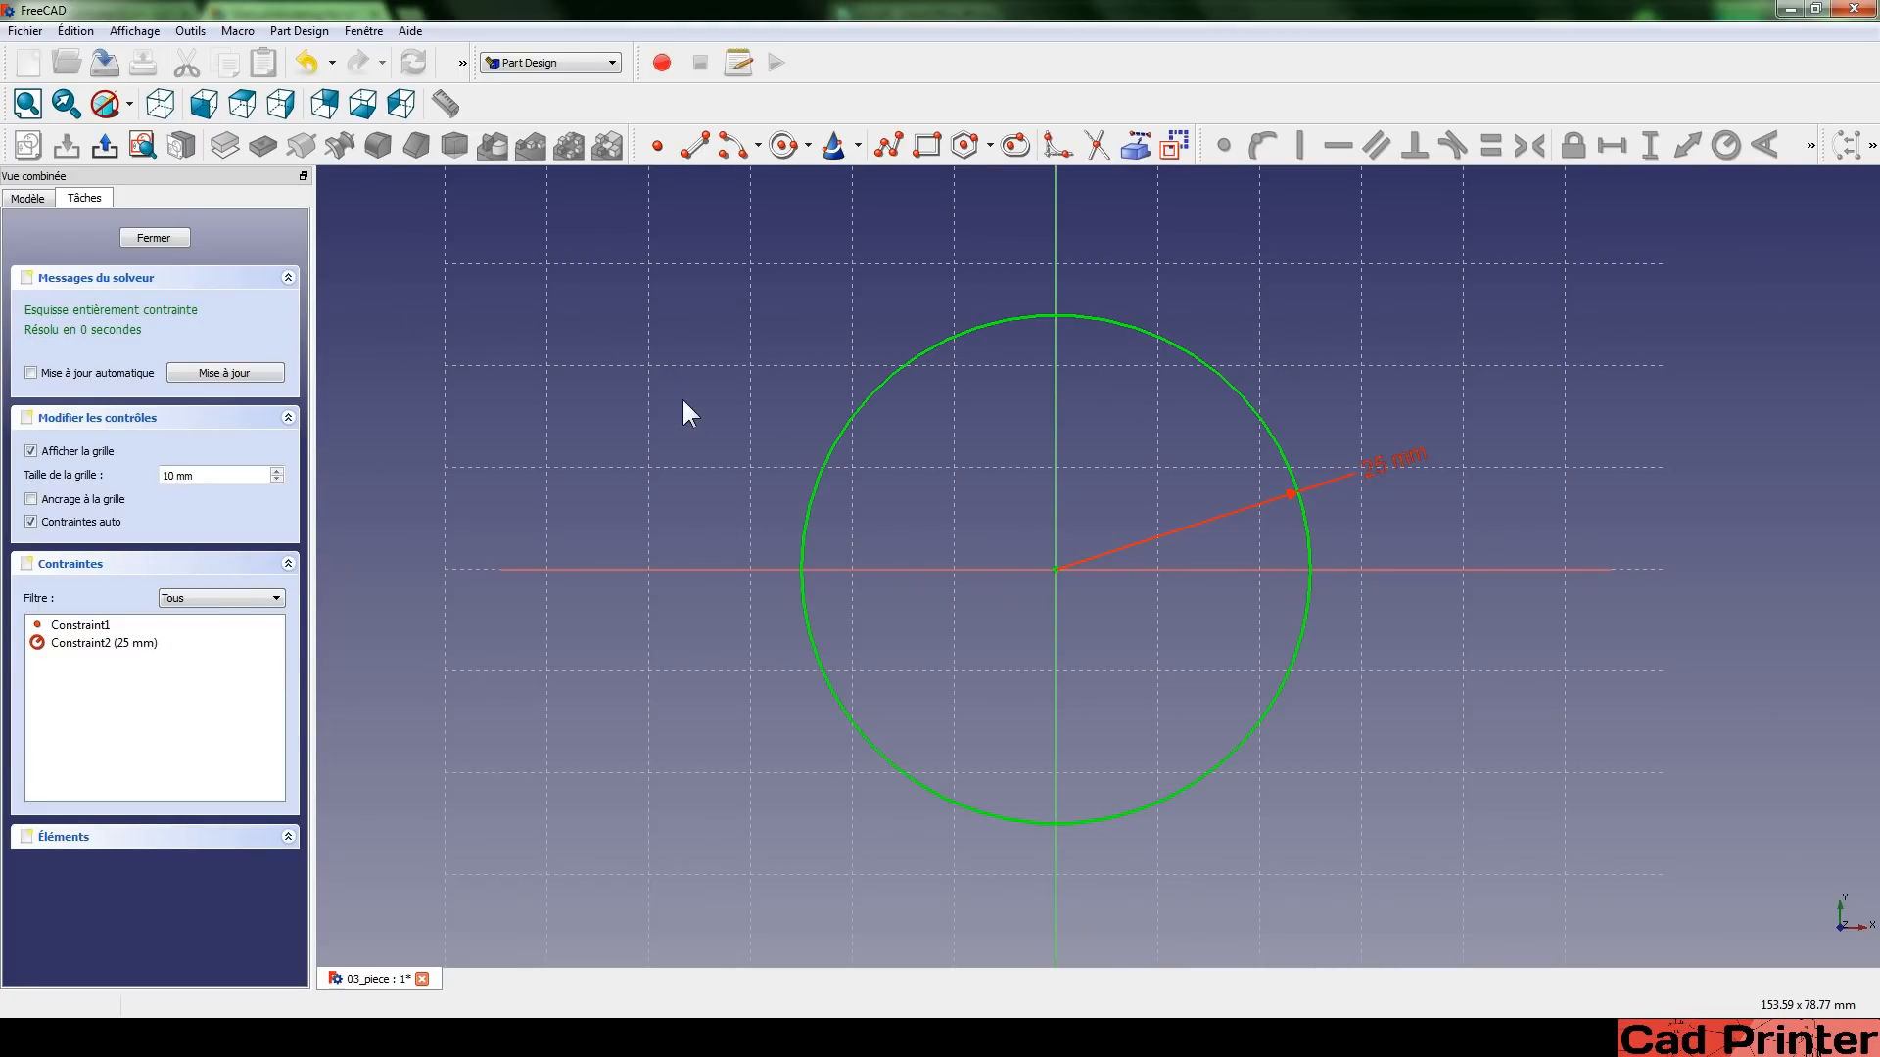
Exit the circle sketch and open the existing document Attache_filament_2.FCStd.
{"action": "left_click", "coordinate": [105, 147]}
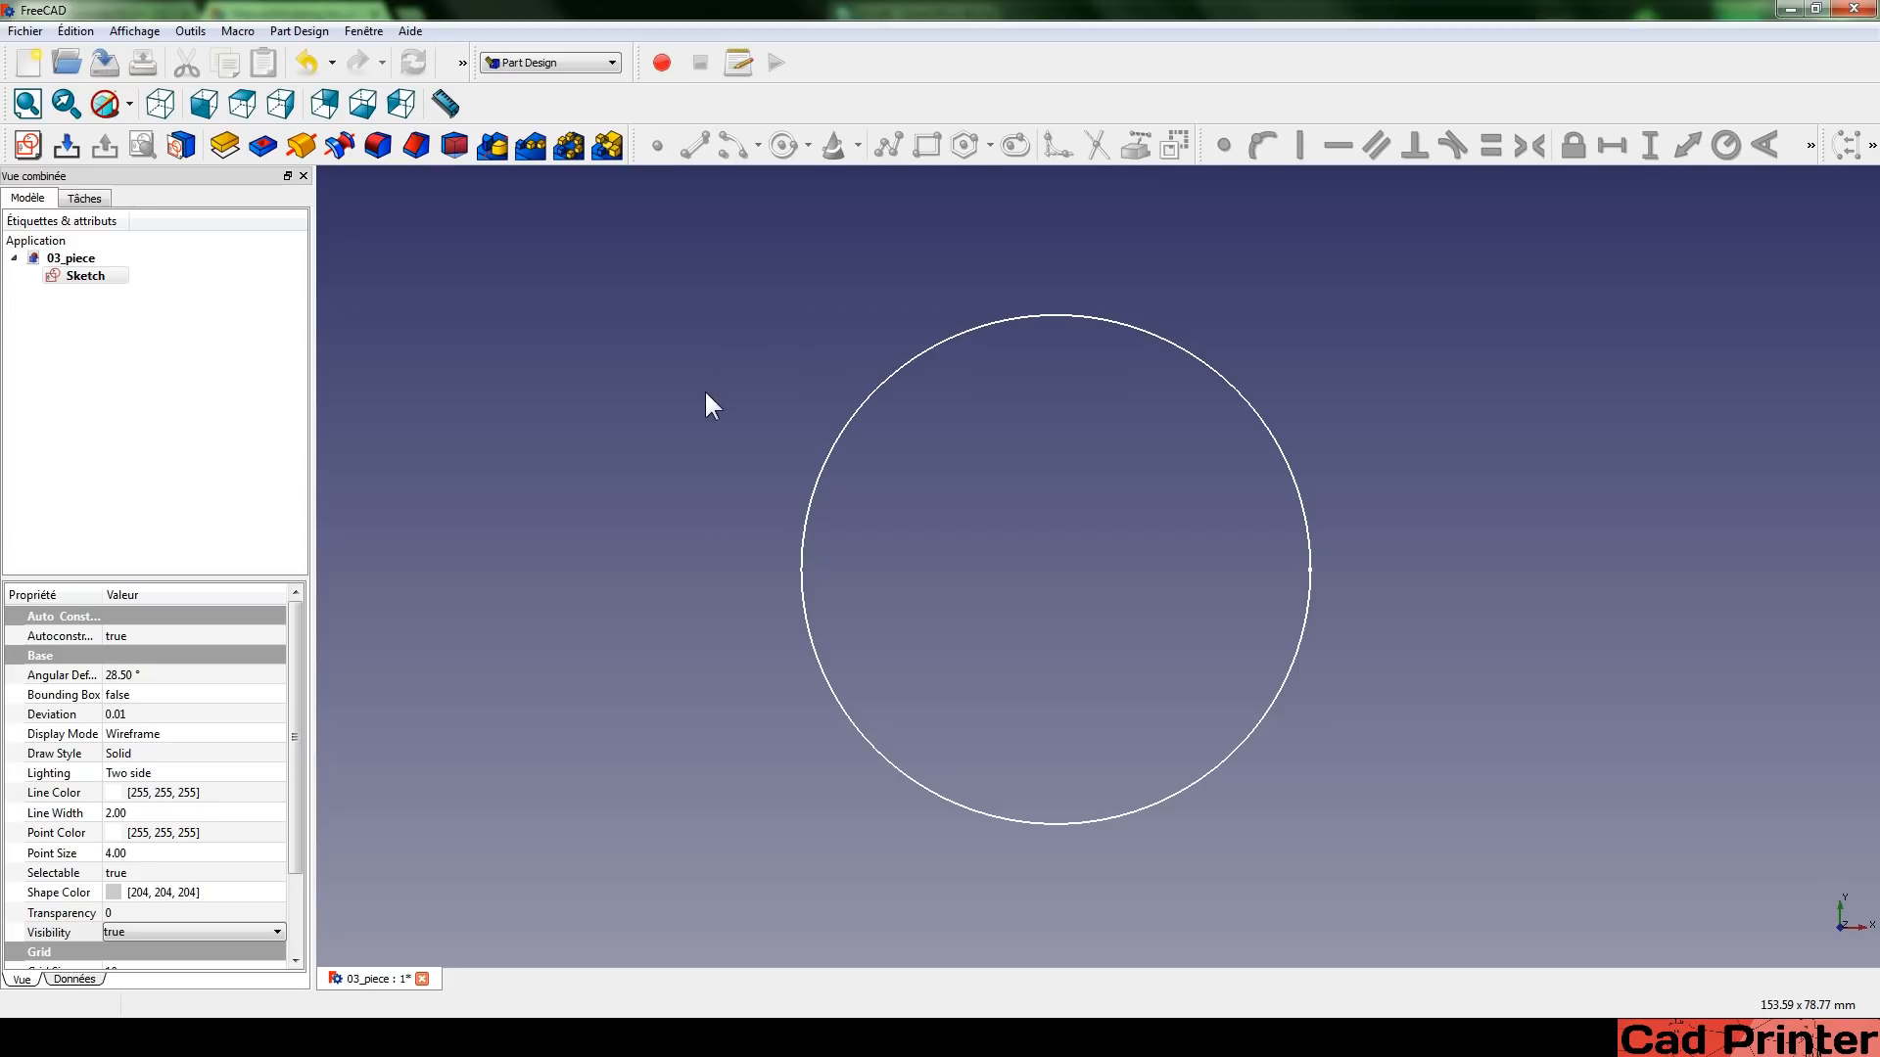
{"action": "key", "text": "ctrl+o"}
{"action": "double_click", "coordinate": [288, 239]}
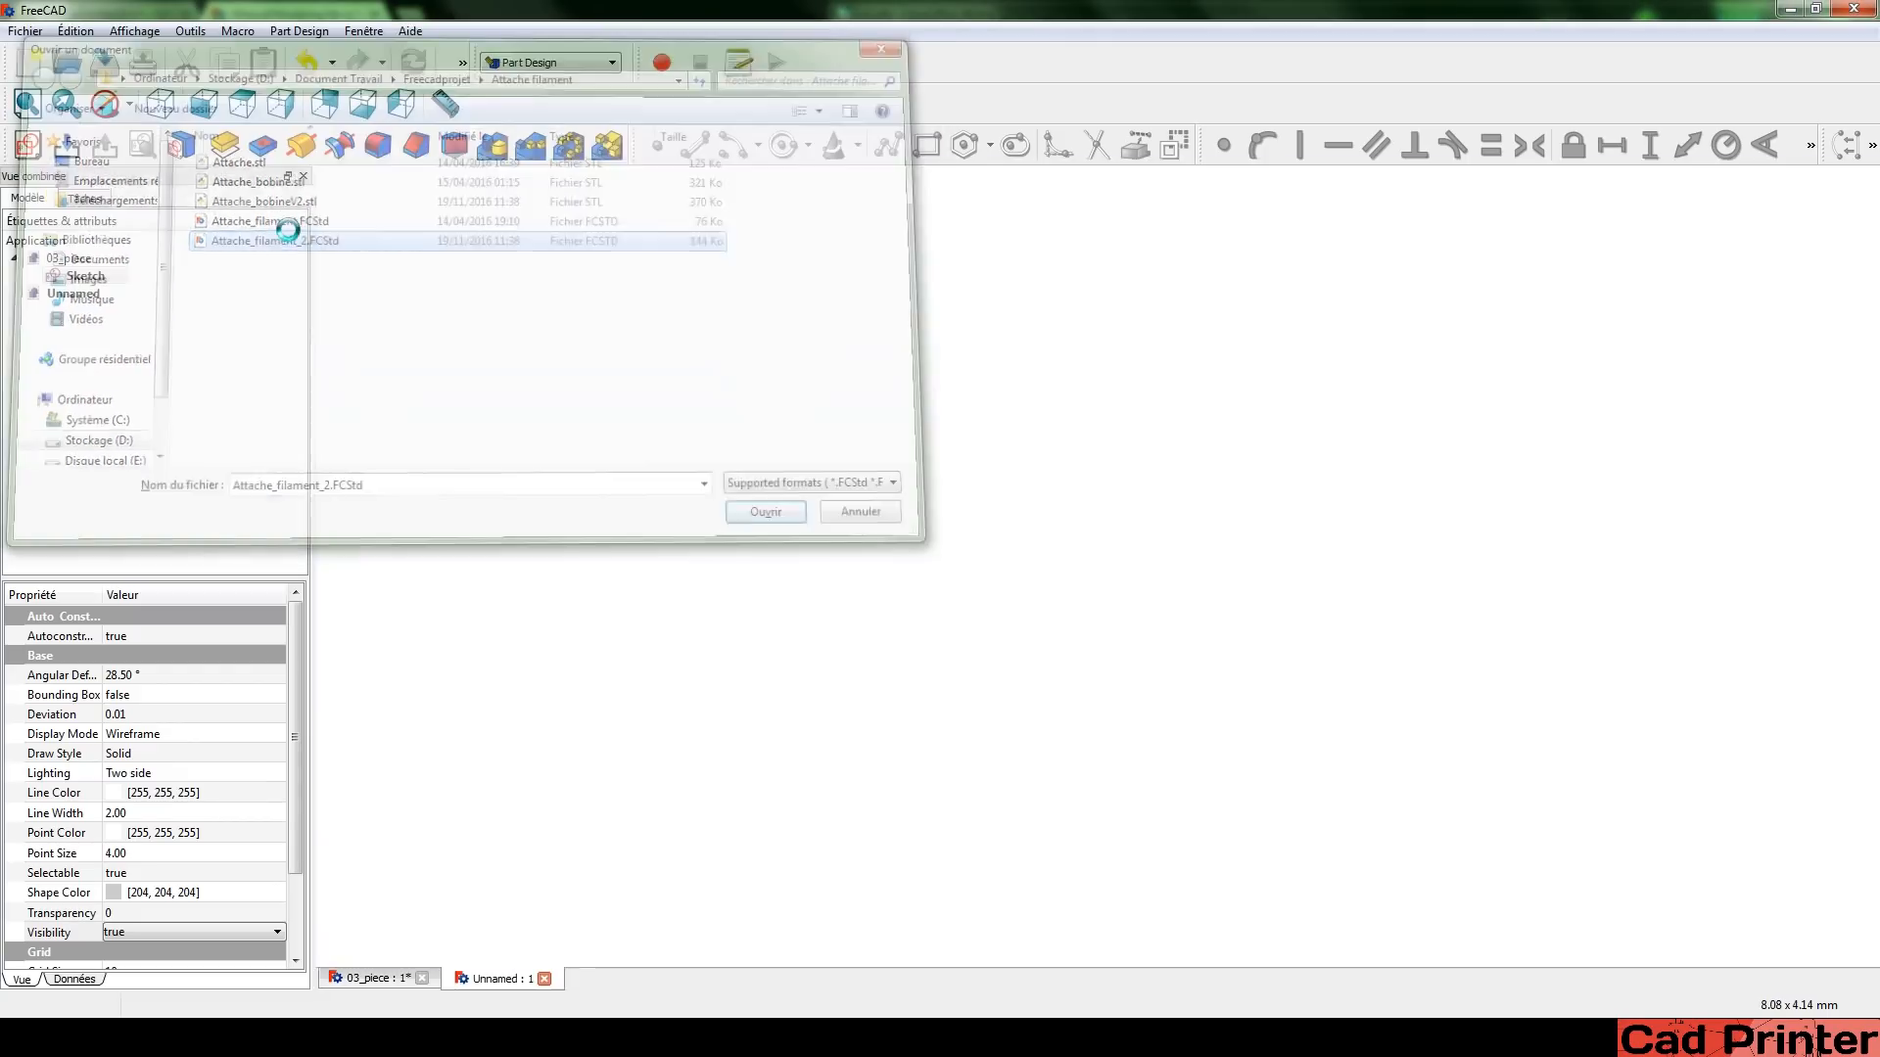
{"action": "middle_click_drag", "start_coordinate": [685, 677], "coordinate": [700, 584]}
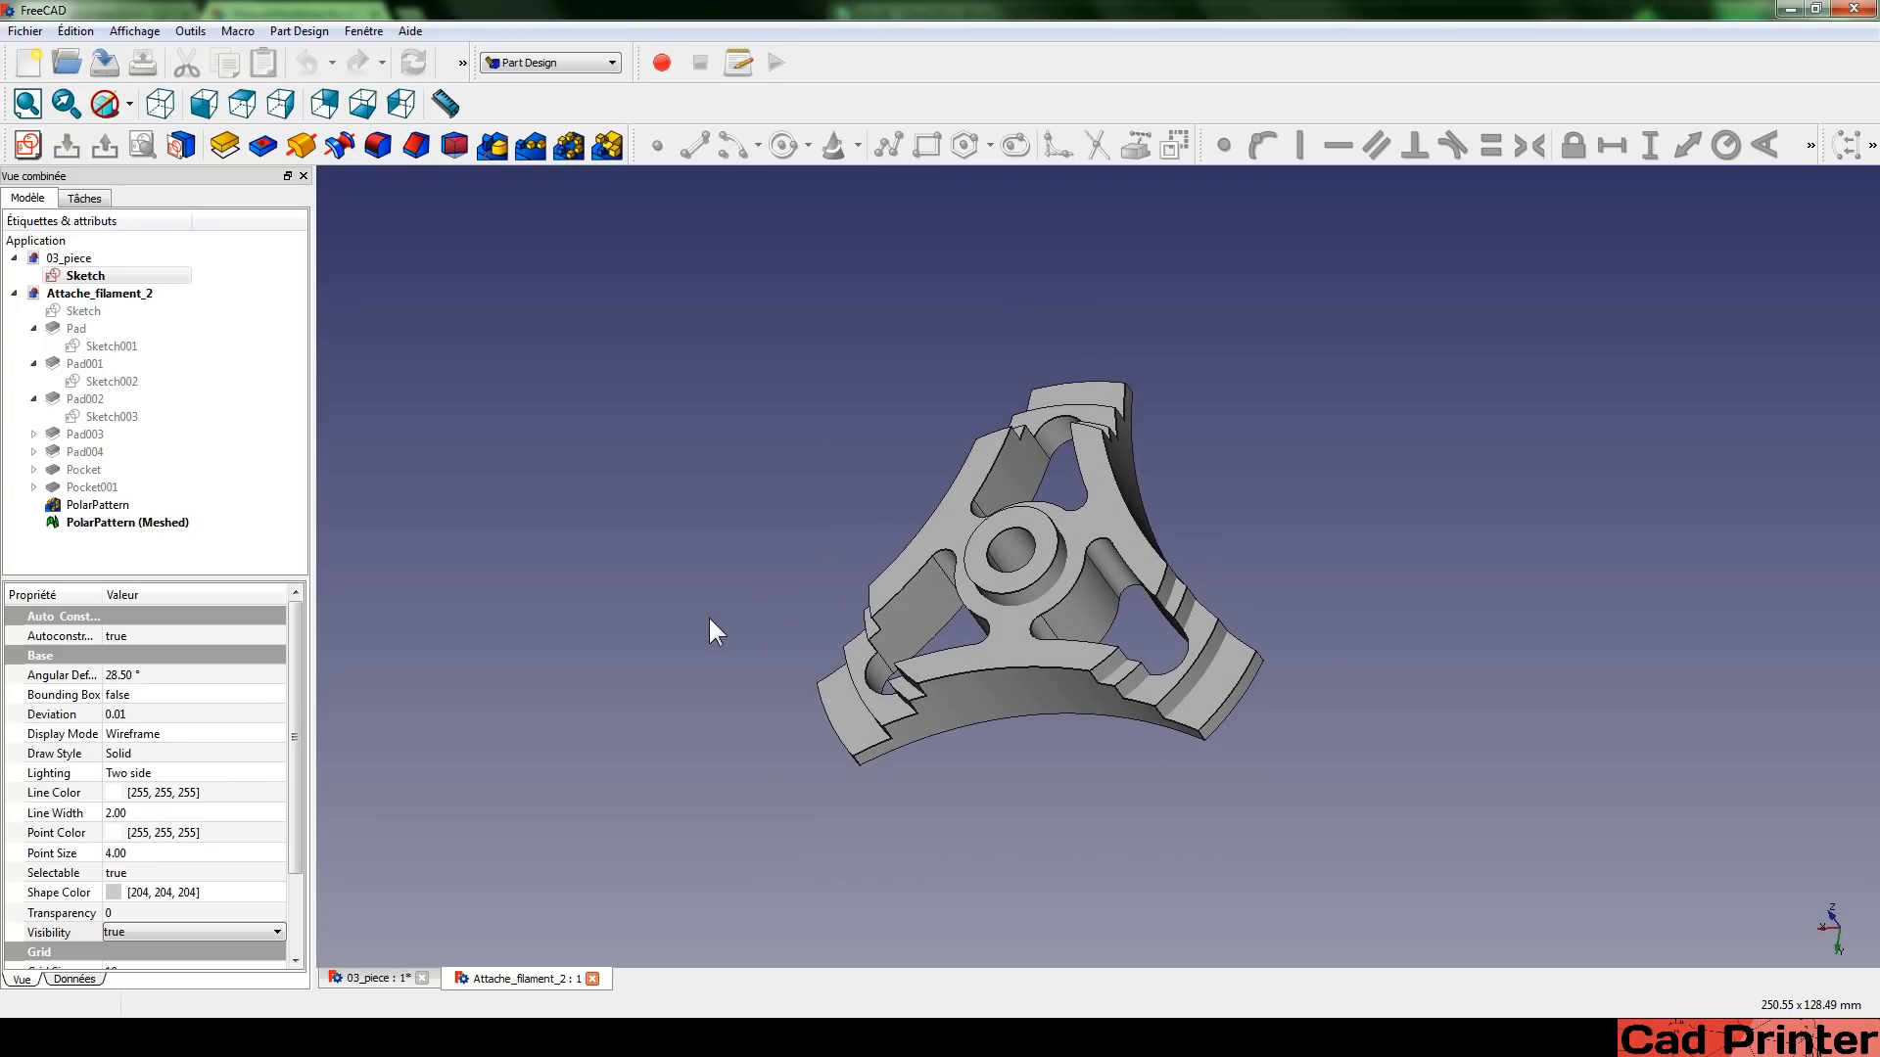